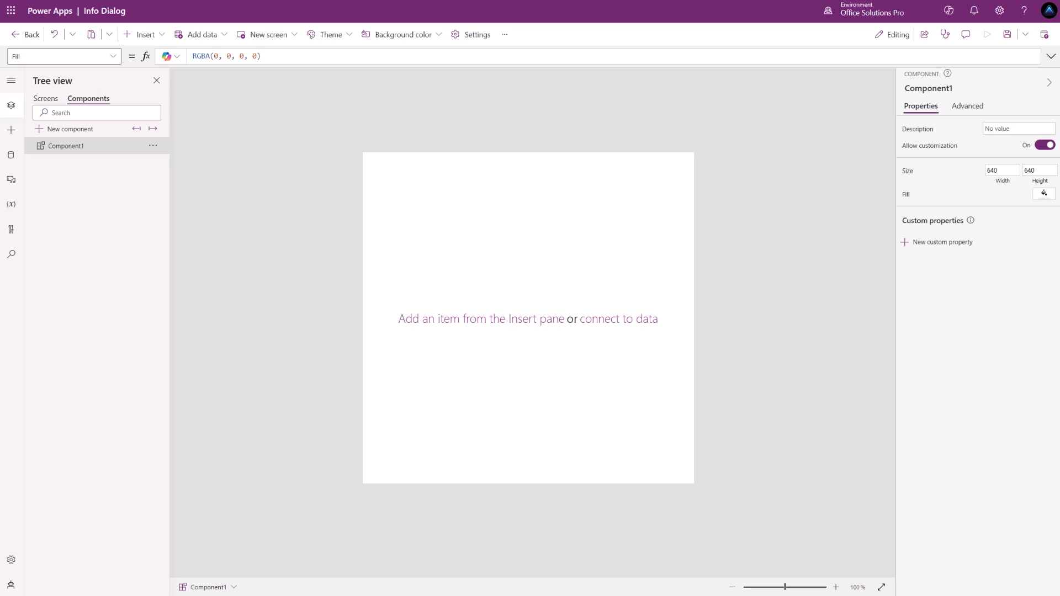
Step: Rename Component1 as Info Popup
{"action": "double_click", "coordinate": [75, 152]}
{"action": "type", "text": "Info Popup"}
{"action": "key", "text": "Return"}
Step: Change the component library's app icon to Start chat in the general settings
{"action": "left_click", "coordinate": [467, 49]}
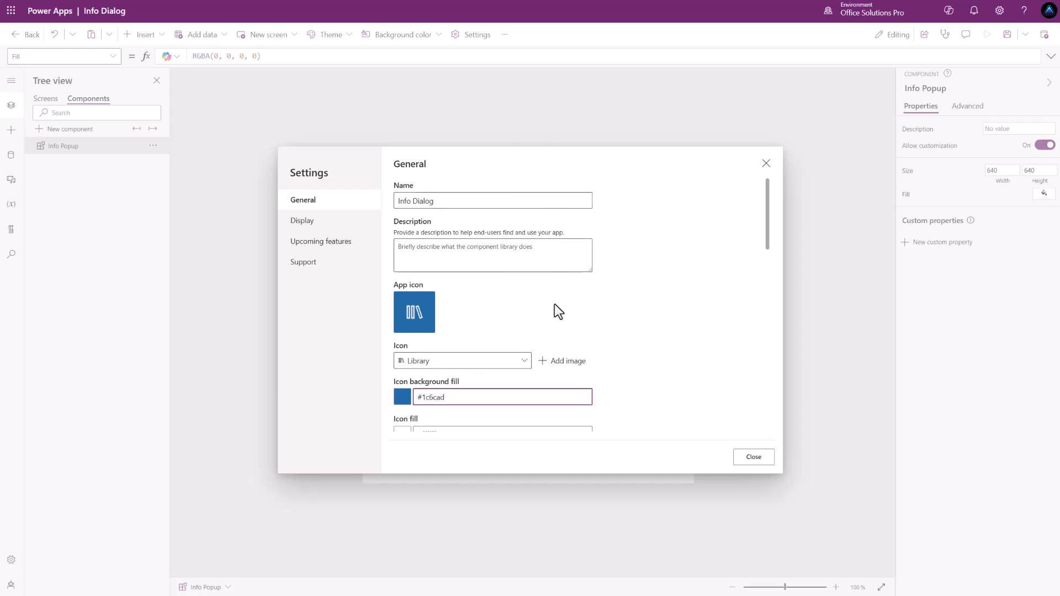
{"action": "left_click", "coordinate": [525, 362]}
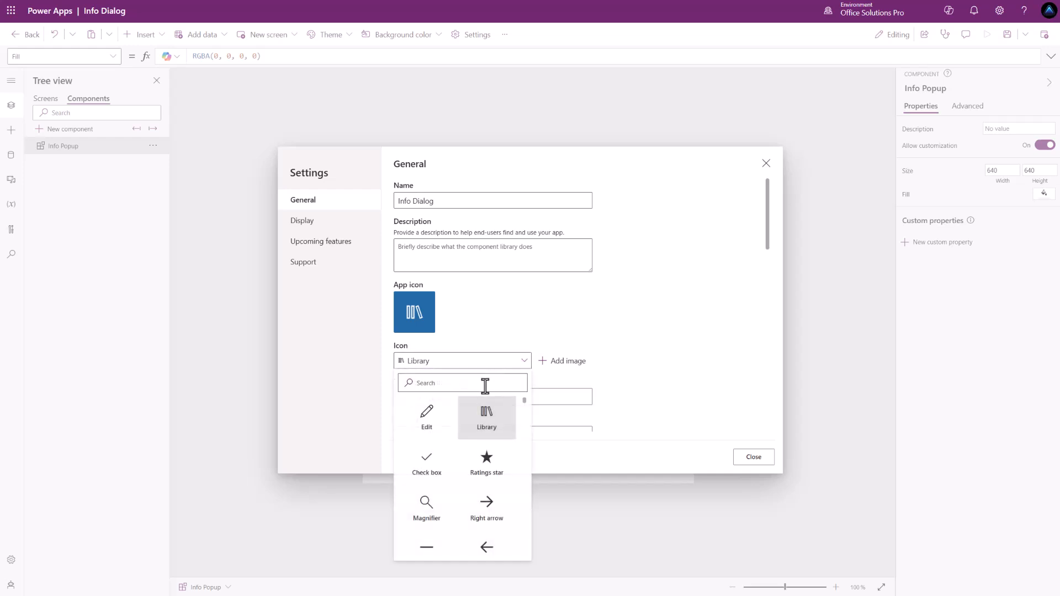
{"action": "left_click", "coordinate": [483, 385]}
{"action": "type", "text": "m"}
{"action": "key", "text": "BackSpace"}
{"action": "type", "text": "chat"}
{"action": "left_click", "coordinate": [429, 426]}
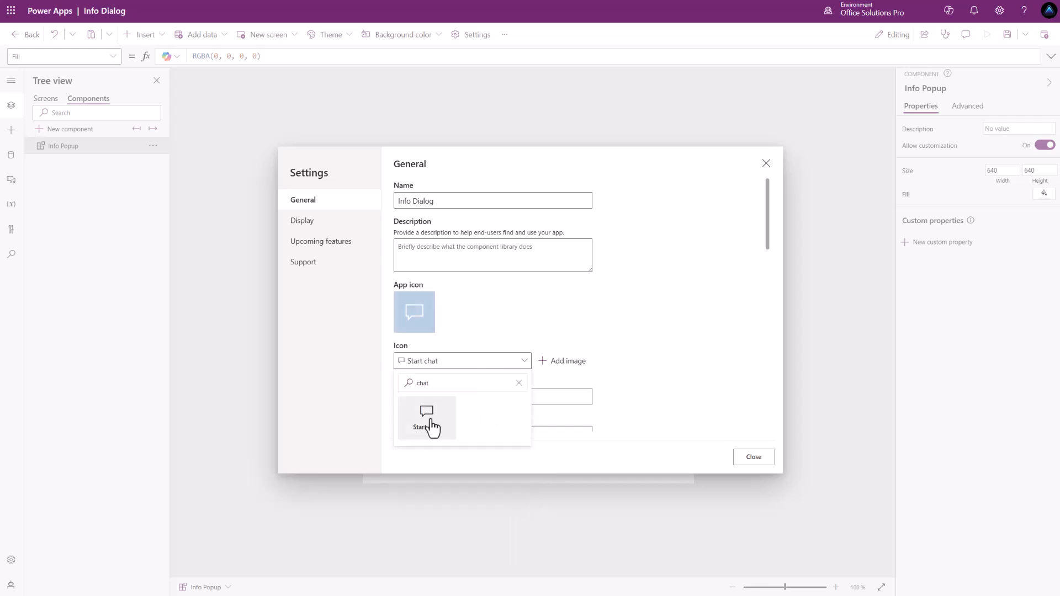
{"action": "left_click", "coordinate": [464, 299]}
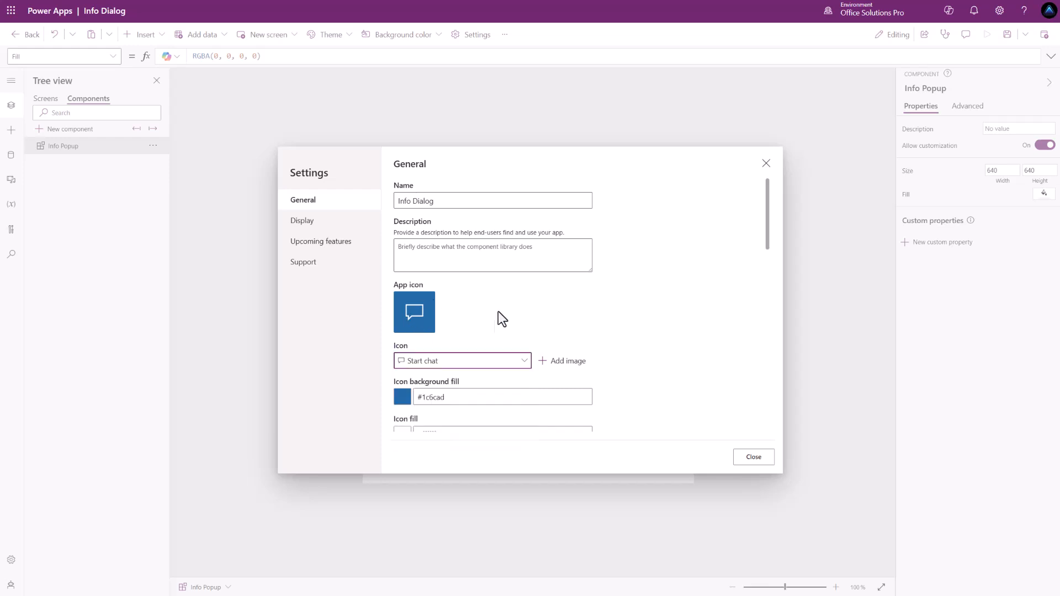
Step: Turn on modern controls and themes, and apply the Landscape orientation to the app
{"action": "scroll", "coordinate": [633, 370], "scroll_direction": "down", "scroll_amount": 6}
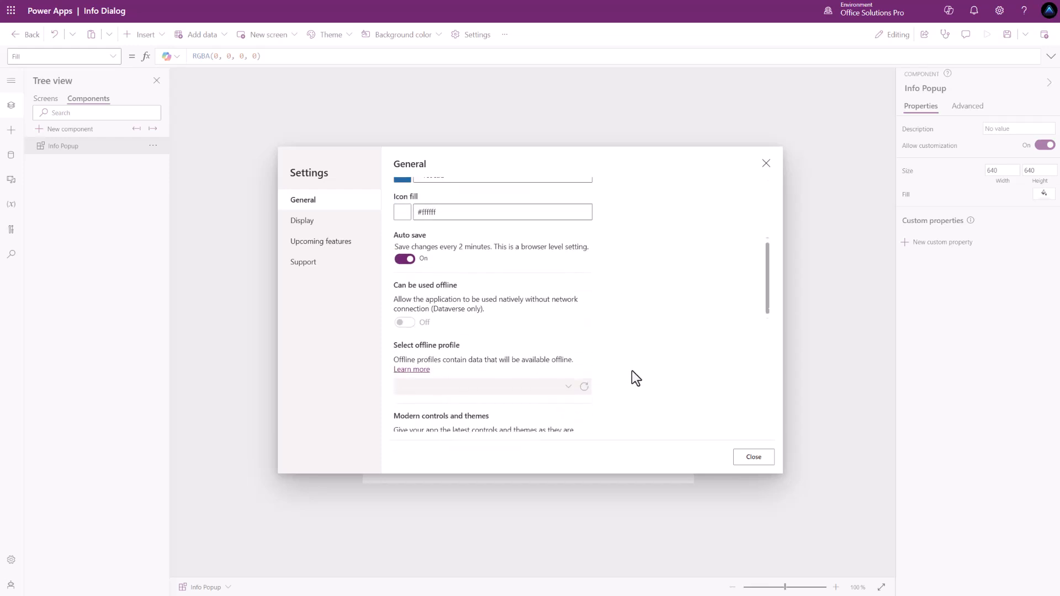
{"action": "left_click", "coordinate": [399, 372]}
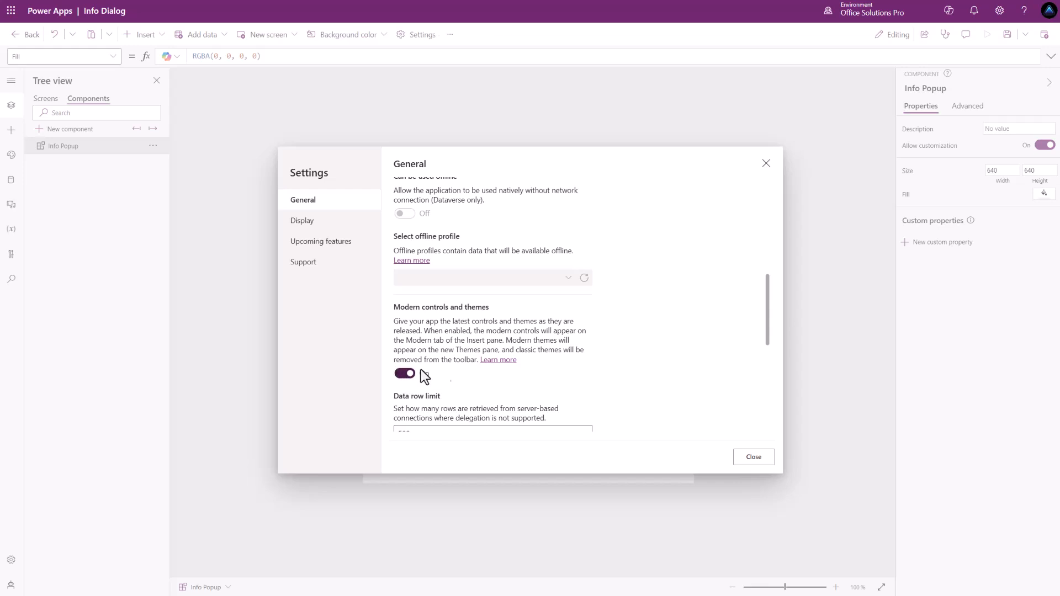
{"action": "left_click", "coordinate": [320, 224]}
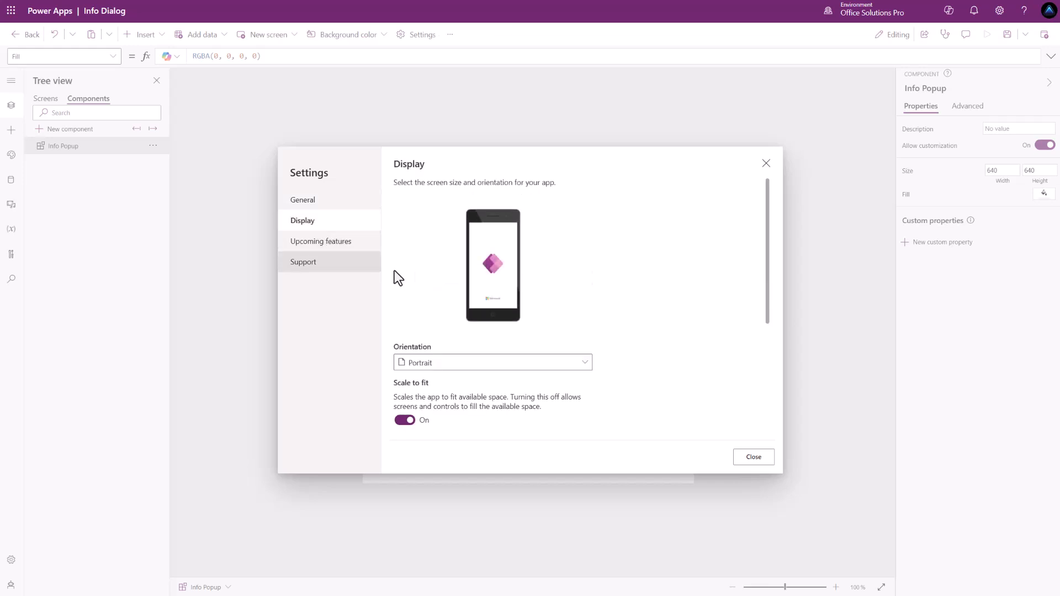
{"action": "left_click", "coordinate": [432, 365]}
{"action": "left_click", "coordinate": [441, 381]}
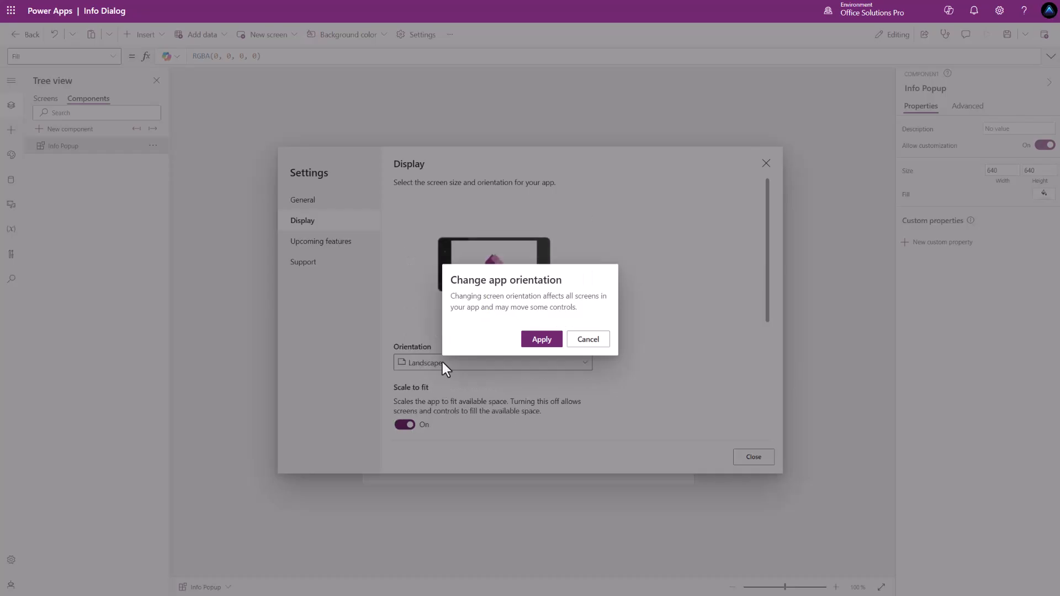
{"action": "left_click", "coordinate": [542, 339]}
{"action": "scroll", "coordinate": [528, 378], "scroll_direction": "down", "scroll_amount": 2}
Step: Find and enable the experimental Enhanced component properties feature, and close the settings
{"action": "left_click", "coordinate": [320, 241]}
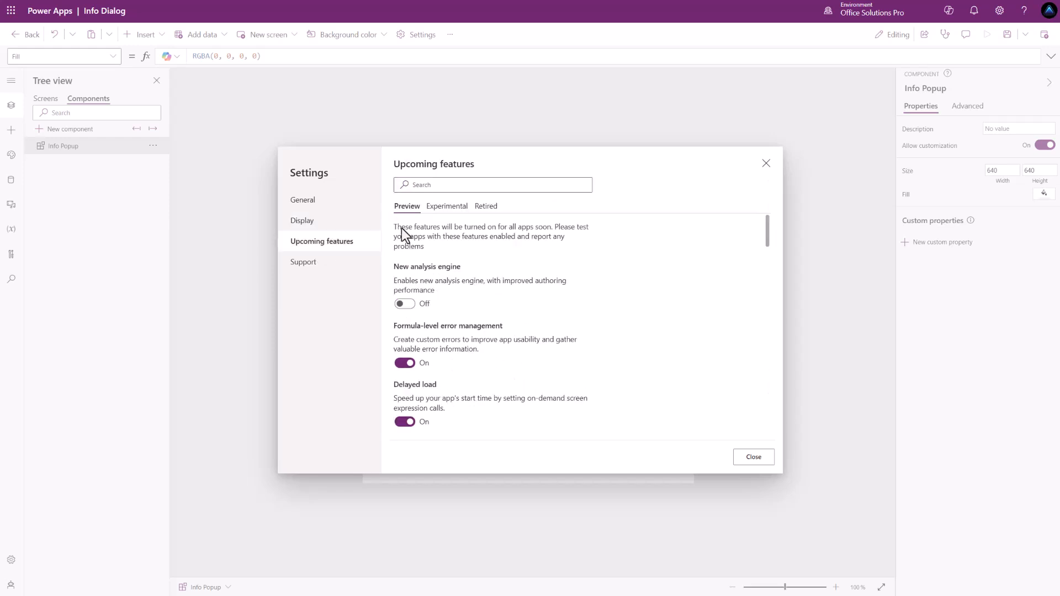
{"action": "left_click", "coordinate": [447, 206]}
{"action": "left_click", "coordinate": [456, 185]}
{"action": "type", "text": "comp"}
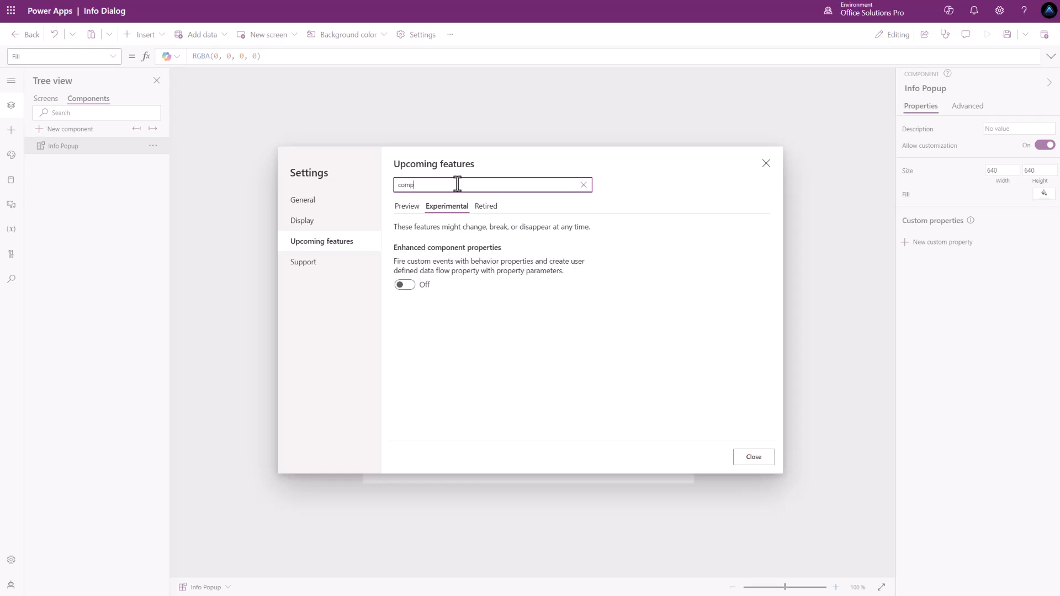
{"action": "left_click", "coordinate": [404, 285]}
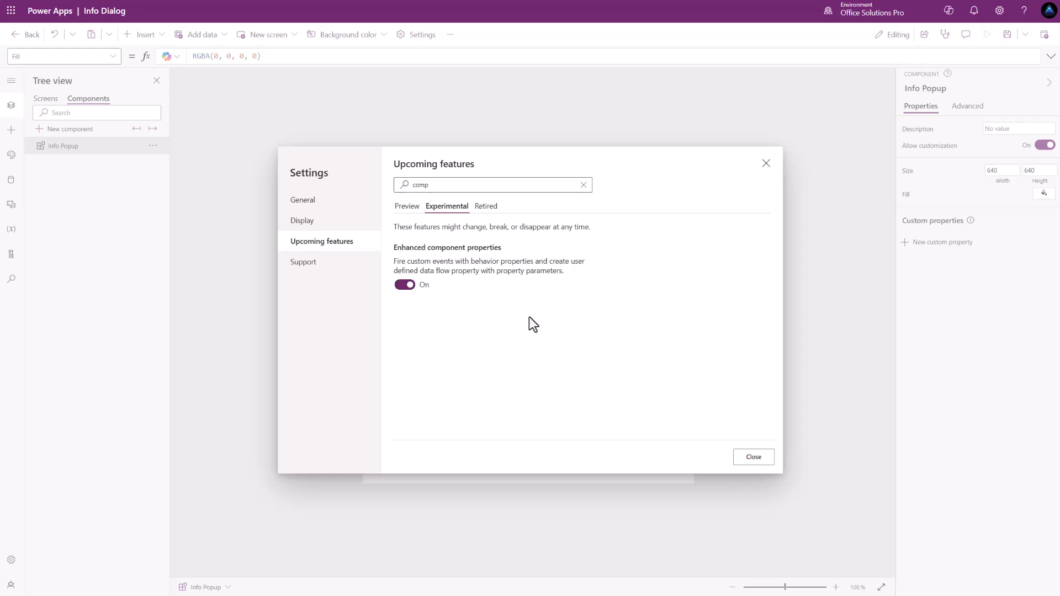
{"action": "left_click", "coordinate": [754, 456]}
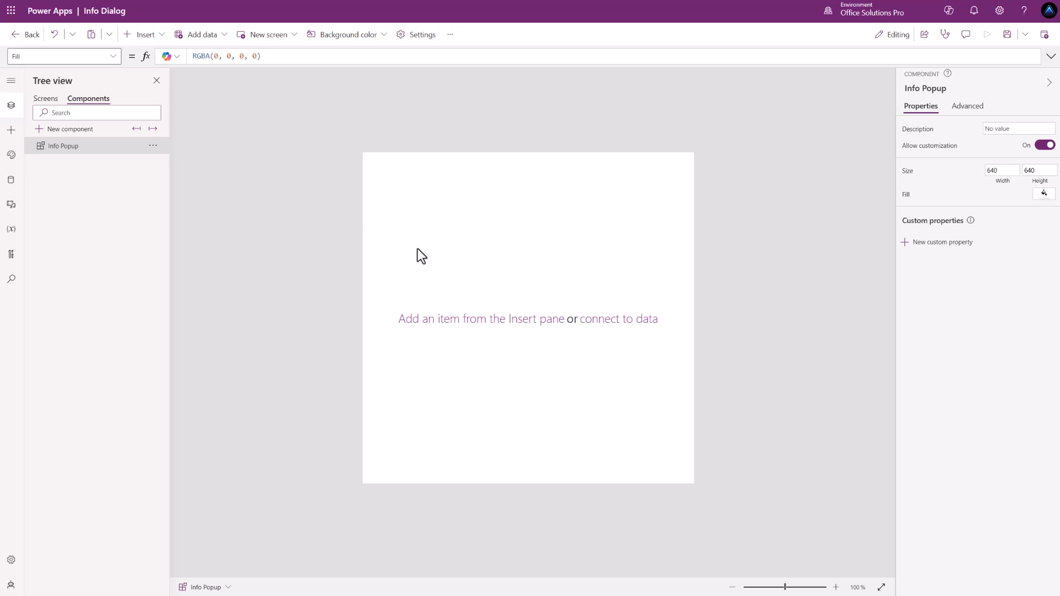
Step: Set the Info Popup component's width to App.Width and its height to App.Height
{"action": "left_click", "coordinate": [999, 175]}
{"action": "left_click_drag", "start_coordinate": [229, 56], "coordinate": [154, 58]}
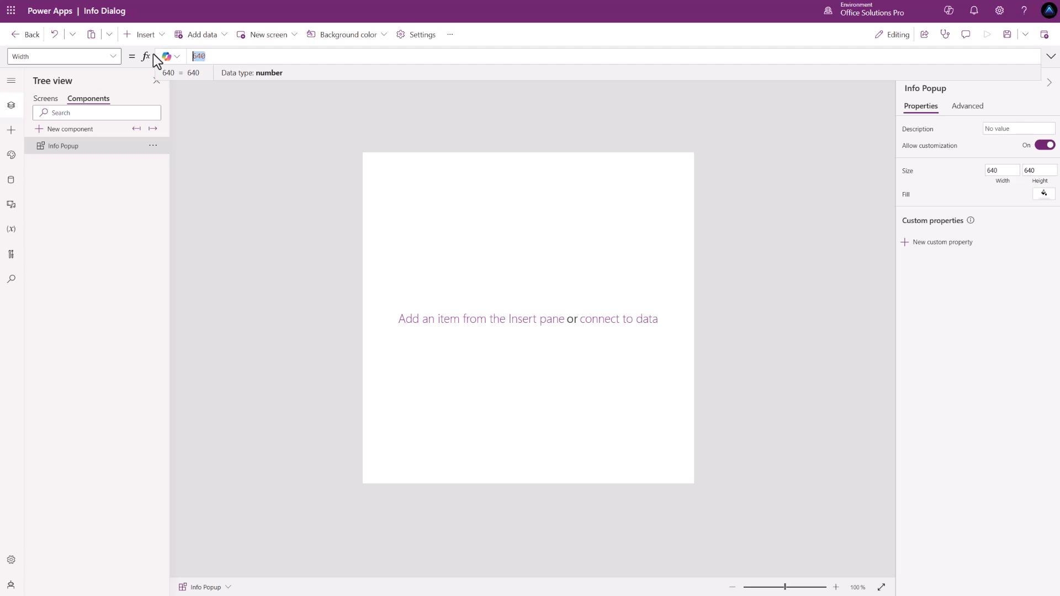
{"action": "type", "text": "App.Width"}
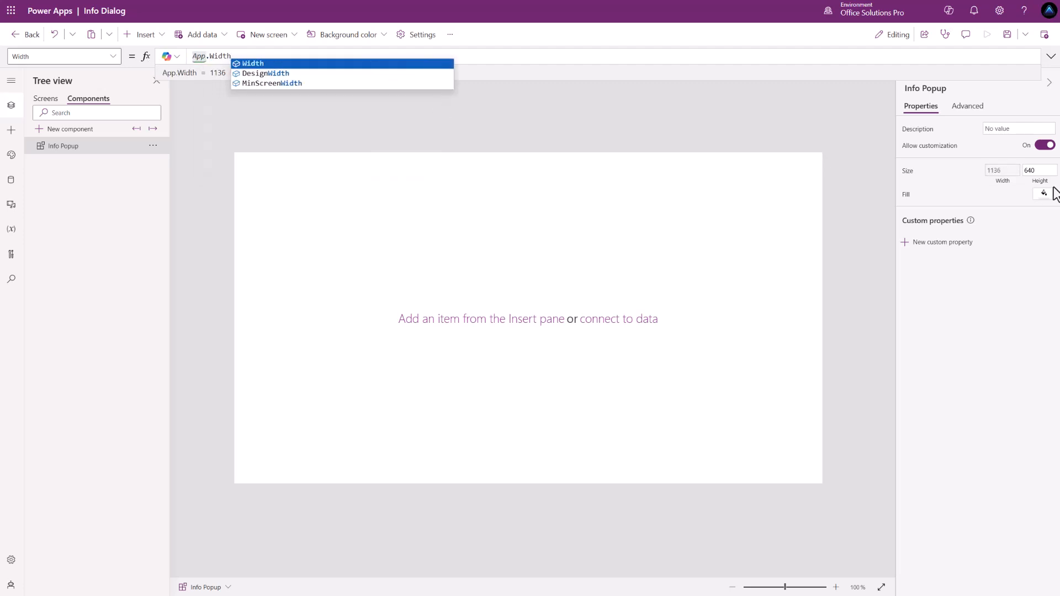
{"action": "left_click", "coordinate": [1039, 172]}
{"action": "left_click_drag", "start_coordinate": [236, 58], "coordinate": [184, 56]}
{"action": "type", "text": "App.Height"}
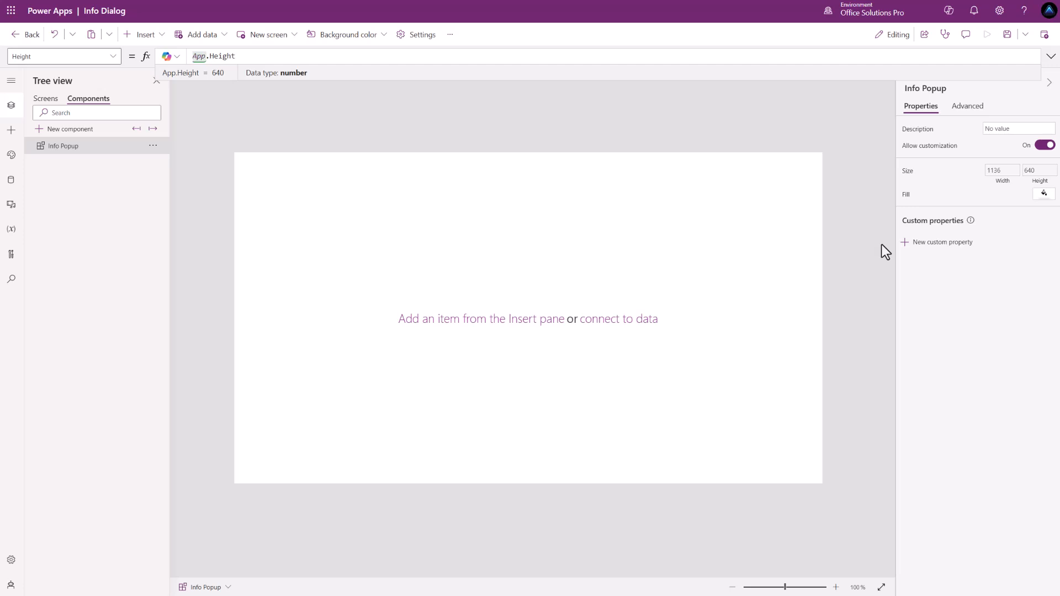
Step: Create a custom input property with the display name Info Popup Background and the data type Color
{"action": "left_click", "coordinate": [944, 242]}
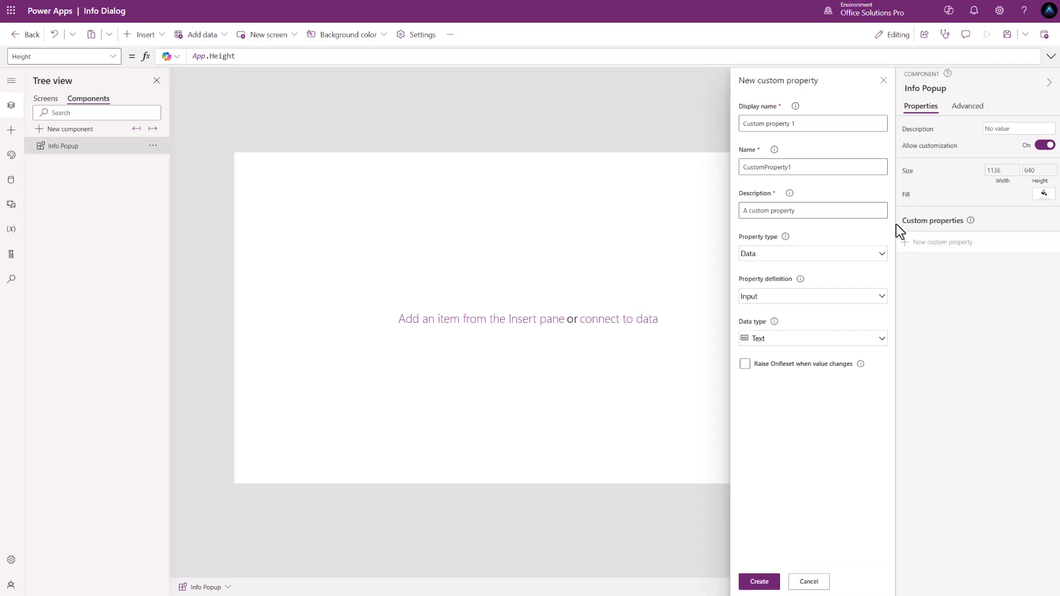
{"action": "left_click_drag", "start_coordinate": [823, 124], "coordinate": [677, 125]}
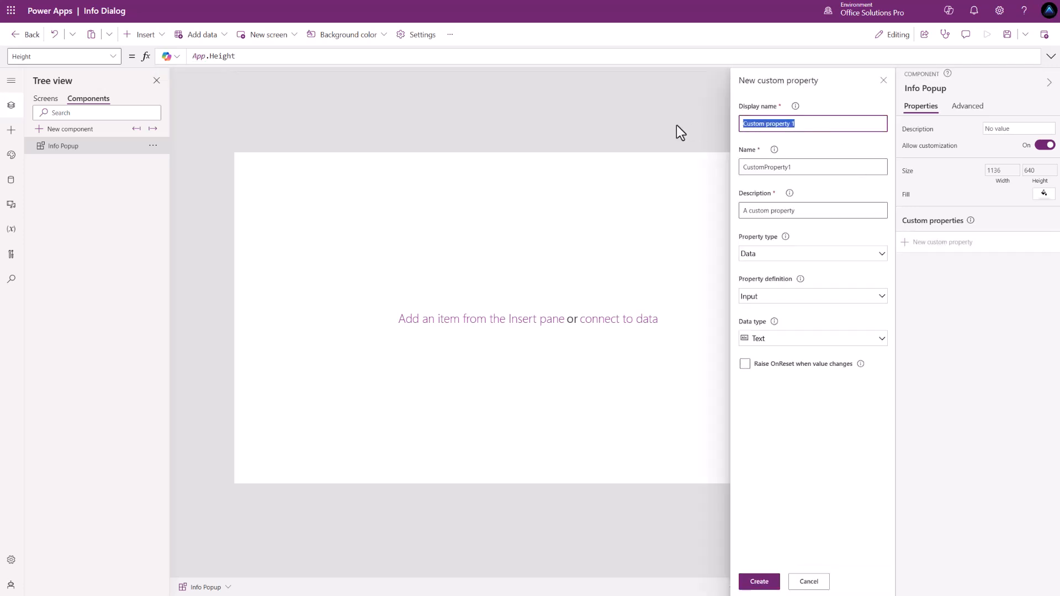
{"action": "type", "text": "Info Popu"}
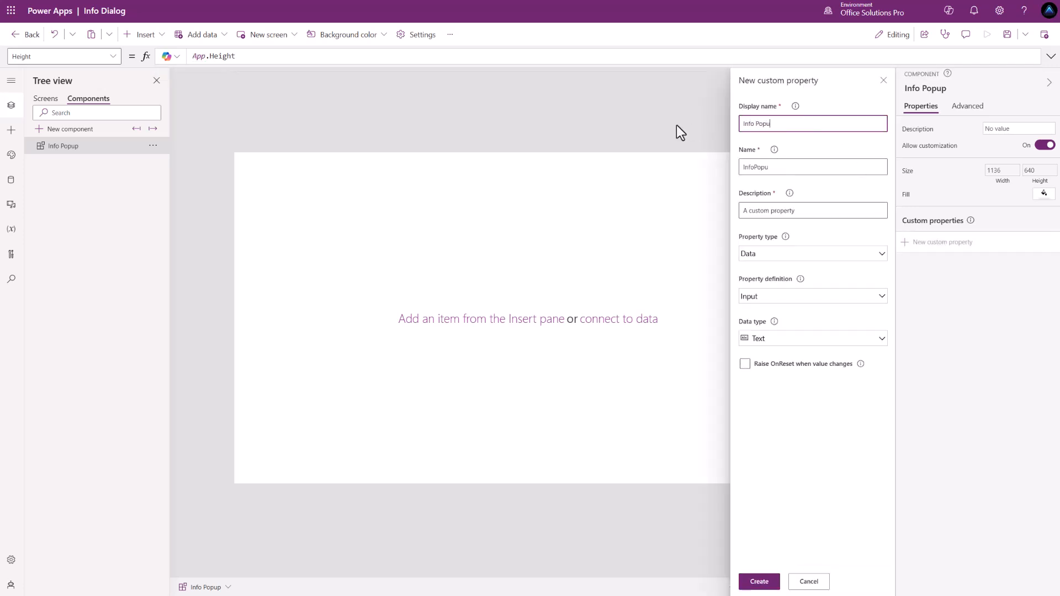
{"action": "type", "text": "p Background"}
{"action": "left_click", "coordinate": [783, 340]}
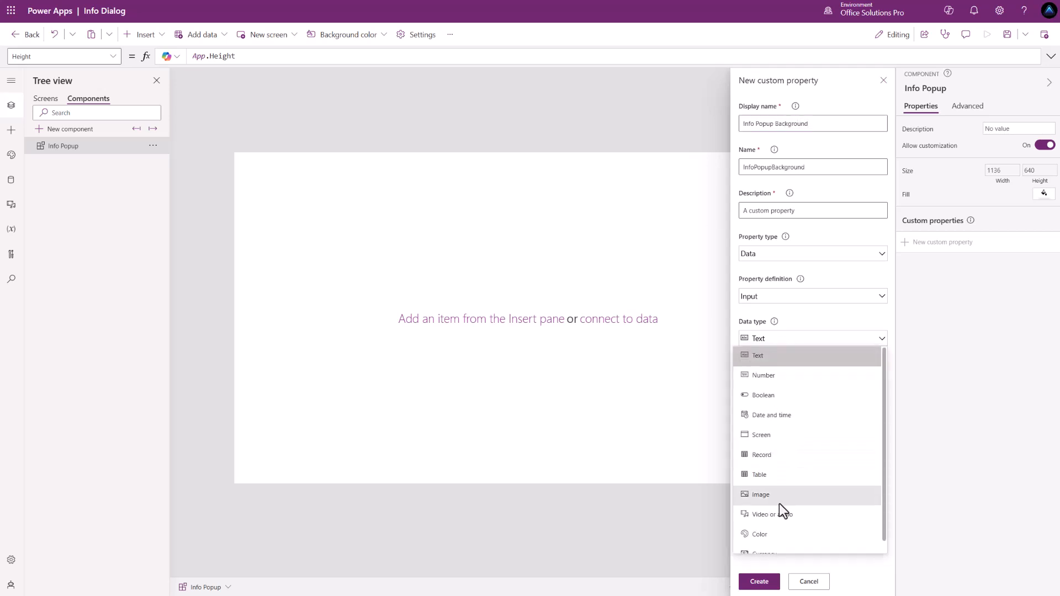
{"action": "left_click", "coordinate": [775, 534]}
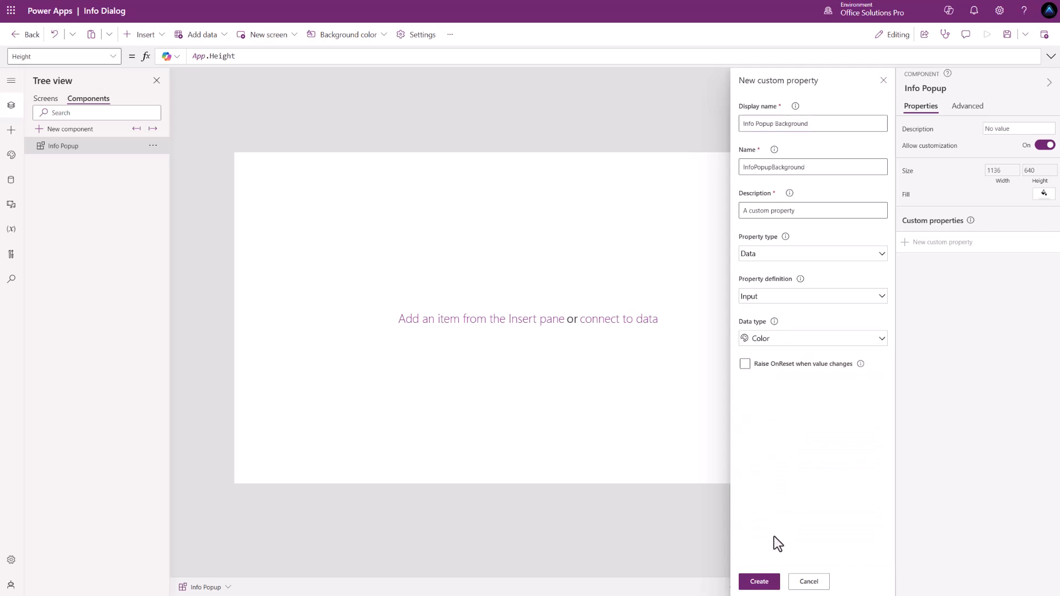
{"action": "left_click", "coordinate": [760, 582]}
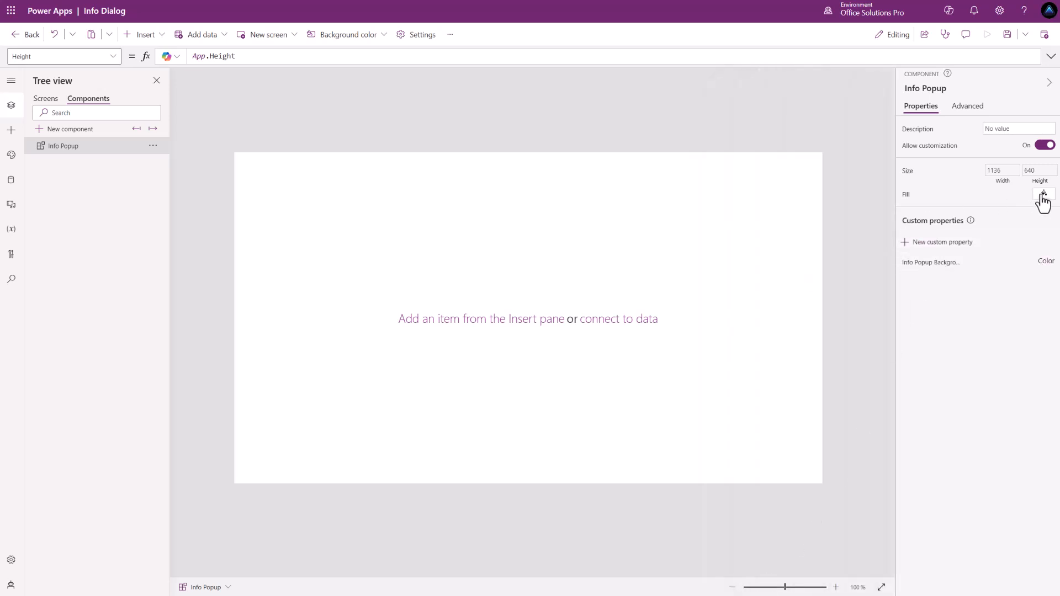
Step: Set the component's Fill to the formula 'Info Popup'.InfoPopupBackground
{"action": "left_click", "coordinate": [911, 196]}
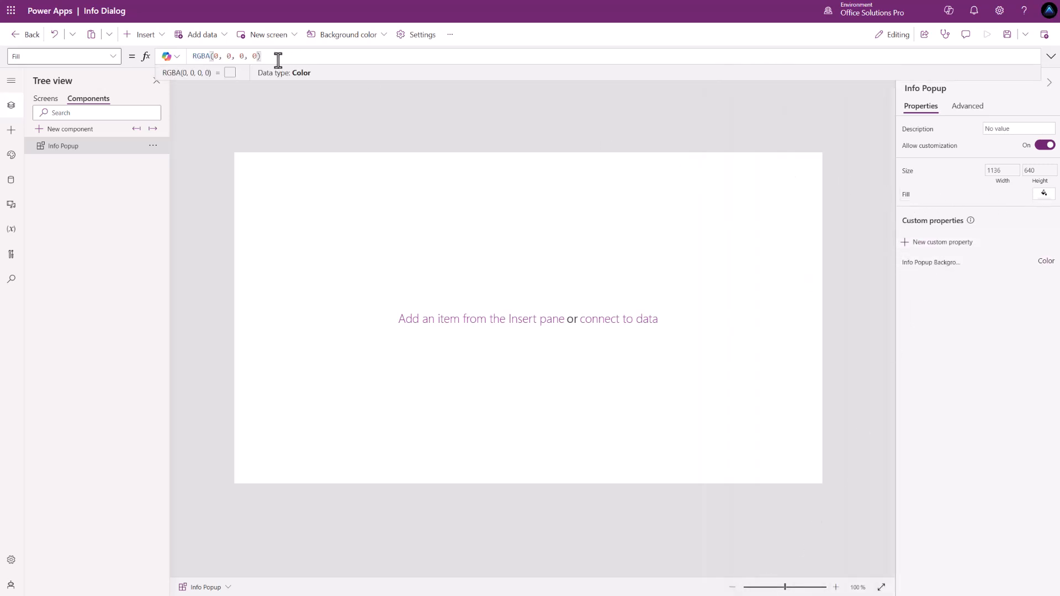
{"action": "left_click_drag", "start_coordinate": [289, 57], "coordinate": [154, 58]}
{"action": "type", "text": "'Info Popup'"}
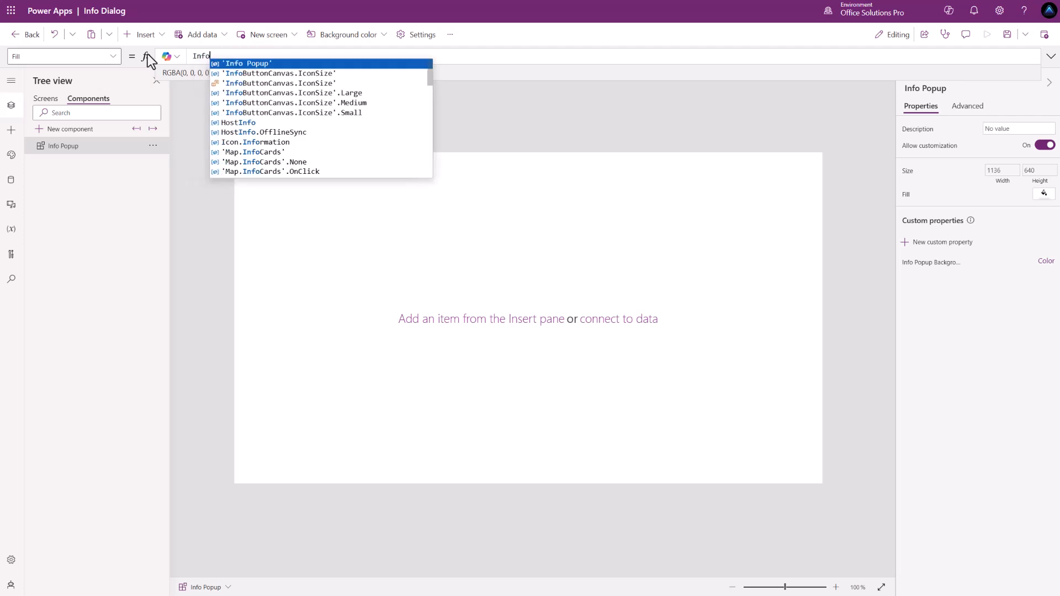
{"action": "type", "text": "."}
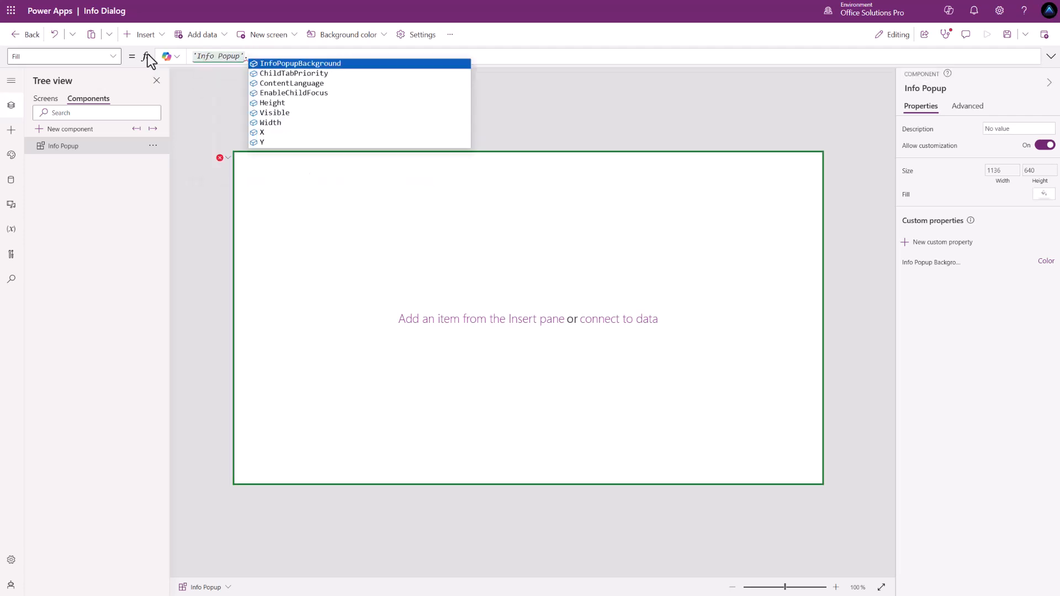
{"action": "key", "text": "Tab"}
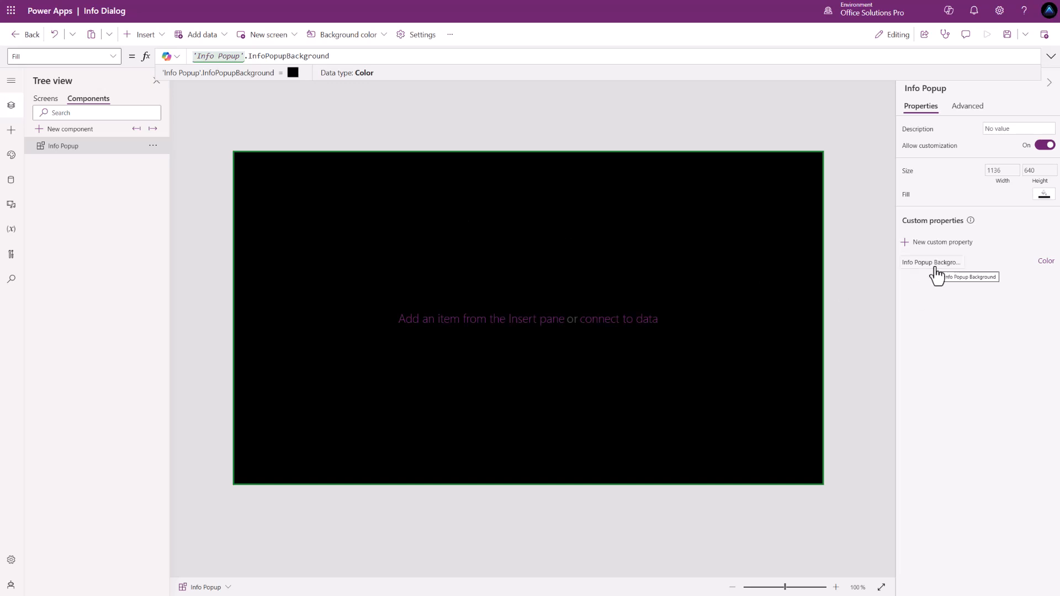
Step: Set the default value of the InfoPopupBackground property to RGBA(0, 0, 0, 0)
{"action": "left_click", "coordinate": [937, 274]}
{"action": "left_click", "coordinate": [255, 57]}
{"action": "key", "text": "Left"}
{"action": "type", "text": "0"}
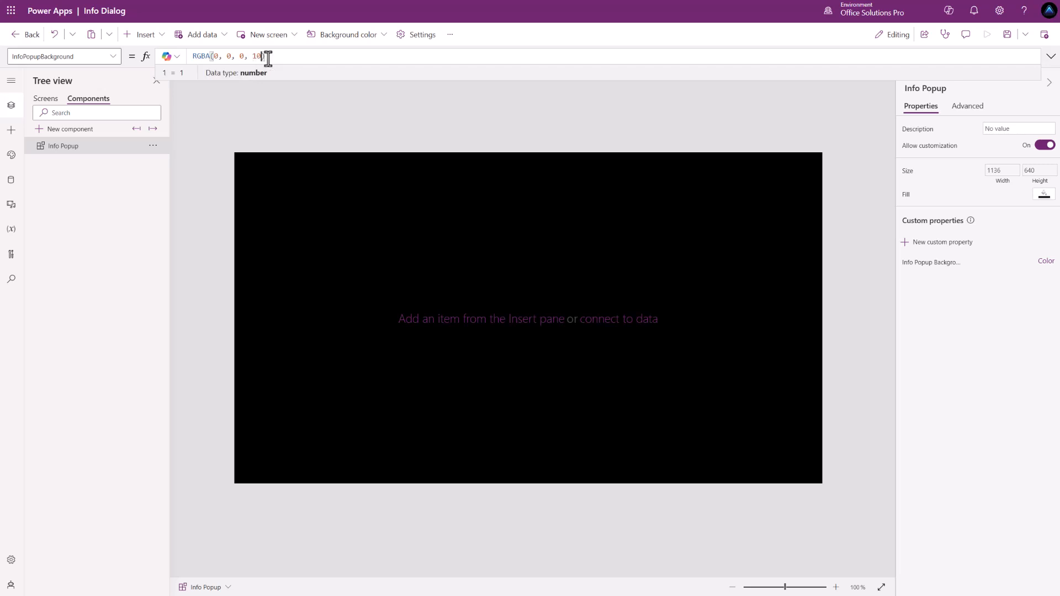
{"action": "key", "text": "BackSpace"}
{"action": "key", "text": "BackSpace"}
{"action": "type", "text": "0"}
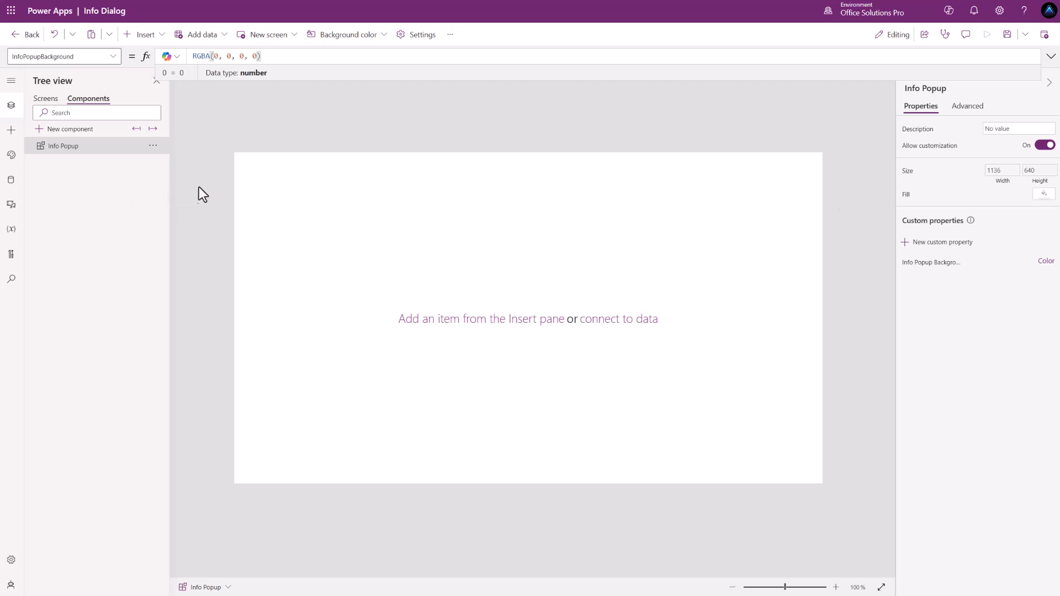
Step: Insert a vertical container and move it to the component's upper-left corner at X 0, Y 0
{"action": "left_click", "coordinate": [159, 40]}
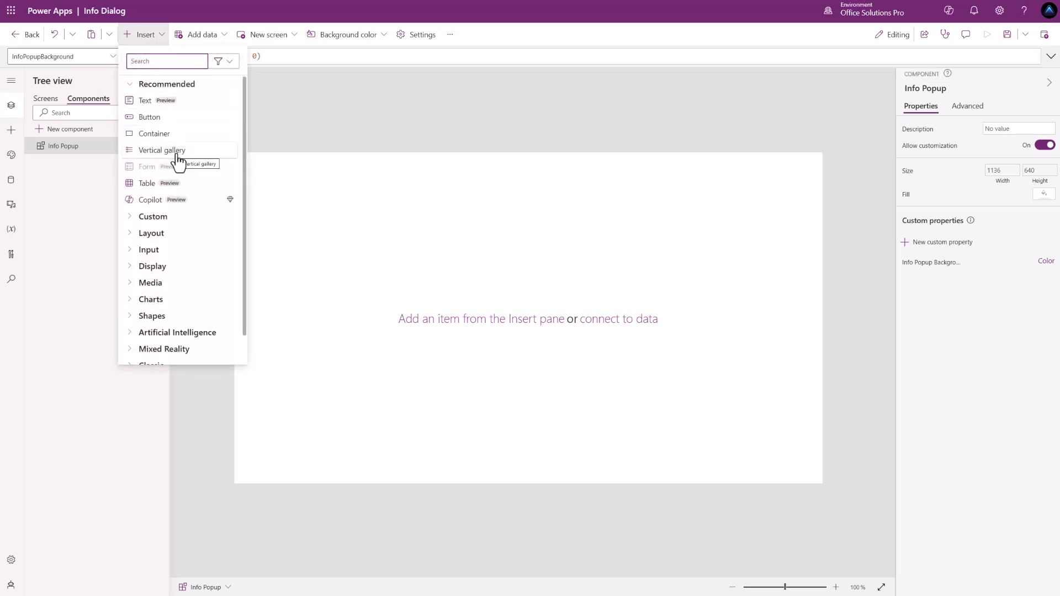
{"action": "left_click", "coordinate": [163, 61]}
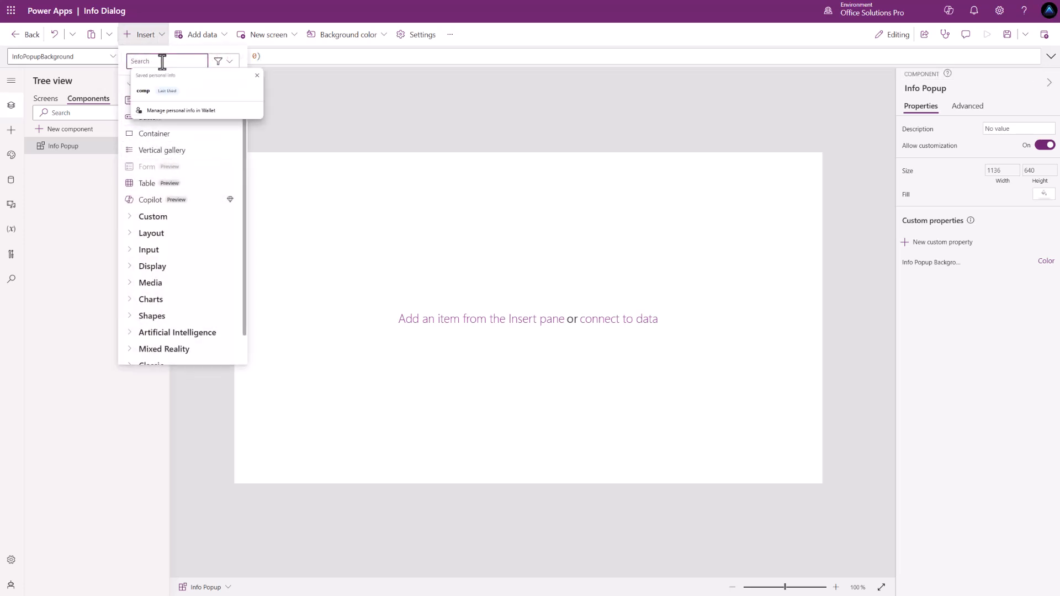
{"action": "type", "text": "con"}
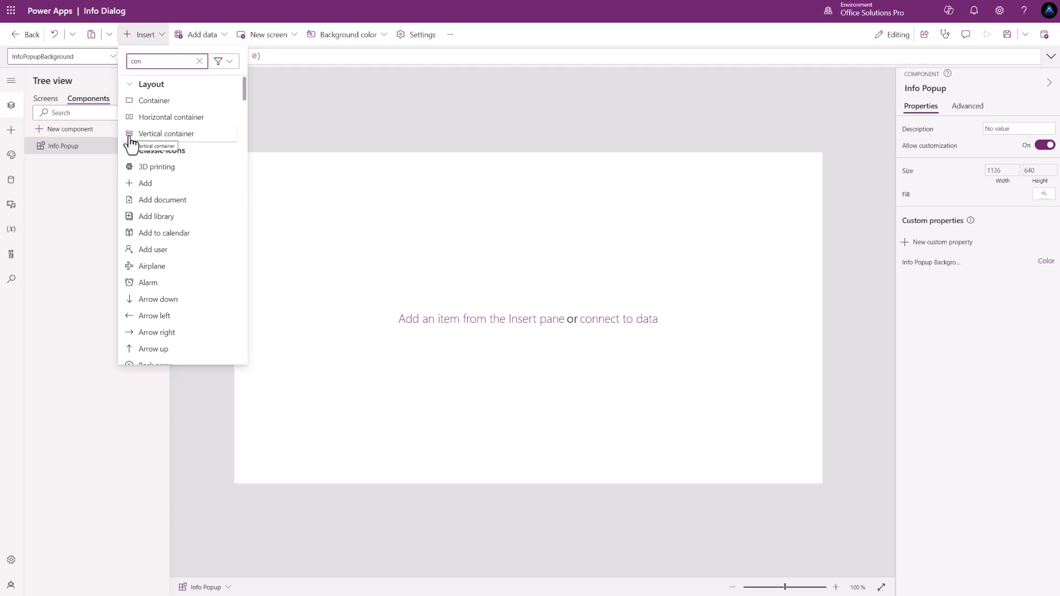
{"action": "left_click", "coordinate": [178, 135]}
{"action": "left_click_drag", "start_coordinate": [308, 171], "coordinate": [285, 148]}
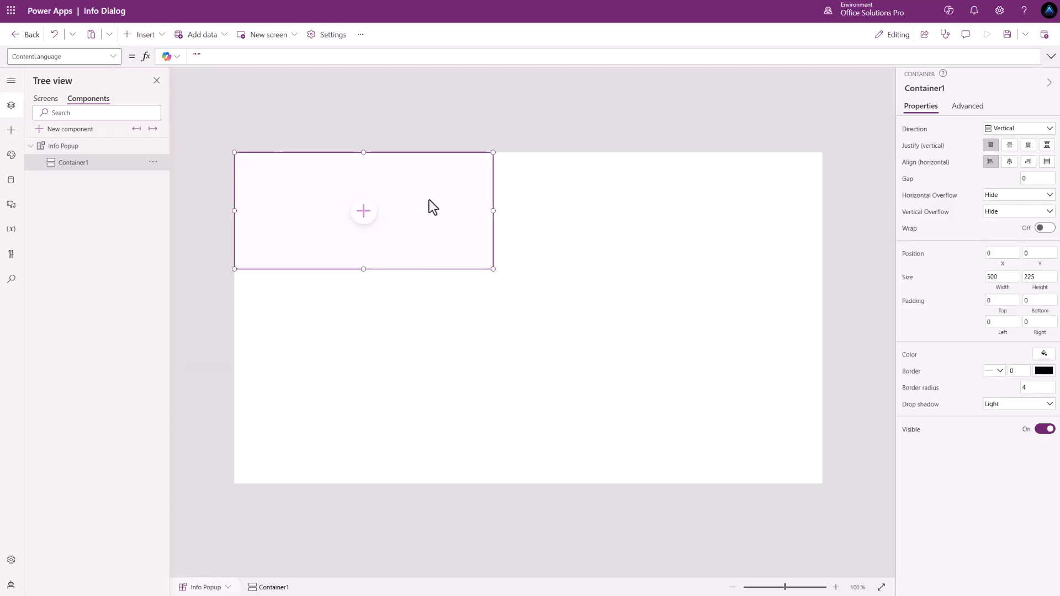
Step: Rename the new vertical container as Info Container
{"action": "double_click", "coordinate": [90, 162]}
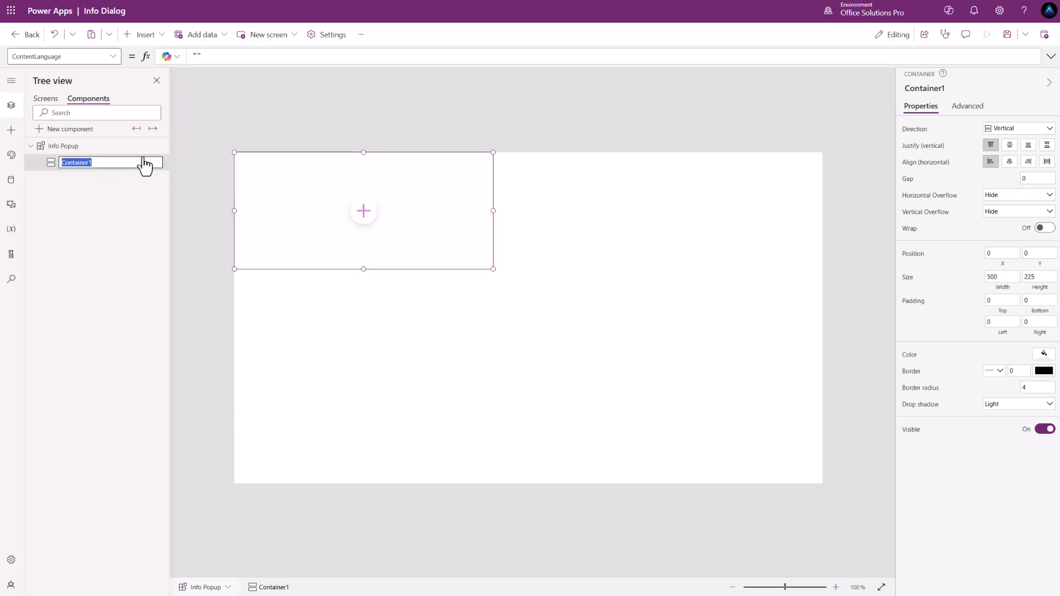
{"action": "type", "text": "Info C"}
{"action": "type", "text": "er"}
{"action": "left_click", "coordinate": [207, 161]}
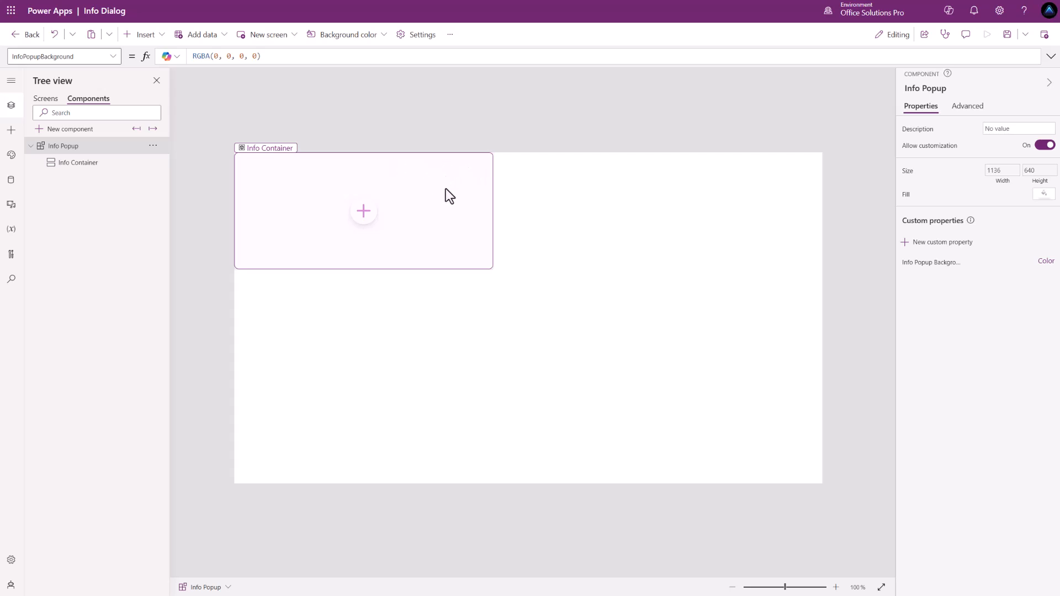
Step: Insert a horizontal container and a vertical container inside Info Container
{"action": "left_click", "coordinate": [362, 215]}
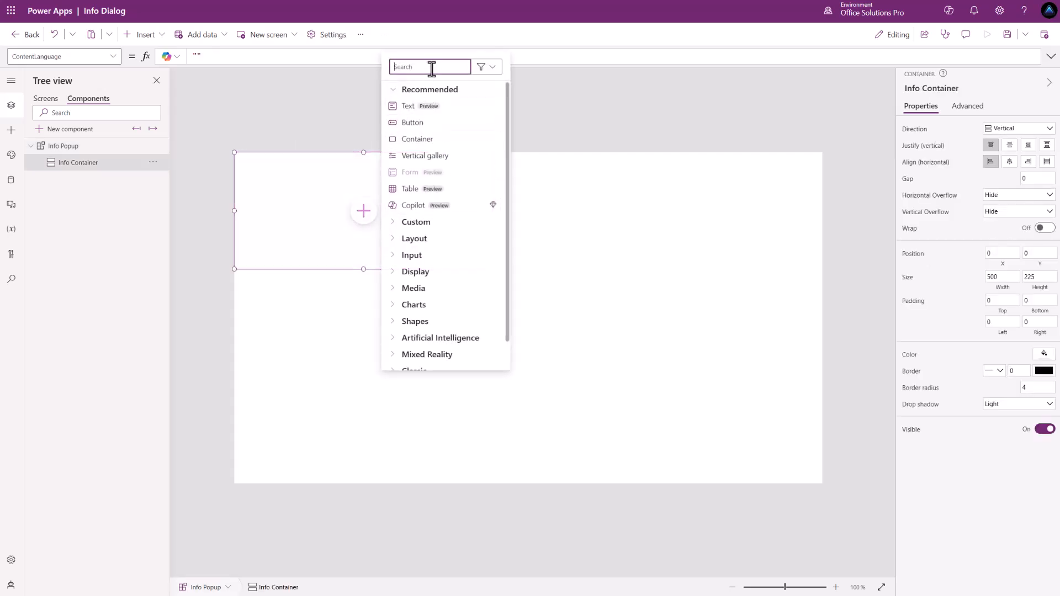
{"action": "type", "text": "con"}
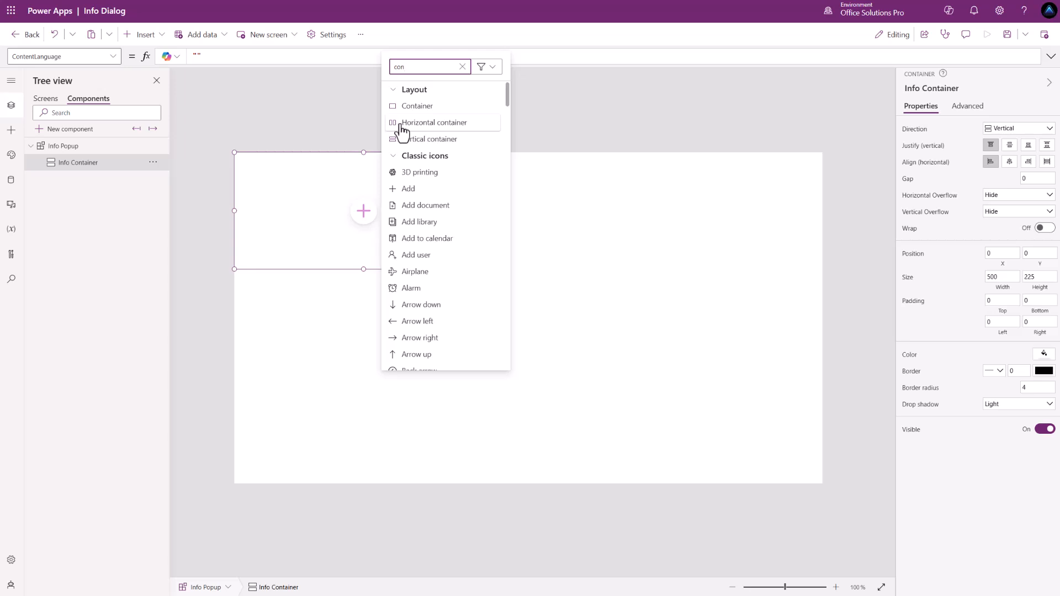
{"action": "left_click", "coordinate": [434, 125]}
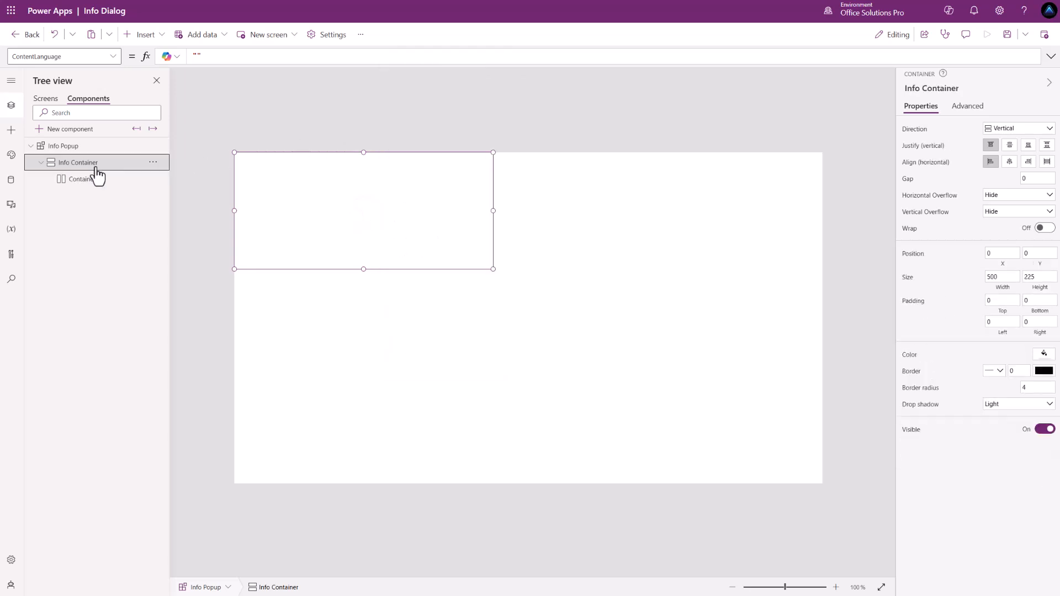
{"action": "left_click", "coordinate": [154, 36]}
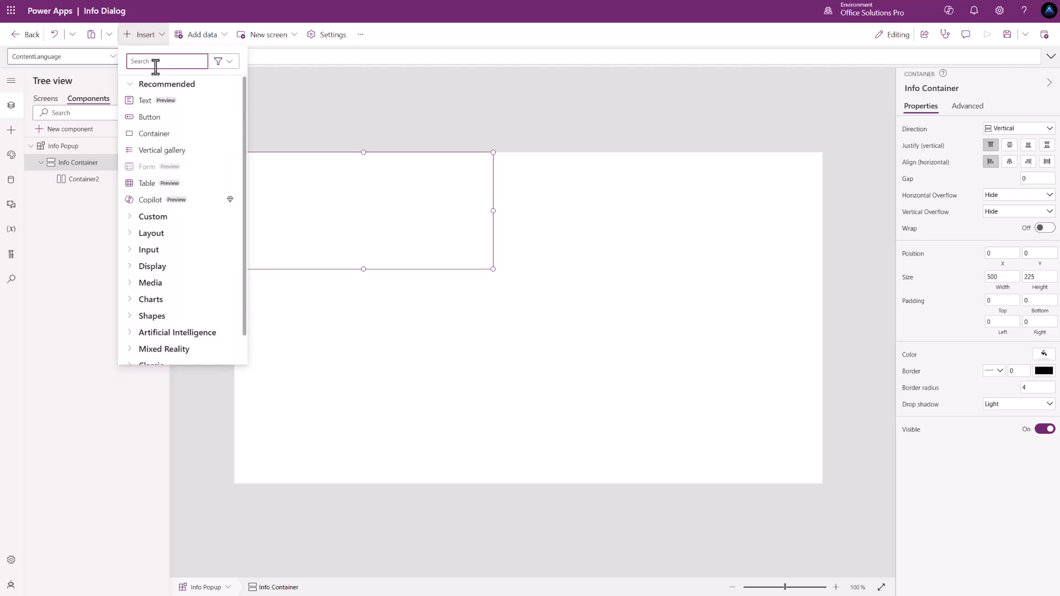
{"action": "type", "text": "con"}
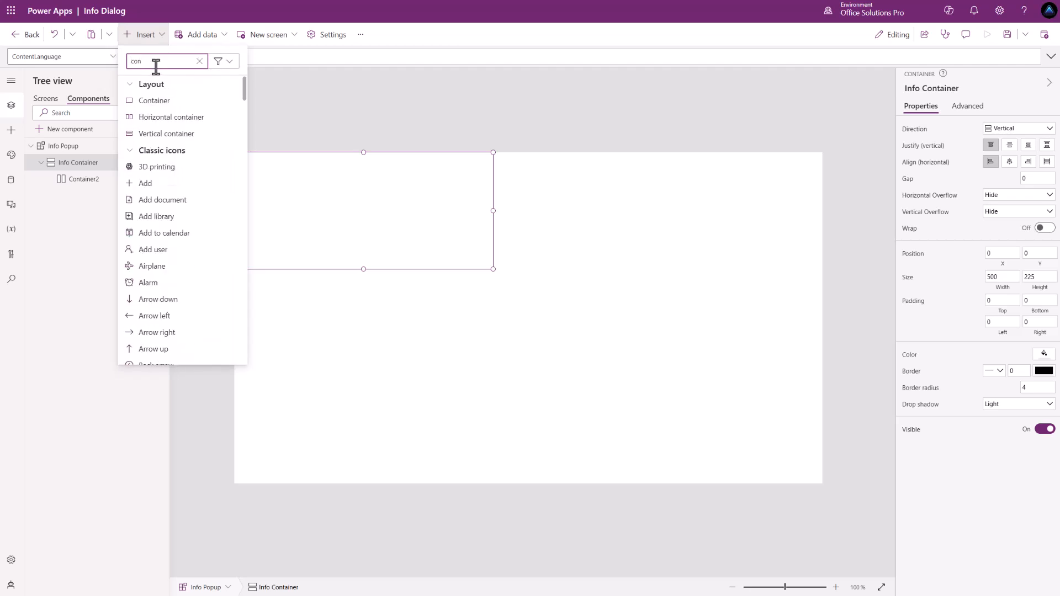
{"action": "left_click", "coordinate": [173, 136]}
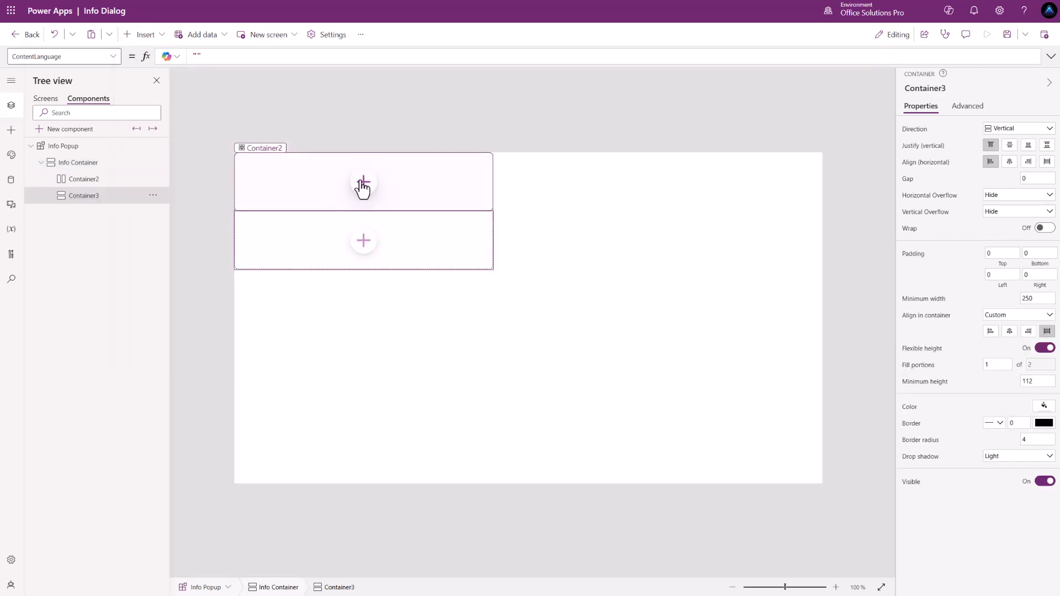
Step: Rename the nested horizontal container as Button Container and the nested vertical container as Content Container
{"action": "double_click", "coordinate": [110, 177]}
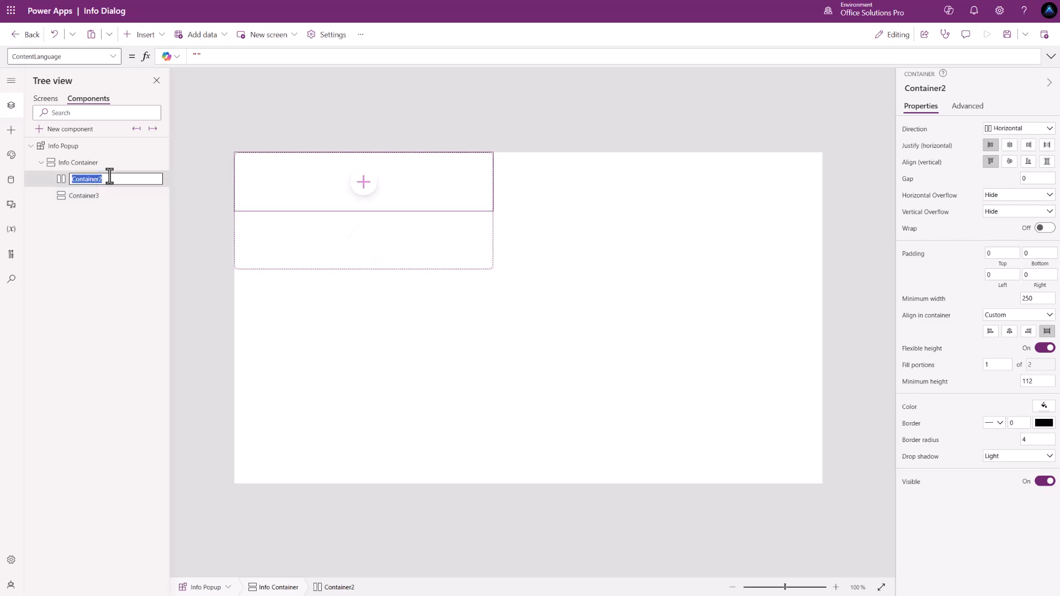
{"action": "type", "text": "Button Container"}
{"action": "double_click", "coordinate": [102, 196]}
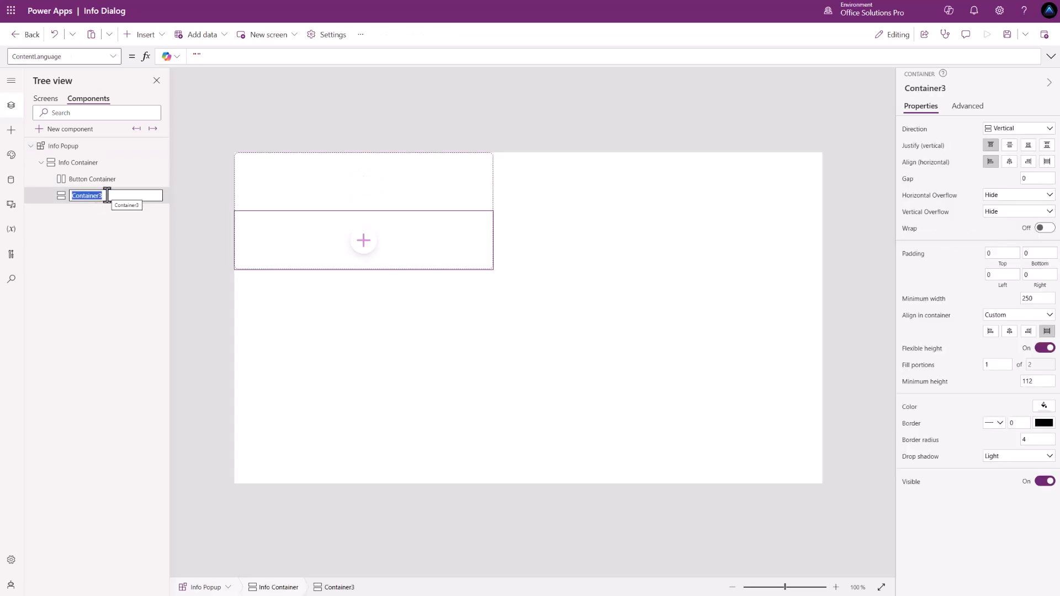
{"action": "type", "text": "Content Container"}
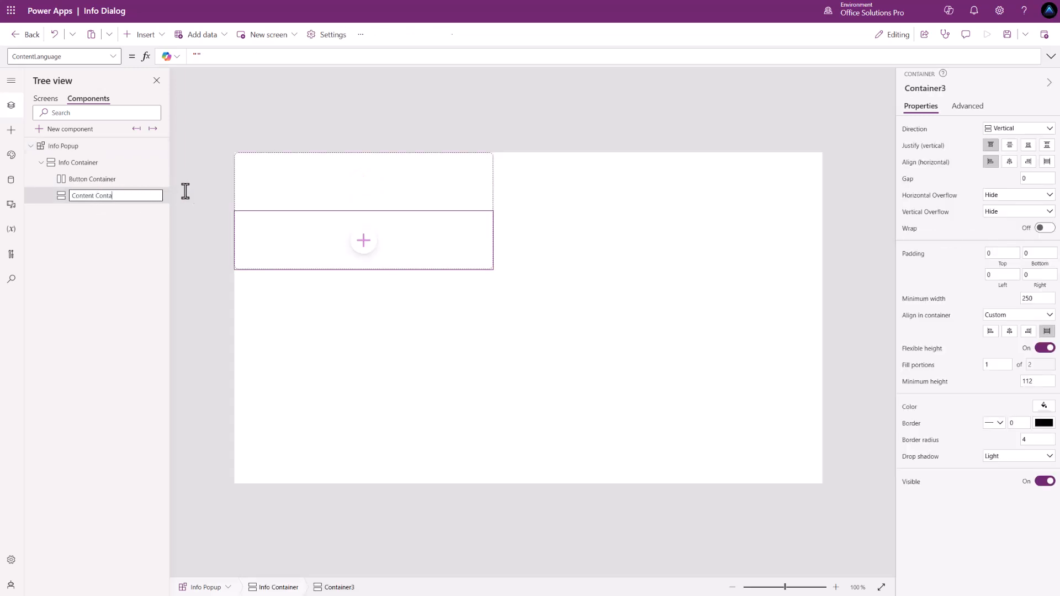
{"action": "left_click", "coordinate": [202, 189]}
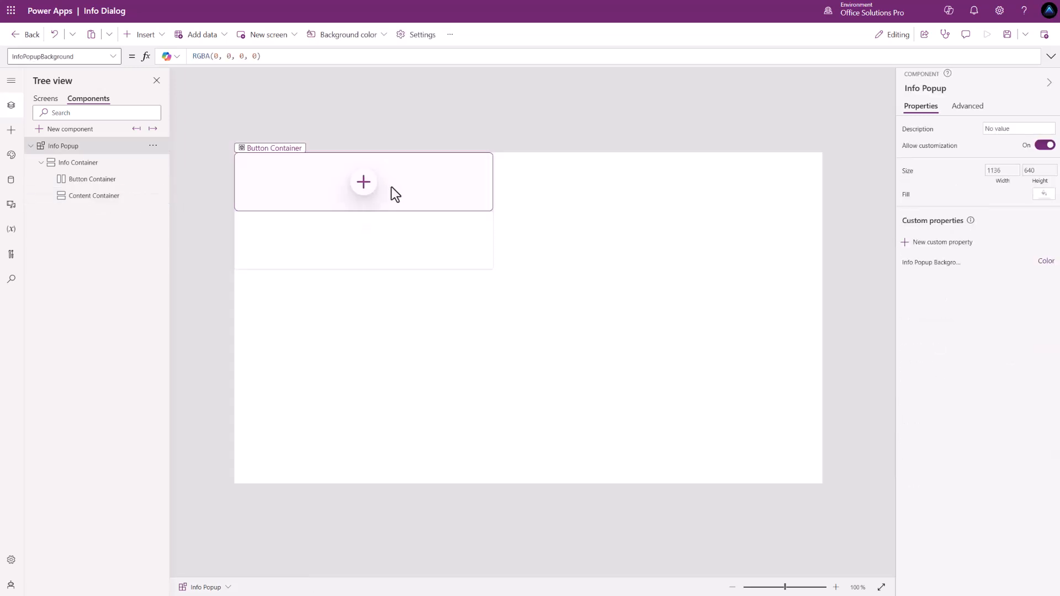
Step: Insert a Cancel icon in Button Container and a Text control in Content Container
{"action": "left_click", "coordinate": [363, 184]}
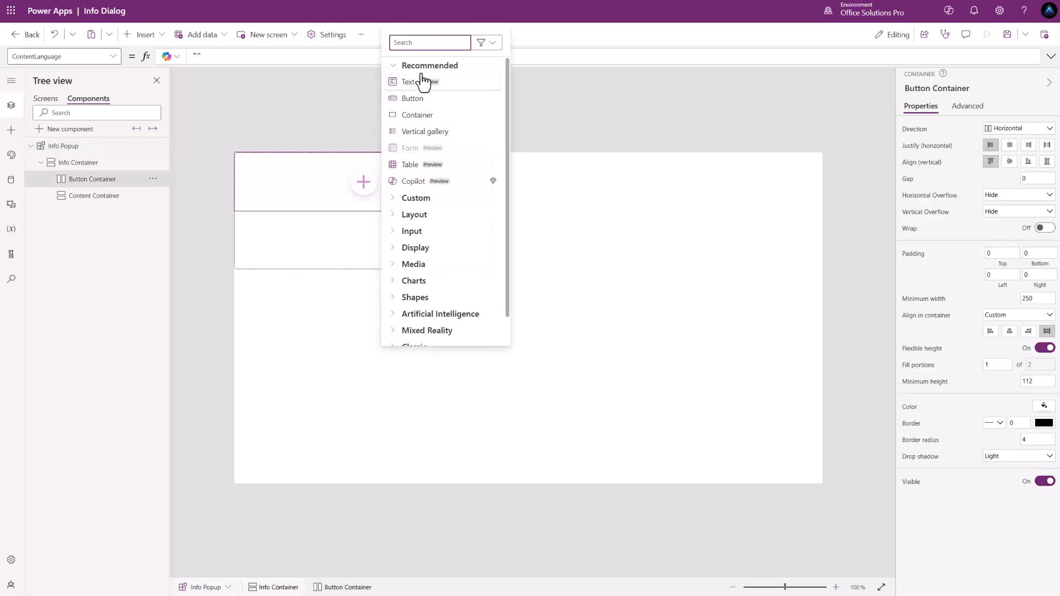
{"action": "type", "text": "can"}
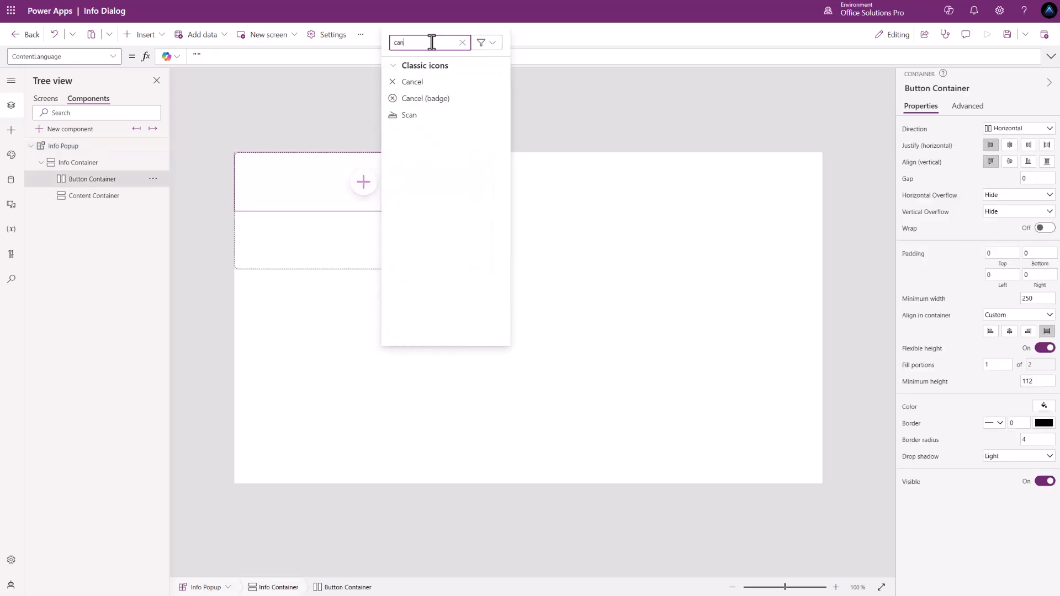
{"action": "left_click", "coordinate": [419, 82]}
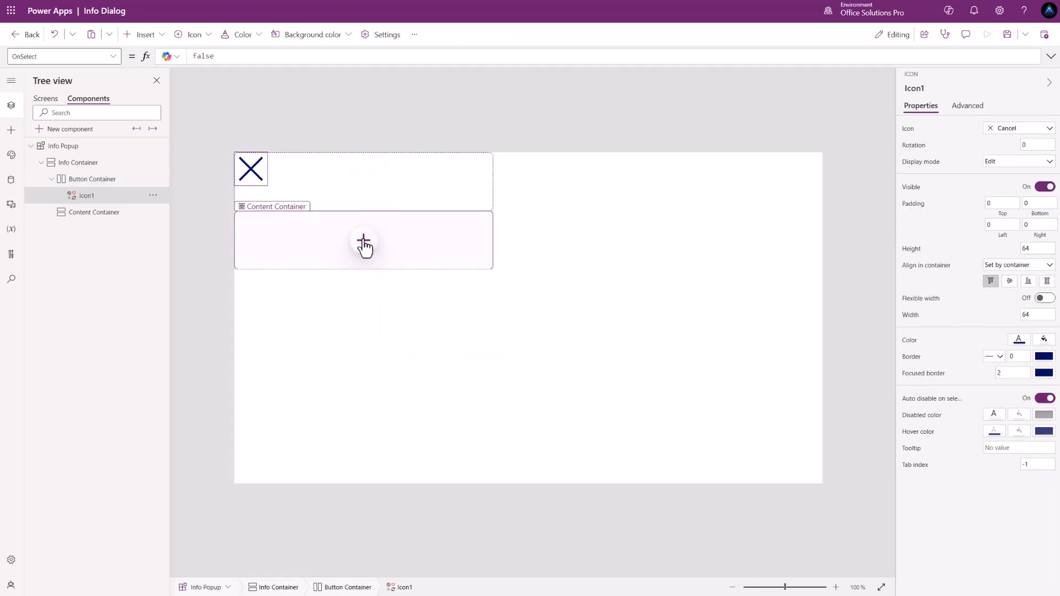
{"action": "left_click", "coordinate": [364, 242]}
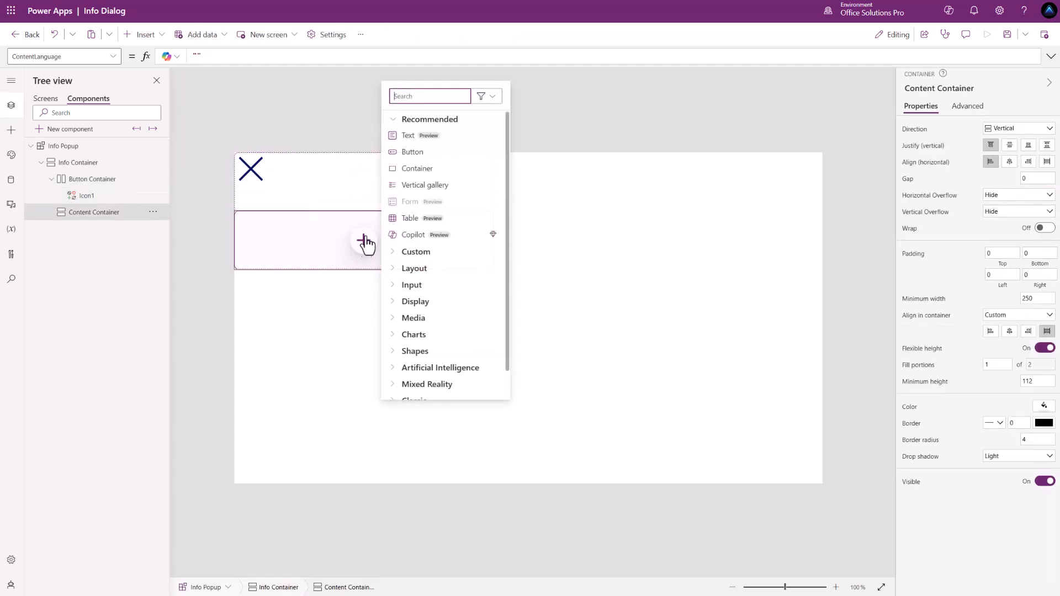
{"action": "left_click", "coordinate": [412, 137]}
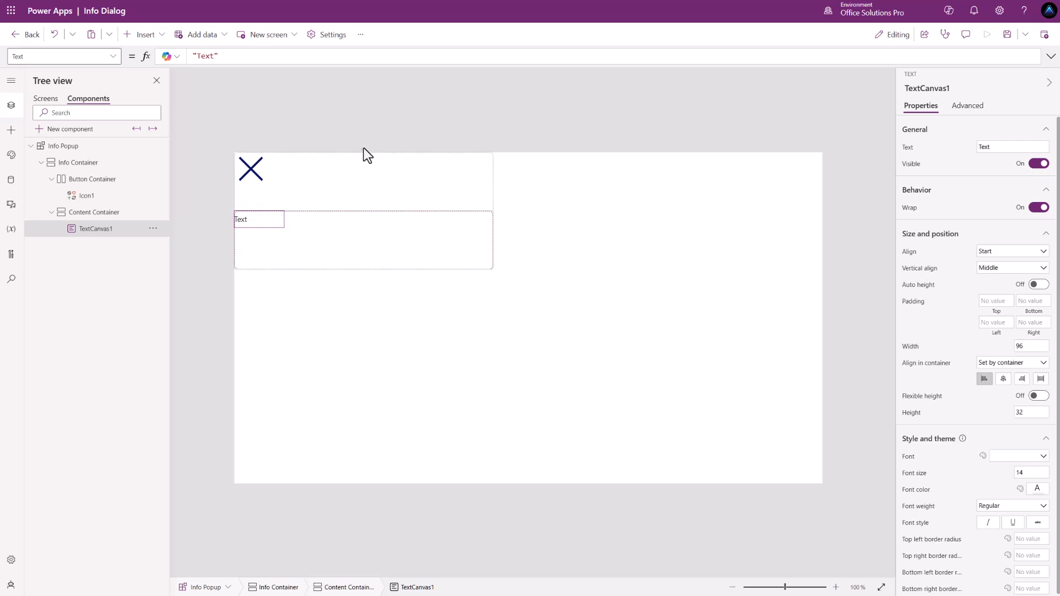
Step: Create an input custom property named Info Container Height with data type Number on the Info Popup component
{"action": "left_click", "coordinate": [856, 221]}
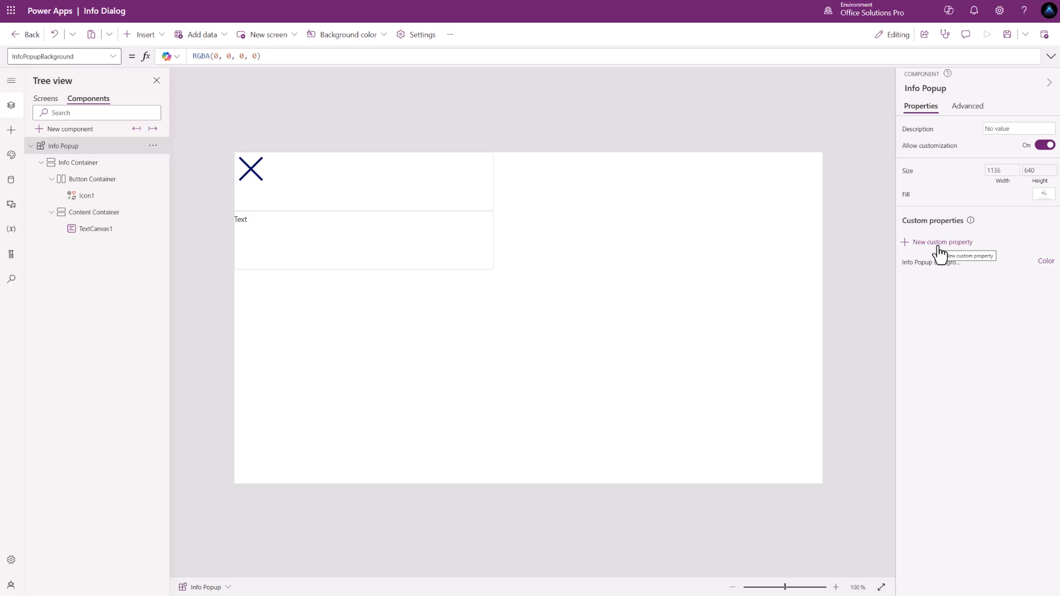
{"action": "left_click", "coordinate": [939, 246]}
{"action": "triple_click", "coordinate": [800, 120]}
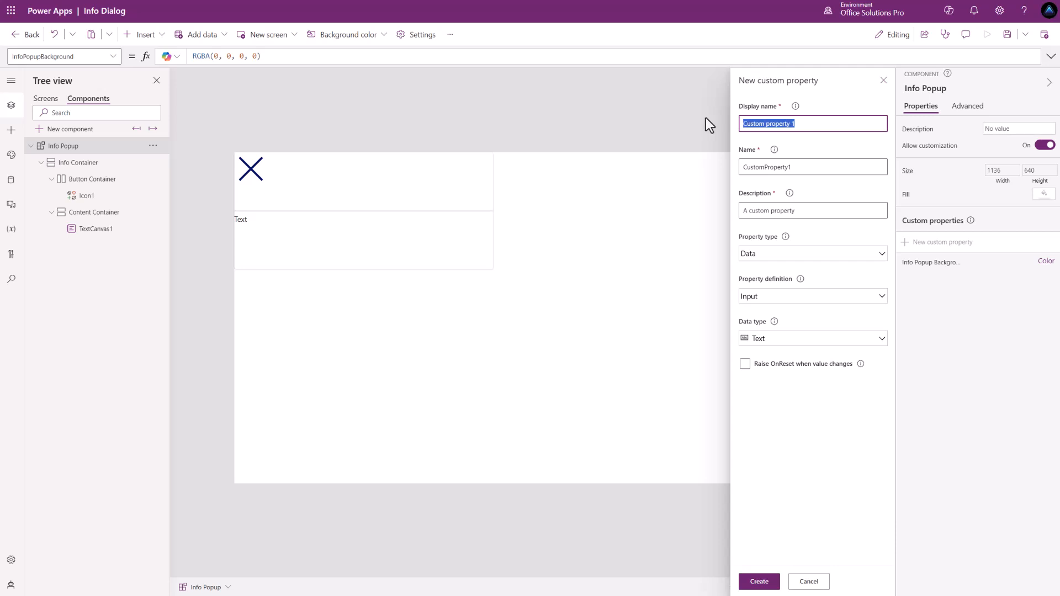
{"action": "type", "text": "Info Container Height"}
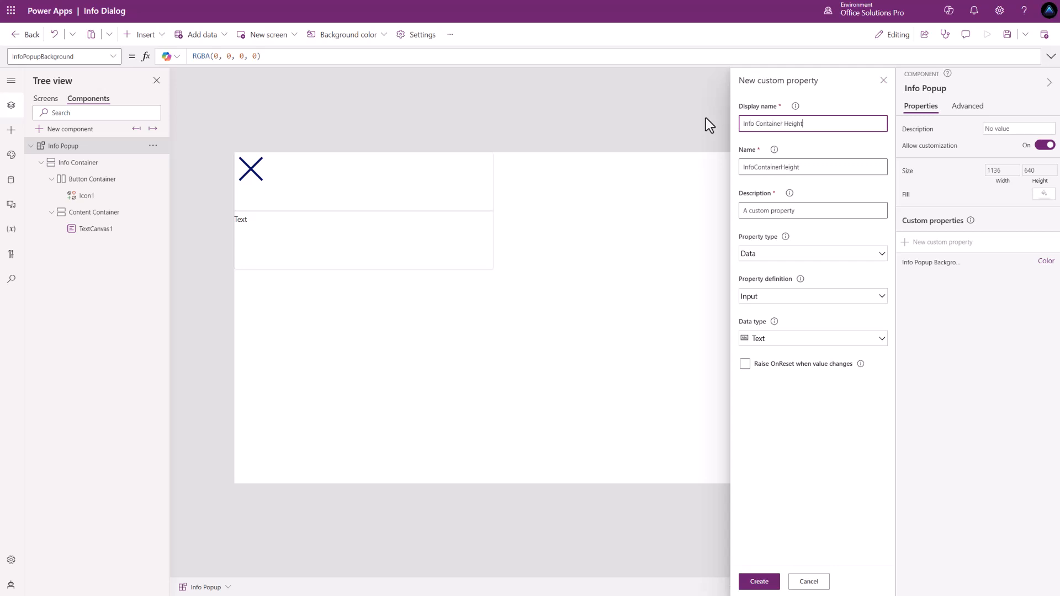
{"action": "key", "text": "ctrl+a"}
{"action": "key", "text": "ctrl+c"}
{"action": "left_click", "coordinate": [779, 349]}
{"action": "left_click", "coordinate": [777, 344]}
{"action": "left_click", "coordinate": [774, 375]}
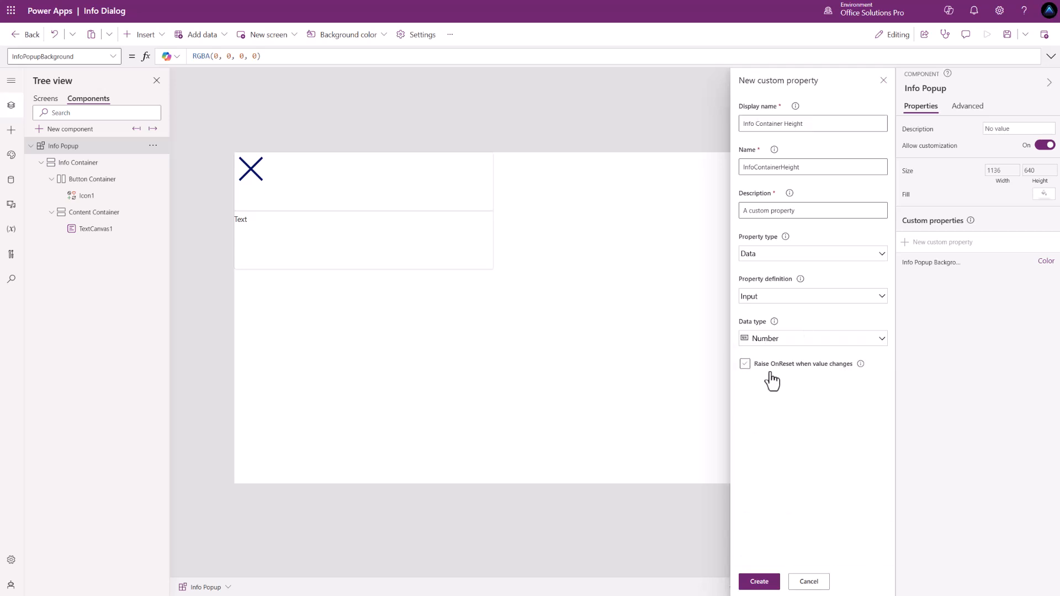
{"action": "left_click", "coordinate": [761, 580]}
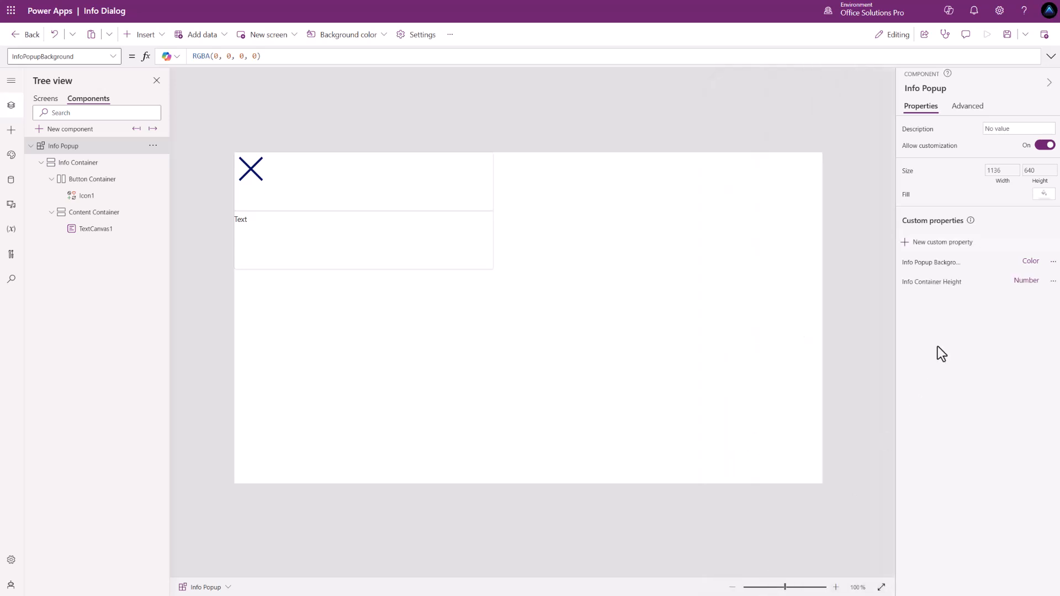
Step: Create an input custom property named Info Container Width with data type Number
{"action": "left_click", "coordinate": [935, 246]}
{"action": "triple_click", "coordinate": [812, 120]}
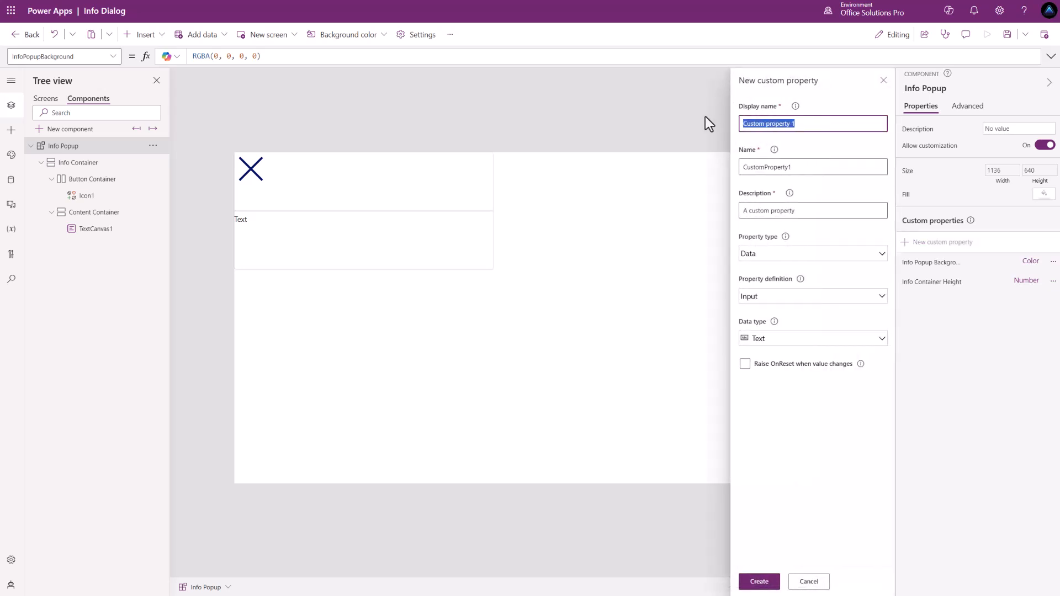
{"action": "key", "text": "ctrl+v"}
{"action": "key", "text": "BackSpace"}
{"action": "key", "text": "BackSpace"}
{"action": "key", "text": "BackSpace"}
{"action": "key", "text": "BackSpace"}
{"action": "key", "text": "BackSpace"}
{"action": "key", "text": "BackSpace"}
{"action": "type", "text": "Width"}
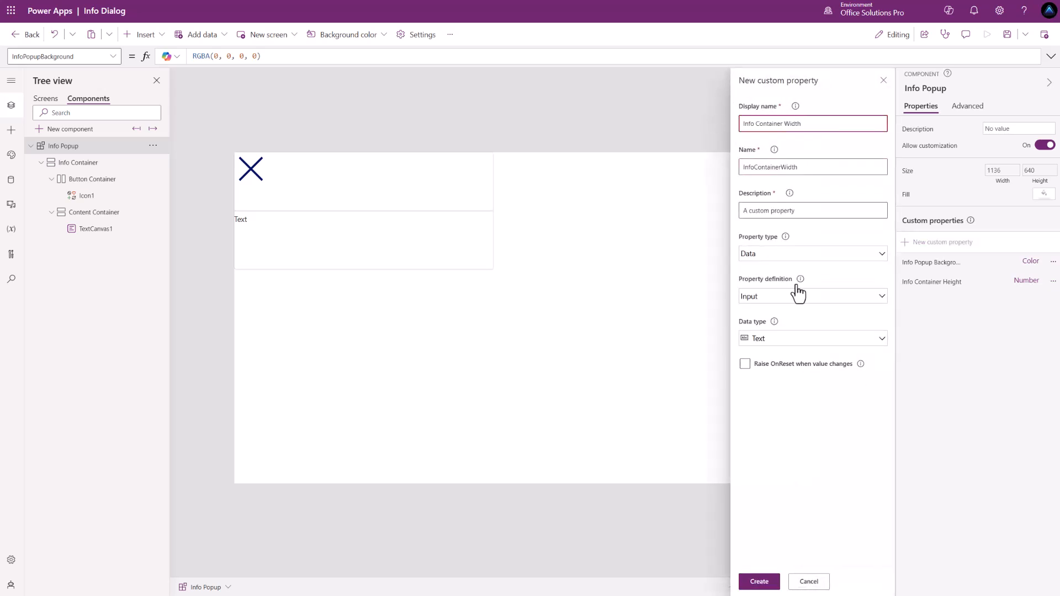
{"action": "left_click", "coordinate": [814, 343]}
{"action": "left_click", "coordinate": [801, 374]}
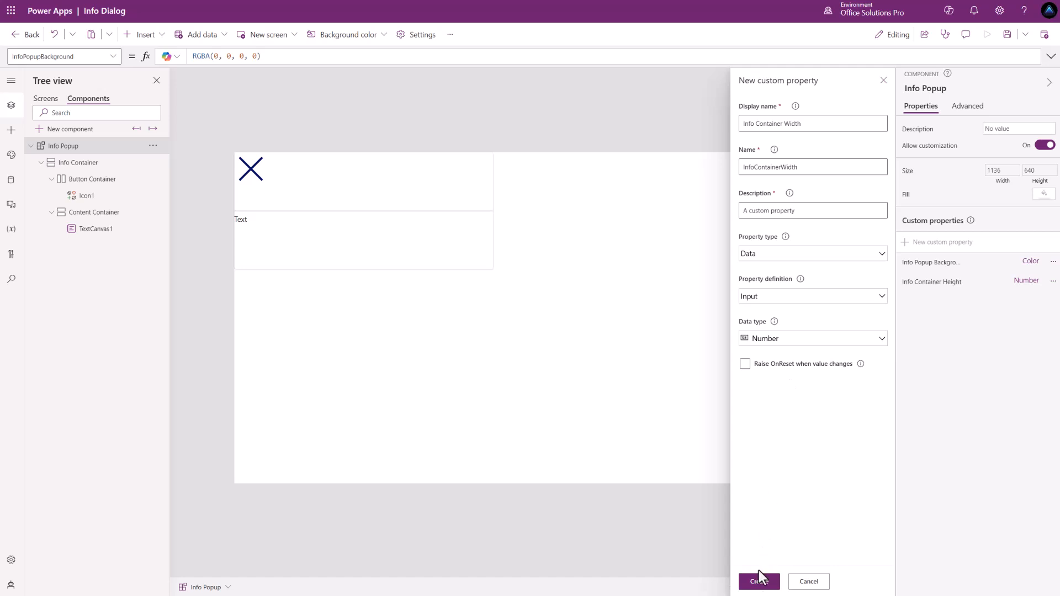
{"action": "left_click", "coordinate": [759, 583]}
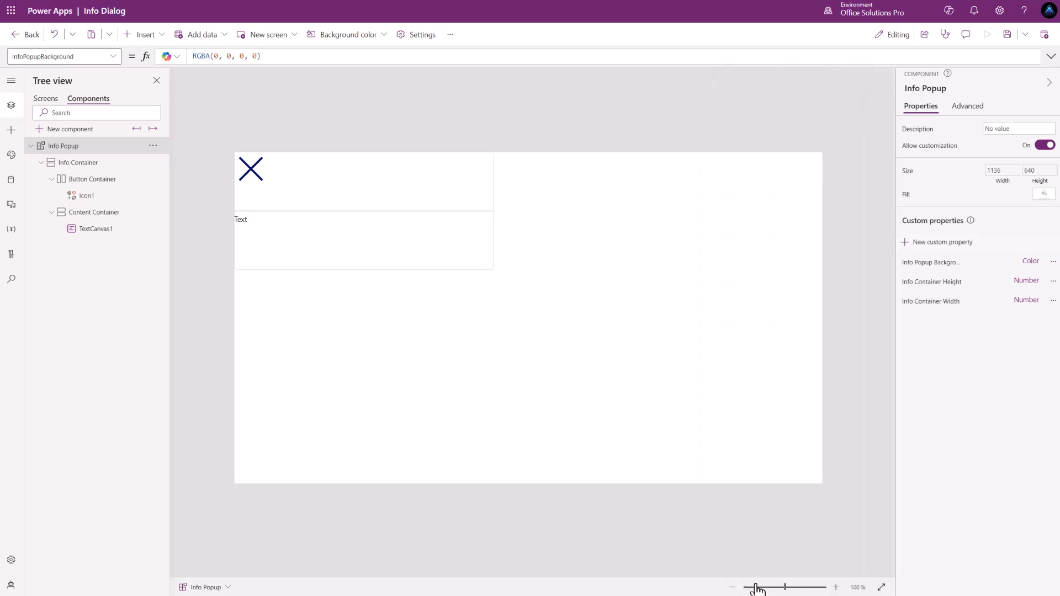
Step: Create an input custom property named Info Container Background with data type Color
{"action": "left_click", "coordinate": [935, 243]}
{"action": "left_click_drag", "start_coordinate": [799, 125], "coordinate": [690, 120]}
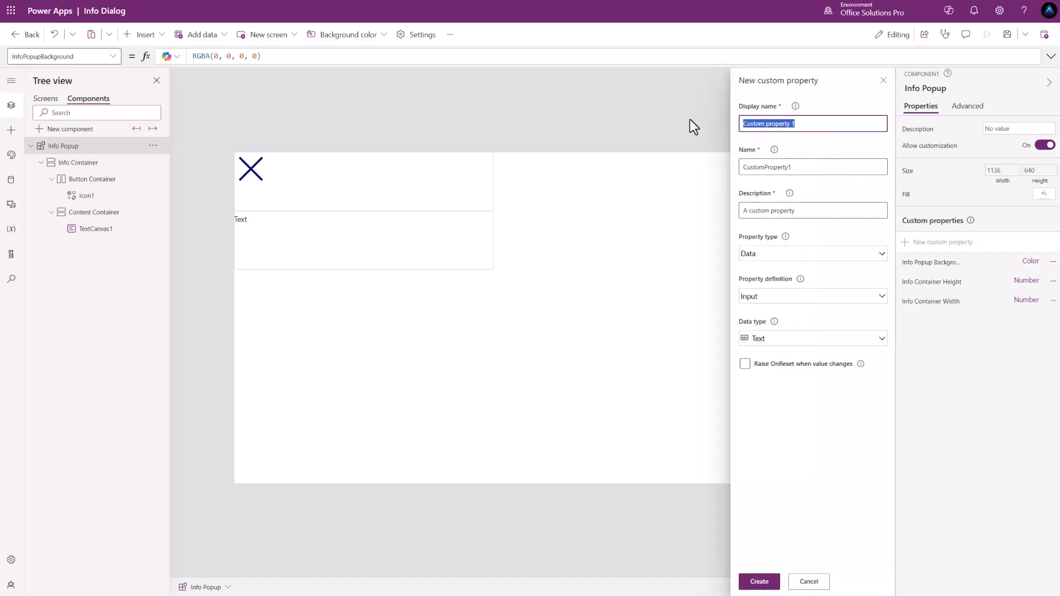
{"action": "type", "text": "Info"}
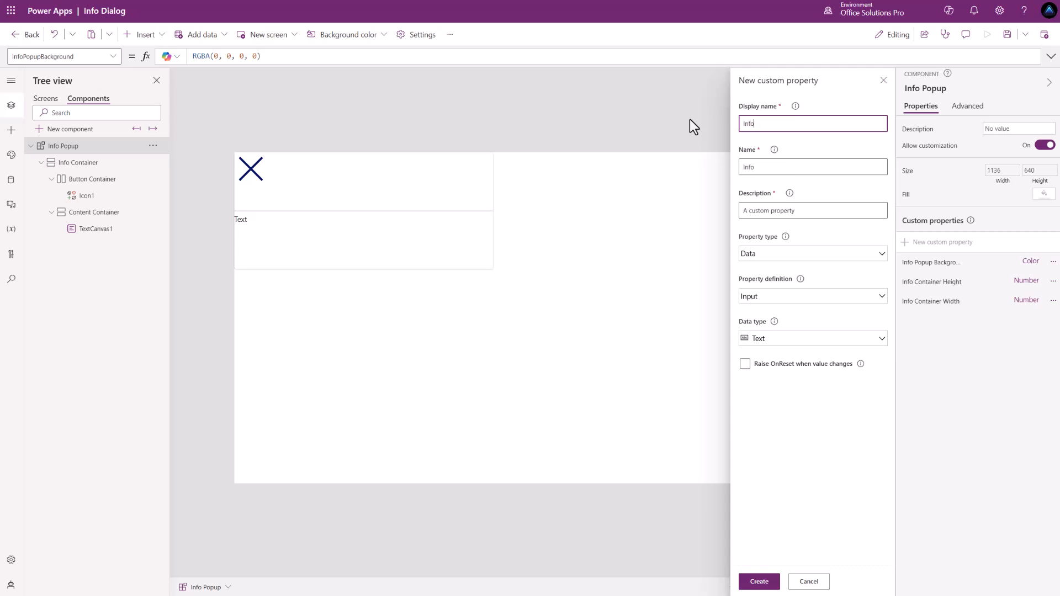
{"action": "type", "text": " Container Bak"}
{"action": "type", "text": "kground"}
{"action": "left_click", "coordinate": [809, 338]}
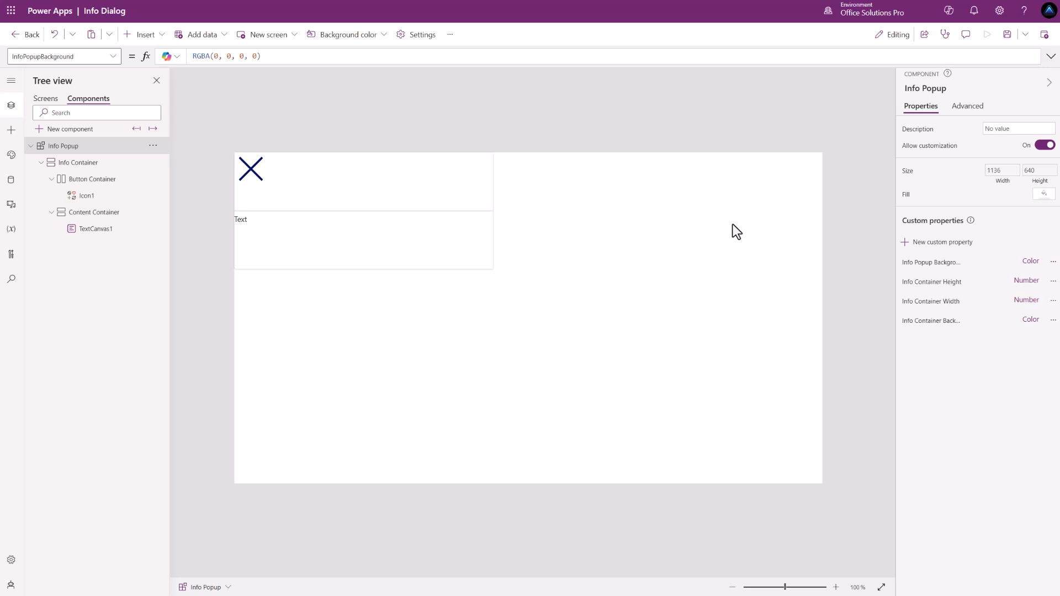
Step: Create an input custom property named Info Container Border Radius with data type Number
{"action": "left_click", "coordinate": [925, 243]}
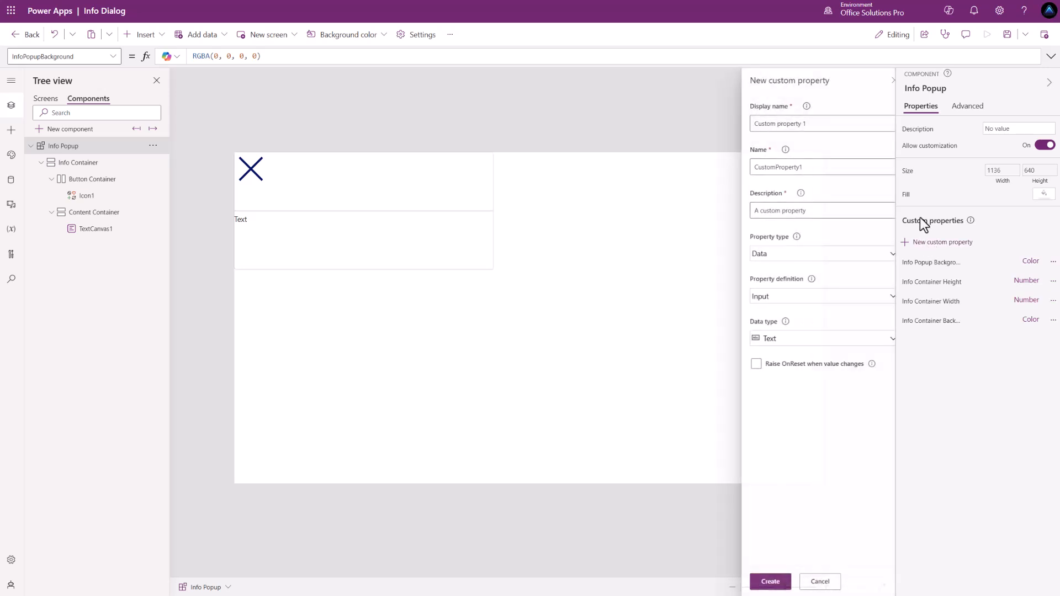
{"action": "left_click", "coordinate": [819, 124]}
{"action": "type", "text": "I"}
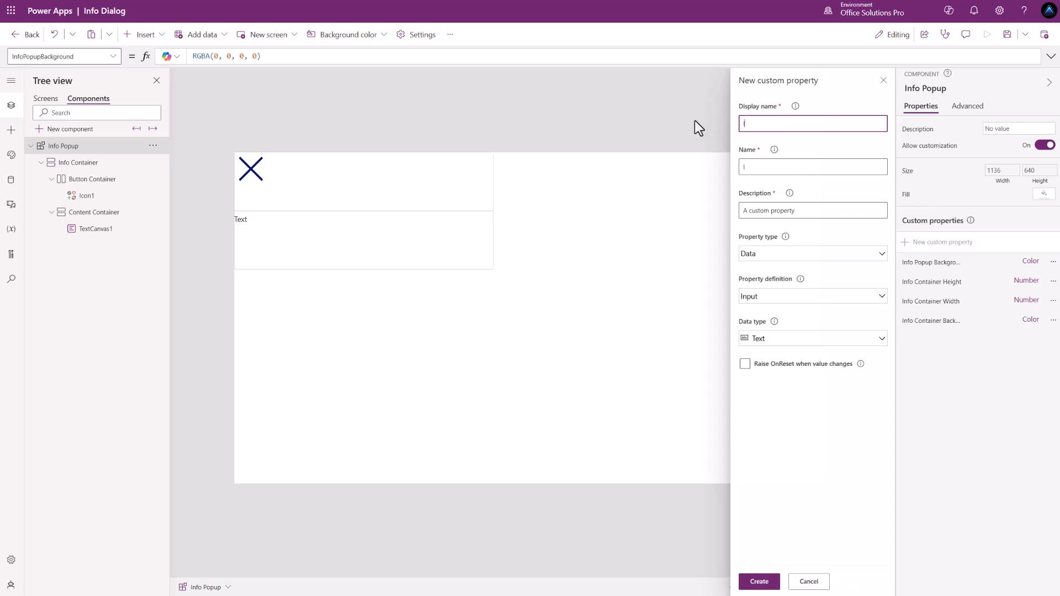
{"action": "type", "text": "nfo Container Border Radius"}
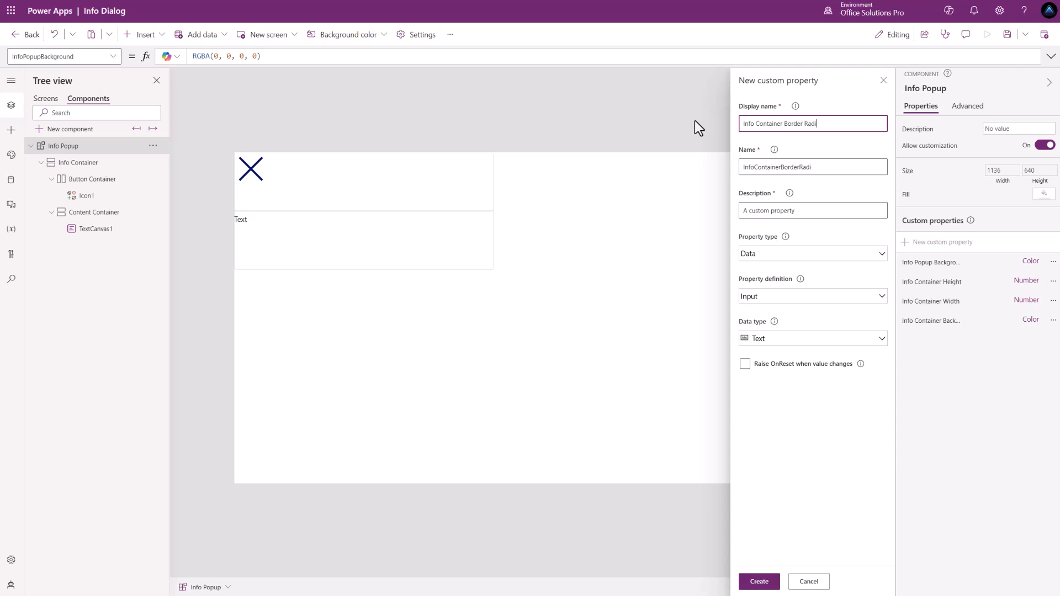
{"action": "left_click", "coordinate": [771, 341]}
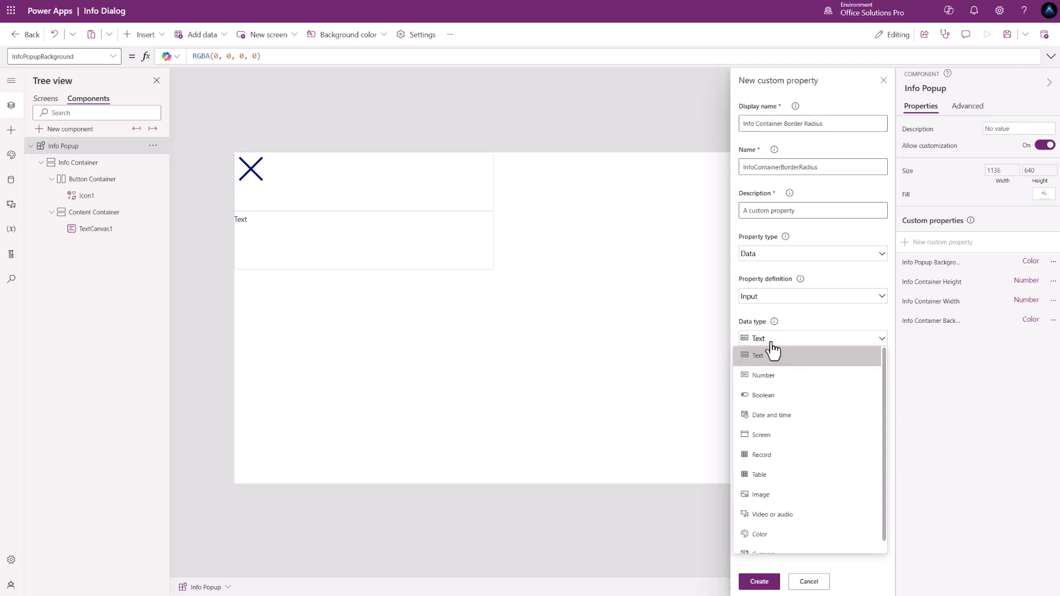
{"action": "left_click", "coordinate": [776, 383]}
{"action": "left_click", "coordinate": [759, 581]}
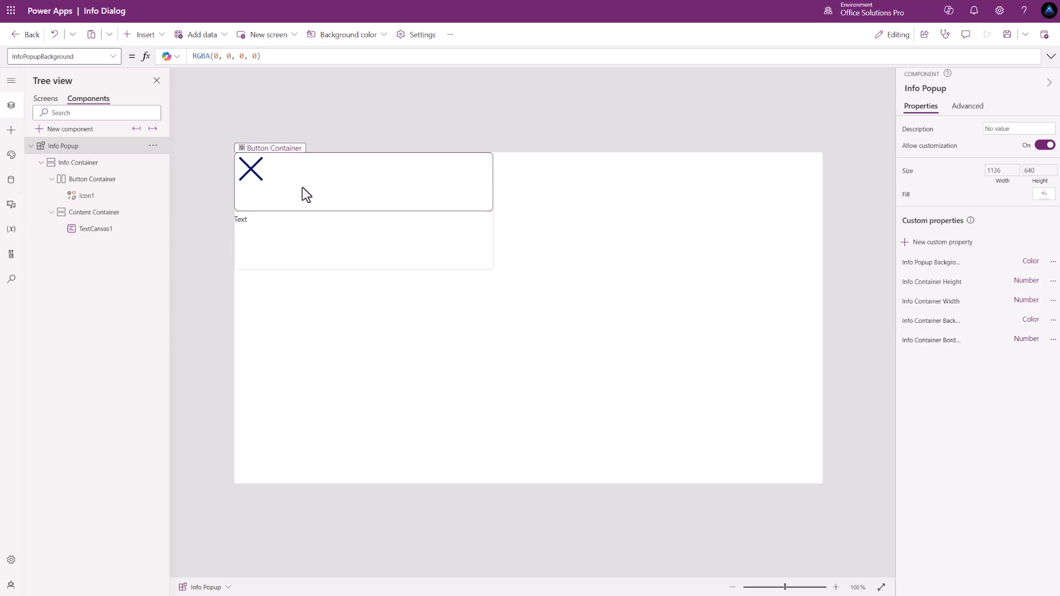
Step: Create an input custom property named Button Size with data type Number on the Info Popup component
{"action": "left_click", "coordinate": [935, 246]}
{"action": "left_click_drag", "start_coordinate": [805, 123], "coordinate": [685, 114]}
{"action": "type", "text": "Button Size"}
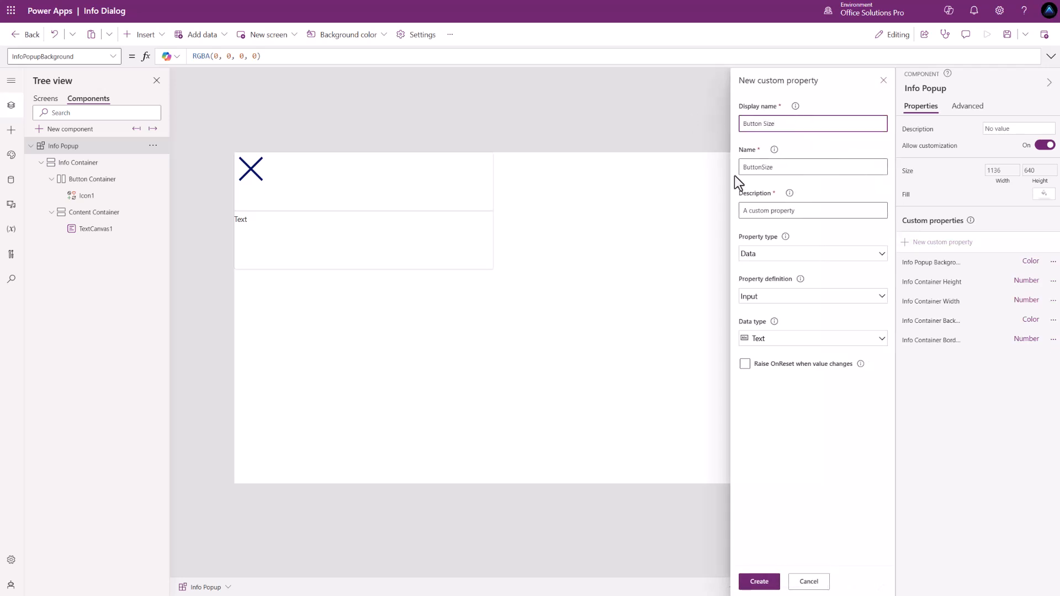
{"action": "left_click", "coordinate": [772, 341]}
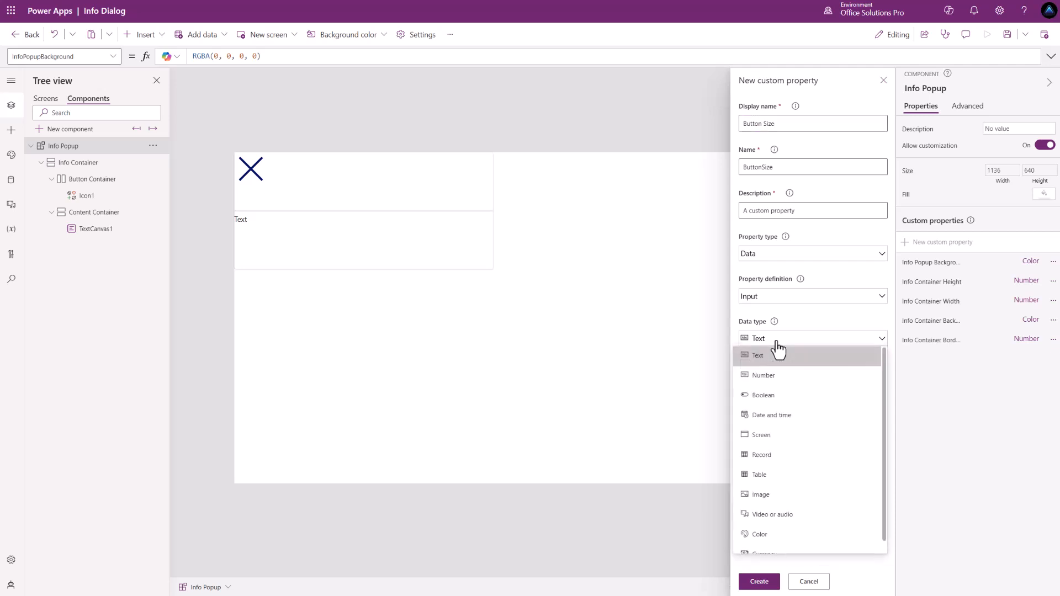
{"action": "left_click", "coordinate": [779, 375]}
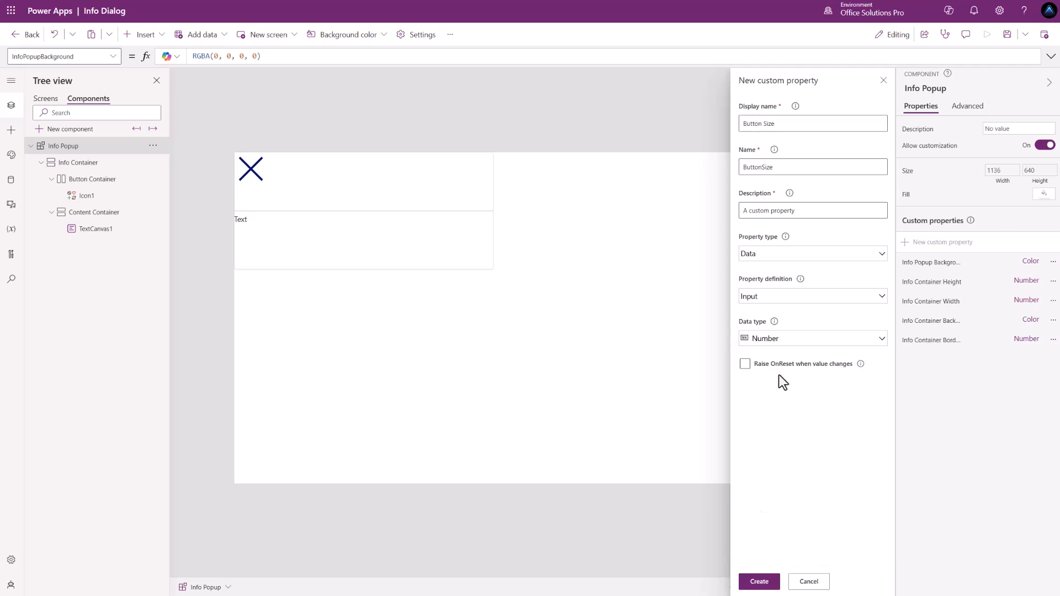
{"action": "left_click", "coordinate": [761, 585]}
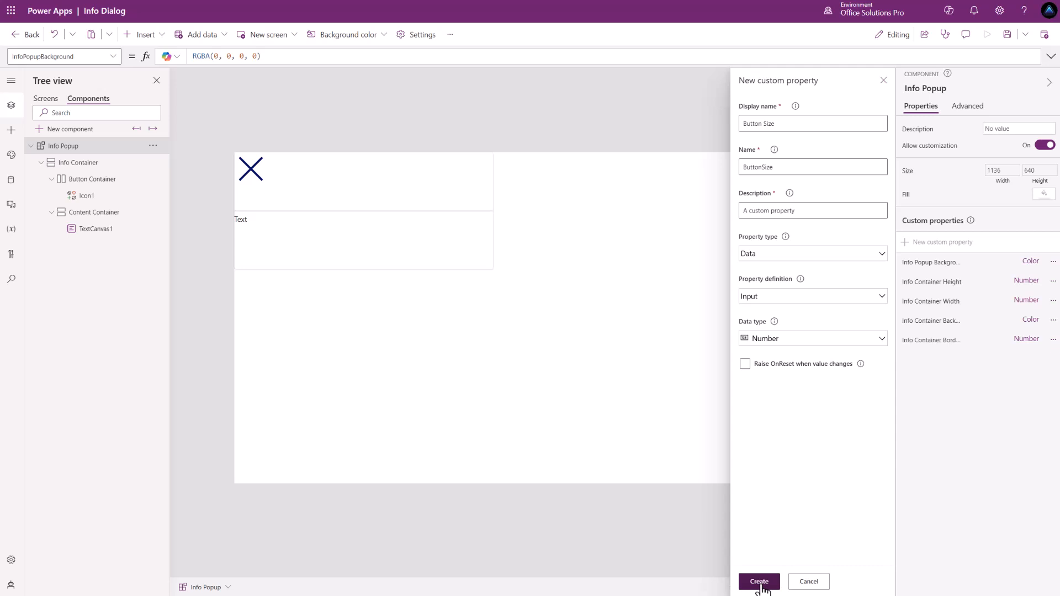
Step: Create an input custom property named Button Color with data type Color
{"action": "left_click", "coordinate": [926, 243]}
{"action": "left_click", "coordinate": [812, 126]}
{"action": "left_click_drag", "start_coordinate": [812, 126], "coordinate": [718, 117]}
{"action": "type", "text": "Butto"}
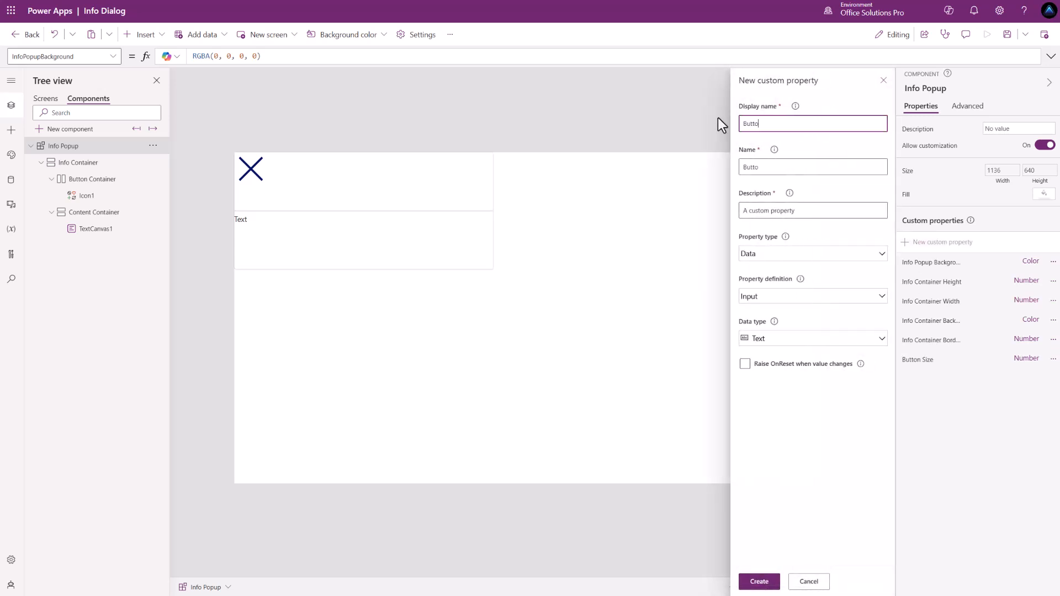
{"action": "type", "text": "n Color"}
{"action": "left_click", "coordinate": [802, 338]}
{"action": "left_click", "coordinate": [763, 531]}
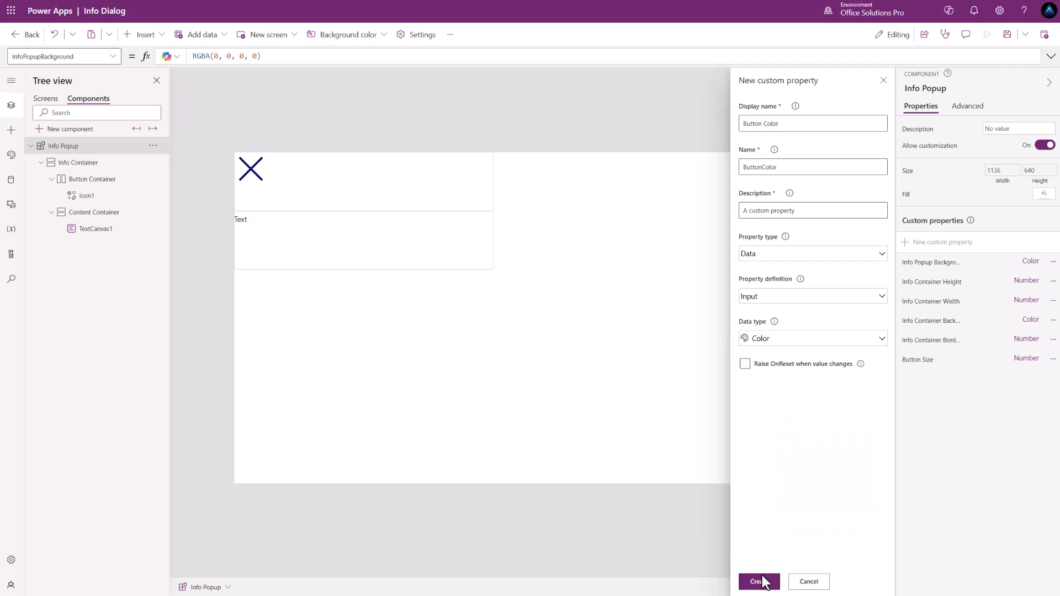
{"action": "left_click", "coordinate": [760, 582]}
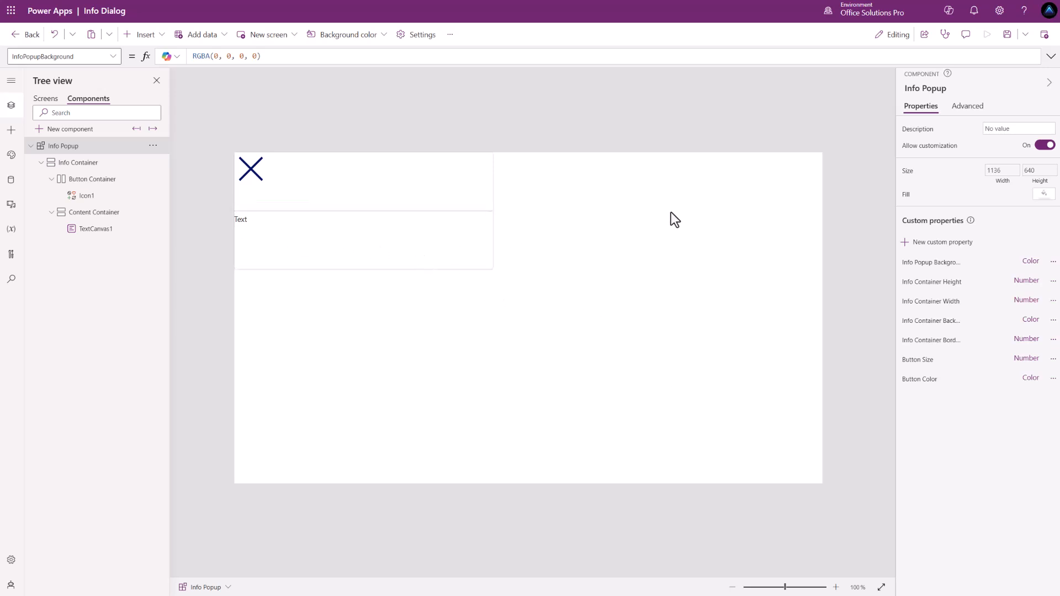
Step: Create an input custom property named Text Font Size with data type Number
{"action": "left_click", "coordinate": [926, 243]}
{"action": "left_click_drag", "start_coordinate": [821, 125], "coordinate": [692, 116]}
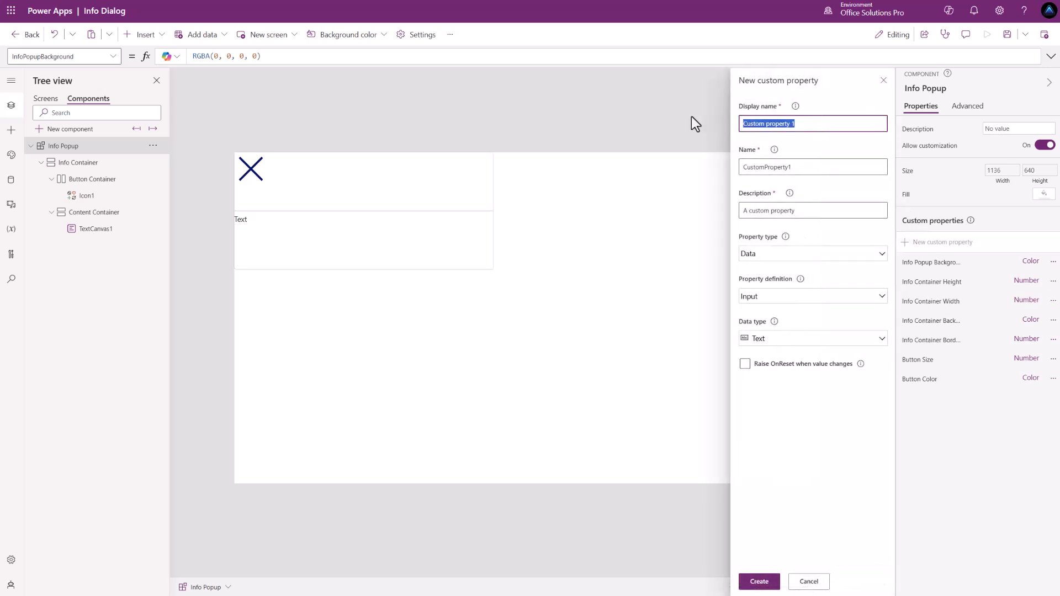
{"action": "type", "text": "xt Font Size"}
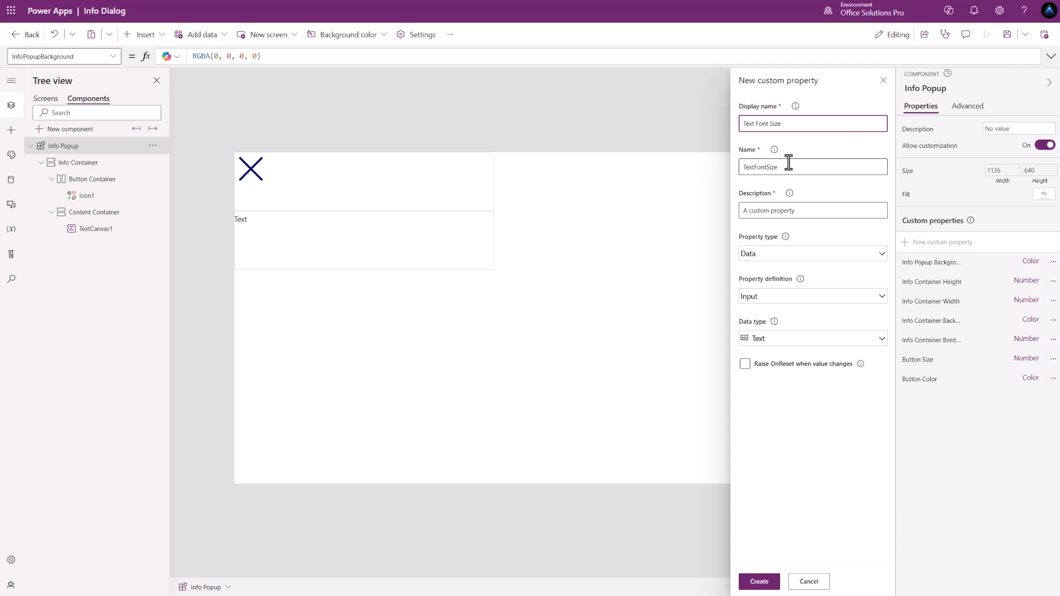
{"action": "left_click", "coordinate": [813, 348]}
{"action": "left_click", "coordinate": [783, 373]}
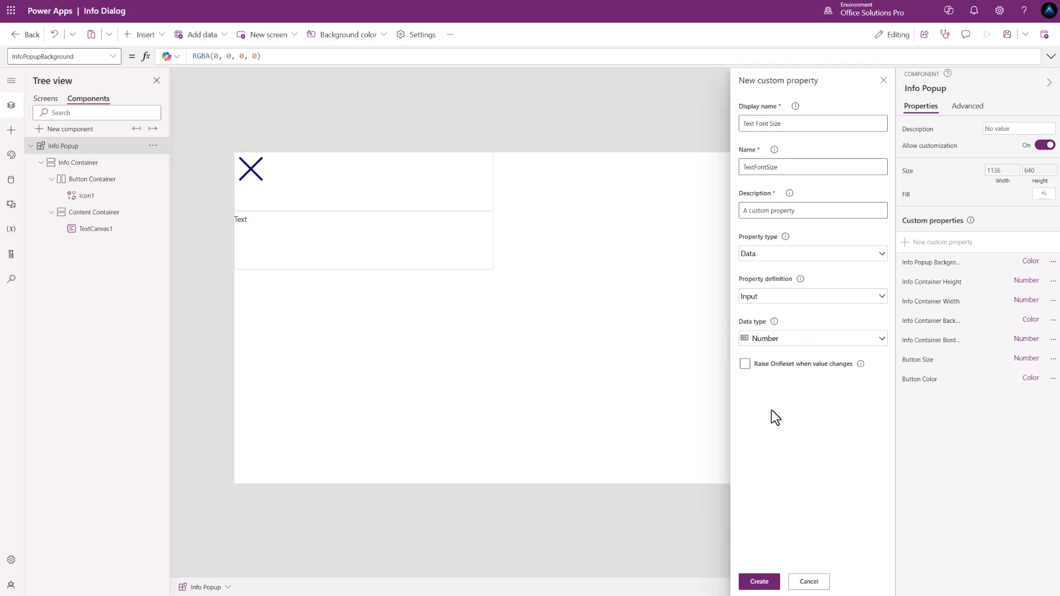
{"action": "left_click", "coordinate": [761, 584]}
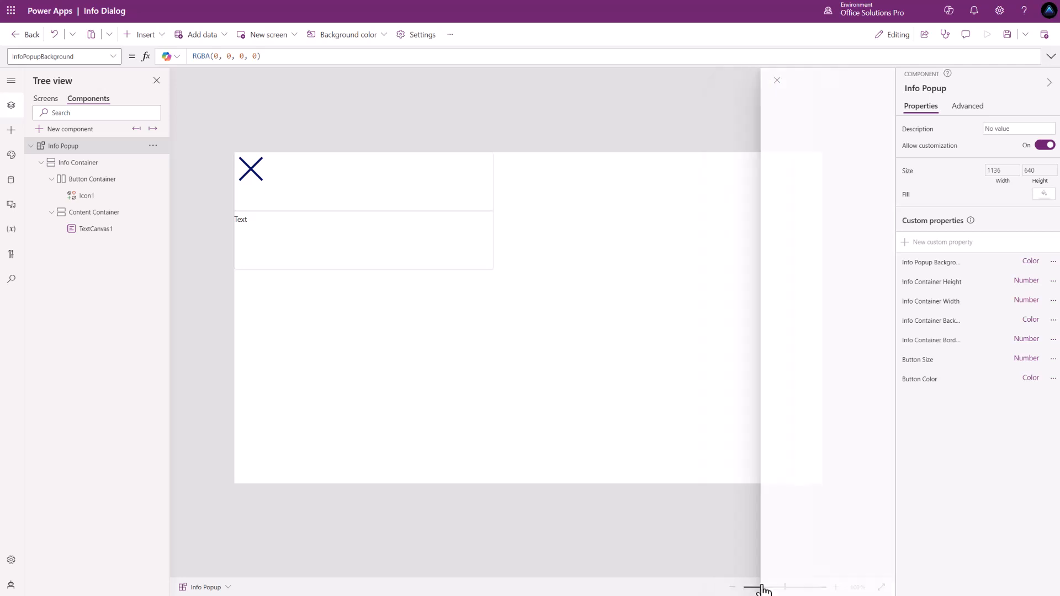
Step: Create an input custom property named Text Color with data type Color
{"action": "left_click", "coordinate": [932, 245]}
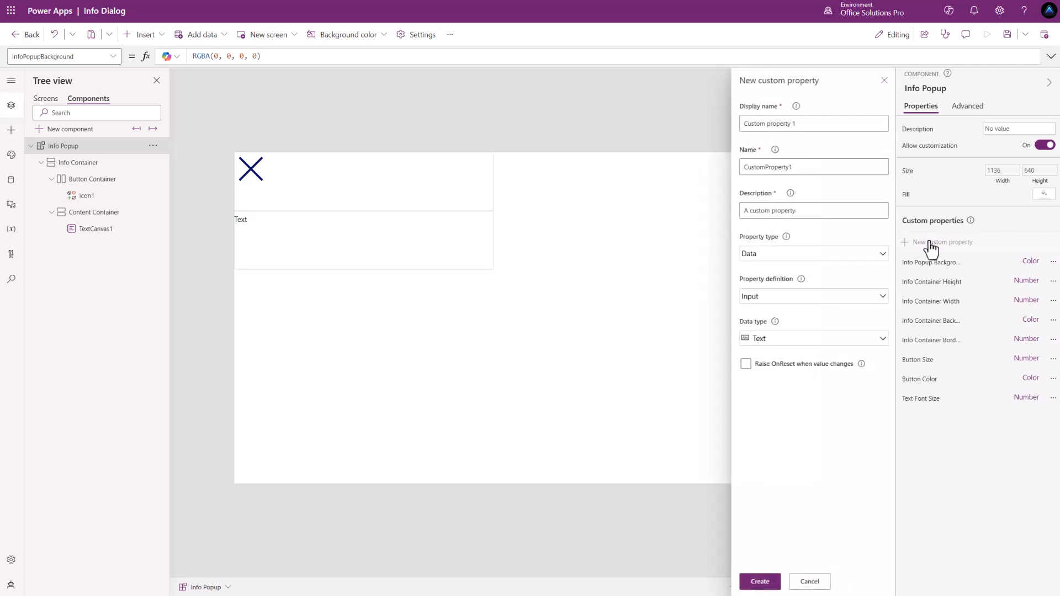
{"action": "left_click_drag", "start_coordinate": [805, 124], "coordinate": [743, 124]}
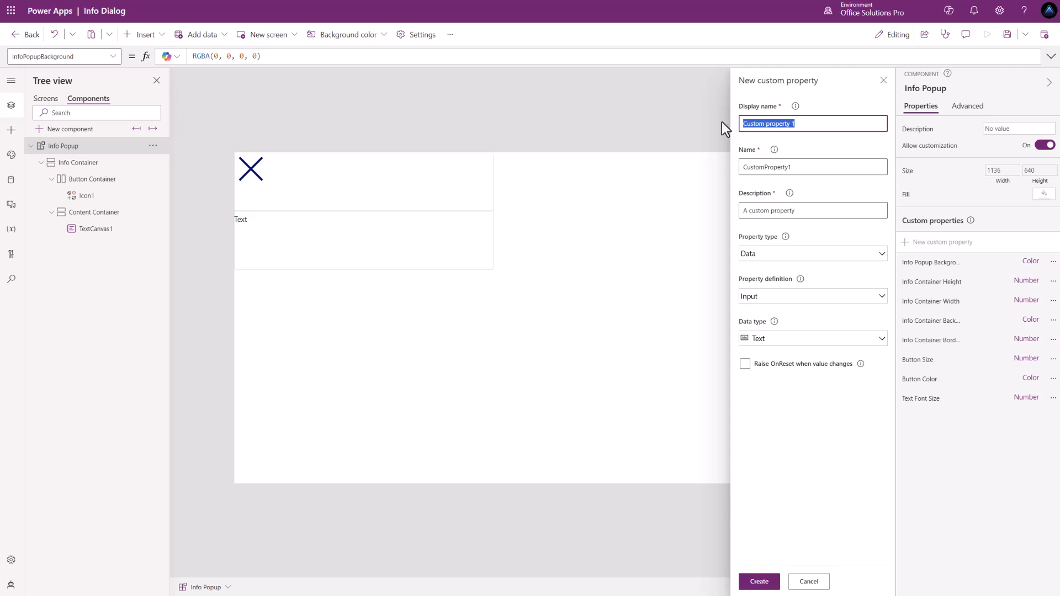
{"action": "type", "text": "Text "}
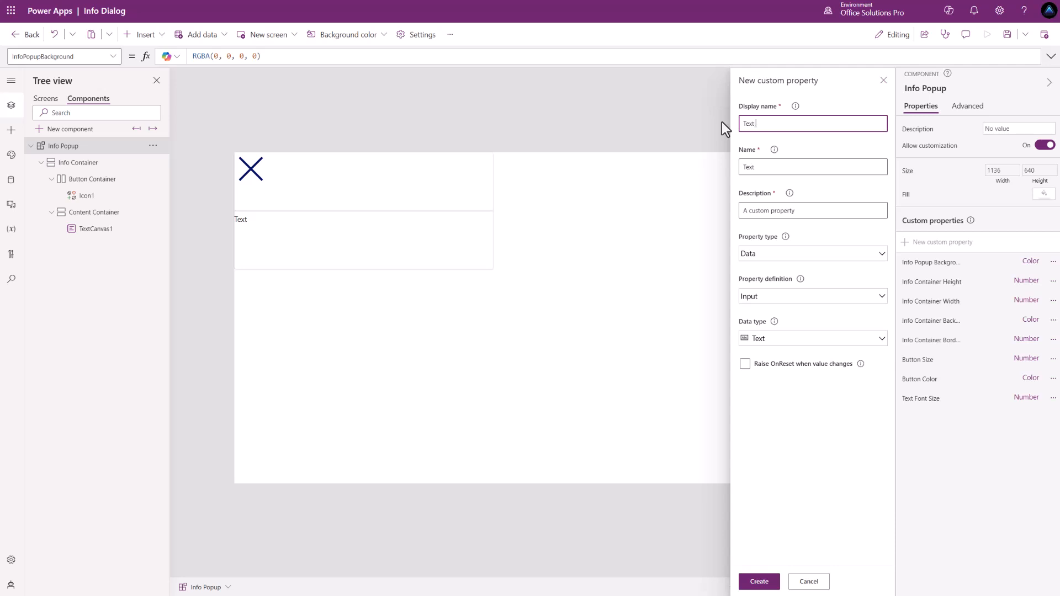
{"action": "type", "text": "Color"}
{"action": "key", "text": "Return"}
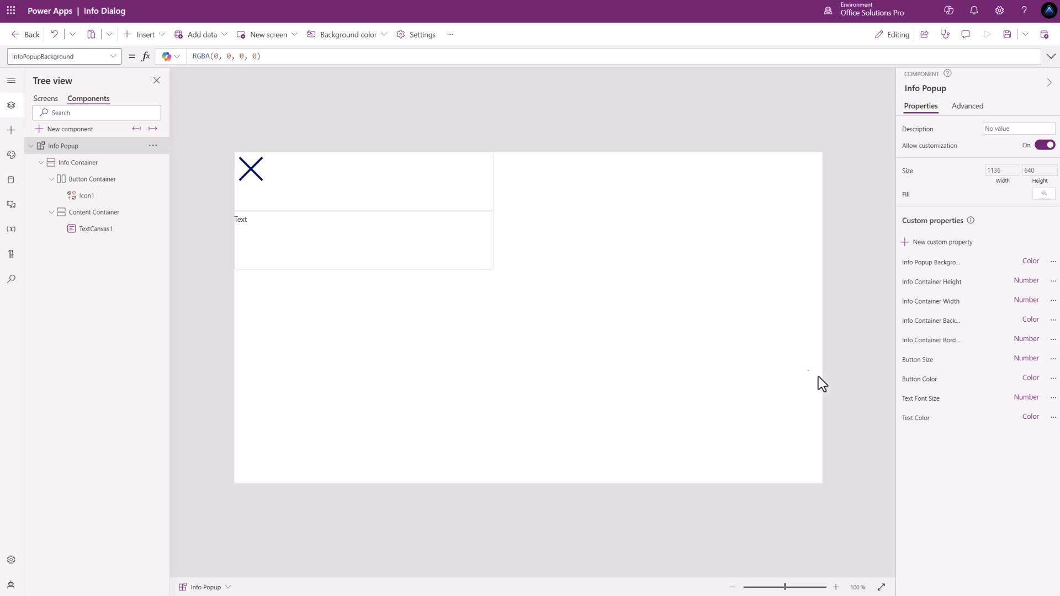
Step: Create an input custom property named Text Options with data type Record
{"action": "left_click", "coordinate": [920, 242]}
{"action": "triple_click", "coordinate": [747, 123]}
{"action": "type", "text": "Text Options"}
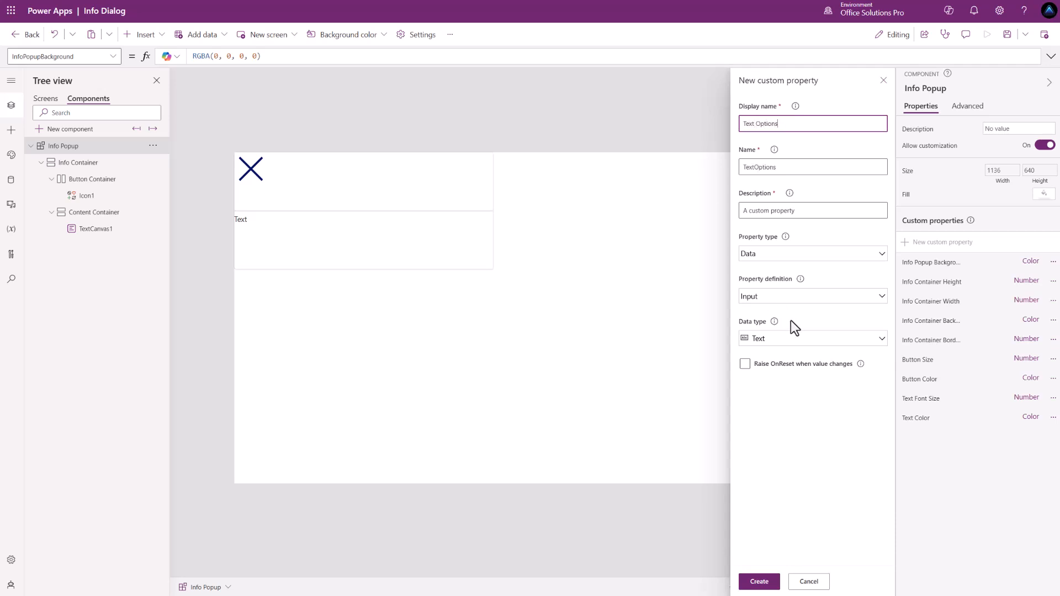
{"action": "left_click", "coordinate": [802, 343]}
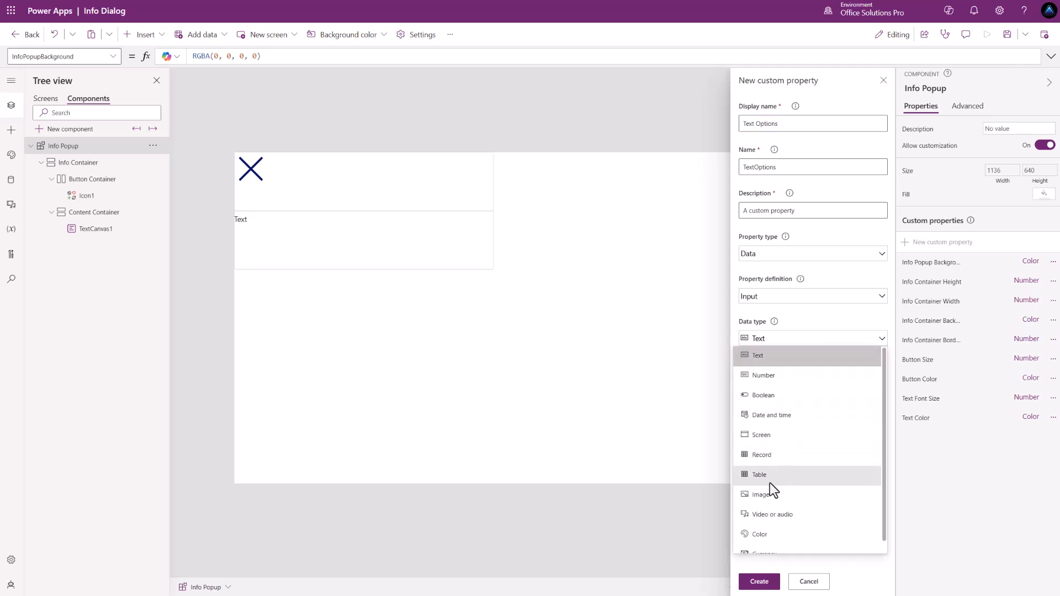
{"action": "left_click", "coordinate": [774, 456]}
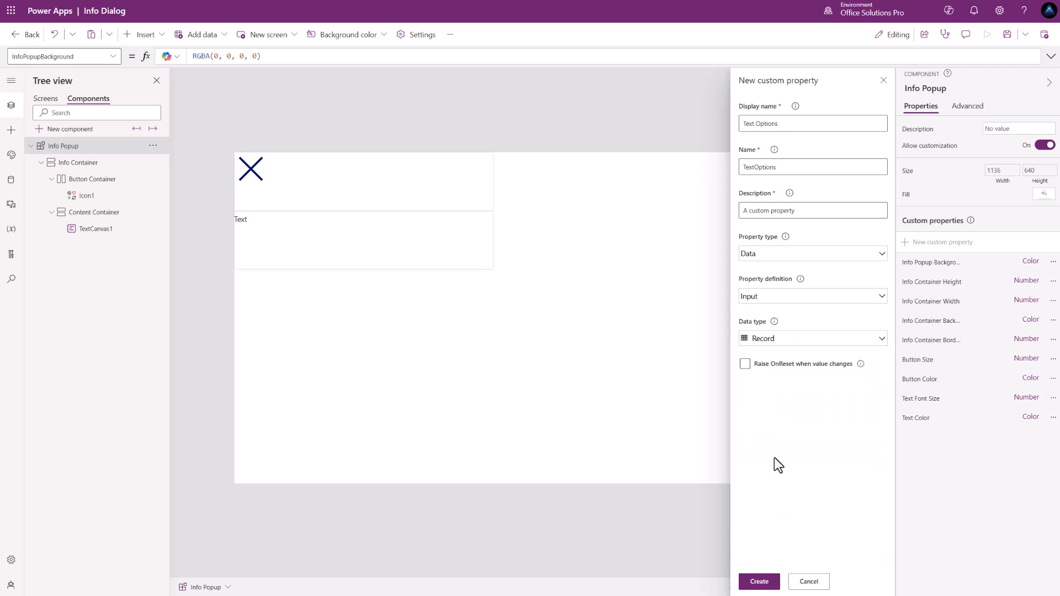
{"action": "left_click", "coordinate": [759, 582]}
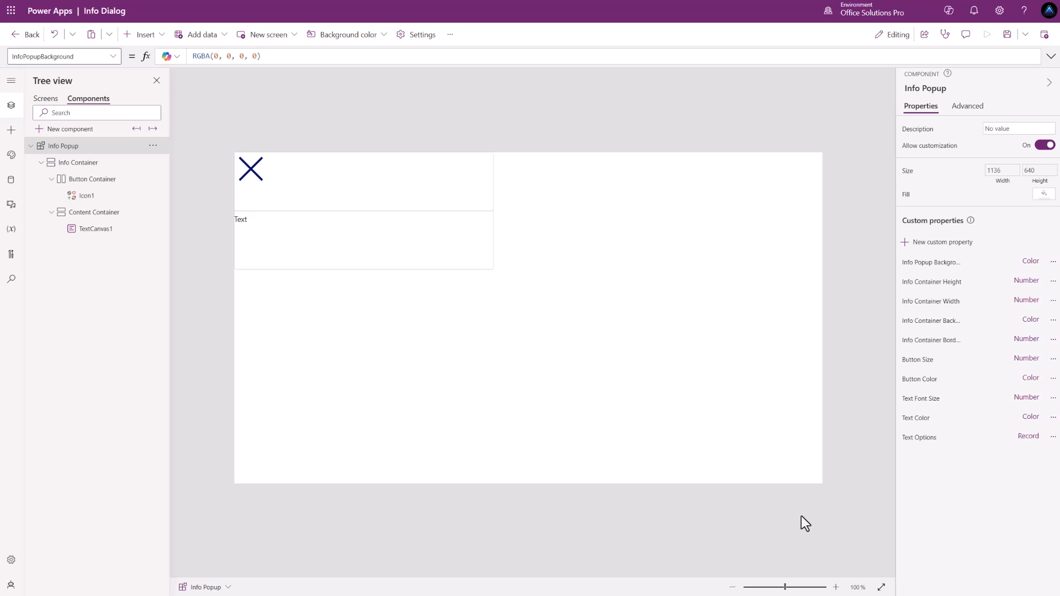
Step: Create an input custom property named Text Selected with data type Text
{"action": "left_click", "coordinate": [940, 245]}
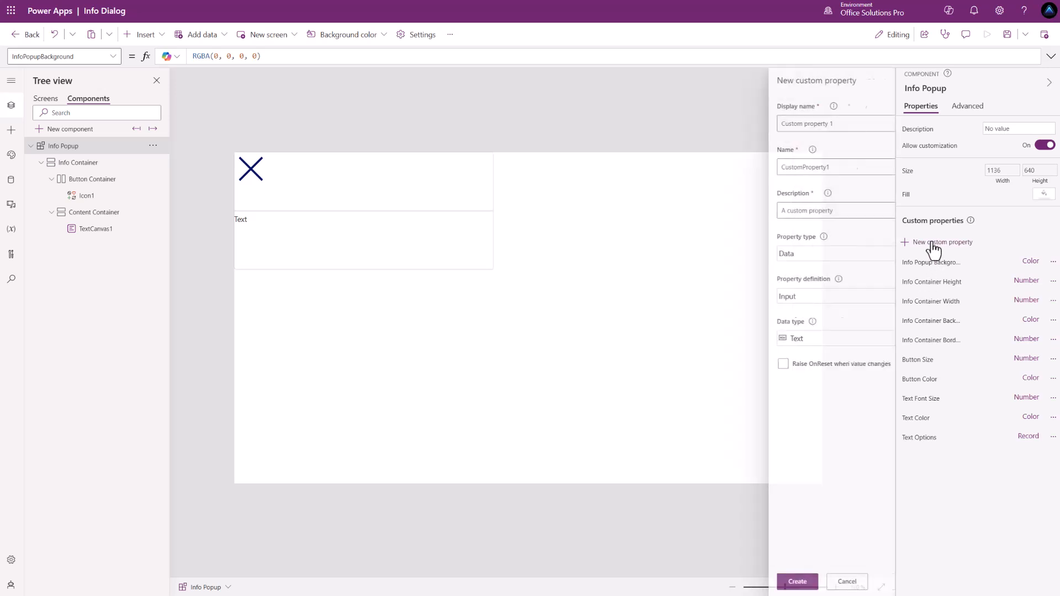
{"action": "type", "text": "Text Selected"}
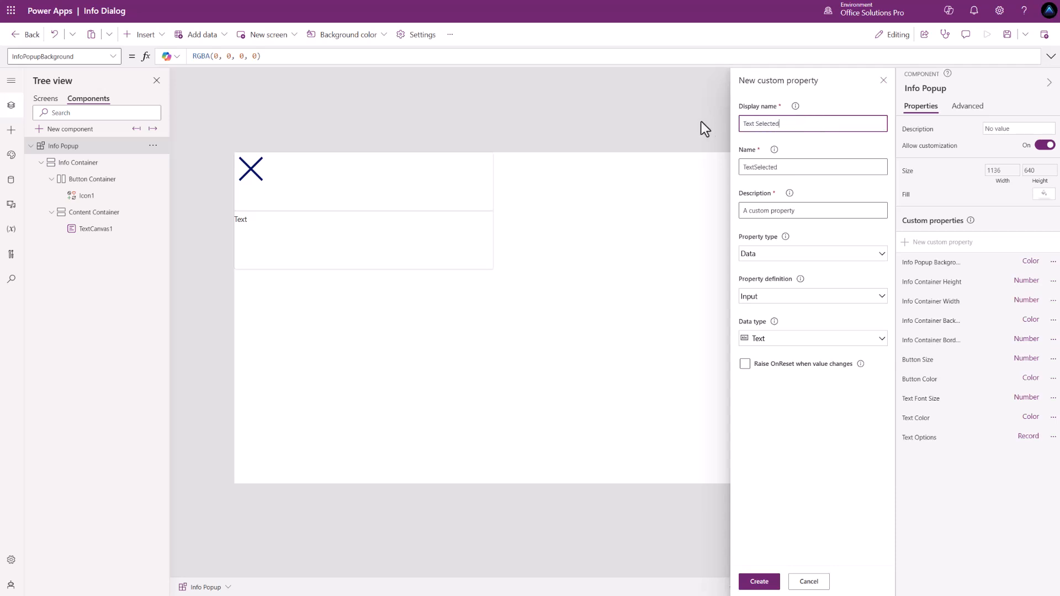
{"action": "left_click", "coordinate": [756, 578]}
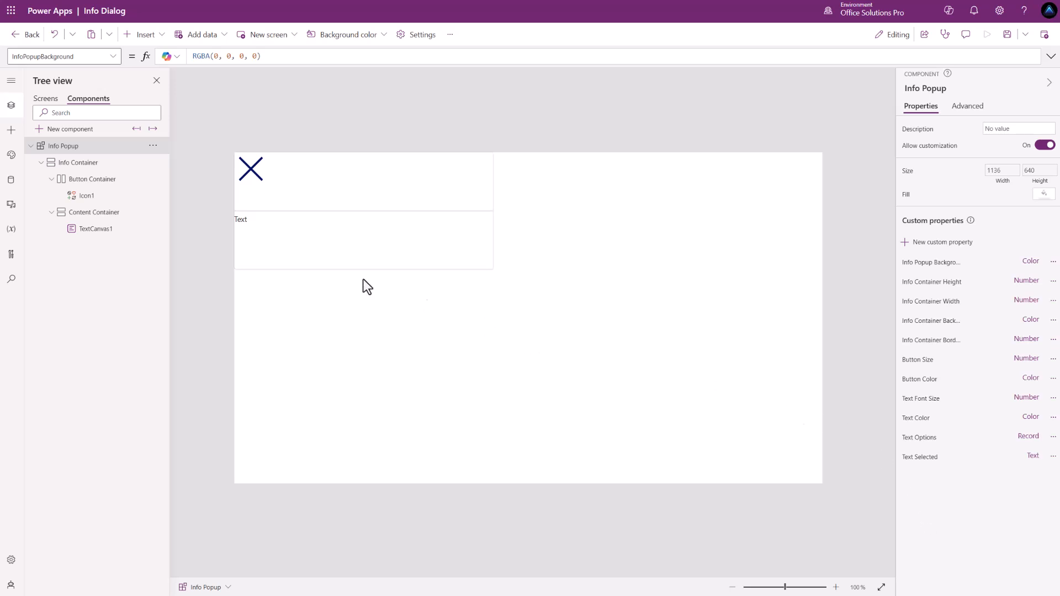
Step: Rename the cancel icon to icoCancel and the text control in the Content Container to lblTextOption
{"action": "double_click", "coordinate": [99, 196]}
{"action": "key", "text": "BackSpace"}
{"action": "type", "text": "icoCancel"}
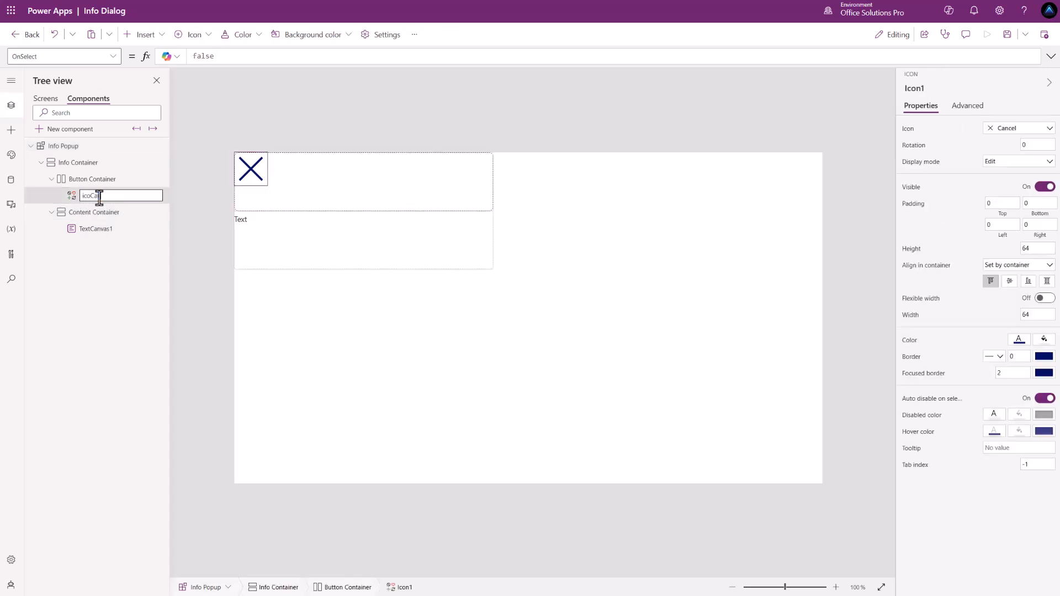
{"action": "double_click", "coordinate": [100, 229]}
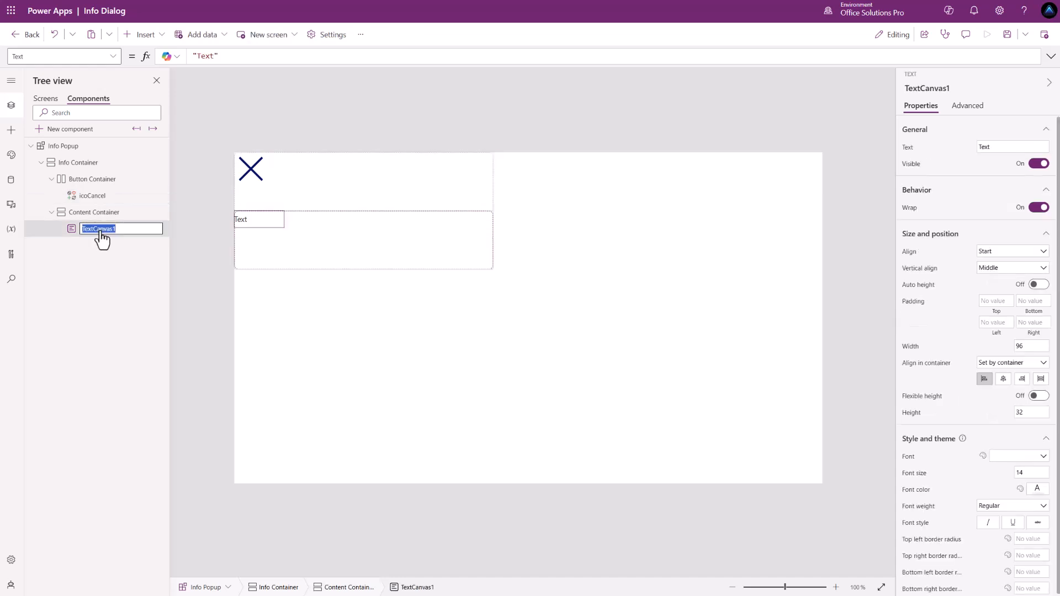
{"action": "key", "text": "BackSpace"}
{"action": "type", "text": "lblTextOption"}
{"action": "left_click", "coordinate": [200, 231]}
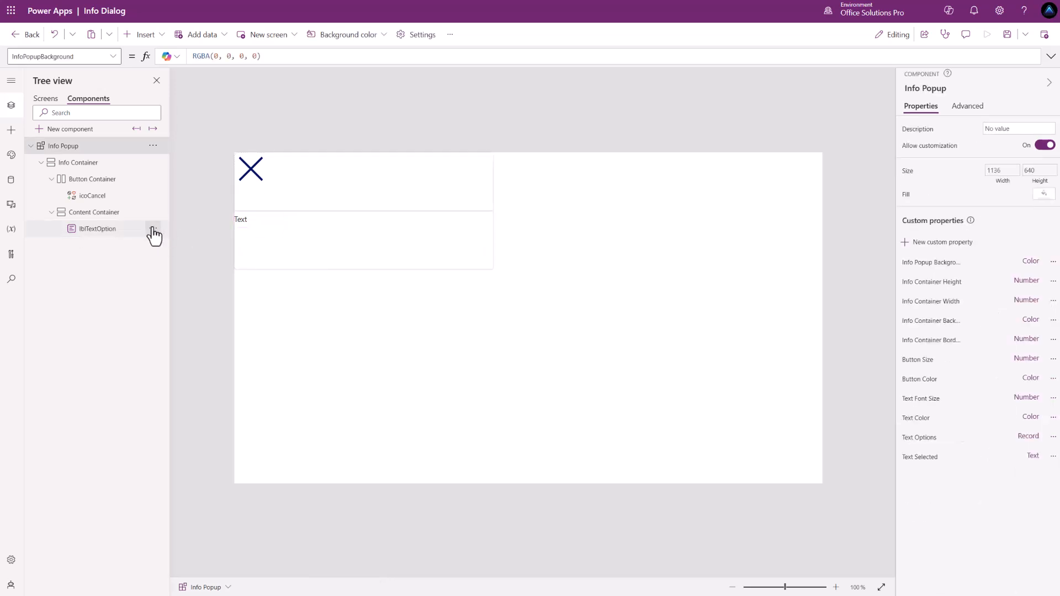
Step: Set the BorderStyle property of the icoCancel icon to BorderStyle.None
{"action": "left_click", "coordinate": [93, 197]}
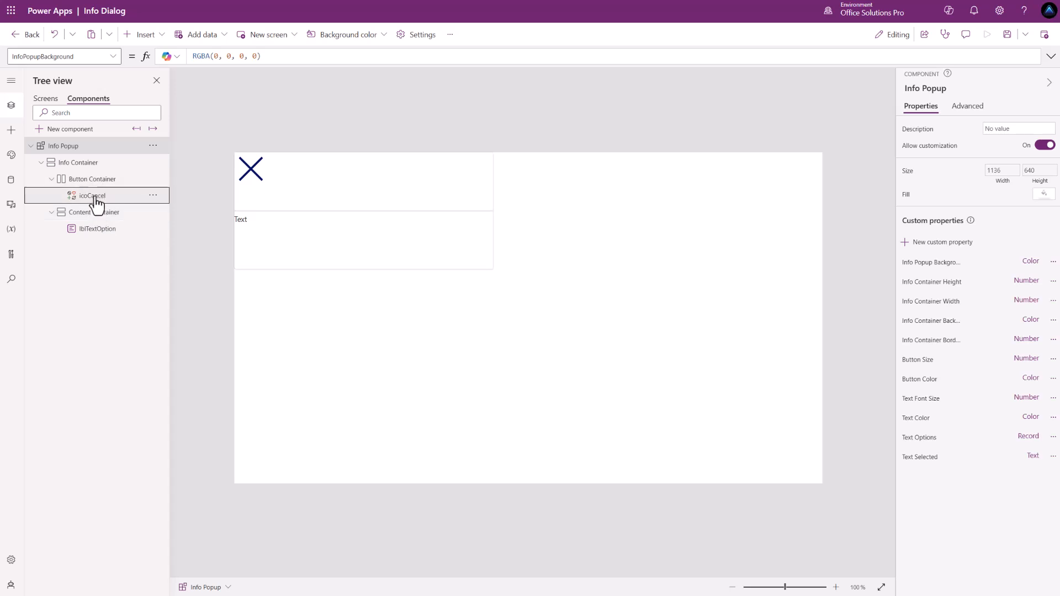
{"action": "left_click", "coordinate": [968, 106]}
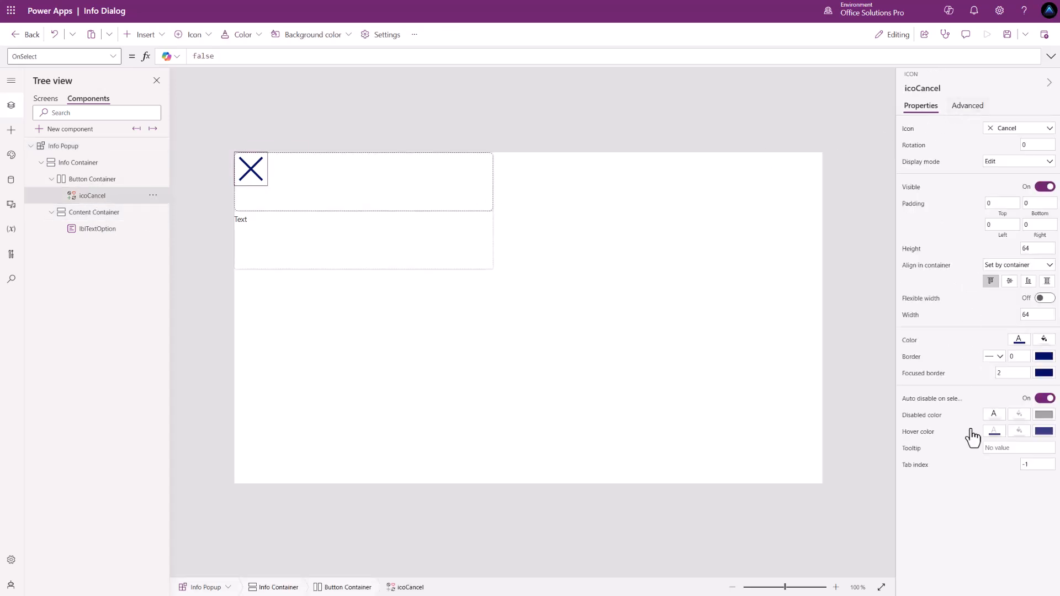
{"action": "left_click", "coordinate": [976, 508]}
{"action": "key", "text": "BackSpace"}
{"action": "key", "text": "BackSpace"}
{"action": "key", "text": "BackSpace"}
{"action": "key", "text": "BackSpace"}
{"action": "key", "text": "BackSpace"}
{"action": "type", "text": "None"}
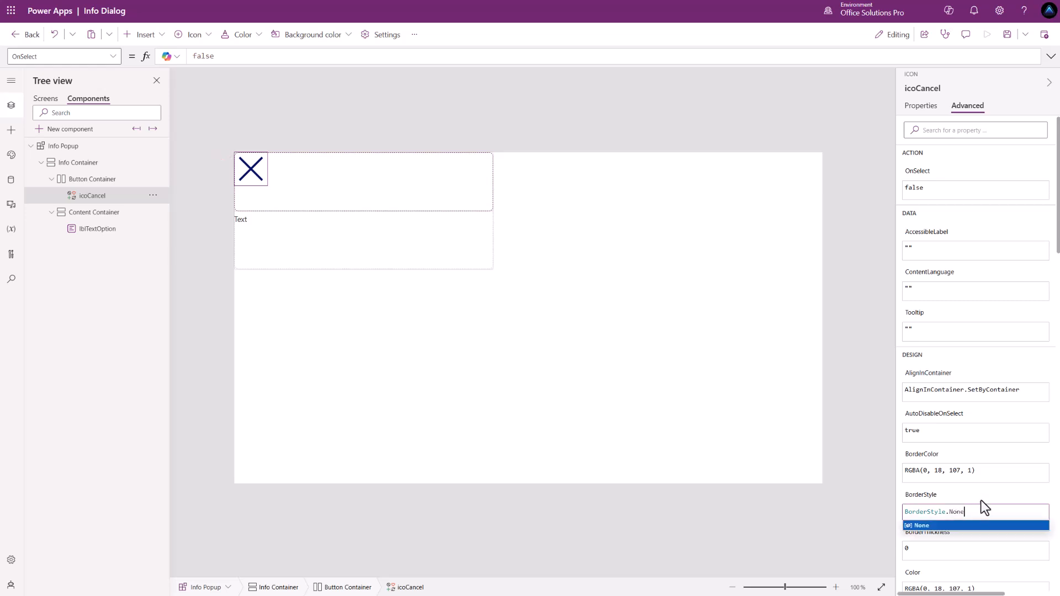
{"action": "left_click", "coordinate": [981, 499]}
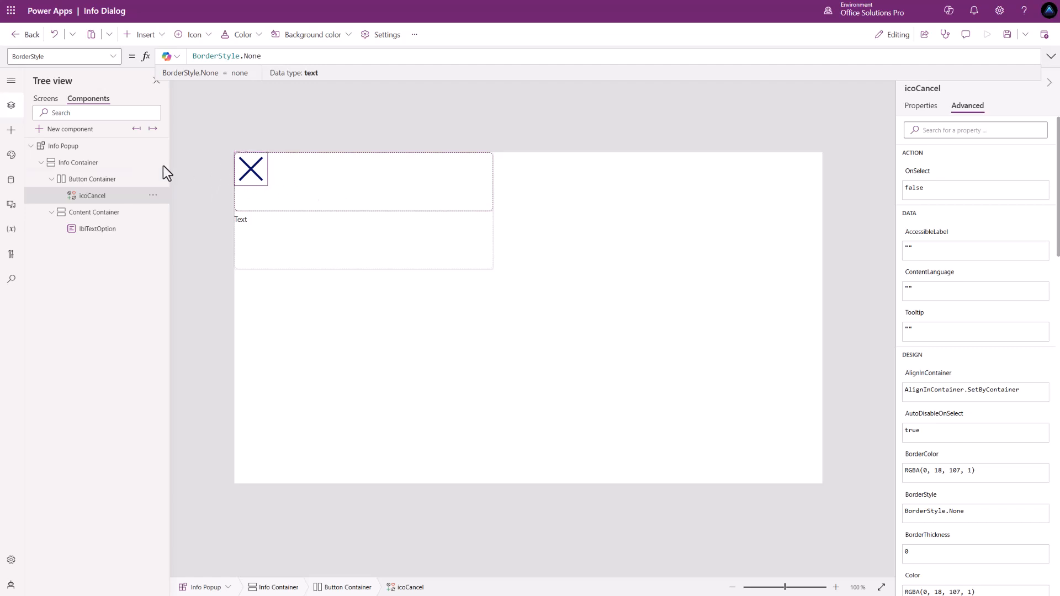
Step: Set the gap between the items in the Info Container to 10
{"action": "left_click", "coordinate": [81, 164]}
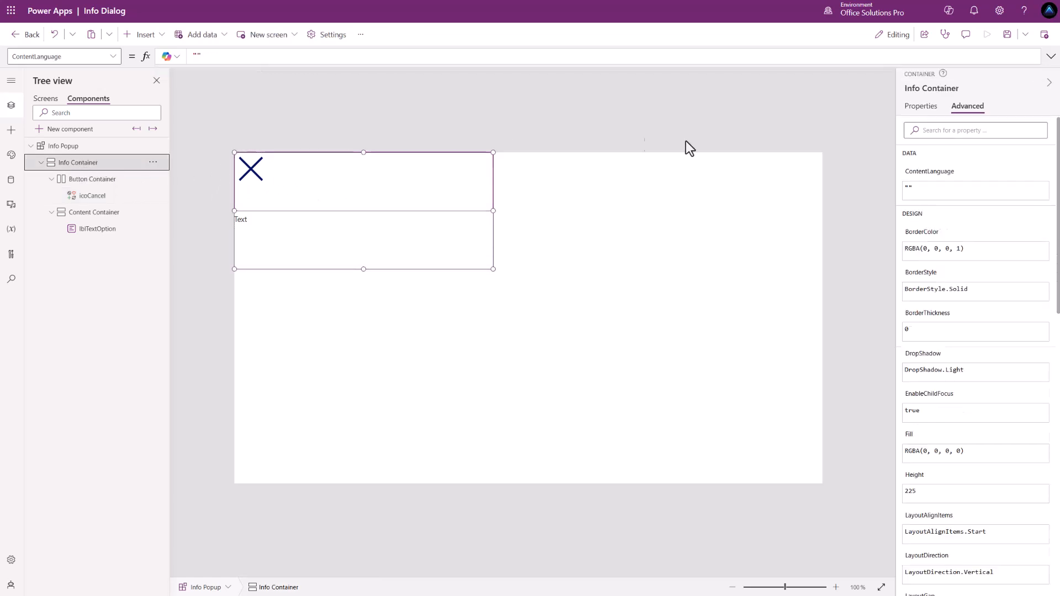
{"action": "left_click", "coordinate": [918, 107]}
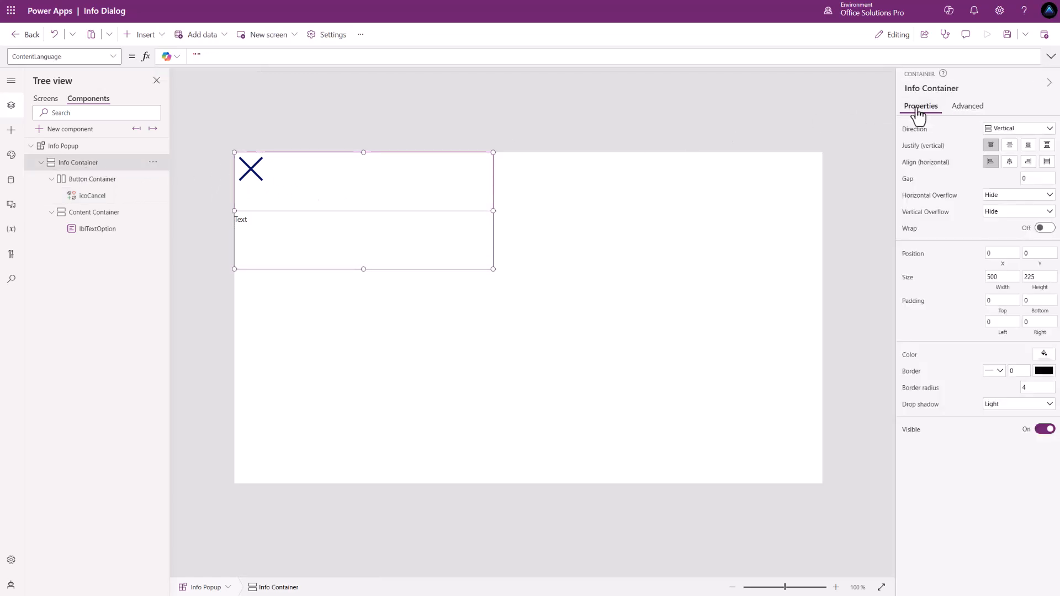
{"action": "left_click", "coordinate": [1036, 178]}
{"action": "type", "text": "10"}
{"action": "key", "text": "Tab"}
Step: Set the Info Container's Width formula to 'Info Popup'.InfoContainerWidth
{"action": "left_click", "coordinate": [1006, 289]}
{"action": "left_click_drag", "start_coordinate": [229, 56], "coordinate": [166, 57]}
{"action": "type", "text": "Info P"}
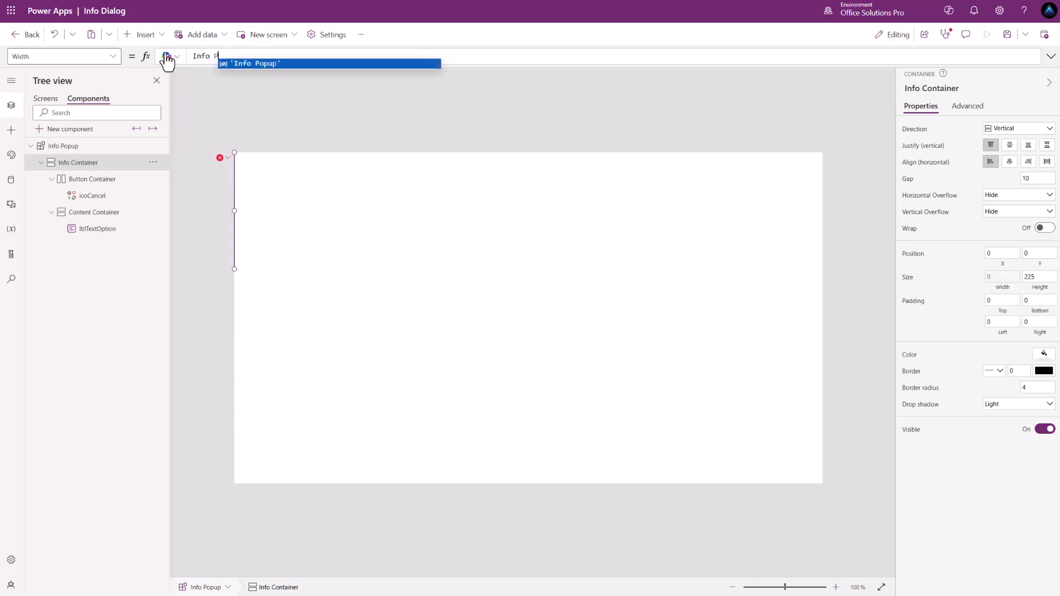
{"action": "key", "text": "Tab"}
{"action": "type", "text": "."}
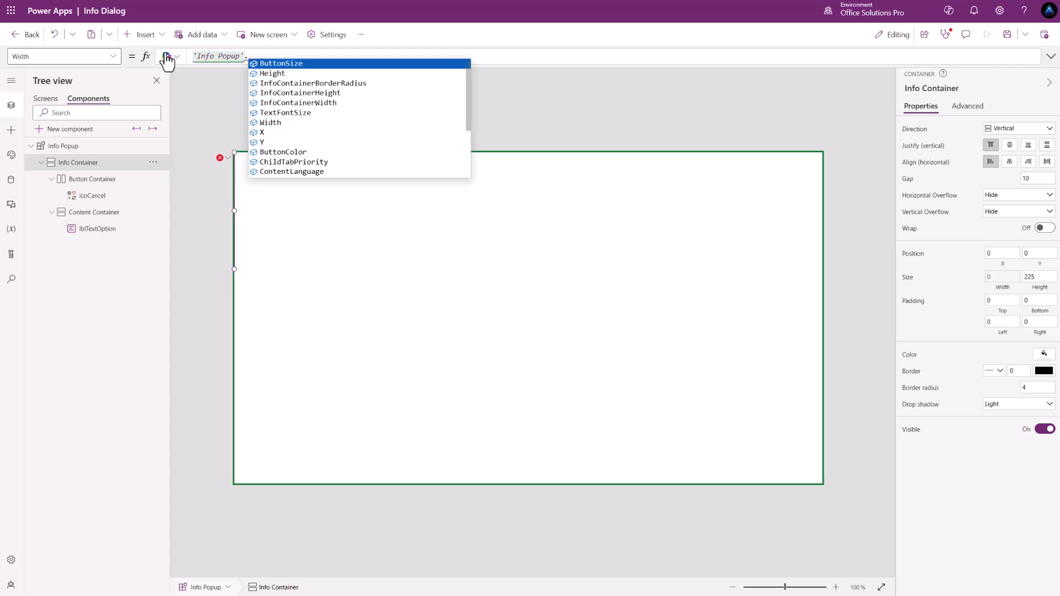
{"action": "type", "text": "Con"}
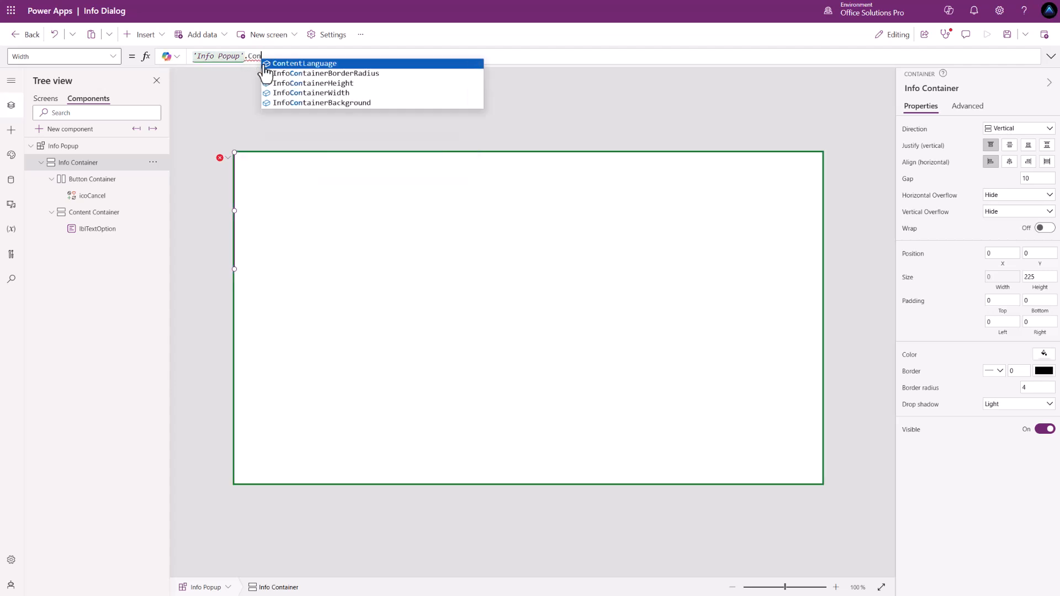
{"action": "left_click", "coordinate": [312, 92]}
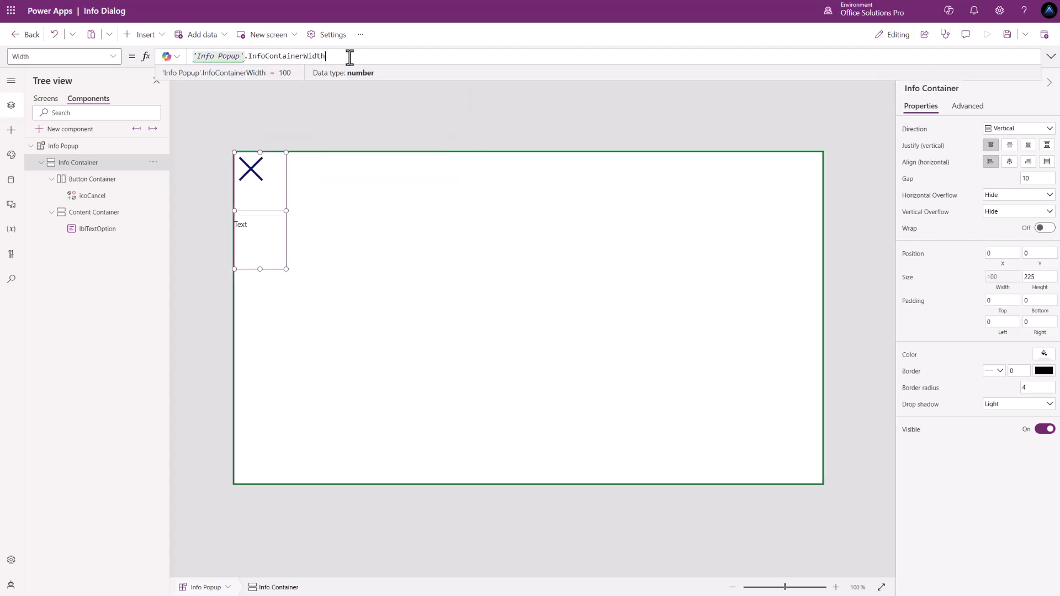
Step: Set the Info Container's Height formula to 'Info Popup'.InfoContainerHeight, reusing the Width formula
{"action": "left_click_drag", "start_coordinate": [348, 56], "coordinate": [169, 55]}
{"action": "key", "text": "ctrl+c"}
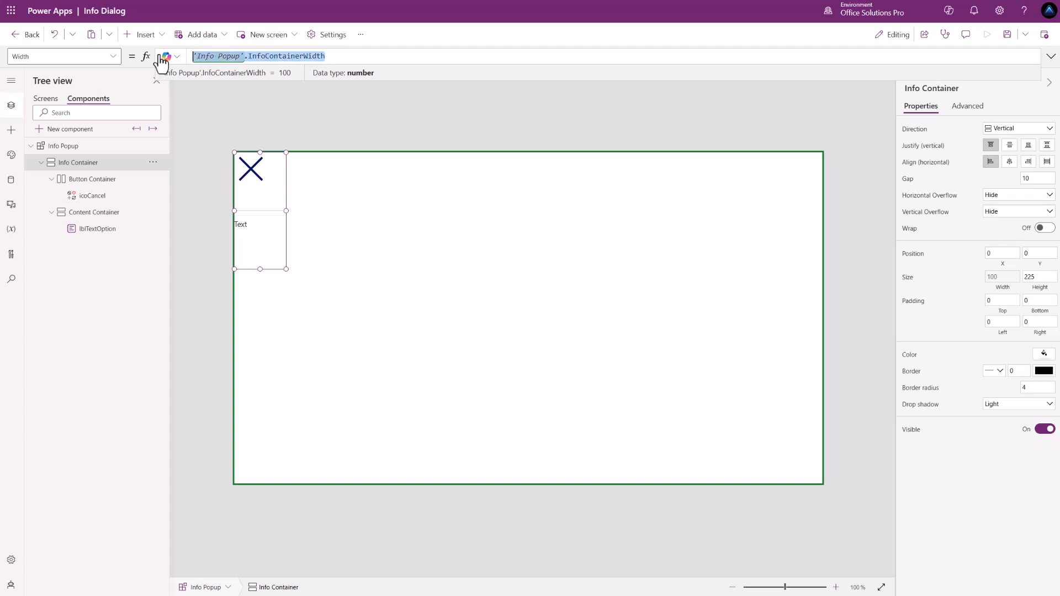
{"action": "left_click", "coordinate": [1042, 297]}
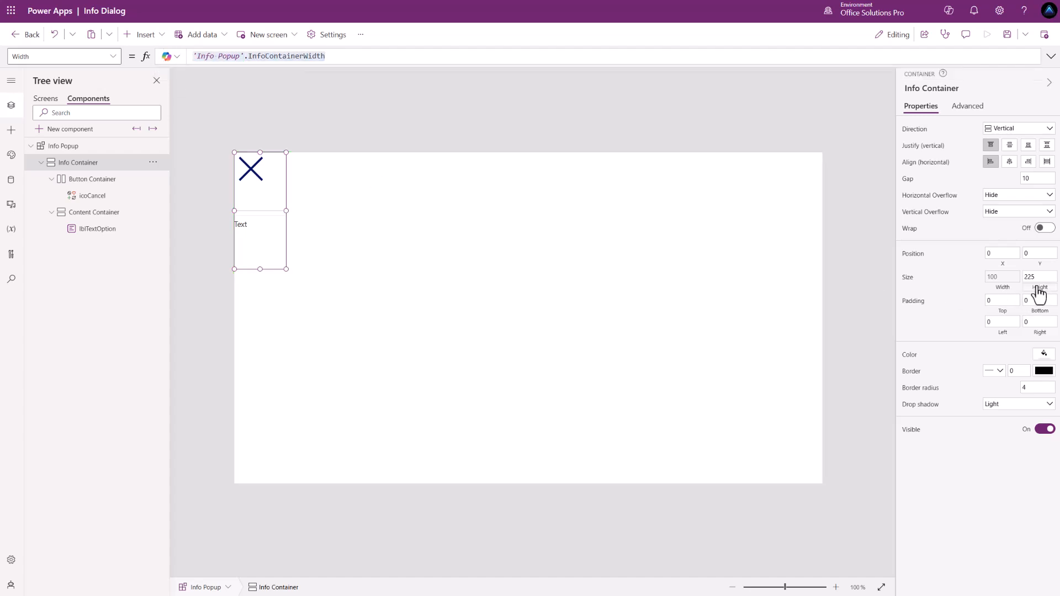
{"action": "left_click_drag", "start_coordinate": [221, 57], "coordinate": [137, 57]}
{"action": "key", "text": "ctrl+v"}
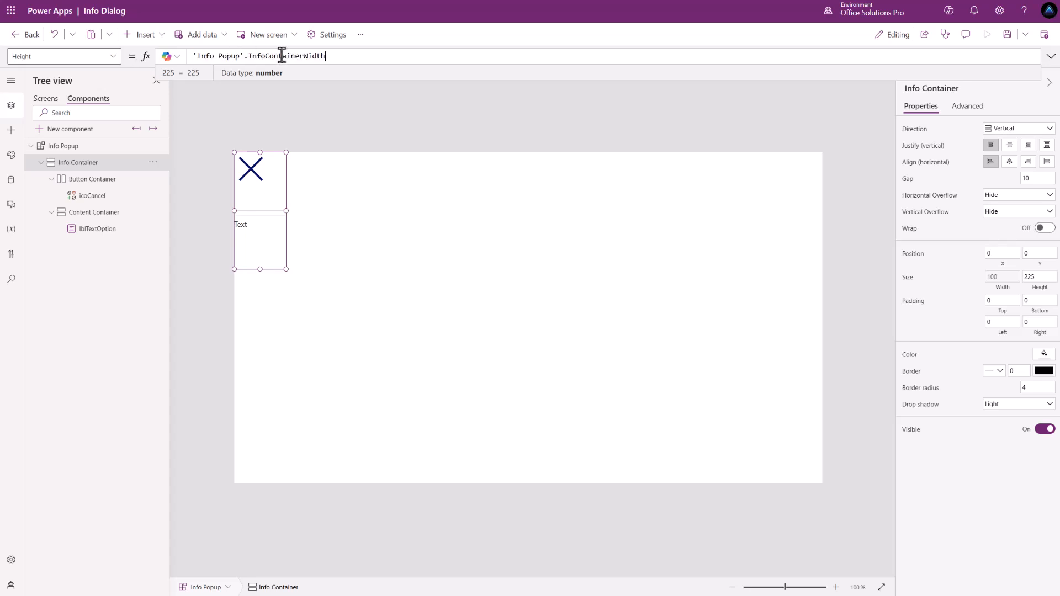
{"action": "key", "text": "BackSpace"}
{"action": "key", "text": "BackSpace"}
{"action": "key", "text": "BackSpace"}
{"action": "key", "text": "BackSpace"}
{"action": "key", "text": "BackSpace"}
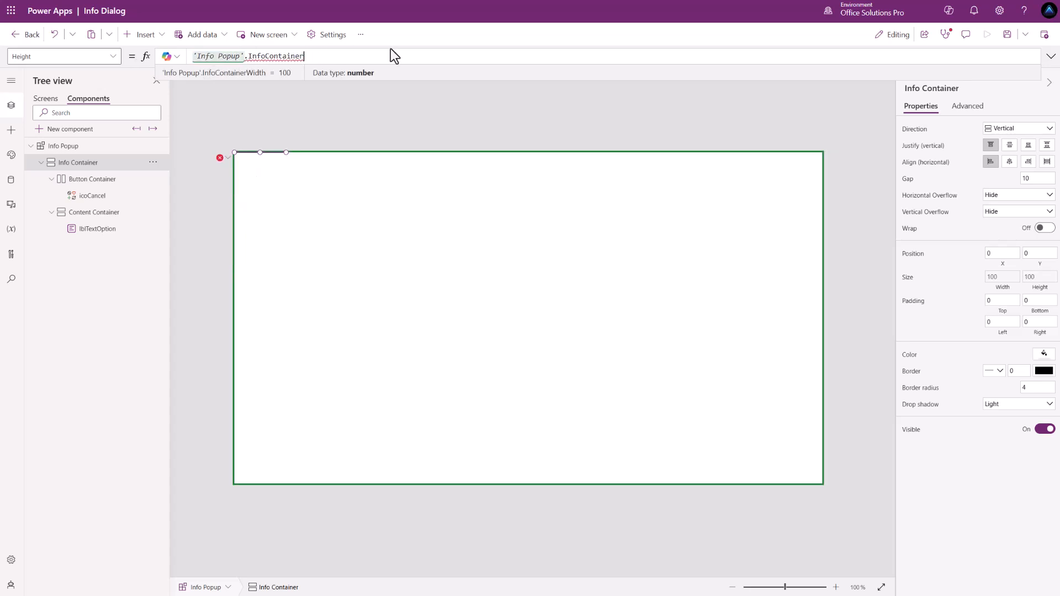
{"action": "type", "text": "Height"}
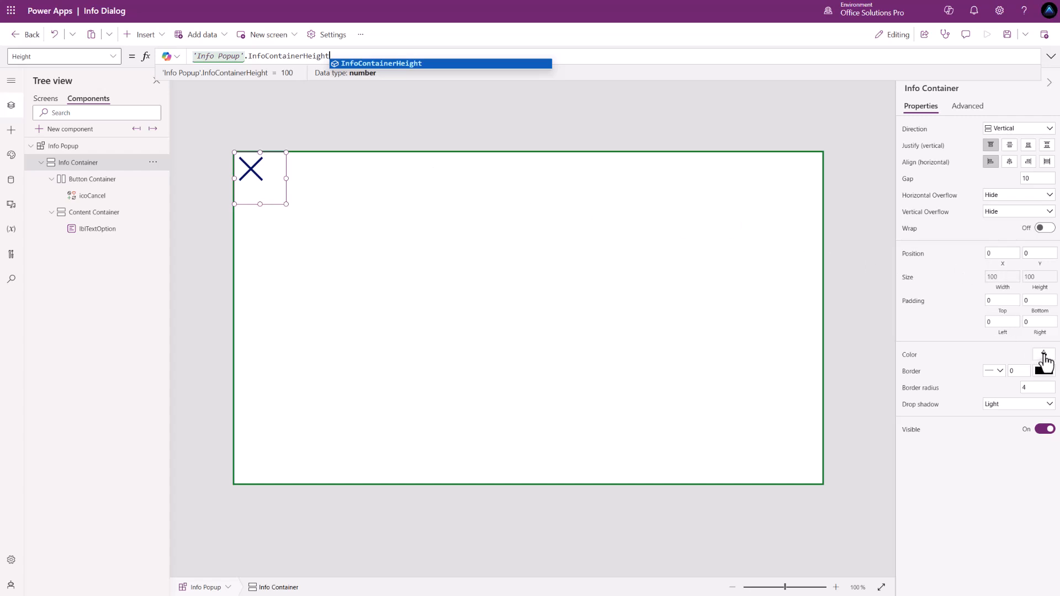
Step: Set the Info Container's Fill formula to 'Info Popup'.InfoContainerBackground
{"action": "left_click", "coordinate": [910, 357]}
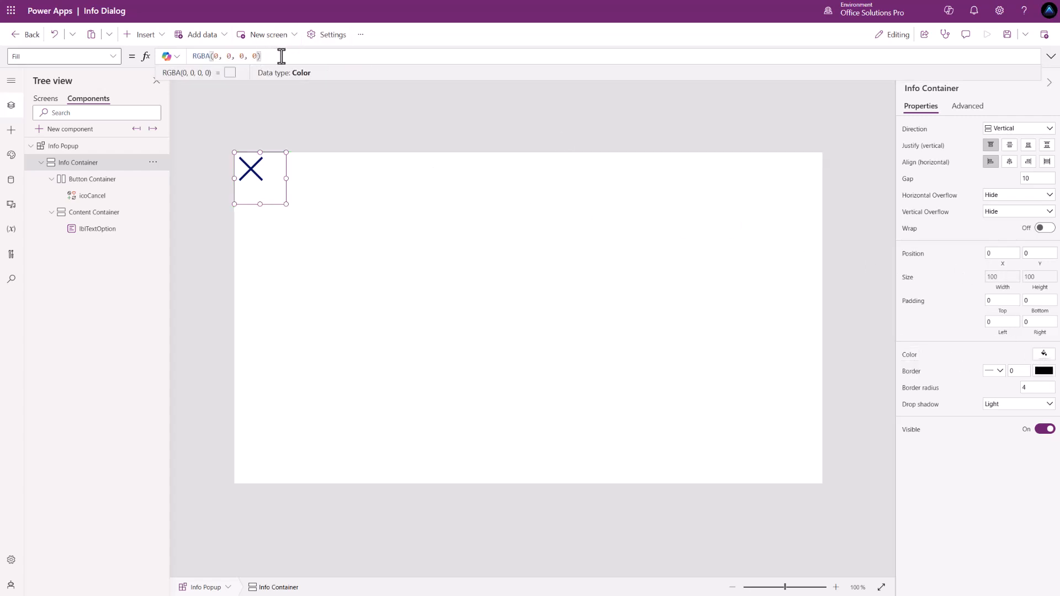
{"action": "left_click_drag", "start_coordinate": [282, 55], "coordinate": [140, 43]}
{"action": "type", "text": "'Info Popup'.InfoConta"}
{"action": "type", "text": "i"}
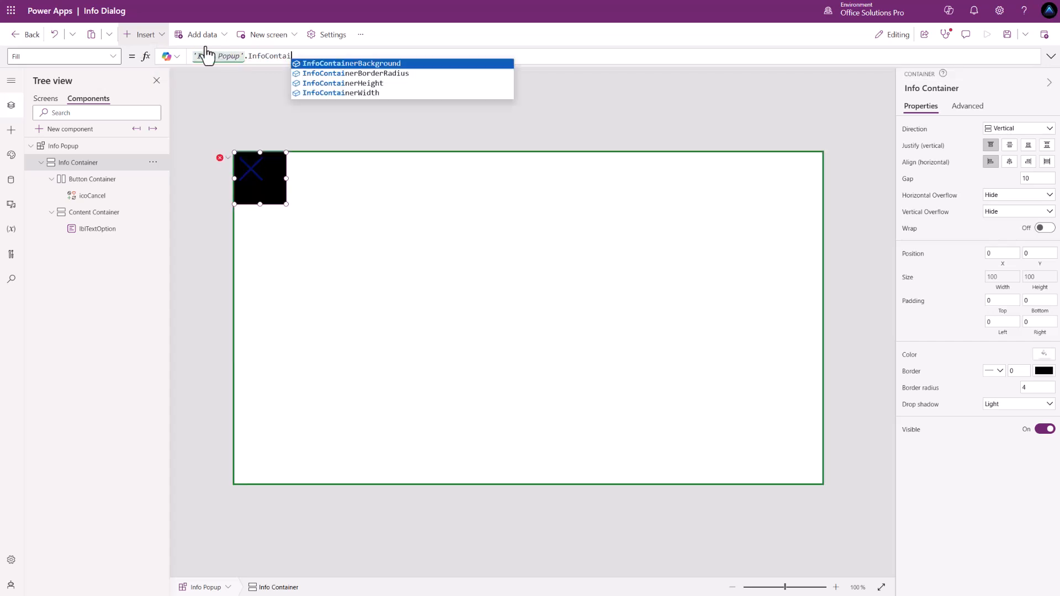
{"action": "left_click", "coordinate": [357, 65]}
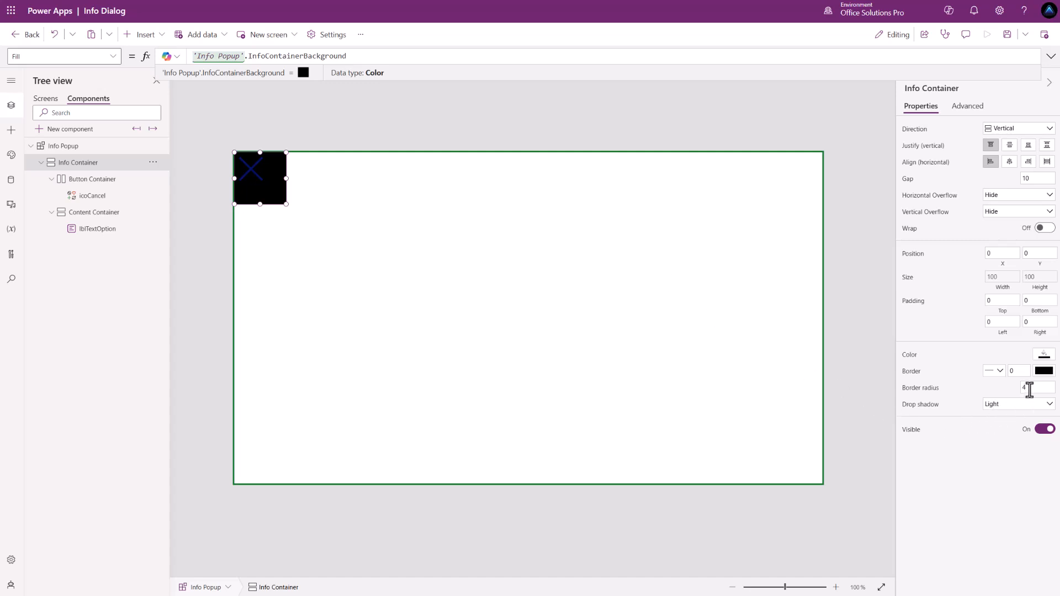
Step: Set the Info Container's RadiusTopLeft formula to 'Info Popup'.InfoContainerBorderRadius
{"action": "left_click", "coordinate": [933, 390]}
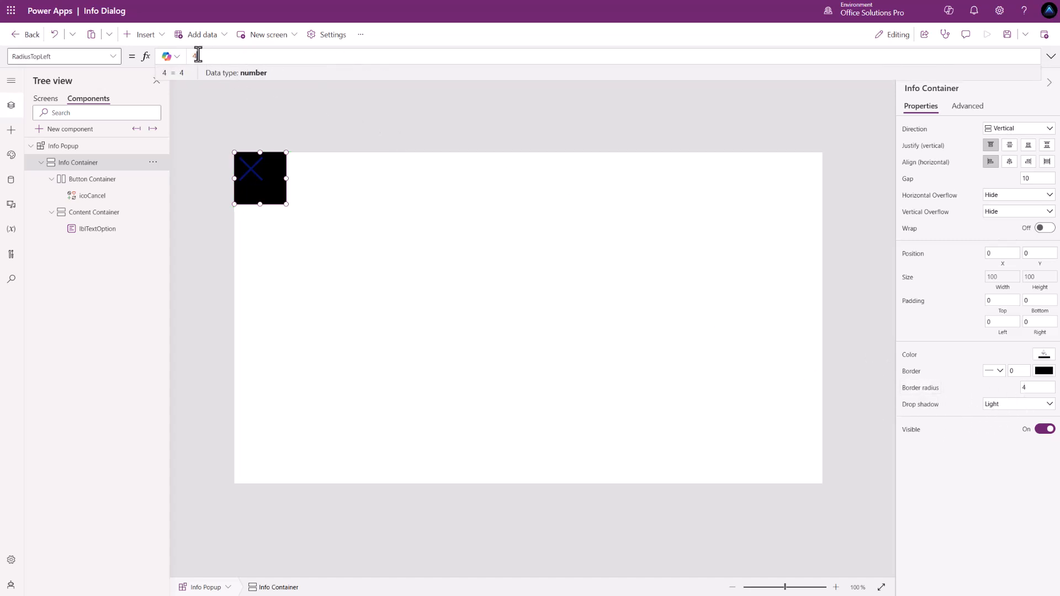
{"action": "key", "text": "ctrl+v"}
{"action": "key", "text": "BackSpace"}
{"action": "key", "text": "BackSpace"}
{"action": "key", "text": "BackSpace"}
{"action": "key", "text": "BackSpace"}
{"action": "key", "text": "BackSpace"}
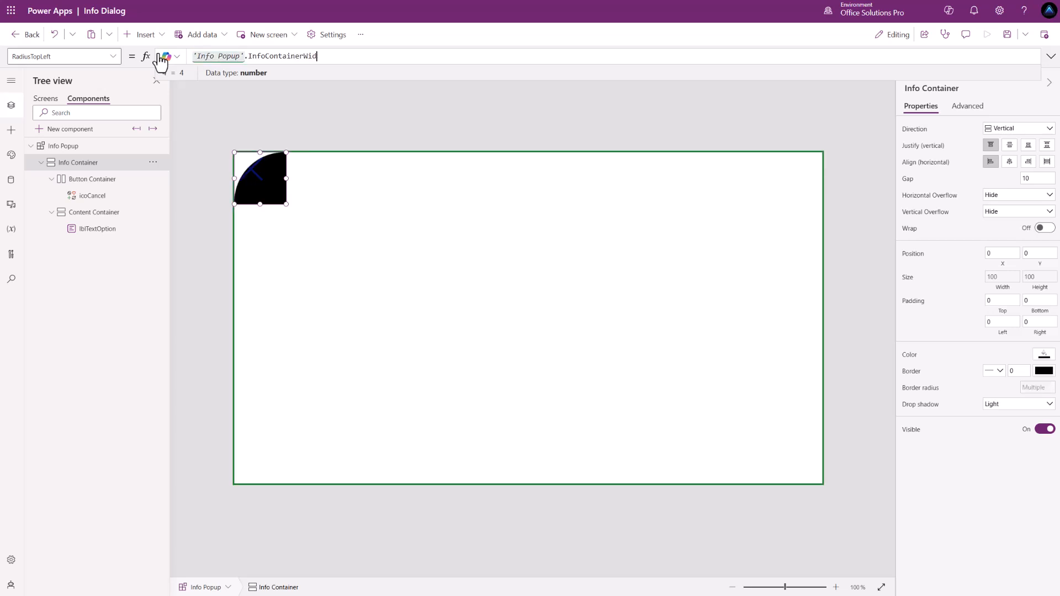
{"action": "type", "text": "B"}
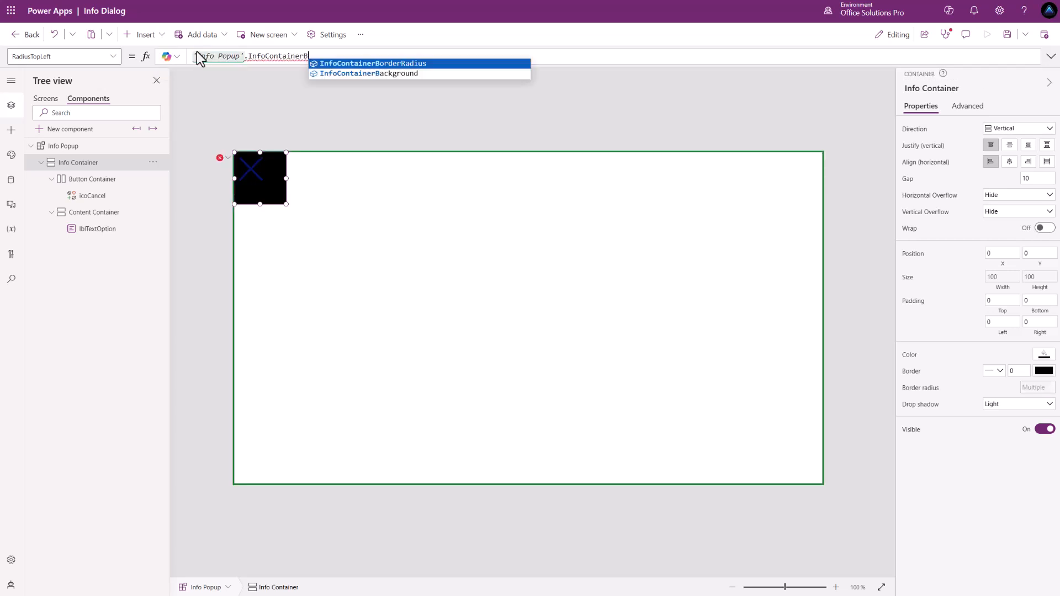
{"action": "left_click", "coordinate": [381, 64]}
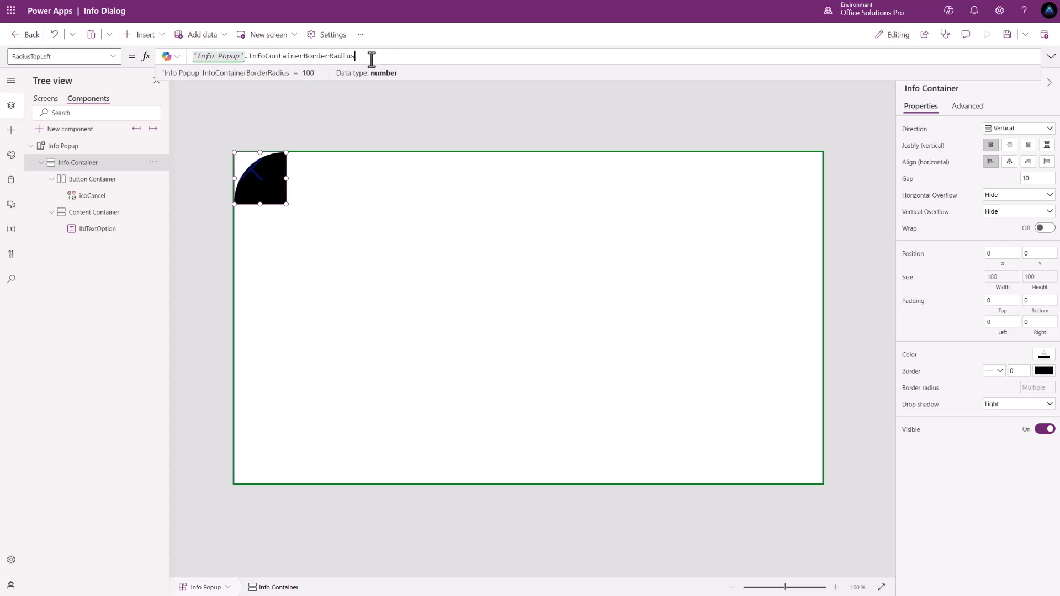
Step: Copy the 'Info Popup'.InfoContainerBorderRadius formula to the Info Container's RadiusBottomLeft, RadiusBottomRight and RadiusTopRight properties
{"action": "key", "text": "ctrl+a"}
{"action": "key", "text": "ctrl+c"}
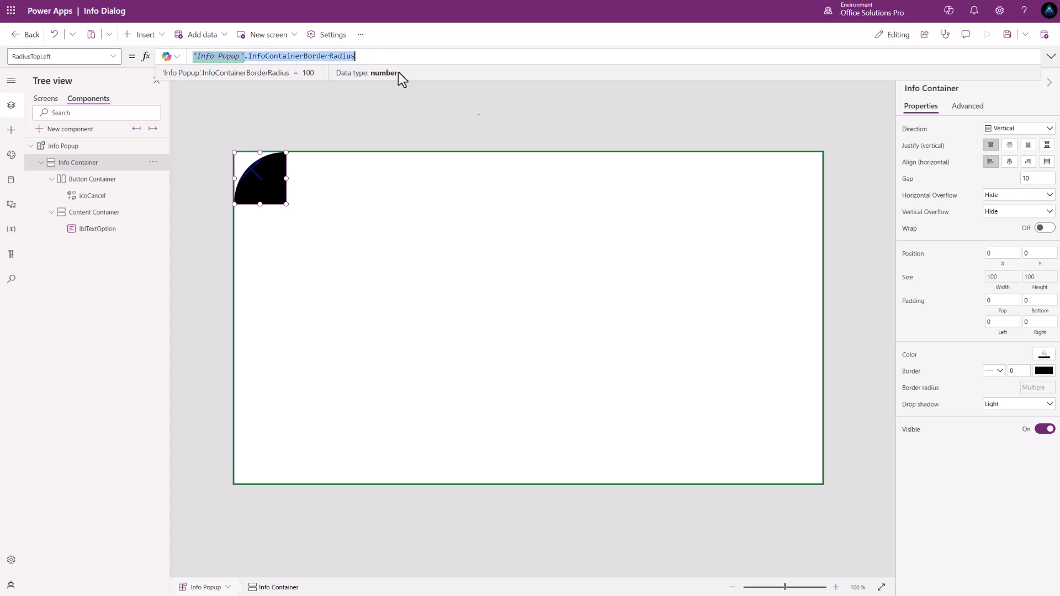
{"action": "left_click", "coordinate": [969, 108]}
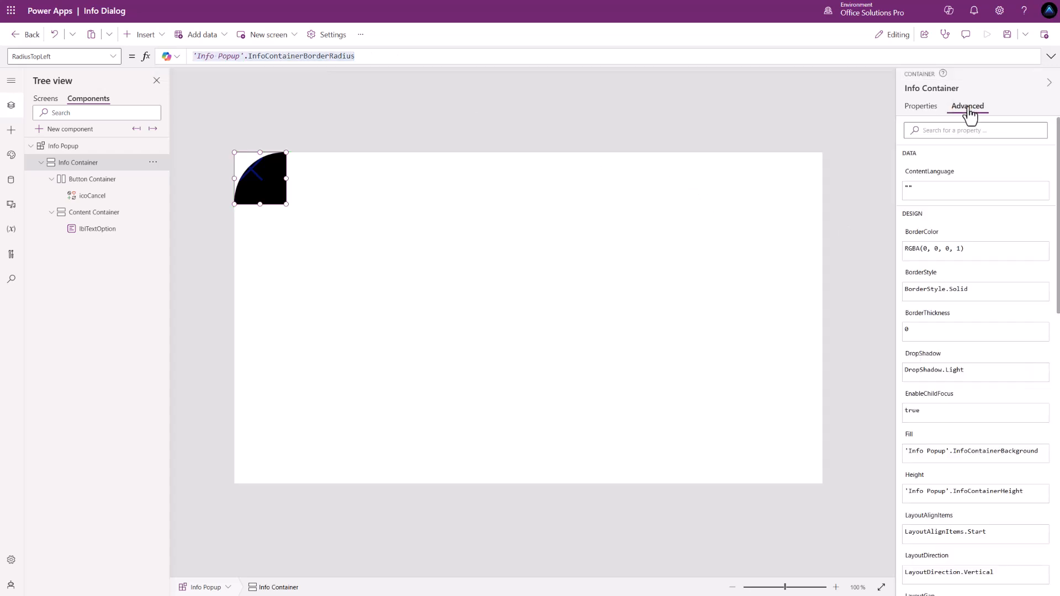
{"action": "left_click", "coordinate": [955, 131]}
{"action": "type", "text": "rad"}
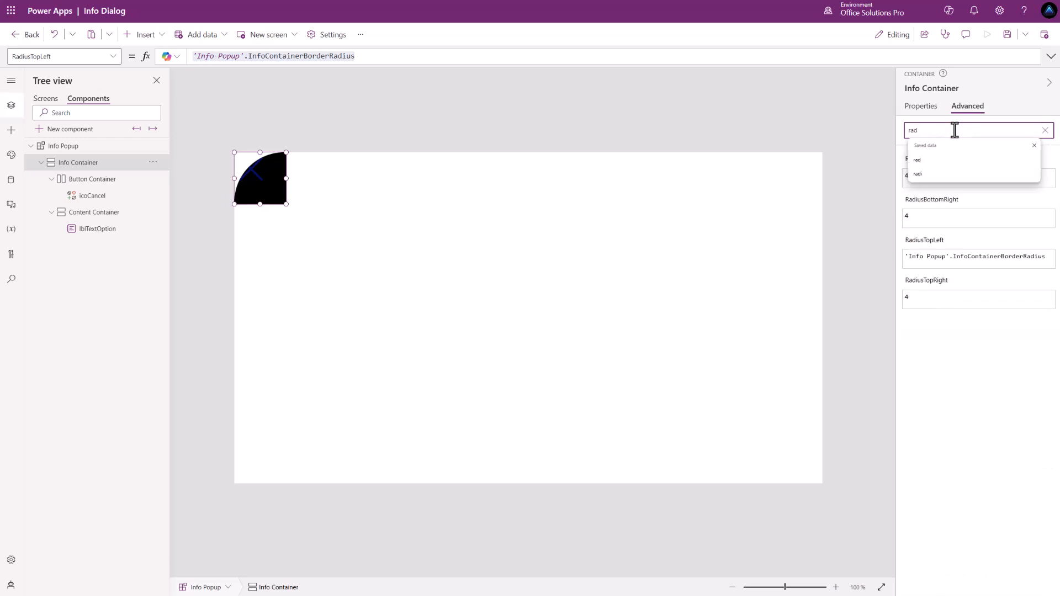
{"action": "left_click", "coordinate": [1034, 145]}
{"action": "left_click", "coordinate": [909, 183]}
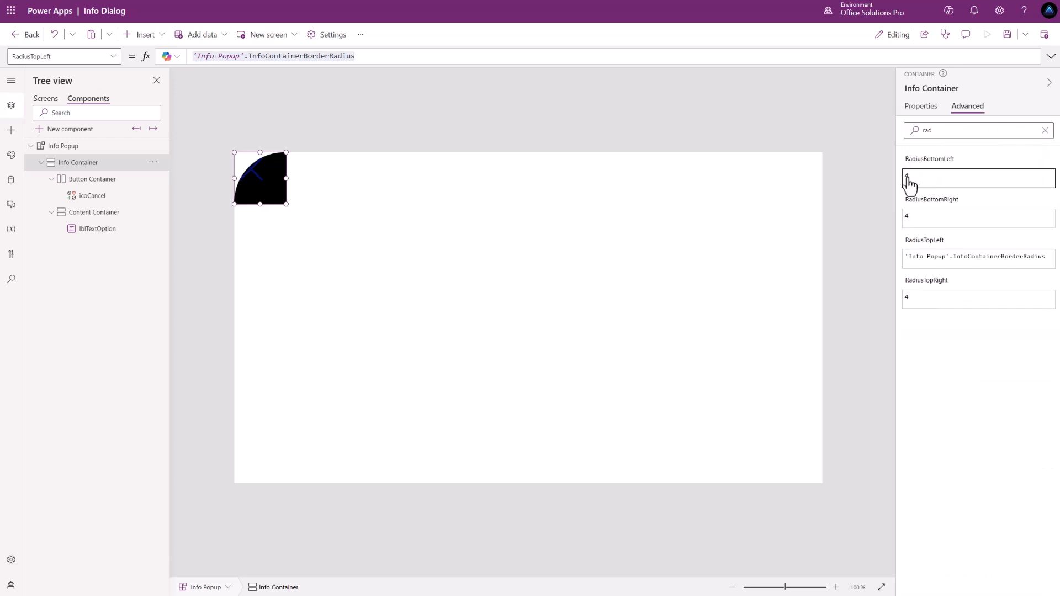
{"action": "key", "text": "BackSpace"}
{"action": "key", "text": "ctrl+v"}
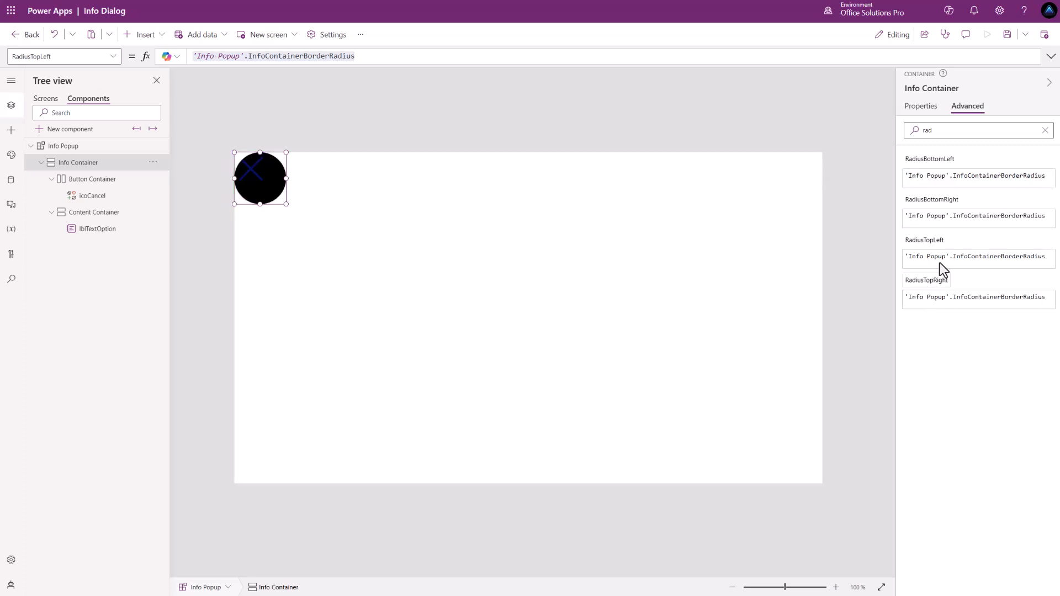
Step: Set the Info Container's drop shadow to ExtraBold
{"action": "left_click", "coordinate": [920, 107]}
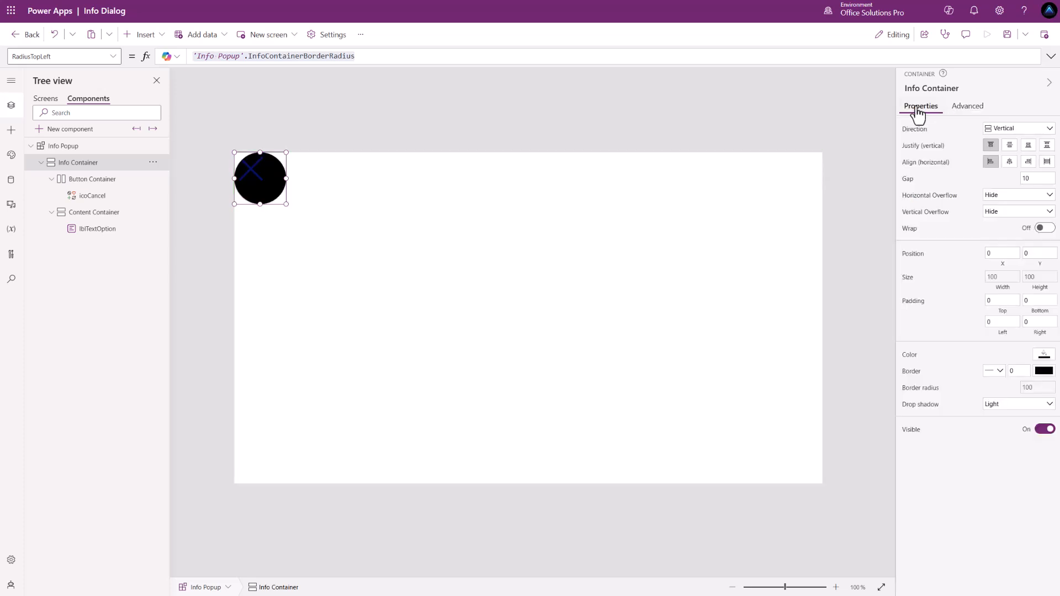
{"action": "left_click", "coordinate": [1012, 408]}
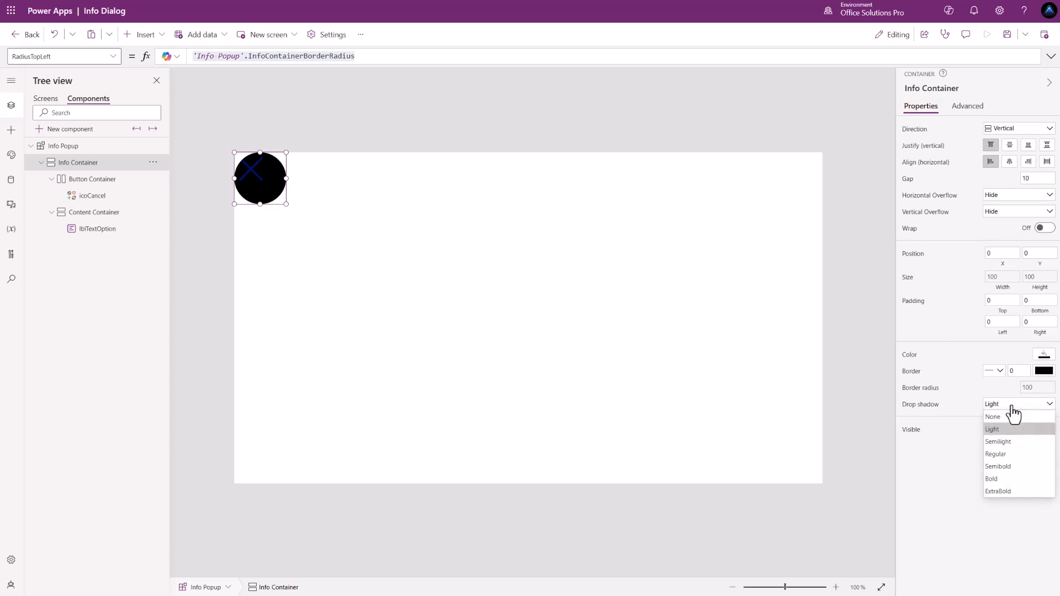
{"action": "left_click", "coordinate": [1002, 493]}
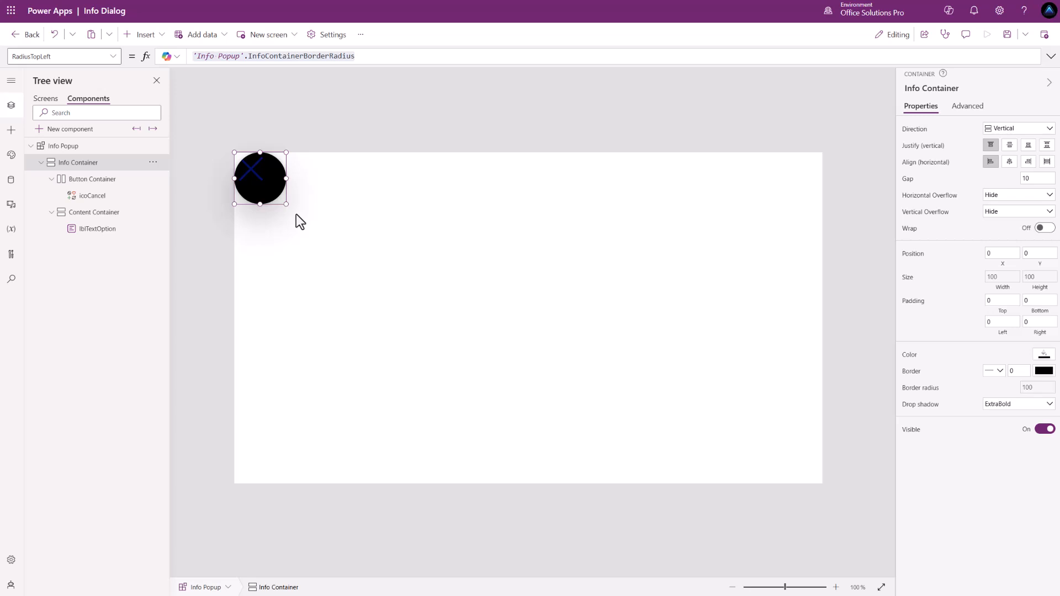
Step: Centre the Info Container horizontally by setting its X formula to 'Info Popup'.Width / 2 - 'Info Container'.Width /2
{"action": "left_click", "coordinate": [1003, 264]}
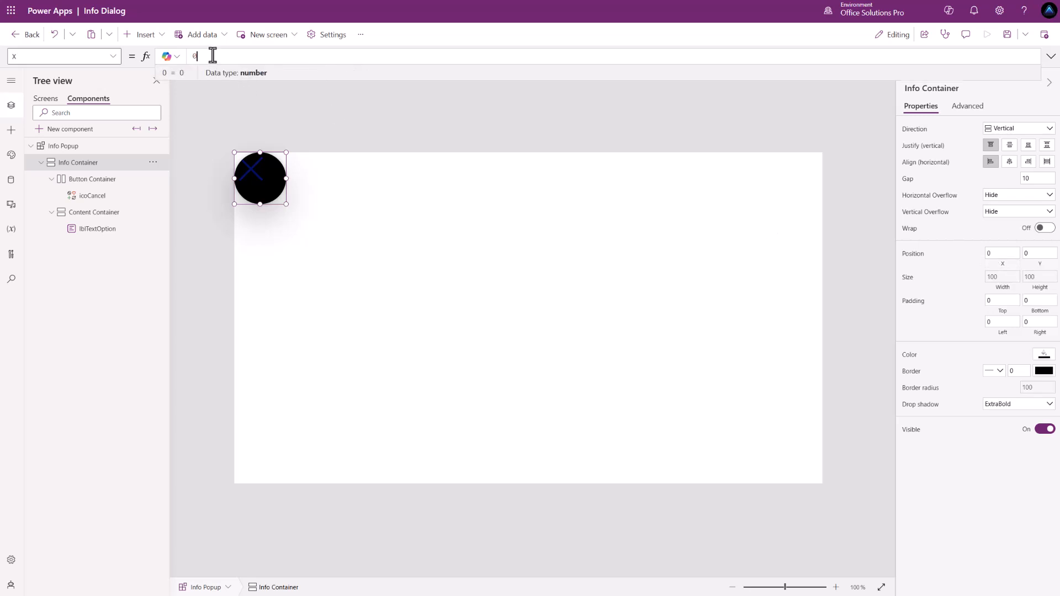
{"action": "key", "text": "BackSpace"}
{"action": "type", "text": "Info"}
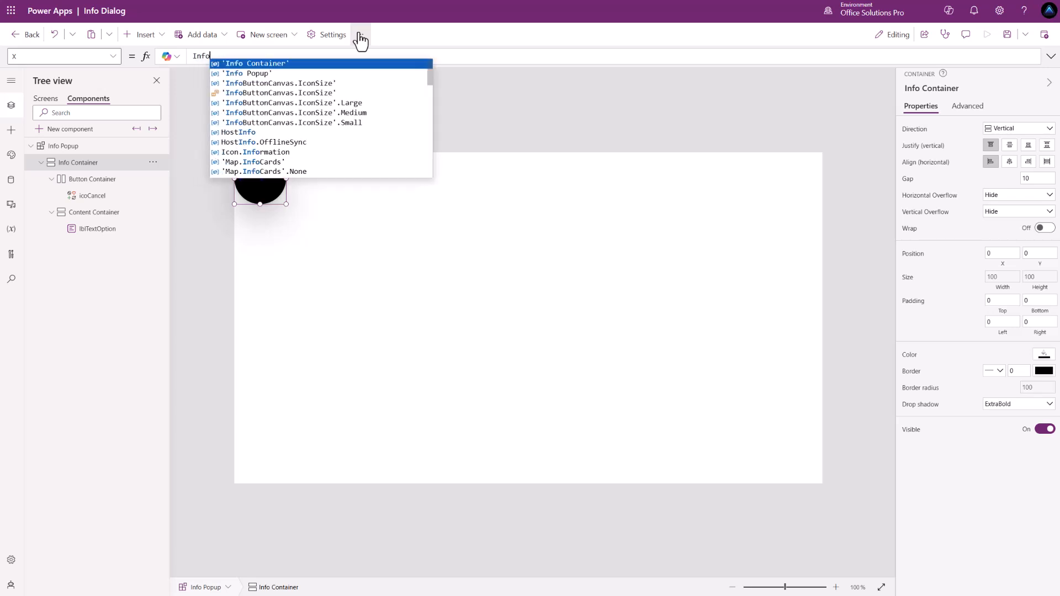
{"action": "left_click", "coordinate": [327, 74]}
{"action": "type", "text": "."}
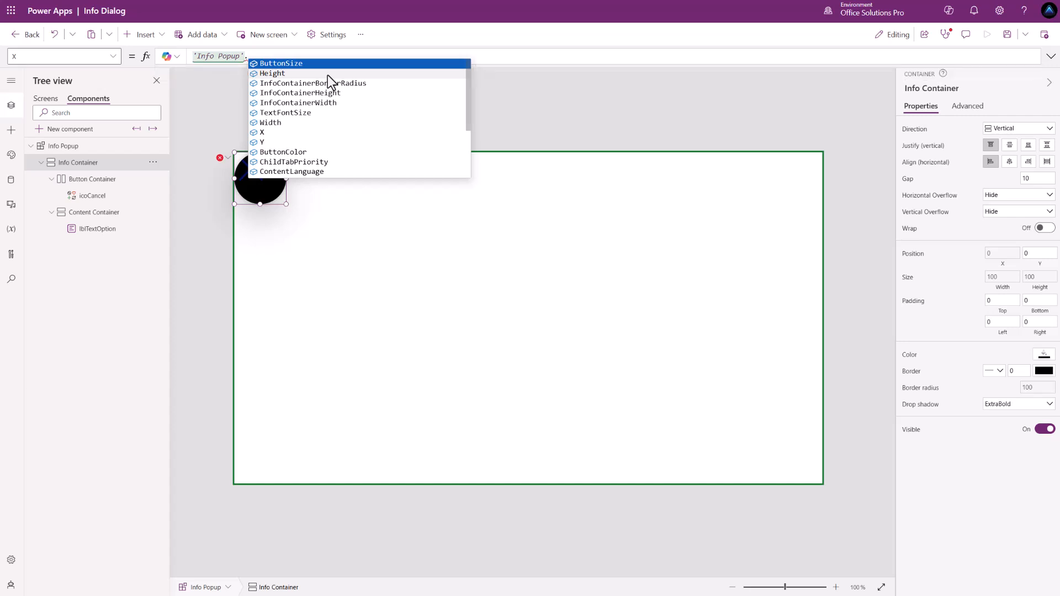
{"action": "type", "text": "Width"}
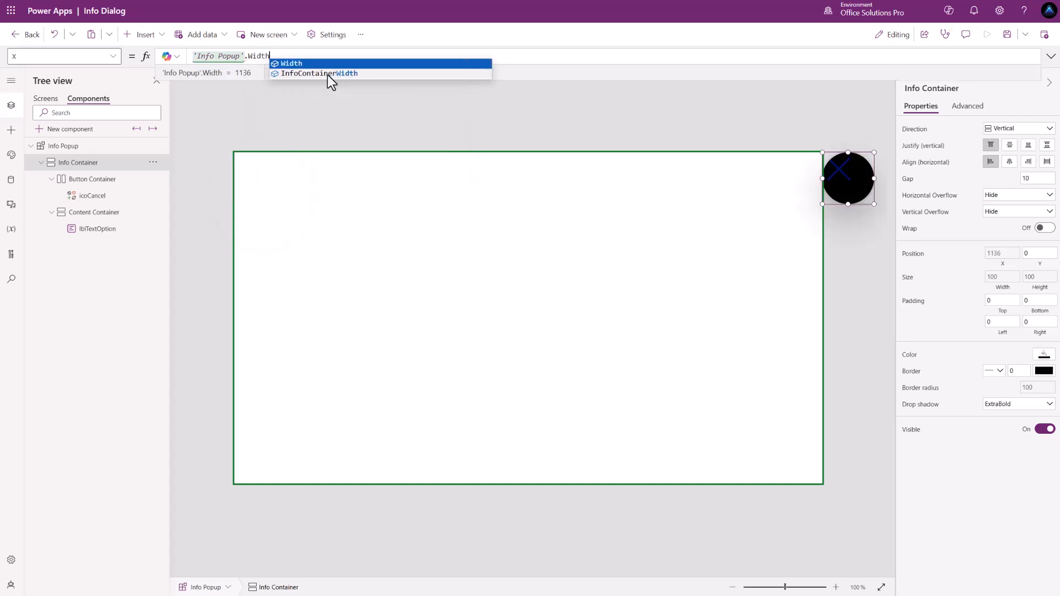
{"action": "type", "text": " / 2"}
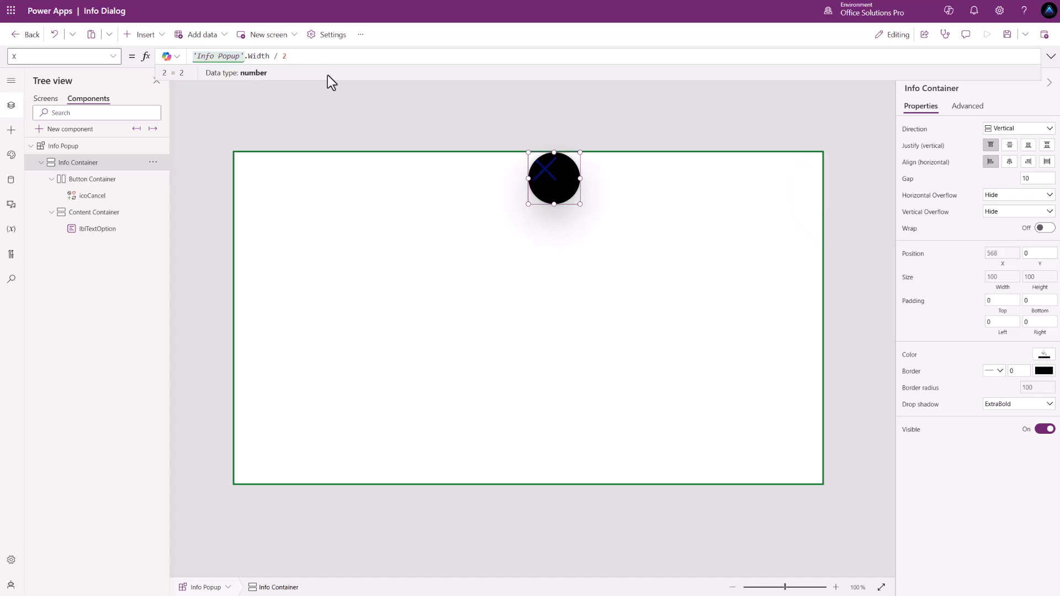
{"action": "type", "text": " - 'Info Container'.Width"}
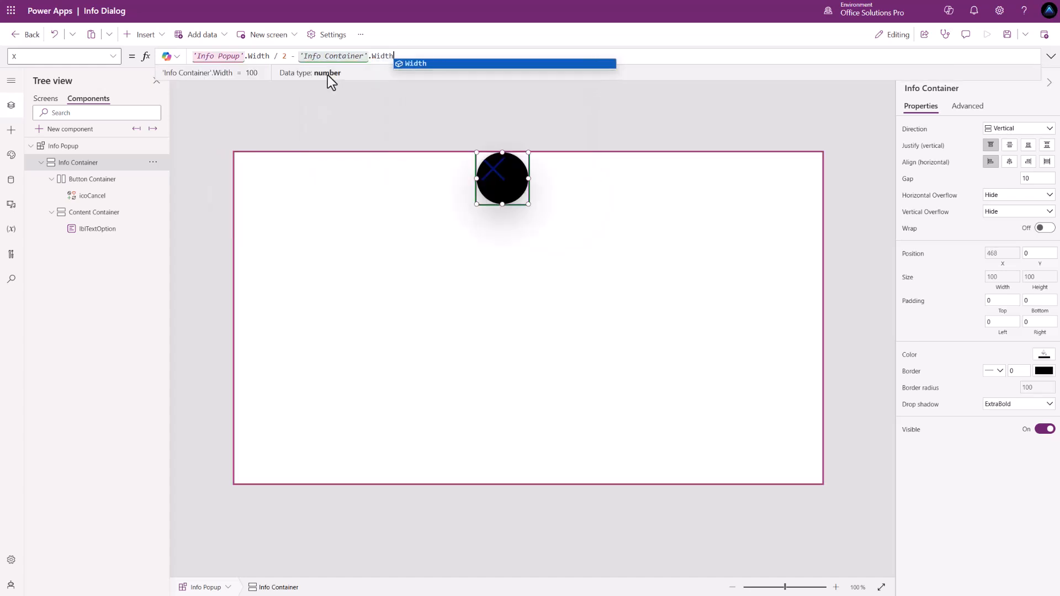
{"action": "type", "text": " /2"}
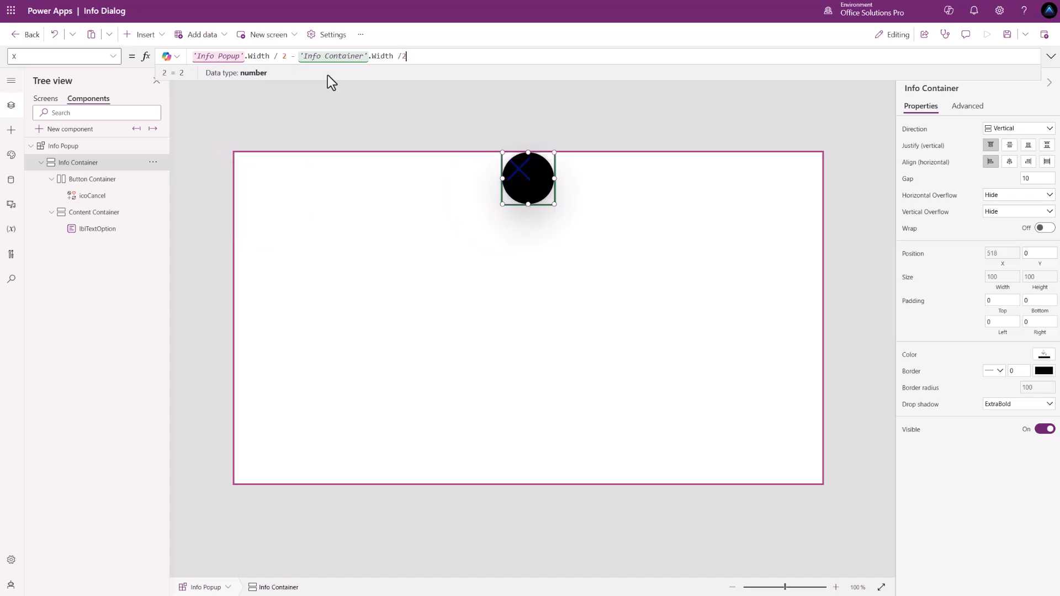
Step: Reuse the X formula for the Info Container's Y, changed to 'Info Popup'.Height / 2 - 'Info Container'.Height /2
{"action": "left_click_drag", "start_coordinate": [414, 56], "coordinate": [175, 53]}
{"action": "key", "text": "ctrl+c"}
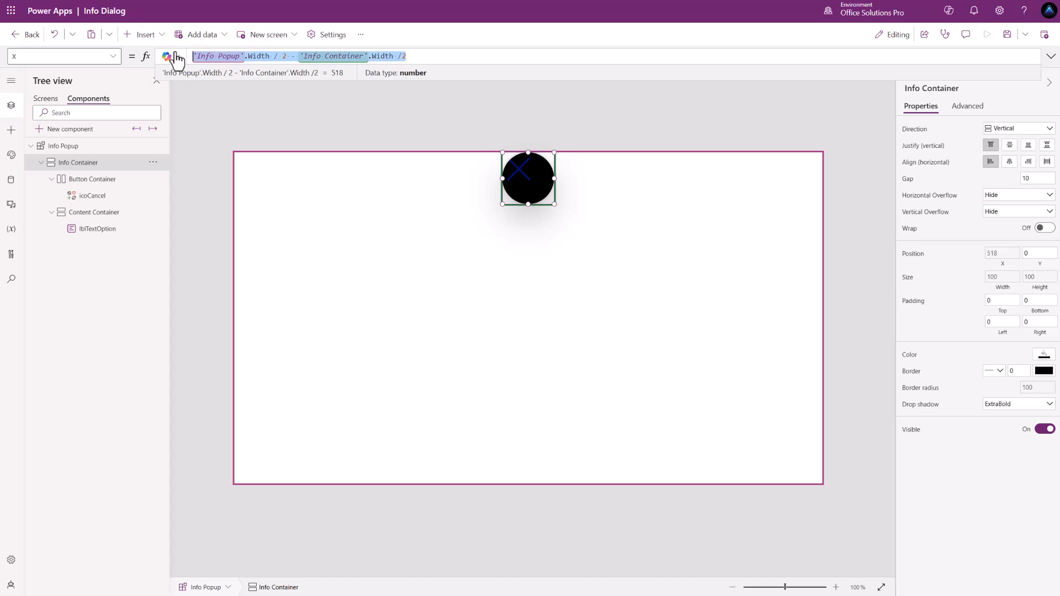
{"action": "left_click", "coordinate": [1041, 263]}
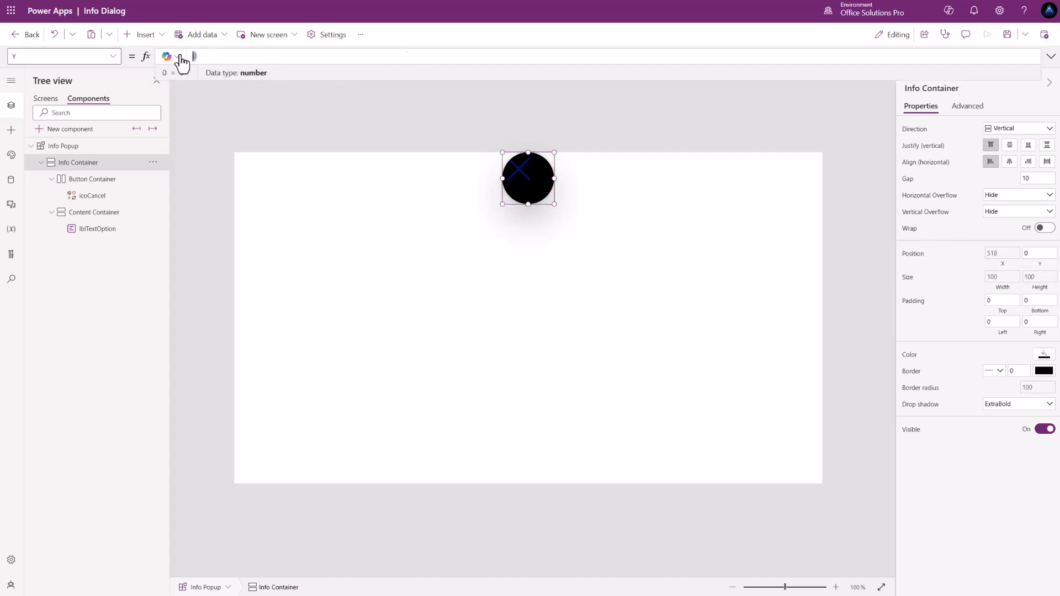
{"action": "key", "text": "ctrl+v"}
{"action": "double_click", "coordinate": [269, 56]}
{"action": "key", "text": "BackSpace"}
{"action": "type", "text": "Height"}
{"action": "double_click", "coordinate": [386, 56]}
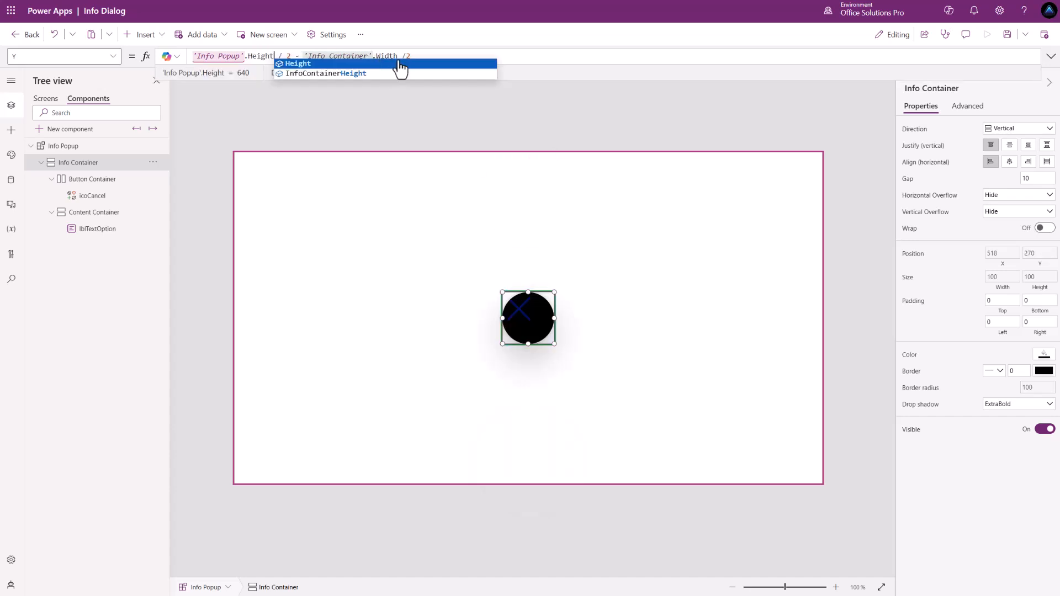
{"action": "type", "text": "Height"}
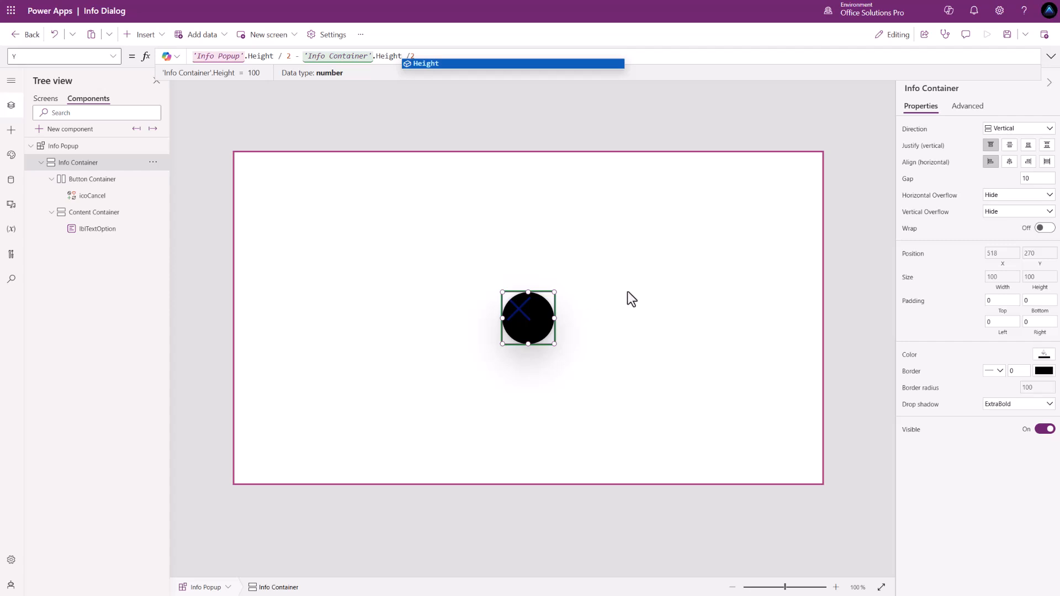
Step: Set the Info Popup component's Info Container Height and Info Container Width custom properties to 370
{"action": "left_click", "coordinate": [844, 287]}
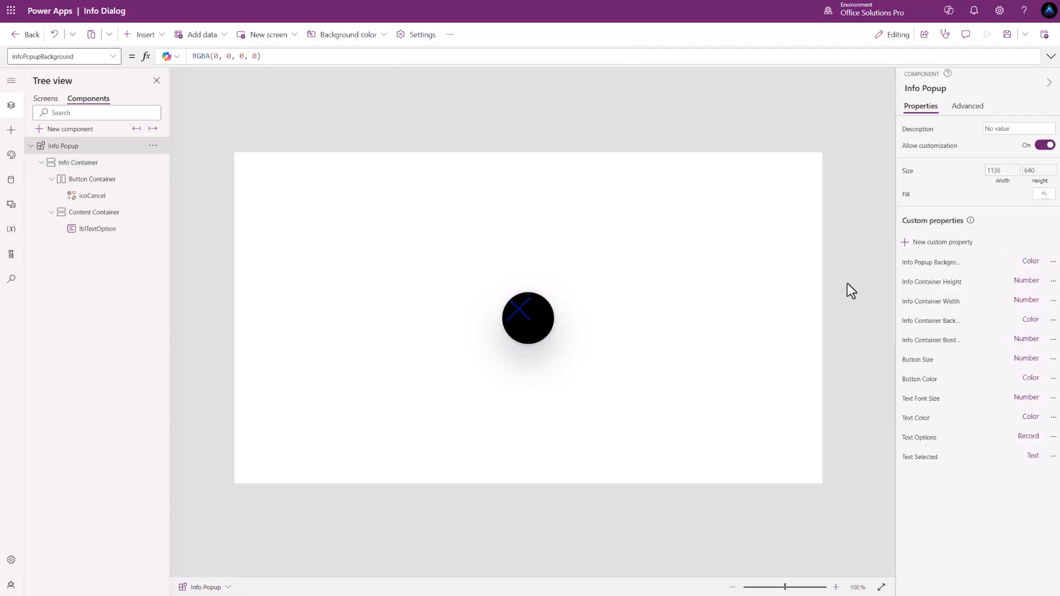
{"action": "left_click", "coordinate": [909, 282]}
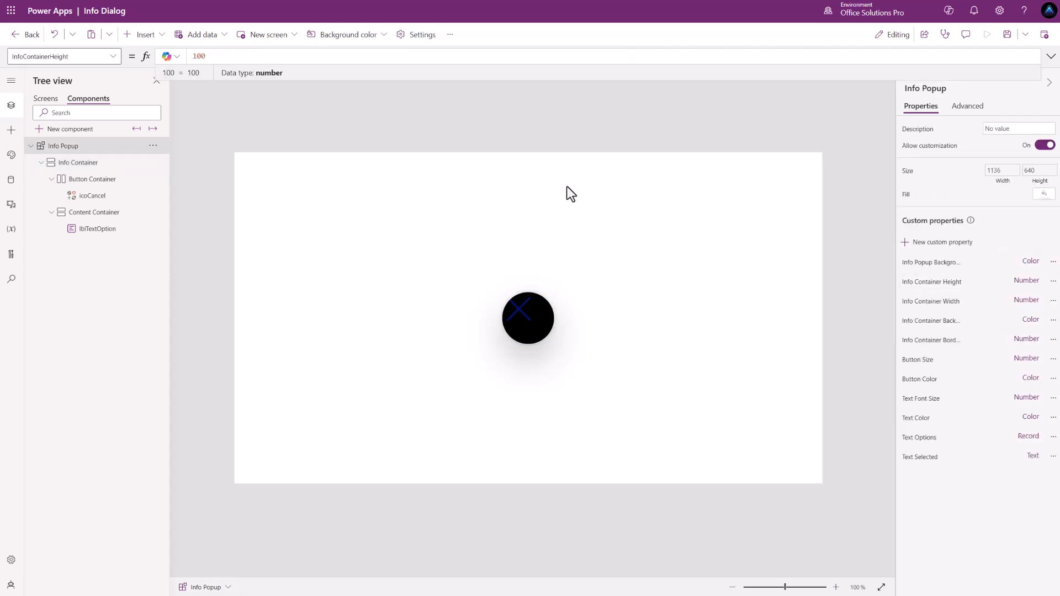
{"action": "left_click_drag", "start_coordinate": [222, 61], "coordinate": [174, 56]}
{"action": "left_click", "coordinate": [928, 304]}
{"action": "left_click_drag", "start_coordinate": [216, 57], "coordinate": [166, 55]}
{"action": "type", "text": "370"}
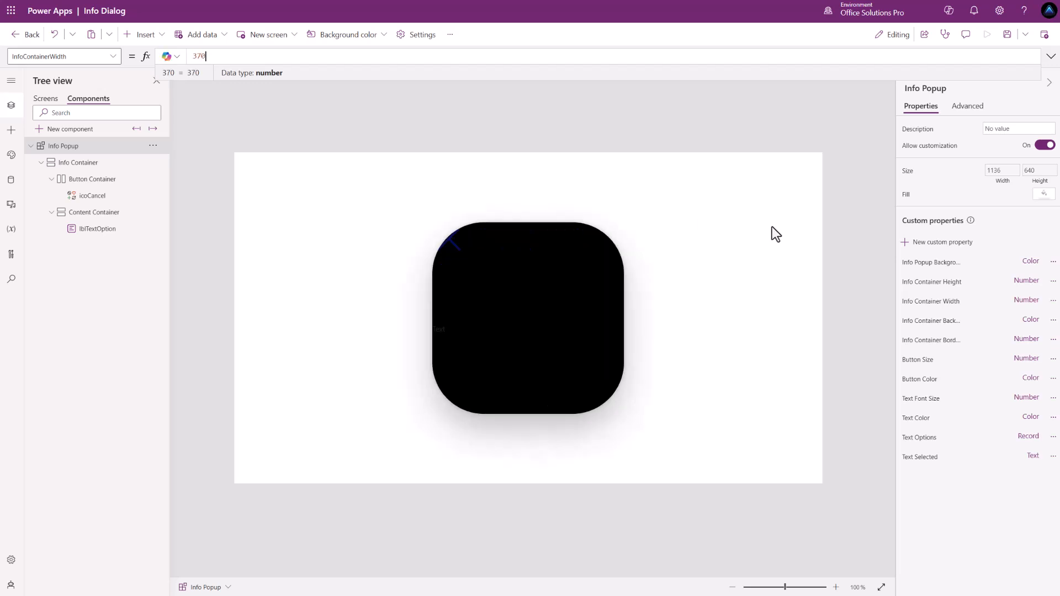
Step: Set the Info Popup's Info Container Background custom property to RGBA(180, 214, 250, 1)
{"action": "left_click", "coordinate": [942, 265]}
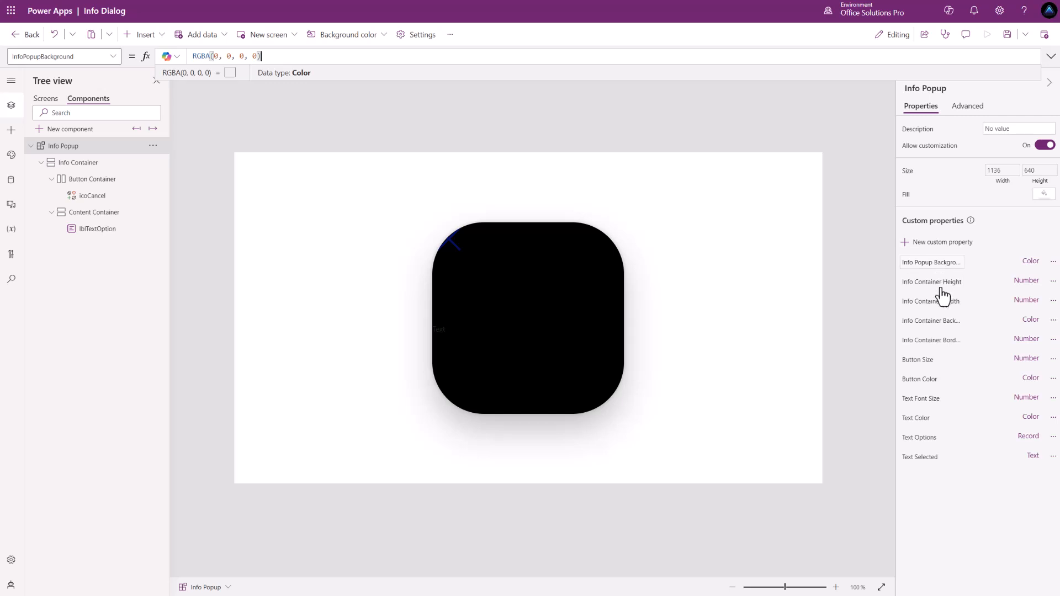
{"action": "left_click", "coordinate": [937, 325]}
{"action": "key", "text": "ctrl+a"}
{"action": "type", "text": "RGBA(180, 214, 250, 1)"}
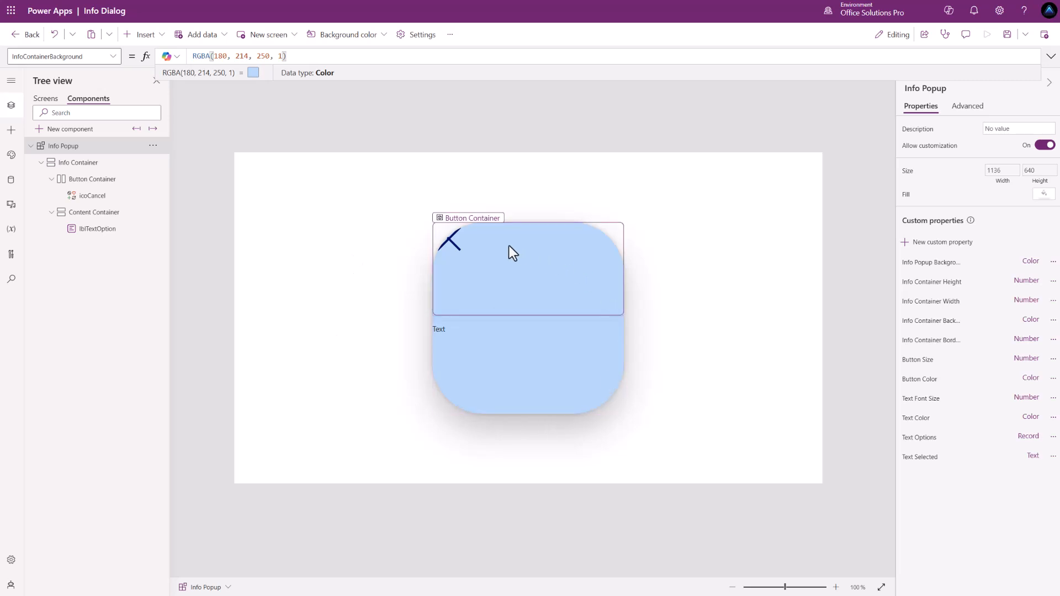
Step: Set the Info Container Border Radius custom property to 20 and the Button Size custom property to 40
{"action": "left_click", "coordinate": [955, 347]}
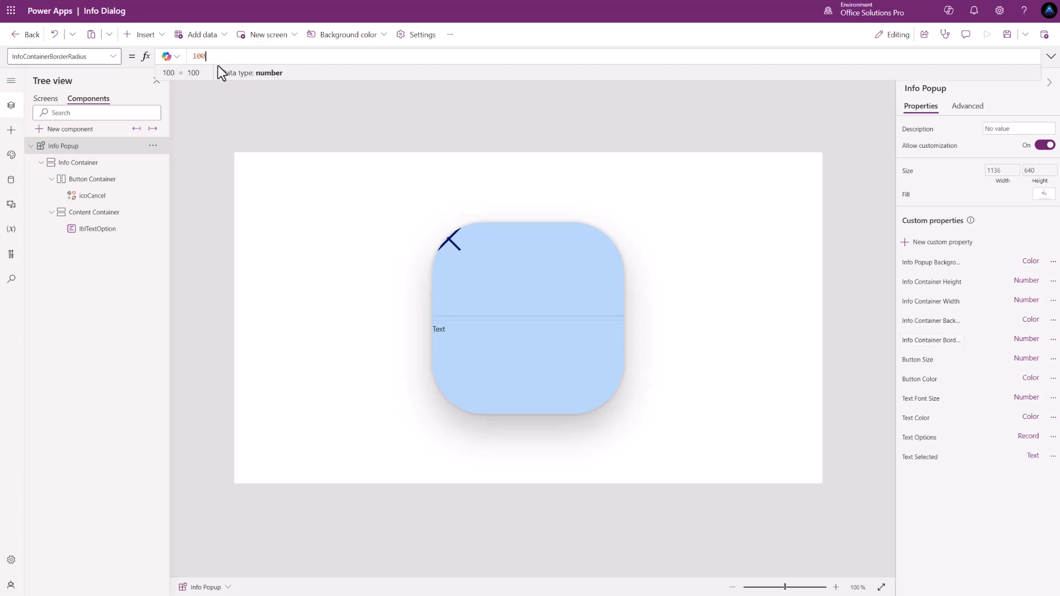
{"action": "left_click_drag", "start_coordinate": [218, 59], "coordinate": [154, 59]}
{"action": "type", "text": "20"}
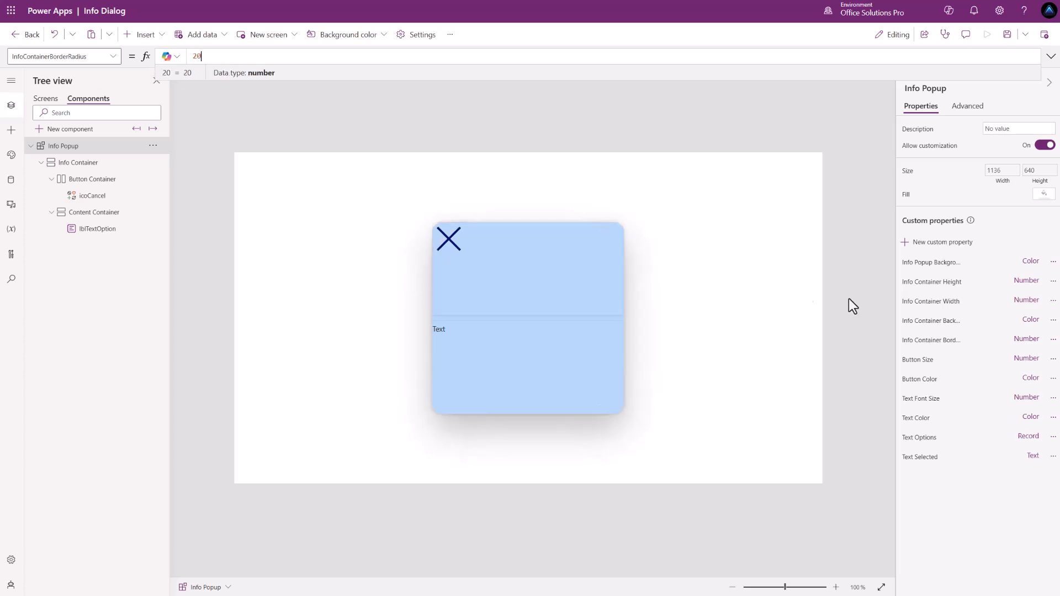
{"action": "left_click", "coordinate": [932, 366]}
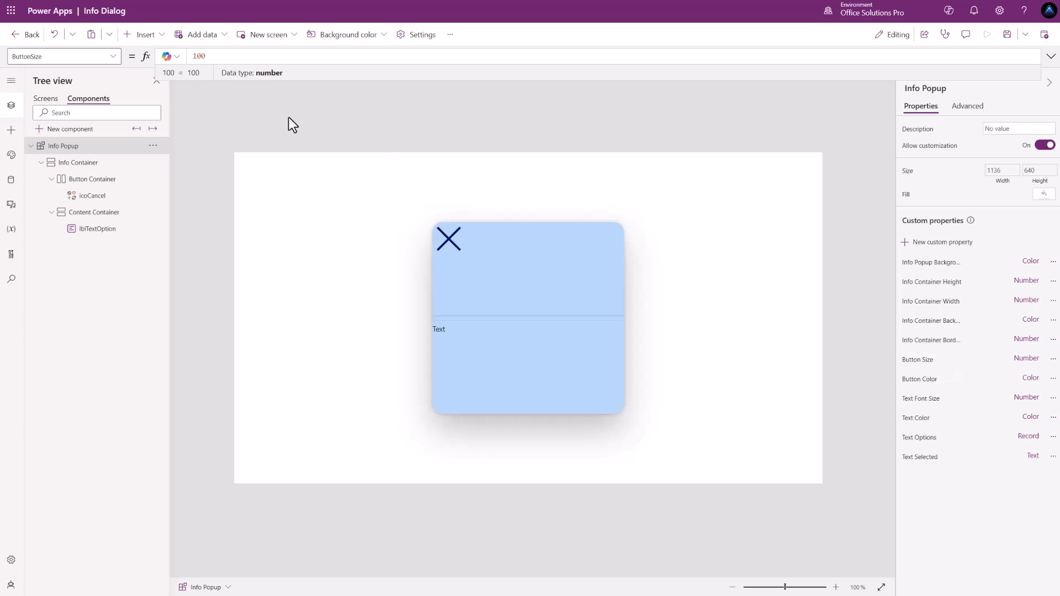
{"action": "left_click_drag", "start_coordinate": [222, 56], "coordinate": [175, 56]}
{"action": "type", "text": "40"}
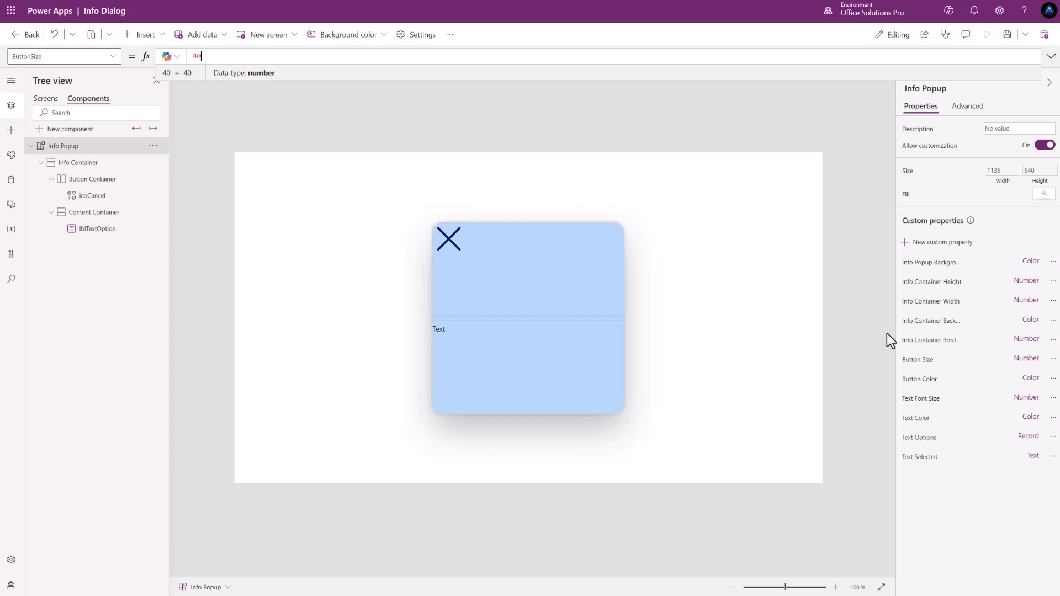
Step: Set the Text Font Size custom property to 20 and review the Text Color default
{"action": "left_click", "coordinate": [941, 379]}
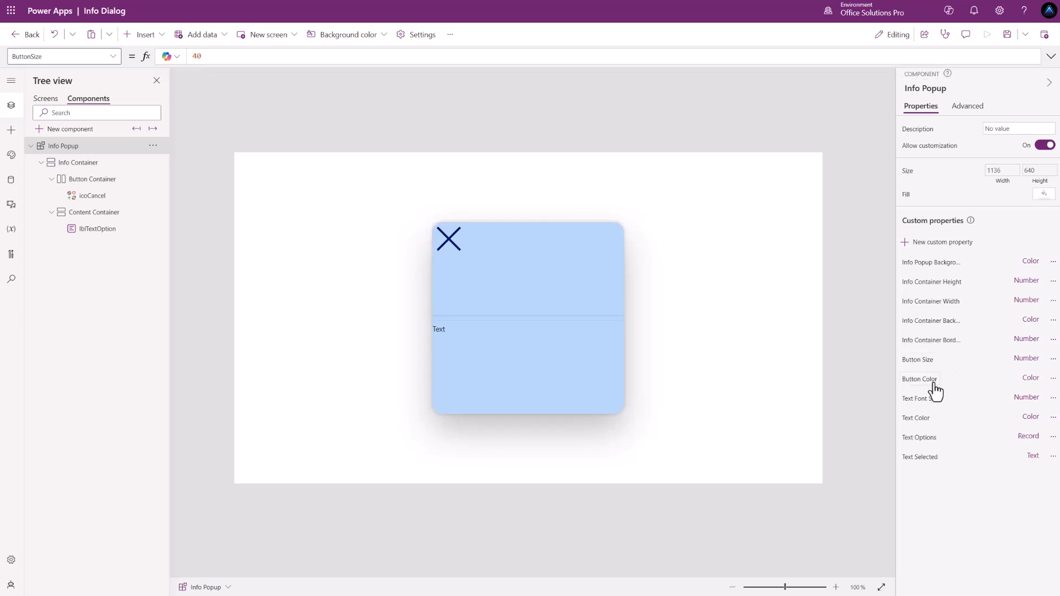
{"action": "left_click", "coordinate": [935, 389]}
{"action": "left_click", "coordinate": [937, 400]}
{"action": "left_click_drag", "start_coordinate": [213, 56], "coordinate": [169, 56]}
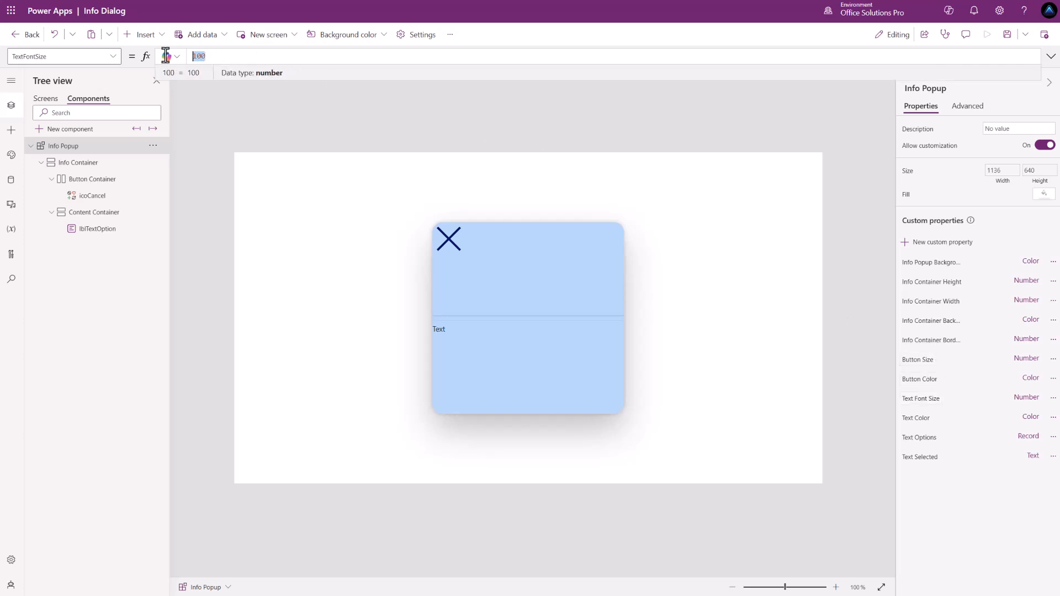
{"action": "type", "text": "20"}
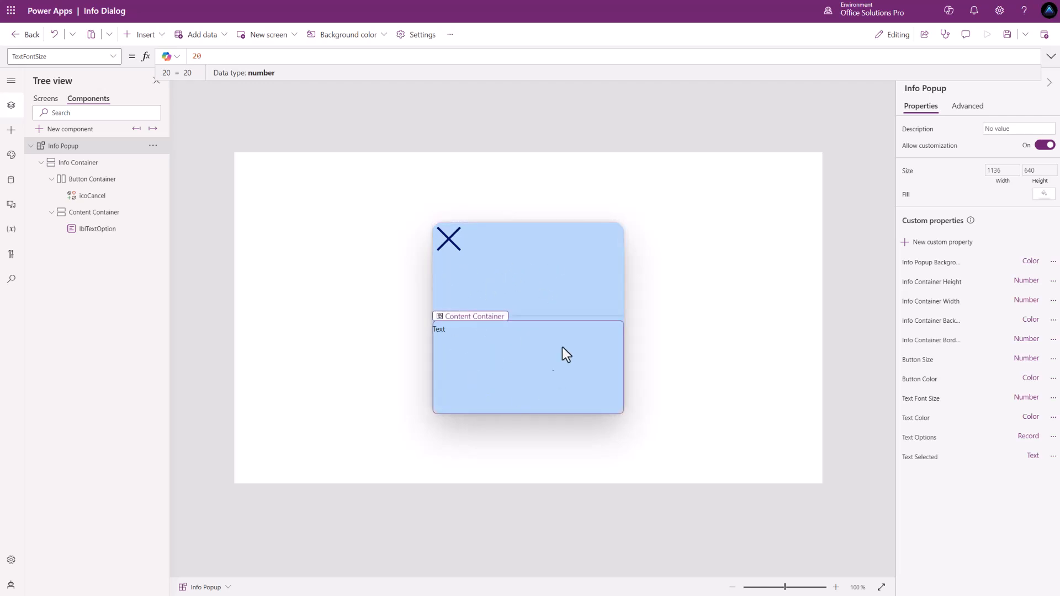
{"action": "left_click", "coordinate": [923, 419]}
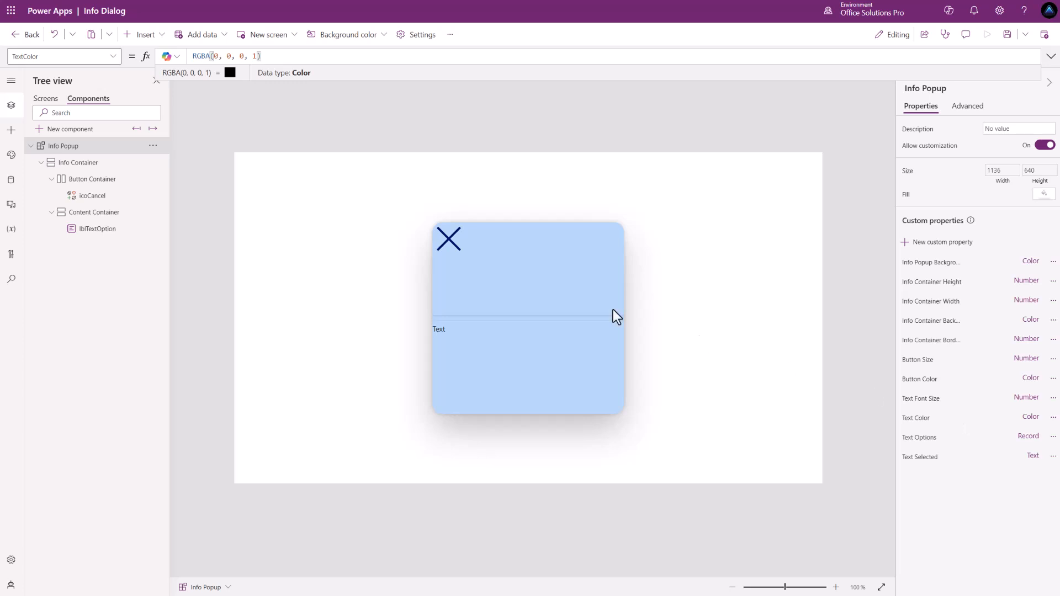
{"action": "left_click", "coordinate": [700, 337]}
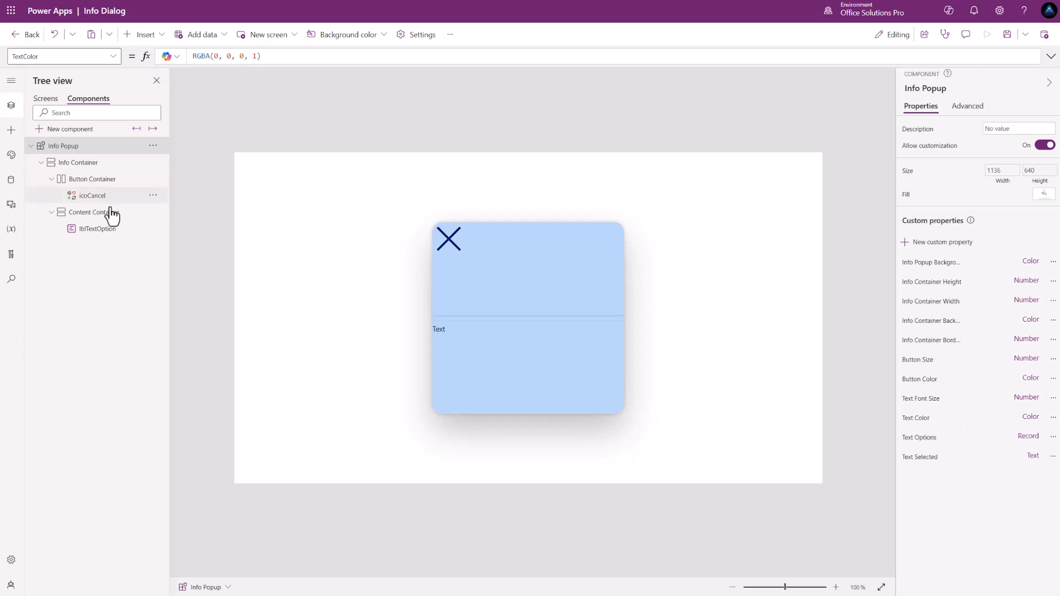
Step: Turn off flexible height for the Button Container
{"action": "left_click", "coordinate": [89, 185]}
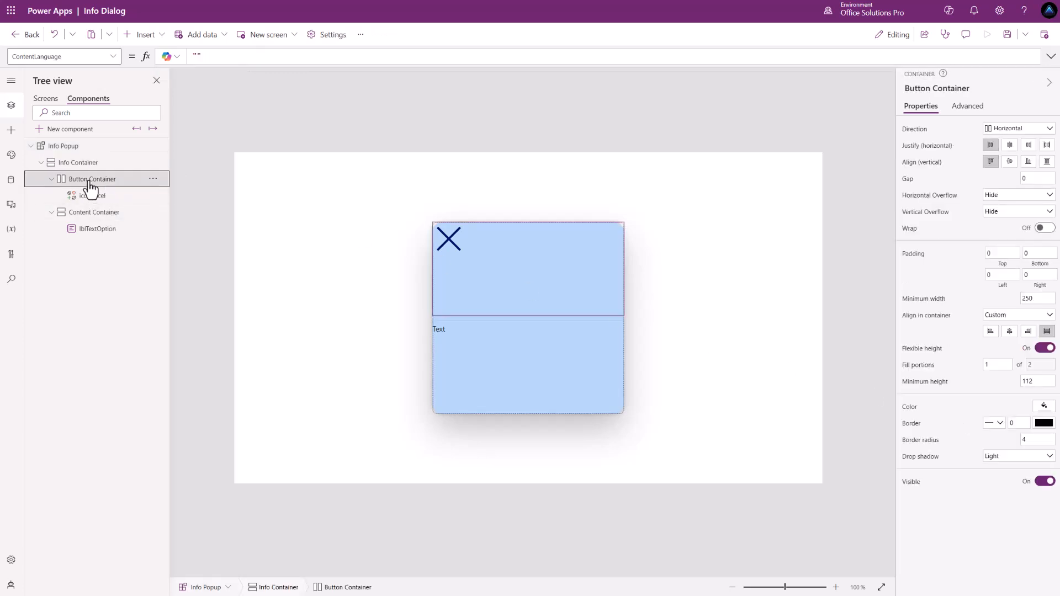
{"action": "left_click", "coordinate": [1048, 350]}
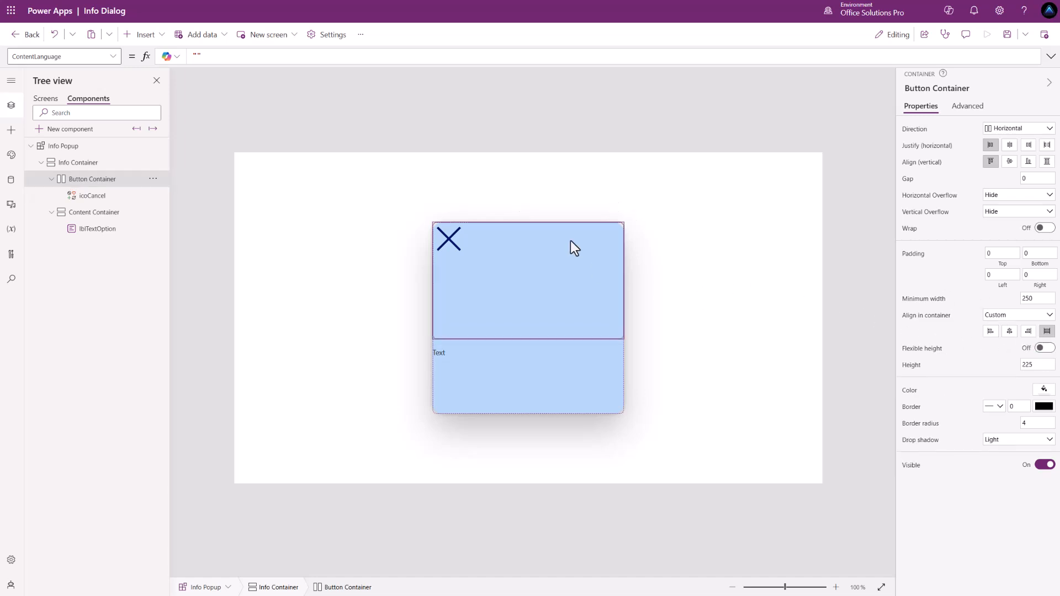
Step: Bind both the Height and the Width of icoCancel to 'Info Popup'.ButtonSize
{"action": "left_click", "coordinate": [452, 243]}
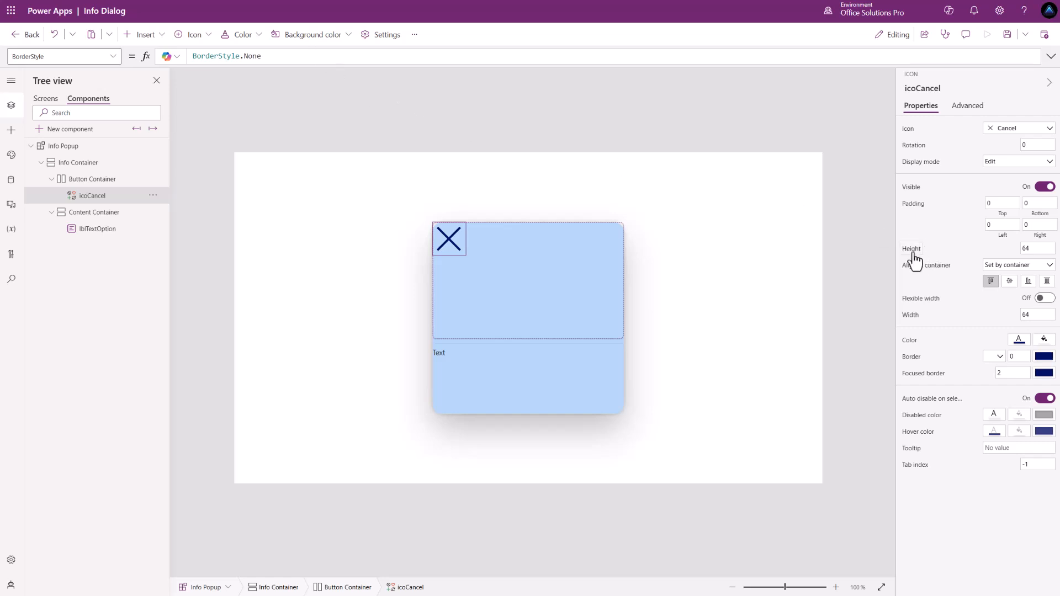
{"action": "left_click", "coordinate": [914, 254]}
{"action": "type", "text": "'Info Popup'."}
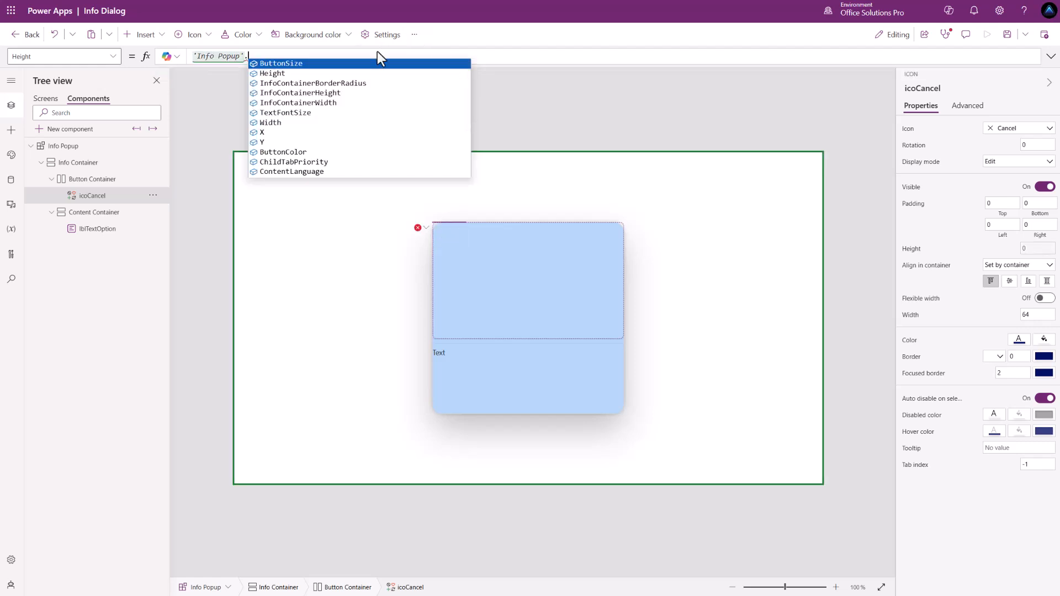
{"action": "left_click", "coordinate": [377, 63]}
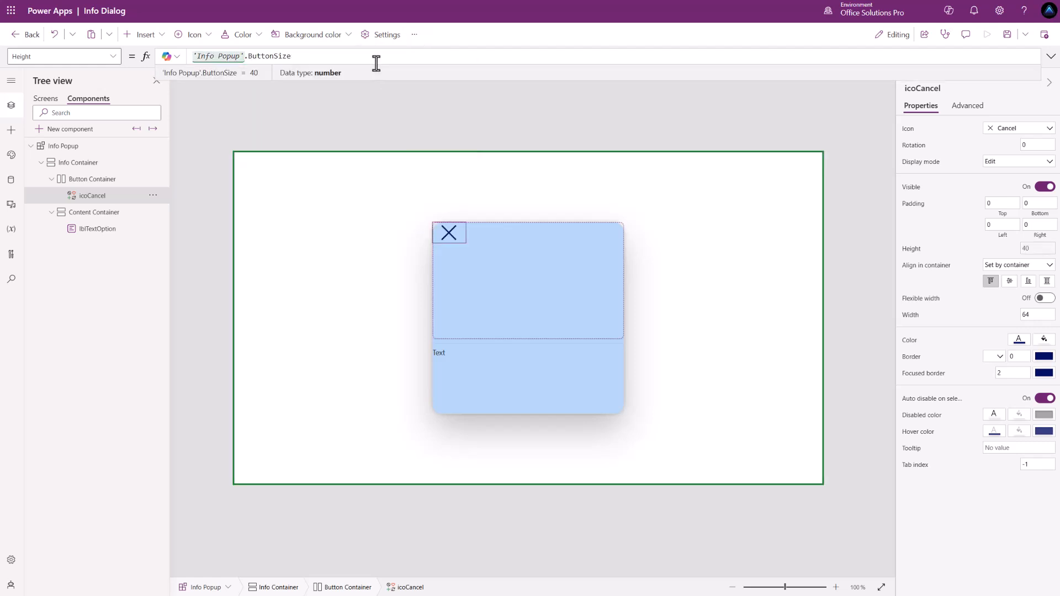
{"action": "key", "text": "ctrl+a"}
{"action": "key", "text": "ctrl+c"}
{"action": "left_click", "coordinate": [931, 319]}
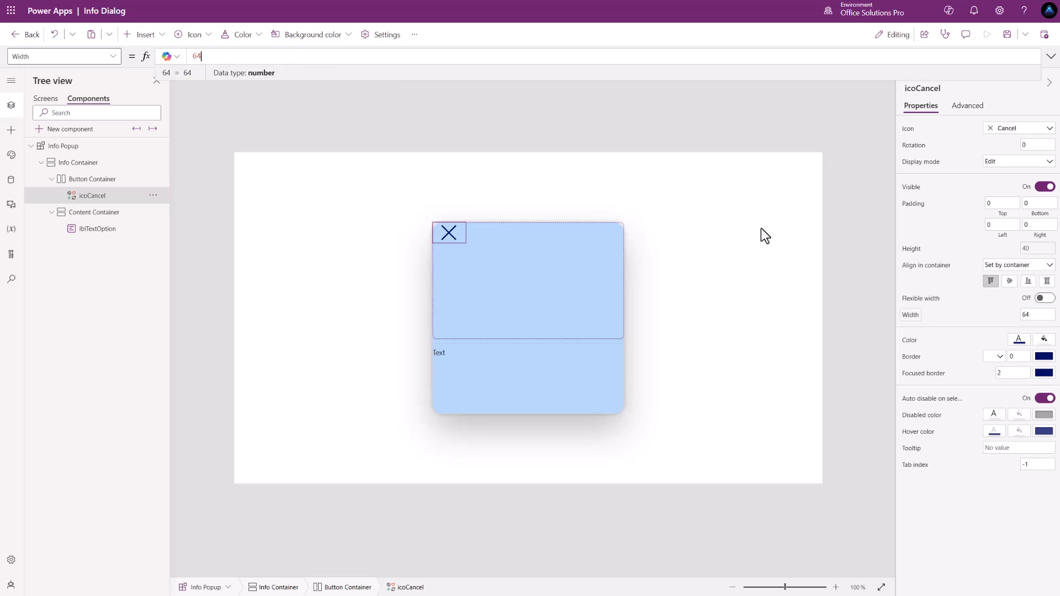
{"action": "left_click_drag", "start_coordinate": [234, 57], "coordinate": [157, 56]}
{"action": "key", "text": "ctrl+v"}
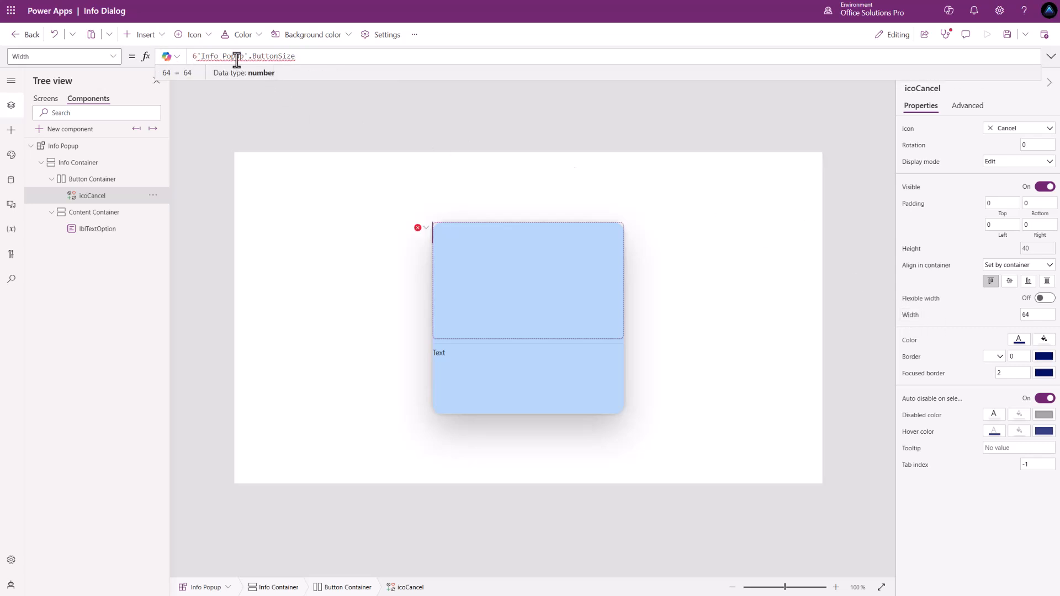
{"action": "key", "text": "ctrl+a"}
{"action": "key", "text": "ctrl+v"}
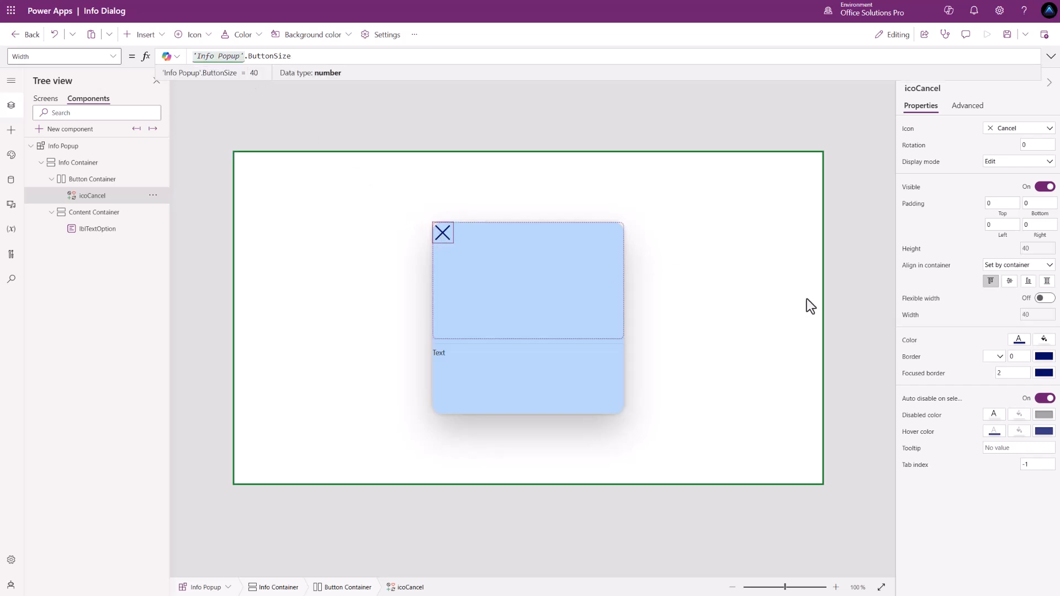
Step: Bind the Color of icoCancel to 'Info Popup'.ButtonColor
{"action": "left_click", "coordinate": [914, 343]}
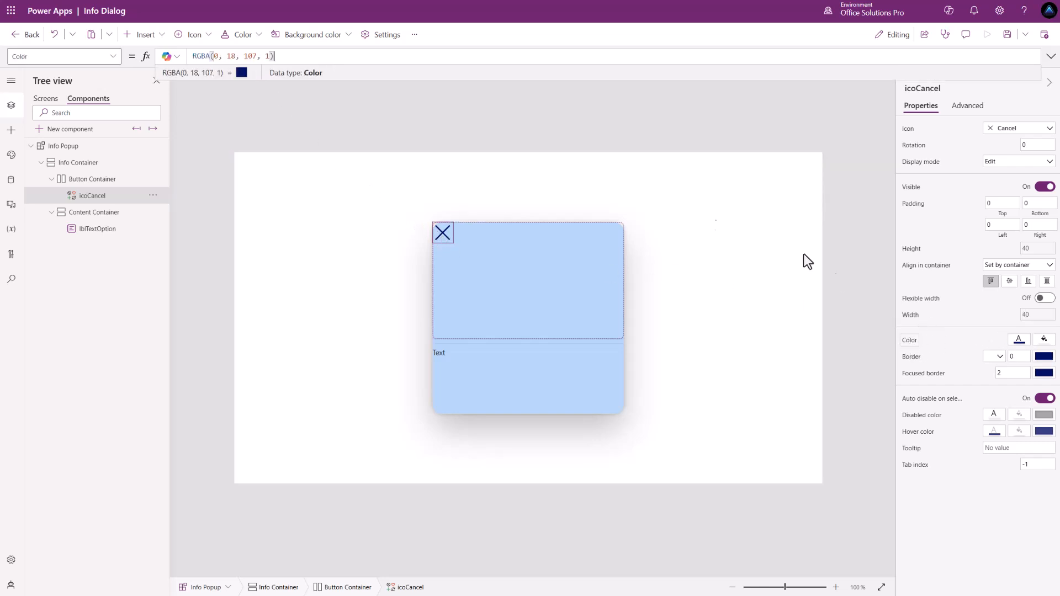
{"action": "left_click_drag", "start_coordinate": [281, 57], "coordinate": [147, 53]}
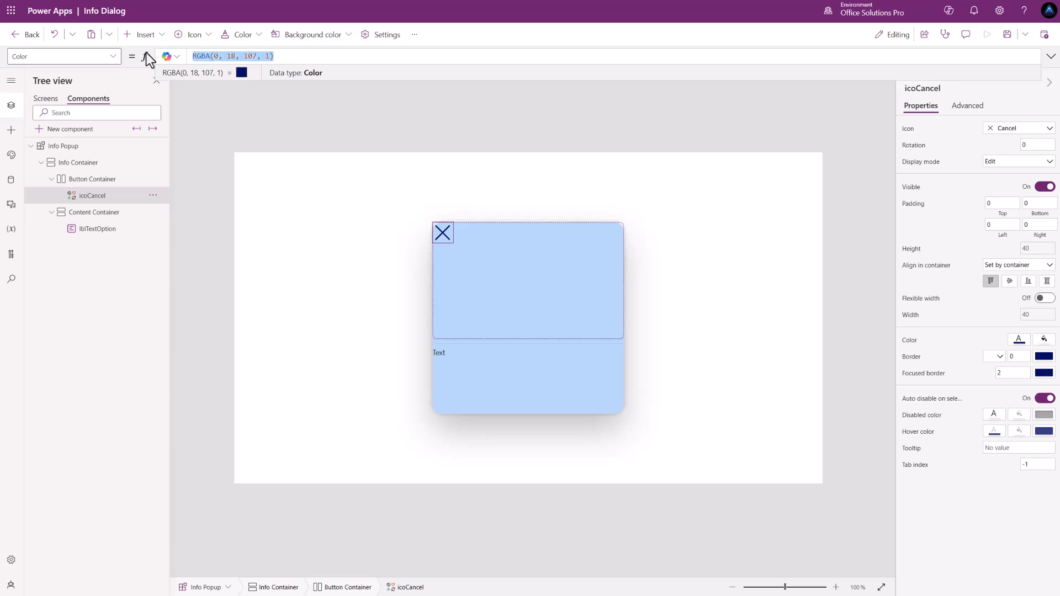
{"action": "key", "text": "ctrl+v"}
{"action": "key", "text": "BackSpace"}
{"action": "key", "text": "BackSpace"}
{"action": "key", "text": "BackSpace"}
{"action": "key", "text": "BackSpace"}
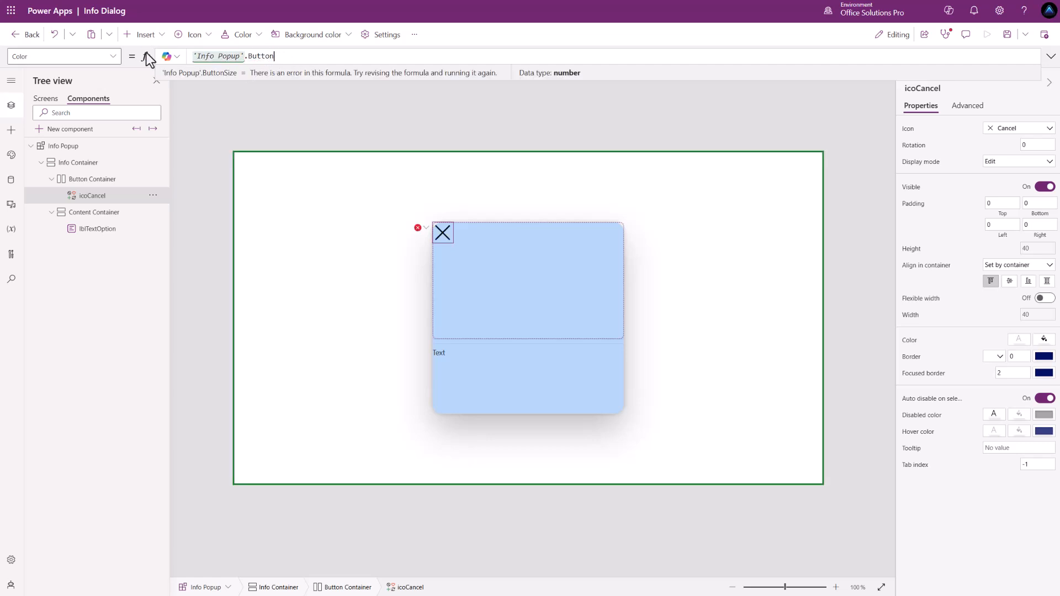
{"action": "type", "text": "C"}
{"action": "key", "text": "Tab"}
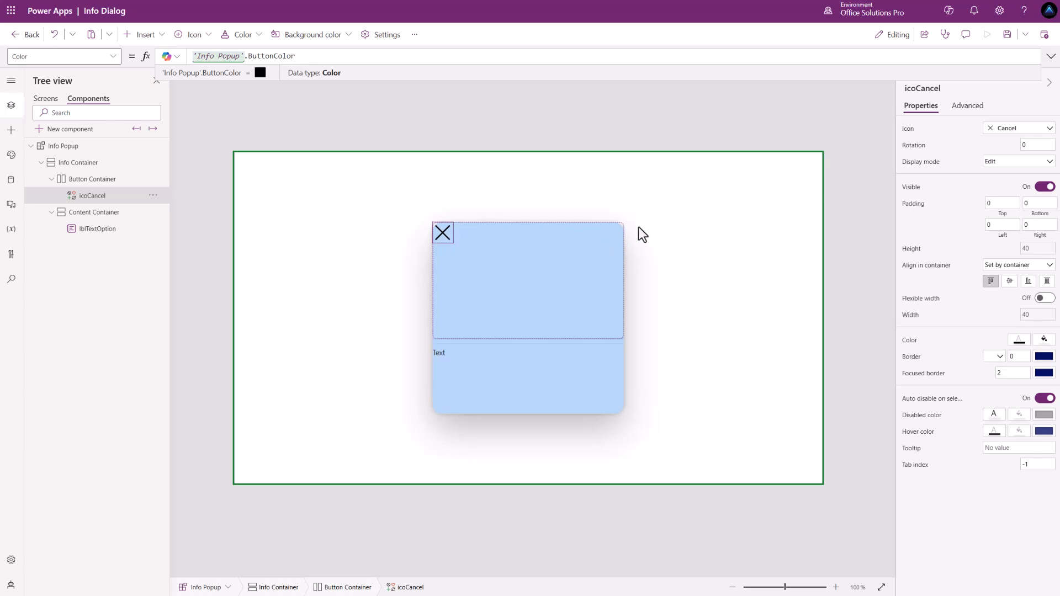
Step: Justify the Button Container's contents horizontally to the end and set its top, bottom, left and right padding to 10
{"action": "left_click", "coordinate": [605, 253]}
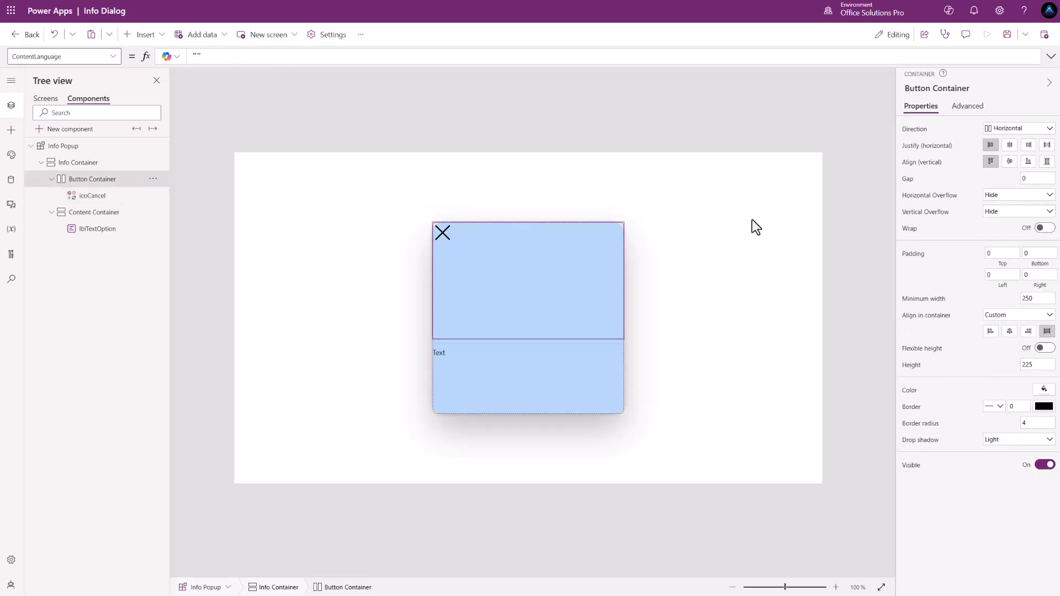
{"action": "left_click", "coordinate": [1029, 145]}
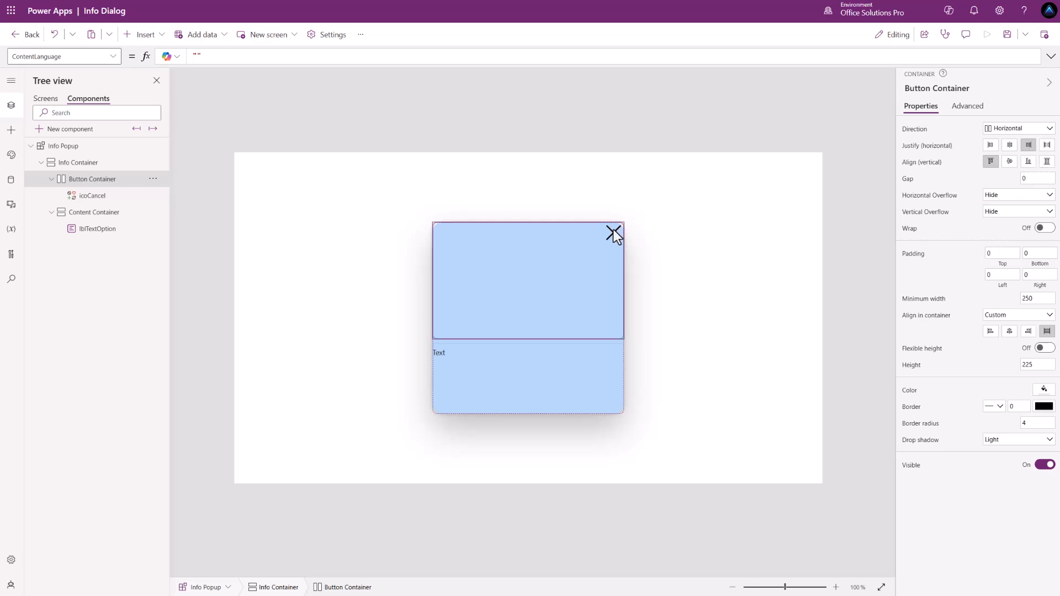
{"action": "left_click", "coordinate": [1001, 255]}
{"action": "type", "text": "10"}
{"action": "key", "text": "Tab"}
{"action": "type", "text": "10"}
{"action": "key", "text": "Tab"}
{"action": "type", "text": "10"}
{"action": "key", "text": "Tab"}
{"action": "type", "text": "10"}
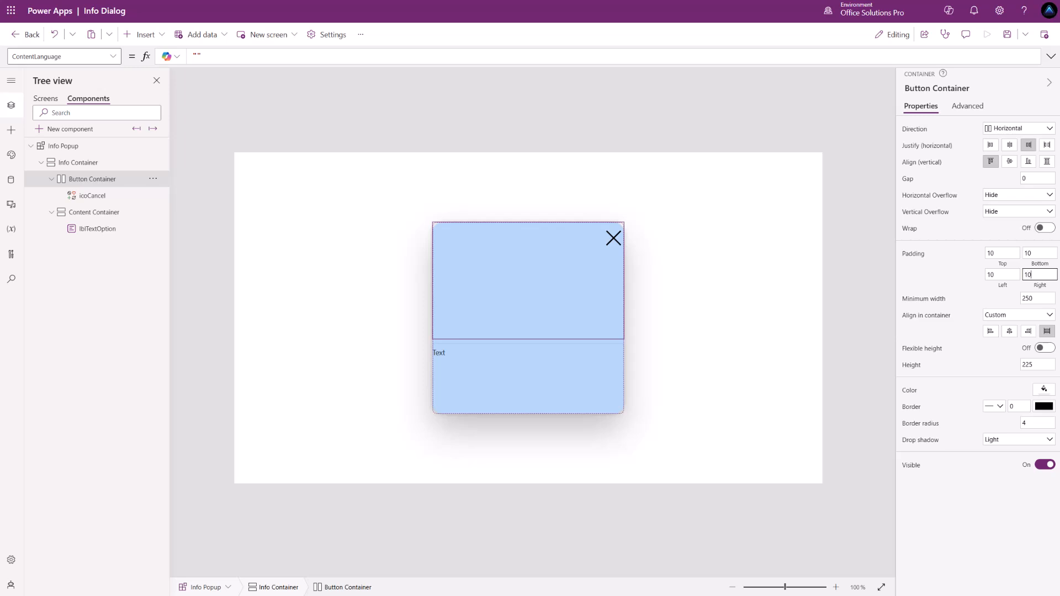
{"action": "left_click", "coordinate": [945, 256]}
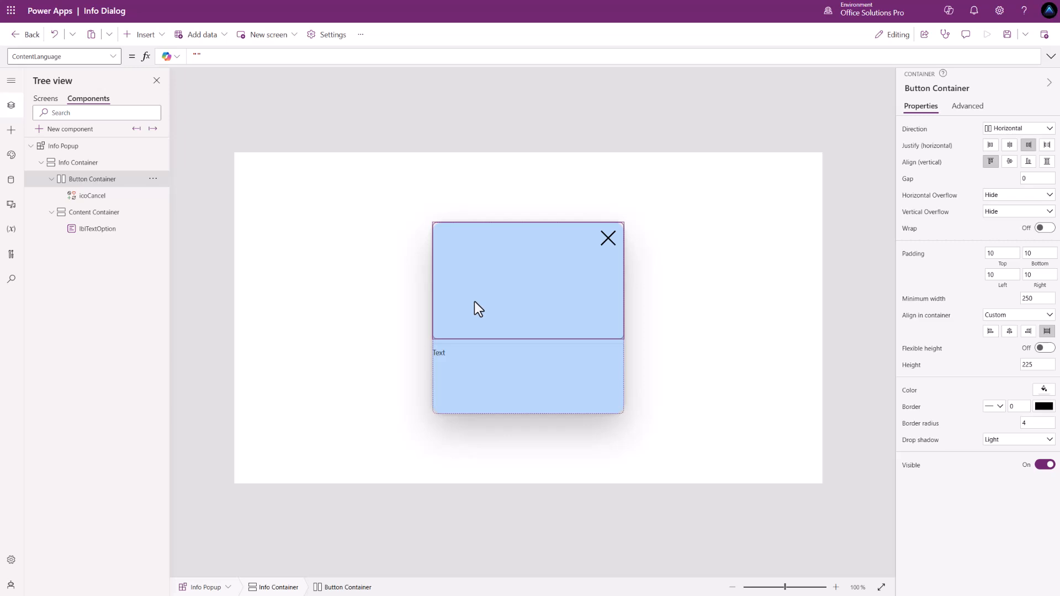
Step: Set the Button Container's Height formula to 'Info Popup'.ButtonSize + 20
{"action": "left_click", "coordinate": [911, 366]}
{"action": "left_click_drag", "start_coordinate": [218, 55], "coordinate": [141, 43]}
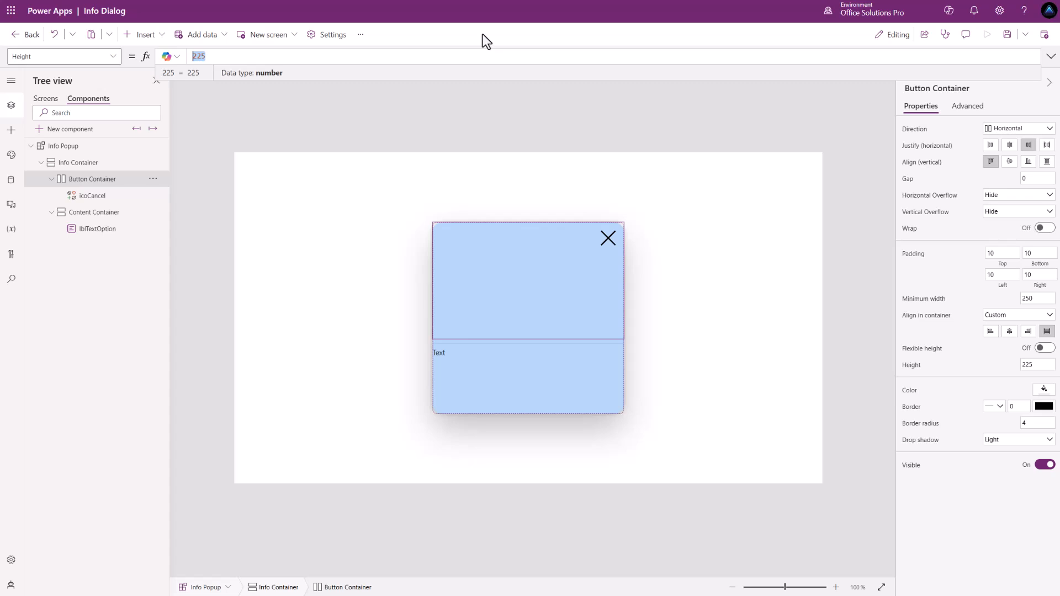
{"action": "key", "text": "ctrl+v"}
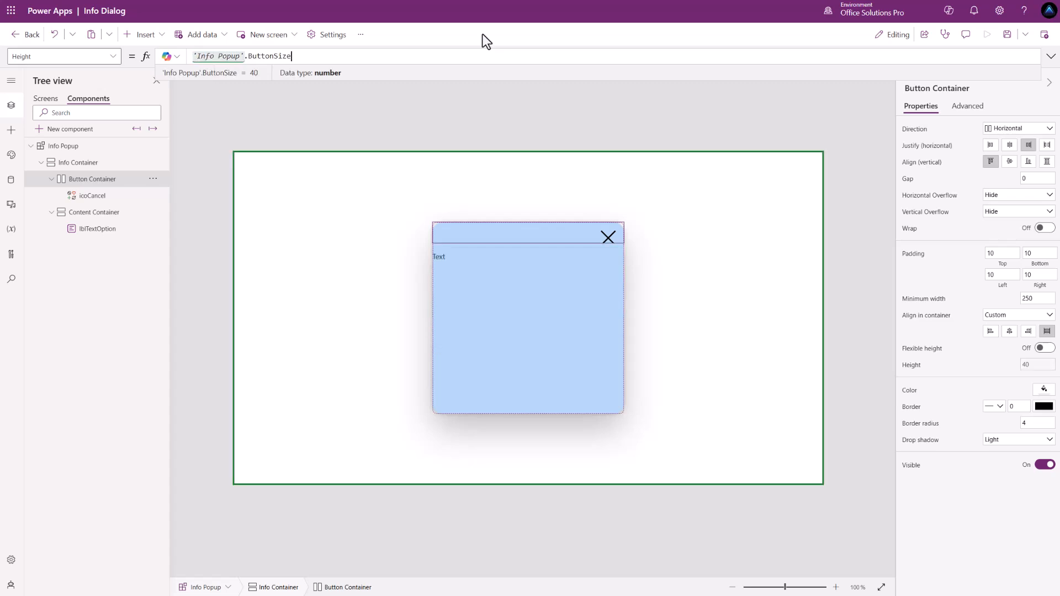
{"action": "type", "text": "+ 20"}
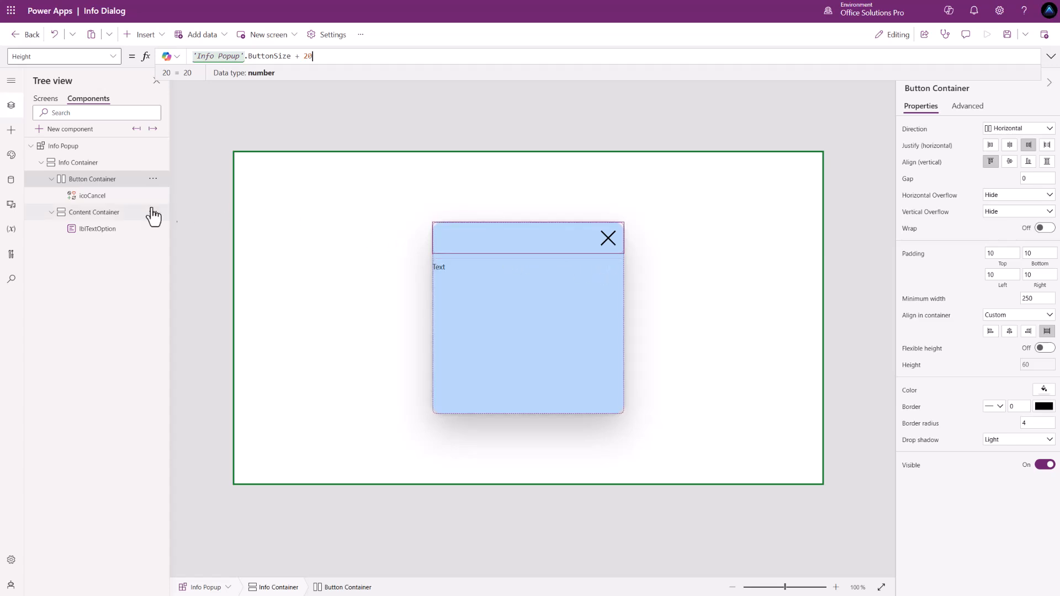
Step: Set the drop shadow of both the Button Container and the Content Container to None, and select the Content Container alone
{"action": "left_click", "coordinate": [91, 214], "text": "ctrl"}
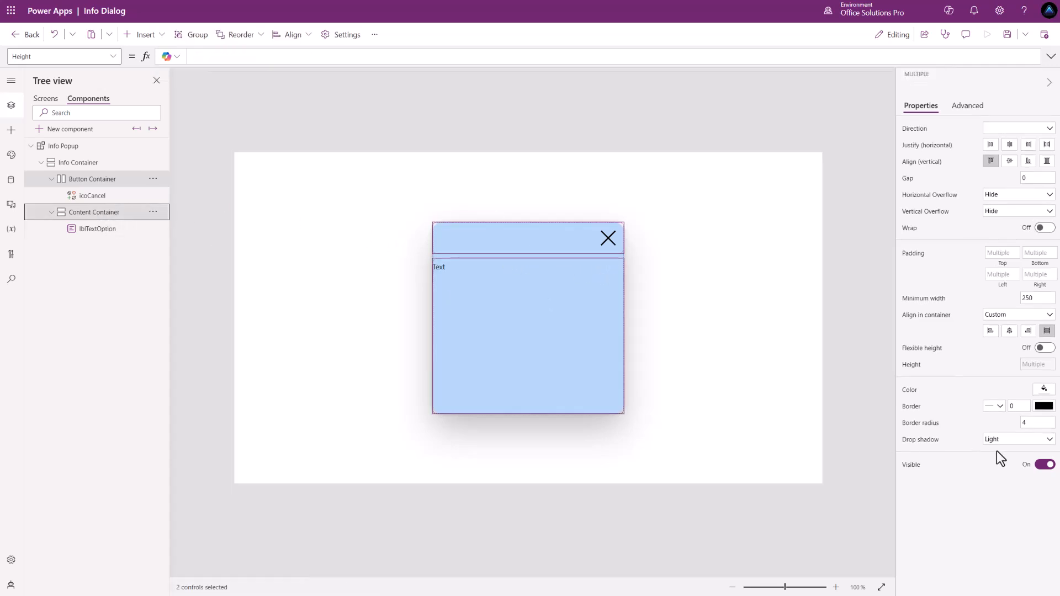
{"action": "left_click", "coordinate": [1012, 442]}
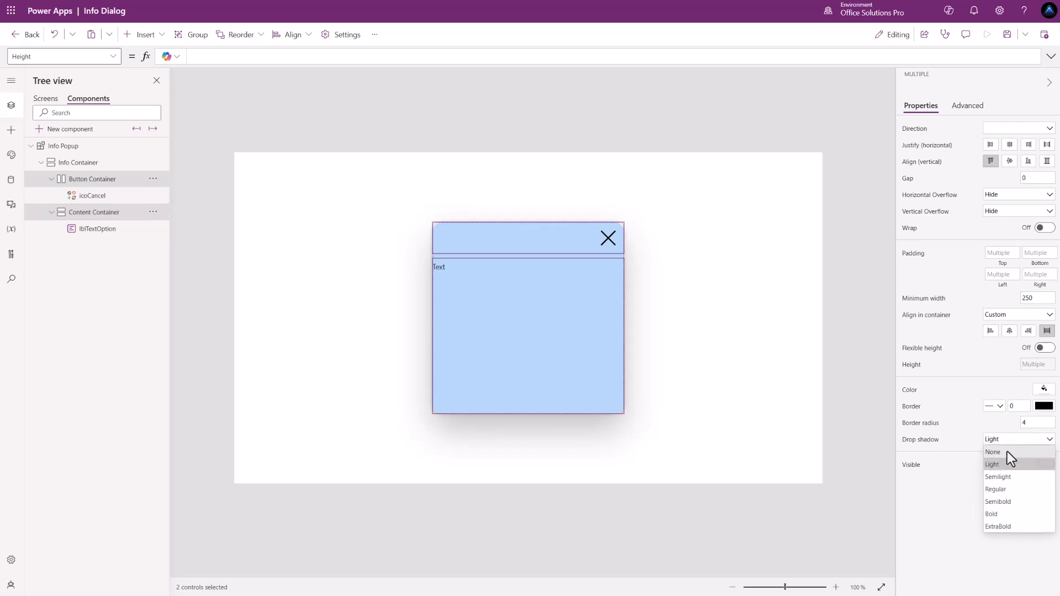
{"action": "left_click", "coordinate": [1011, 453]}
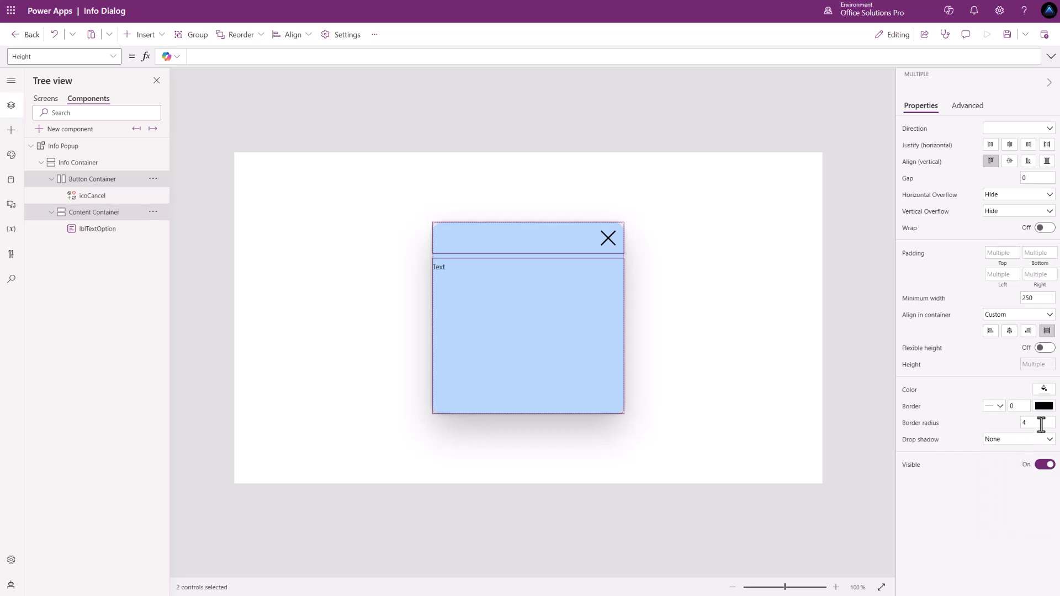
{"action": "left_click", "coordinate": [609, 257]}
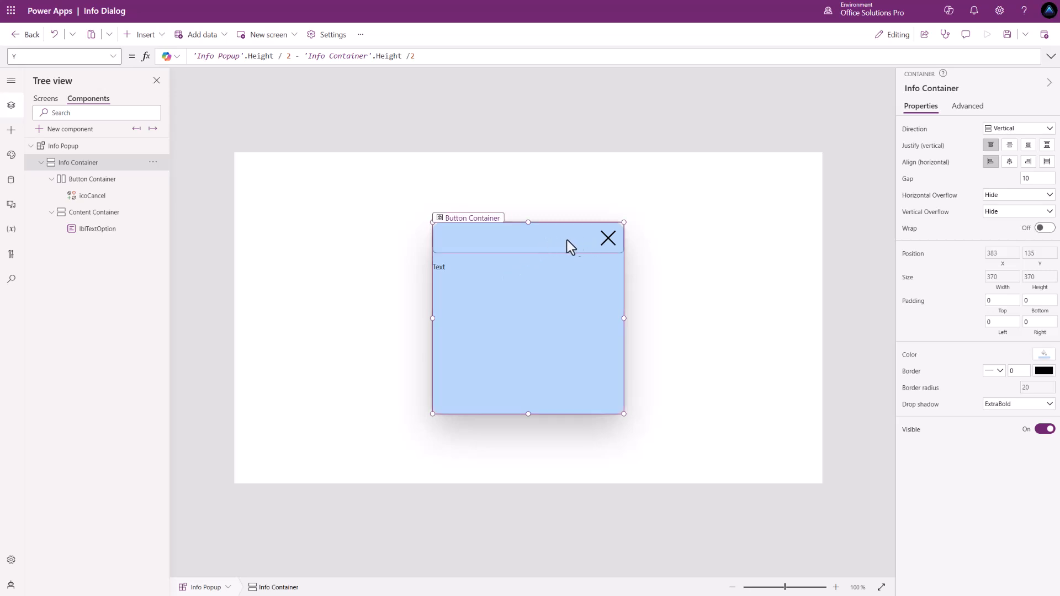
{"action": "left_click", "coordinate": [471, 277]}
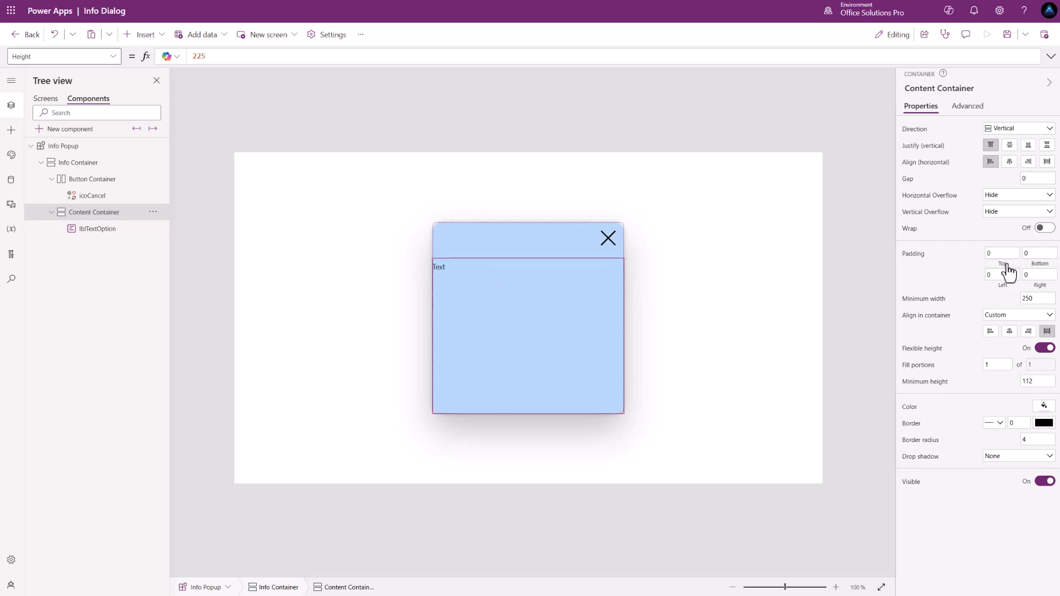
Step: Set the Content Container's bottom, left and right padding to 10
{"action": "left_click", "coordinate": [1034, 252]}
{"action": "type", "text": "10"}
{"action": "left_click", "coordinate": [990, 274]}
{"action": "type", "text": "10"}
{"action": "left_click", "coordinate": [1027, 275]}
{"action": "type", "text": "10"}
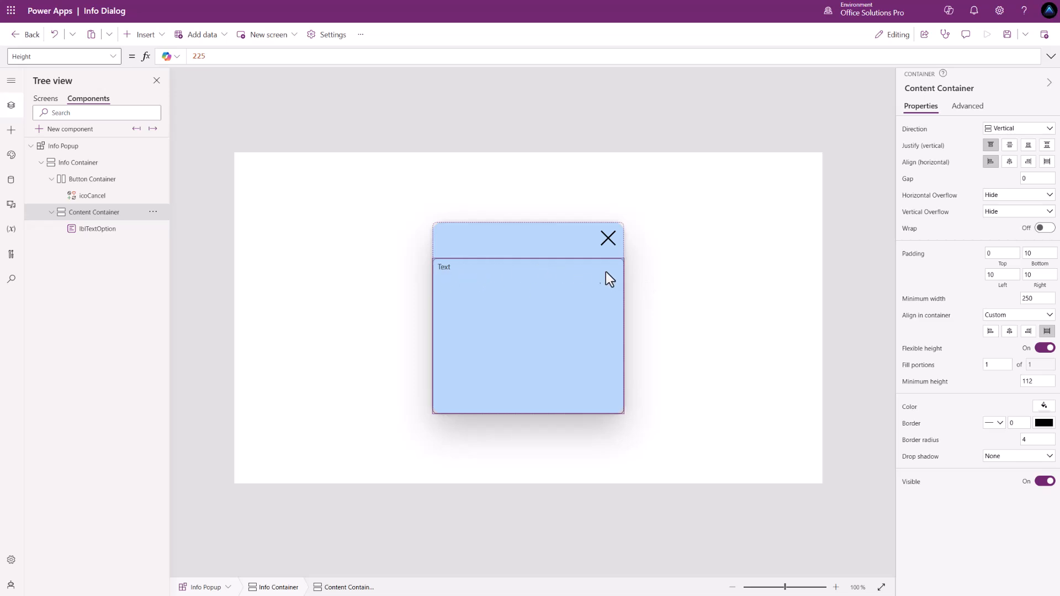
Step: Bind the Text of lblTextOption to 'Info Popup'.TextSelected
{"action": "left_click", "coordinate": [446, 272]}
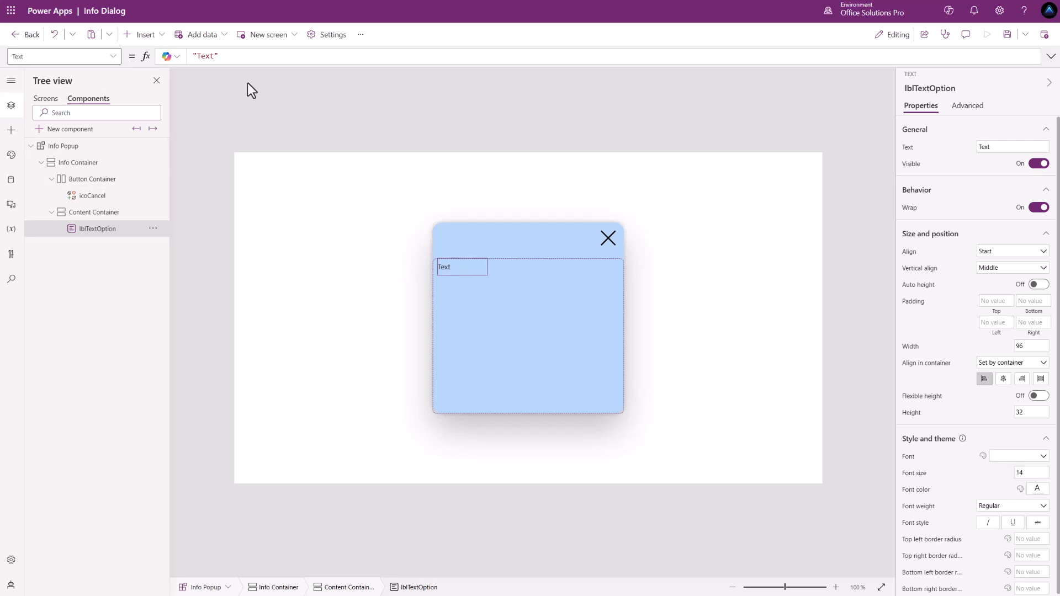
{"action": "left_click_drag", "start_coordinate": [237, 55], "coordinate": [178, 56]}
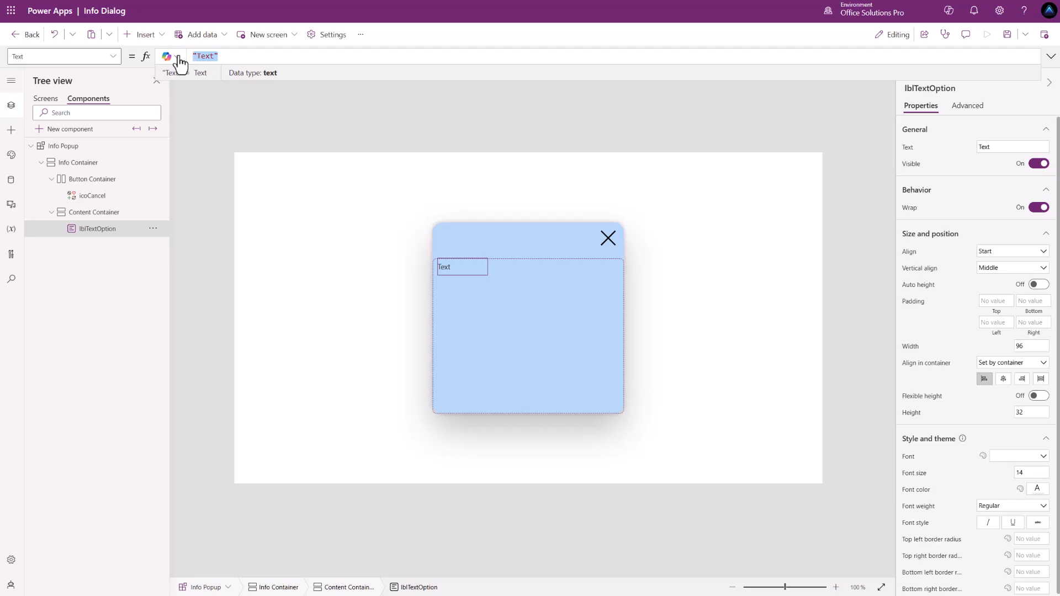
{"action": "type", "text": "'Info Popup'"}
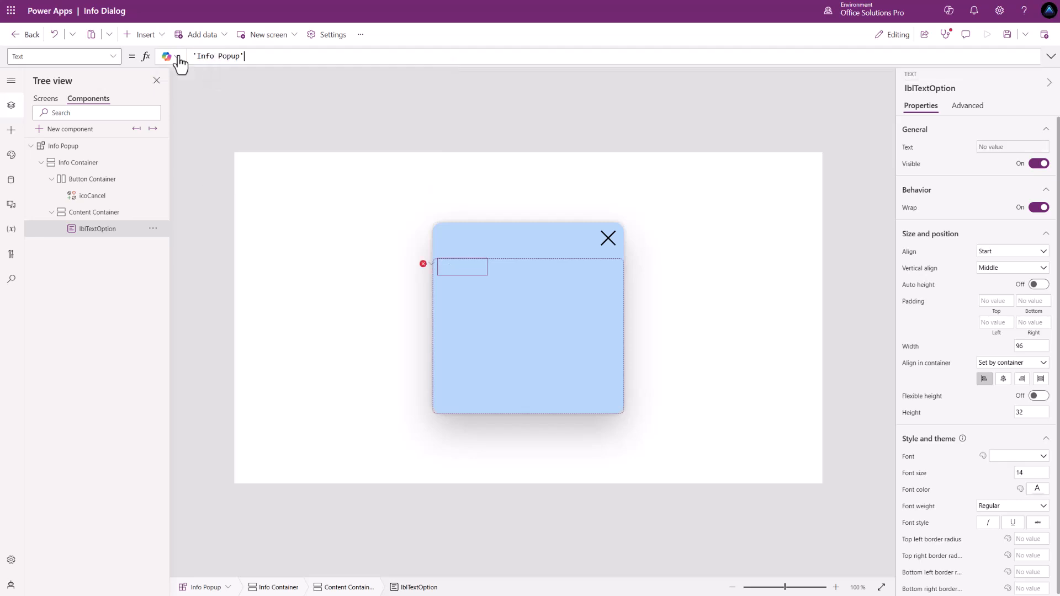
{"action": "type", "text": "."}
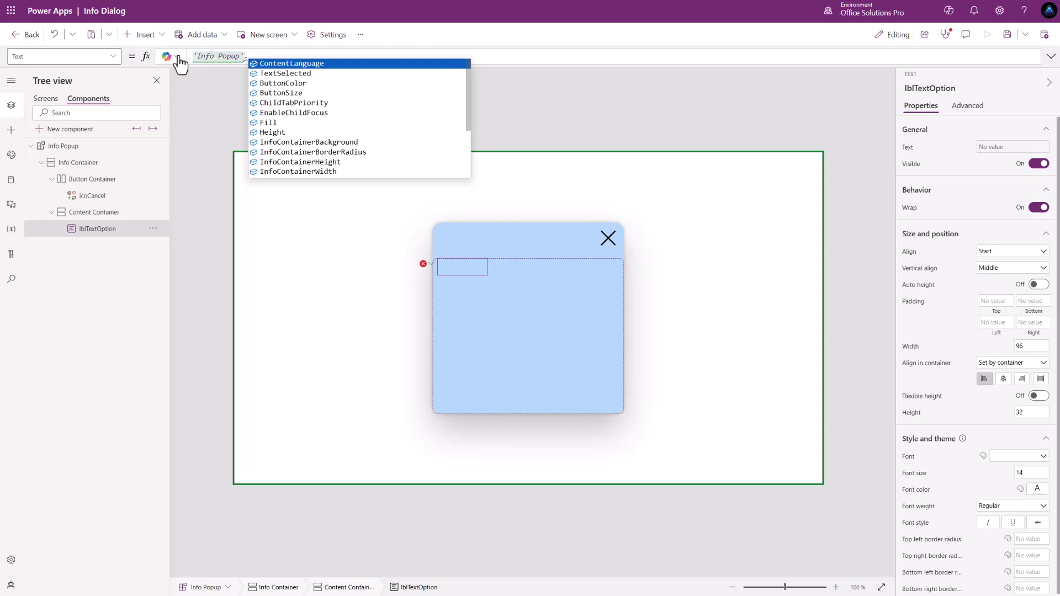
{"action": "left_click", "coordinate": [277, 74]}
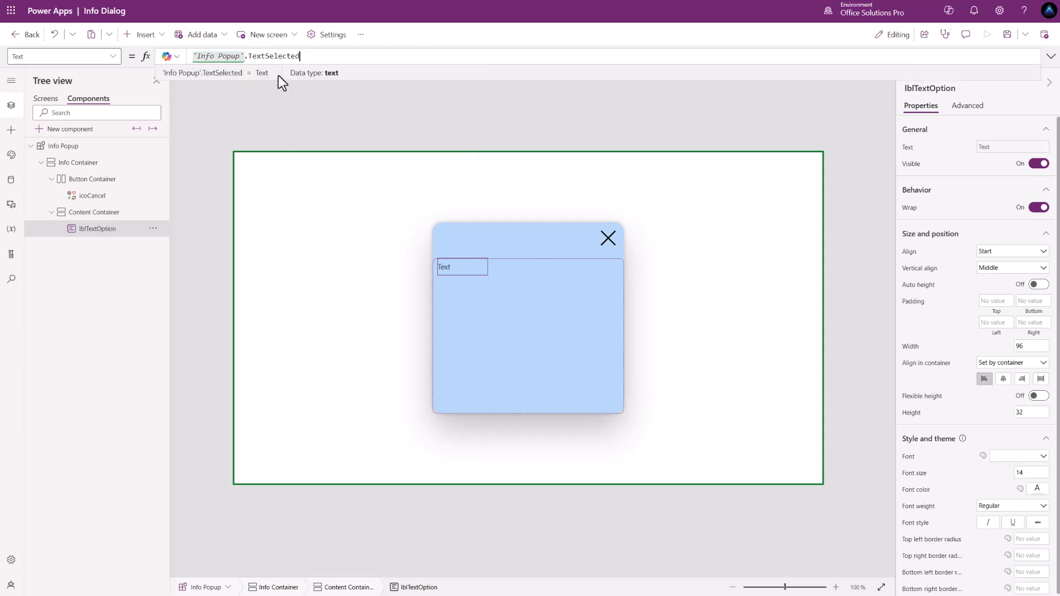
{"action": "left_click", "coordinate": [473, 269]}
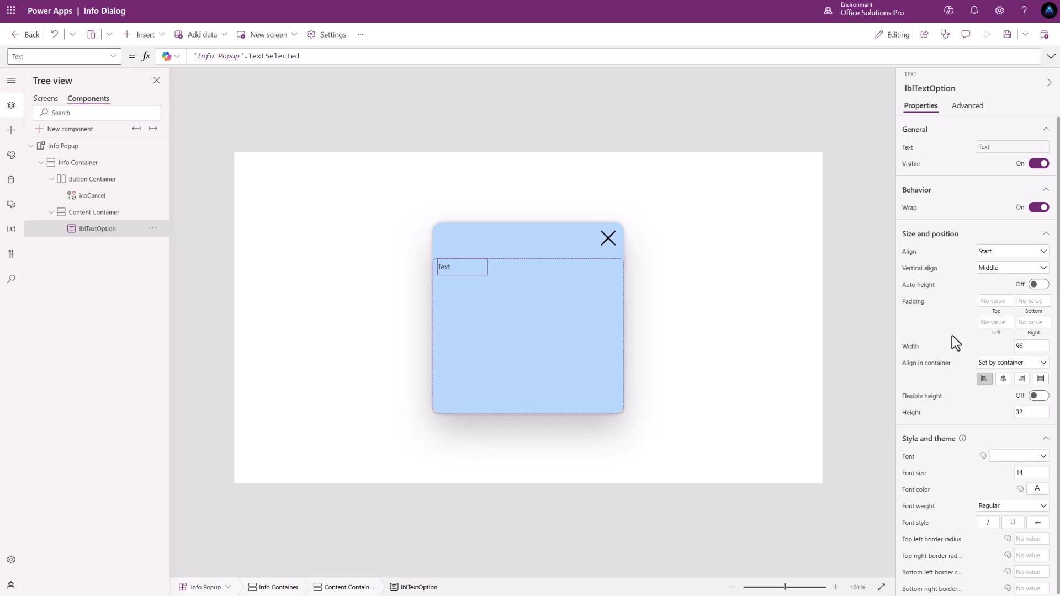
Step: Set the Width formula of lblTextOption to 'Content Container'.Width - 20
{"action": "left_click", "coordinate": [909, 352]}
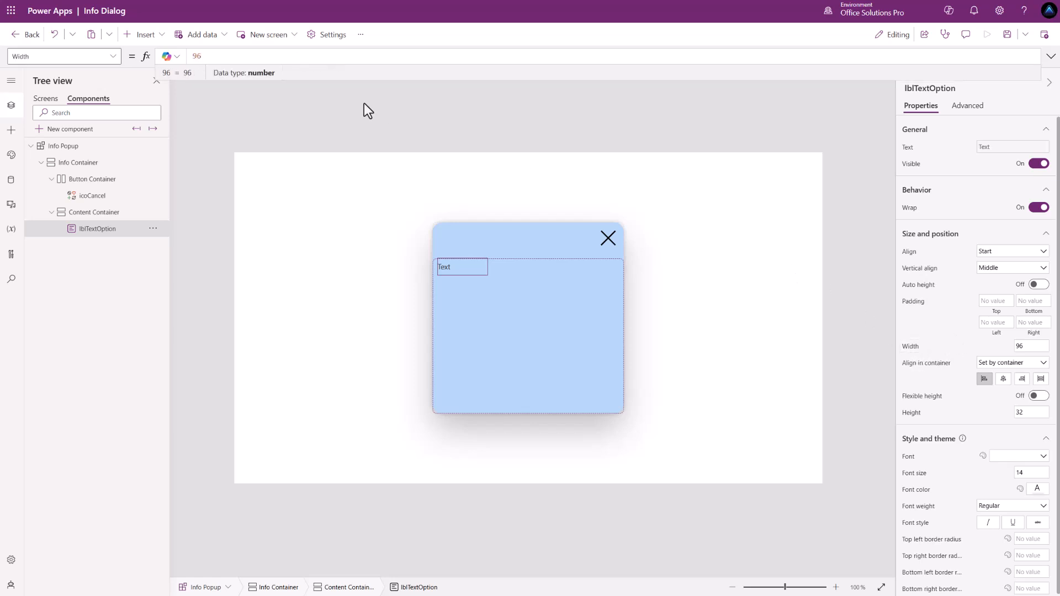
{"action": "left_click_drag", "start_coordinate": [190, 57], "coordinate": [342, 61]}
{"action": "type", "text": "'Content Container'.Wi"}
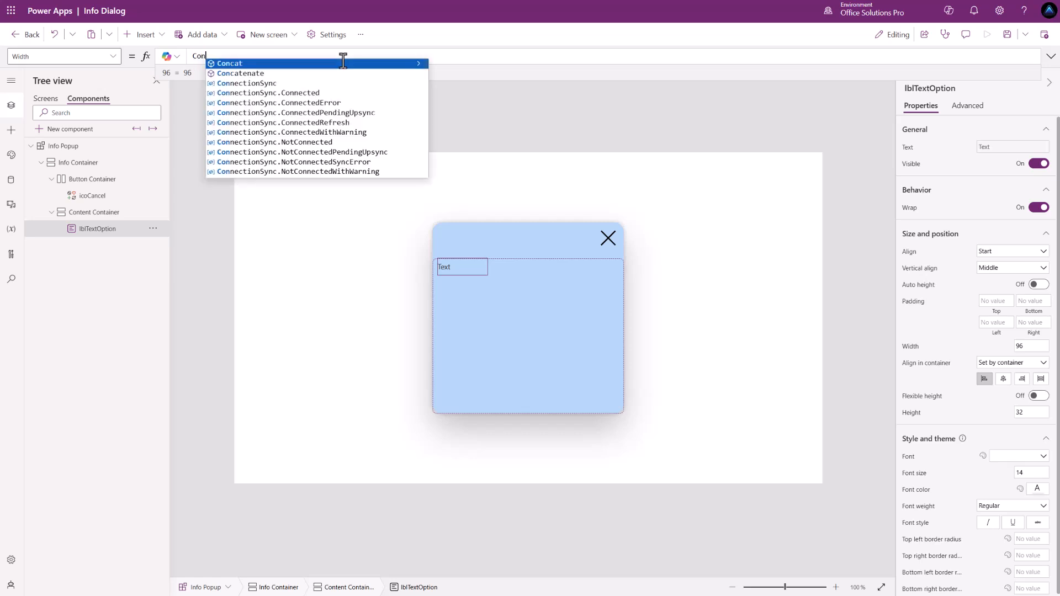
{"action": "type", "text": "dth"}
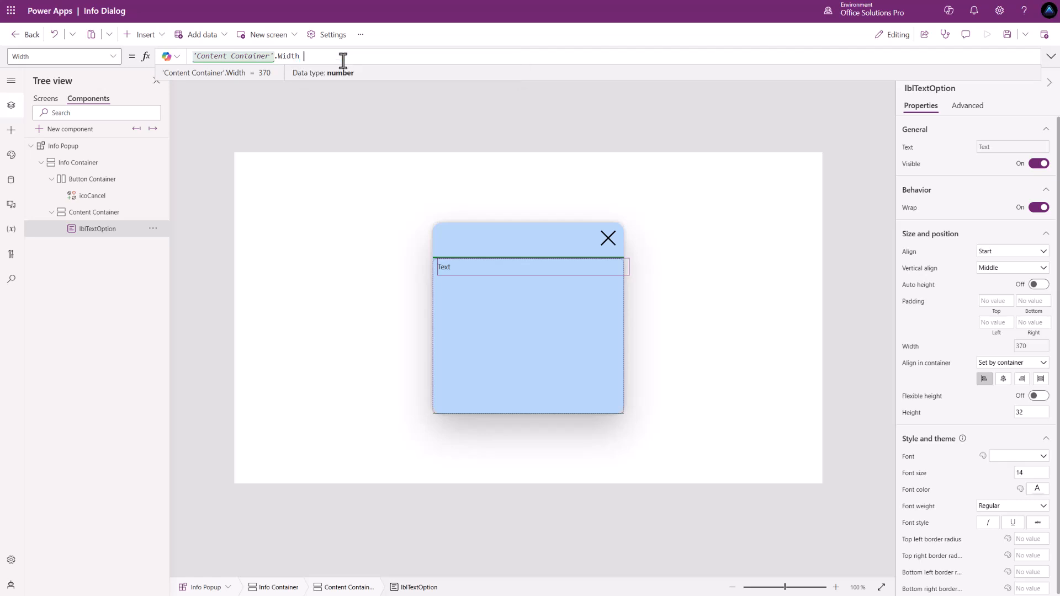
{"action": "type", "text": " - 20"}
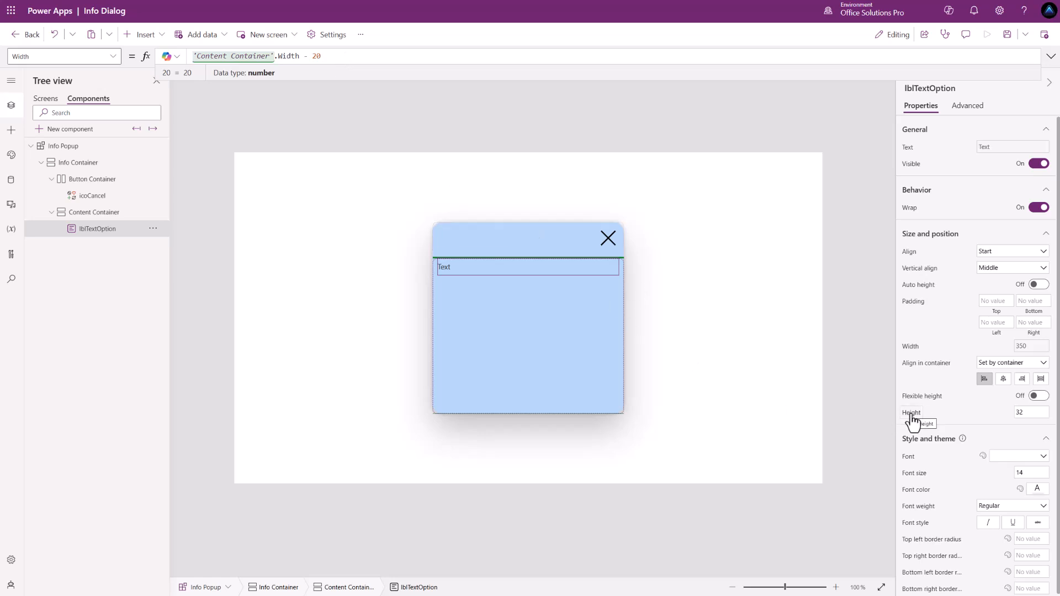
Step: Reuse the width formula for the Height of lblTextOption, changing it to 'Content Container'.Height - 10
{"action": "key", "text": "ctrl+a"}
{"action": "key", "text": "ctrl+c"}
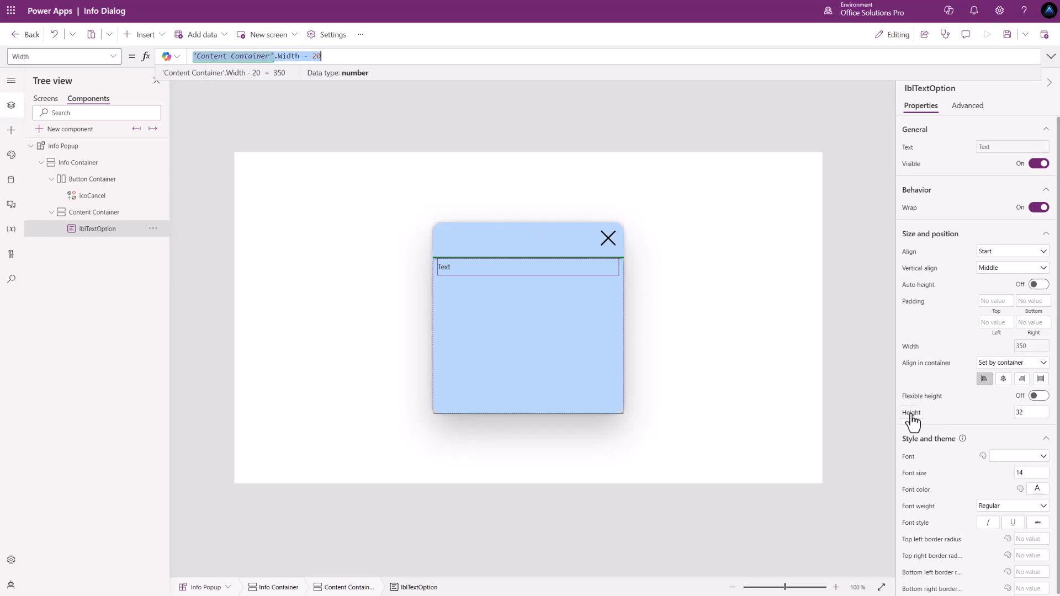
{"action": "left_click", "coordinate": [912, 421]}
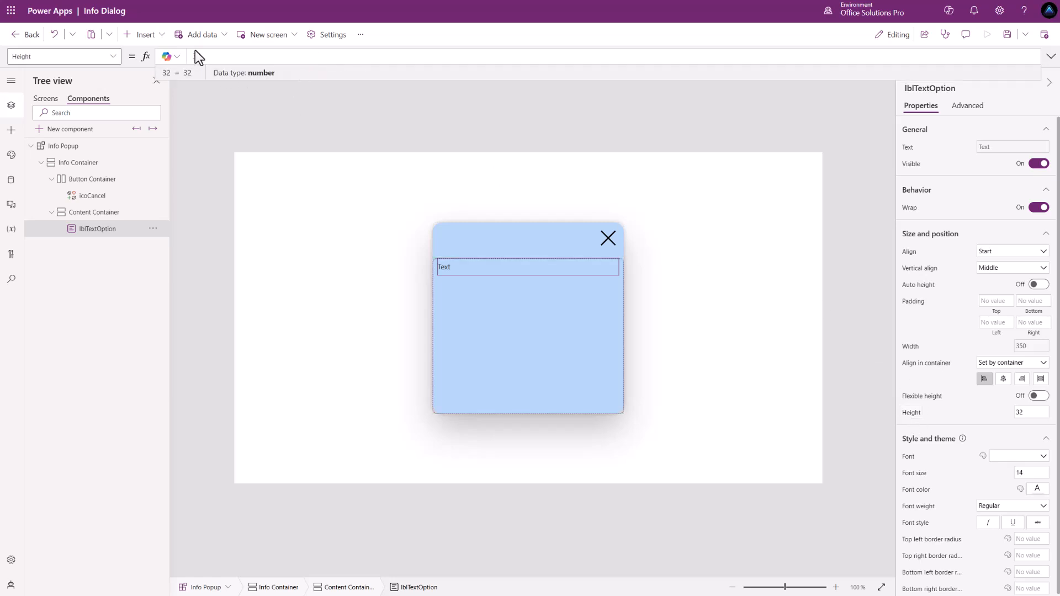
{"action": "key", "text": "ctrl+a"}
{"action": "key", "text": "ctrl+v"}
{"action": "left_click", "coordinate": [300, 58]}
{"action": "key", "text": "BackSpace"}
{"action": "key", "text": "BackSpace"}
{"action": "key", "text": "BackSpace"}
{"action": "key", "text": "BackSpace"}
{"action": "key", "text": "BackSpace"}
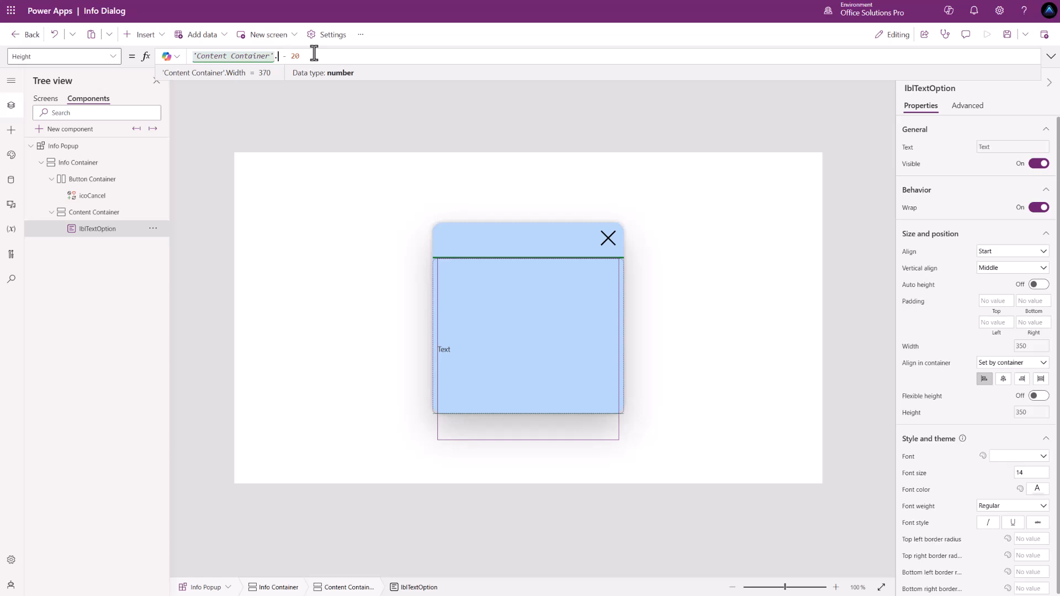
{"action": "type", "text": "Height"}
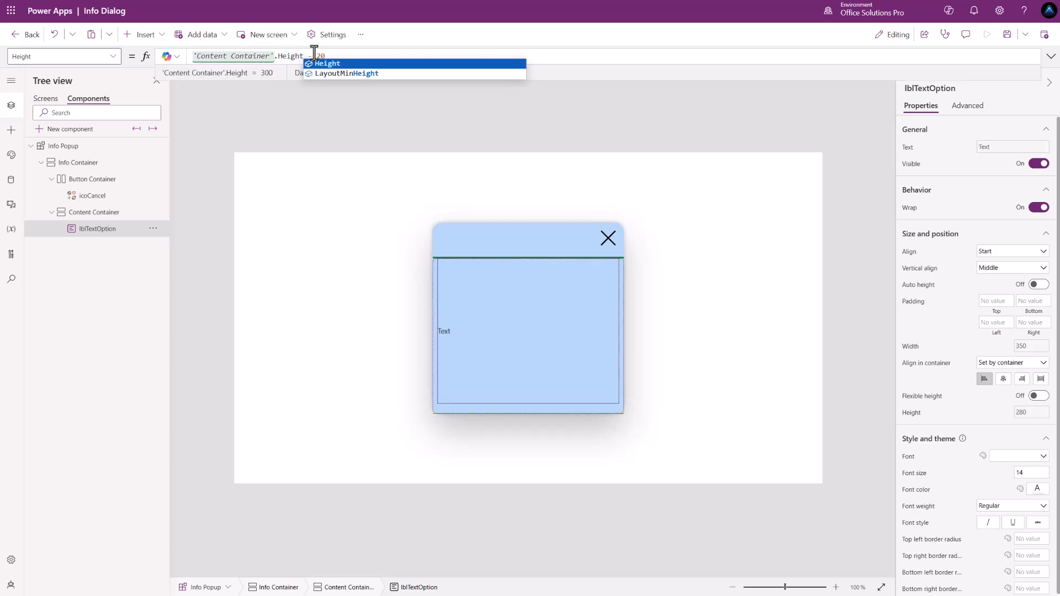
{"action": "left_click", "coordinate": [318, 56]}
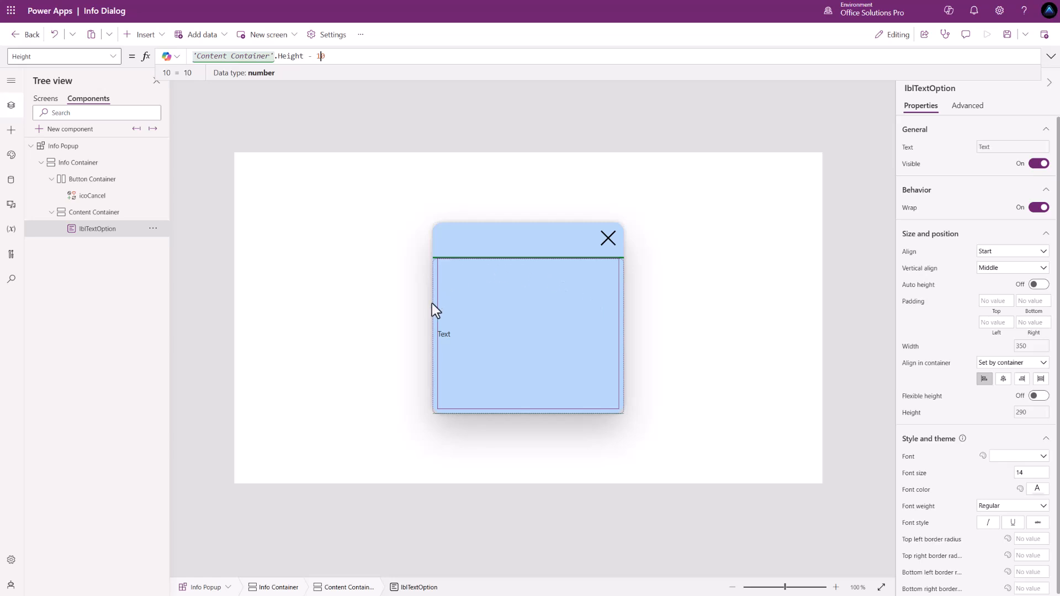
{"action": "left_click", "coordinate": [474, 333]}
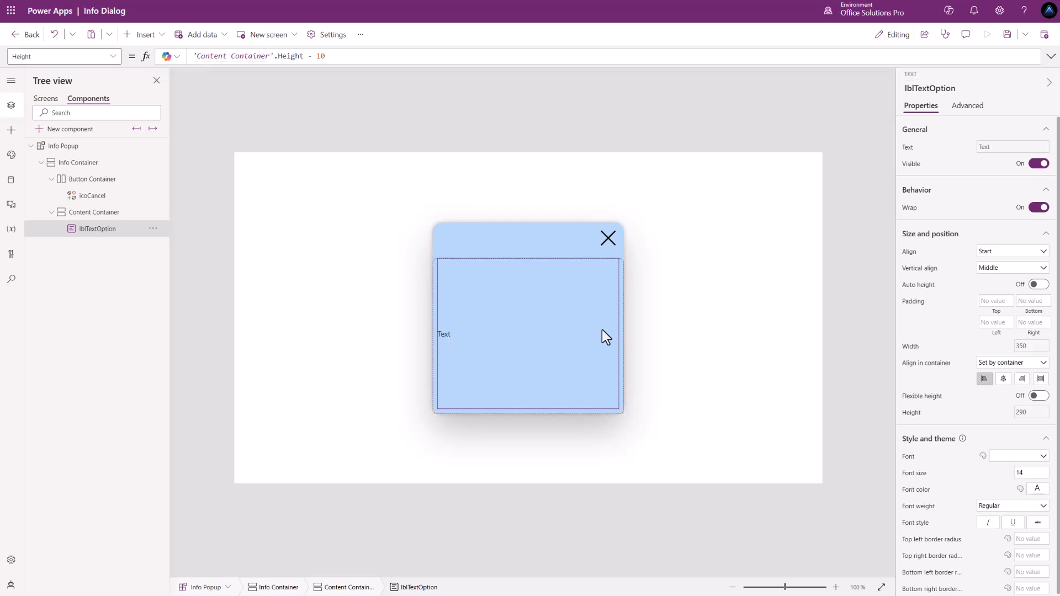
Step: Align the text of lblTextOption vertically to Top and bind its font size to 'Info Popup'.TextFontSize
{"action": "left_click", "coordinate": [1013, 269]}
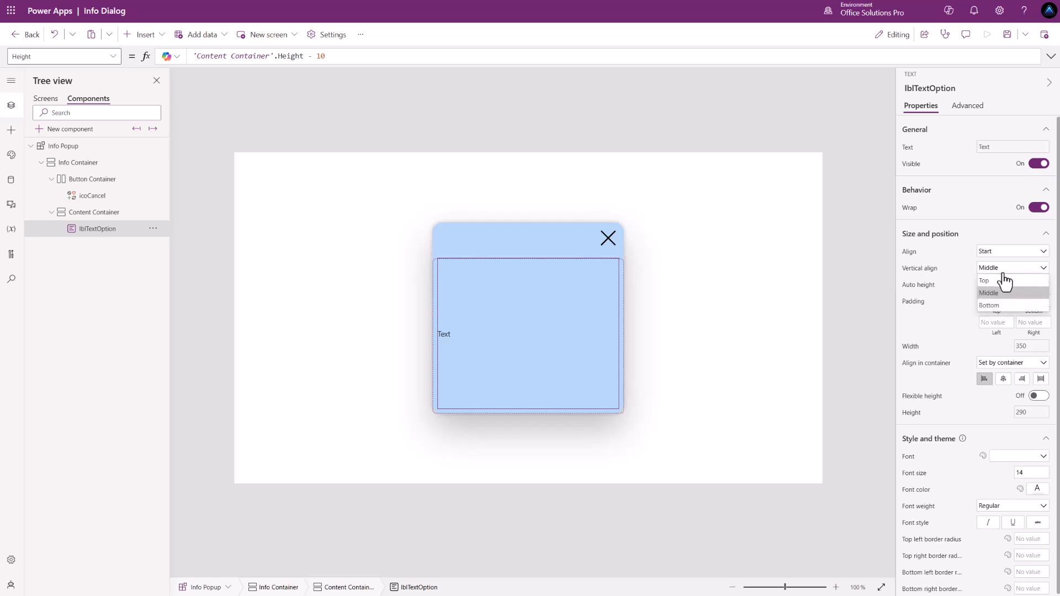
{"action": "left_click", "coordinate": [1001, 281]}
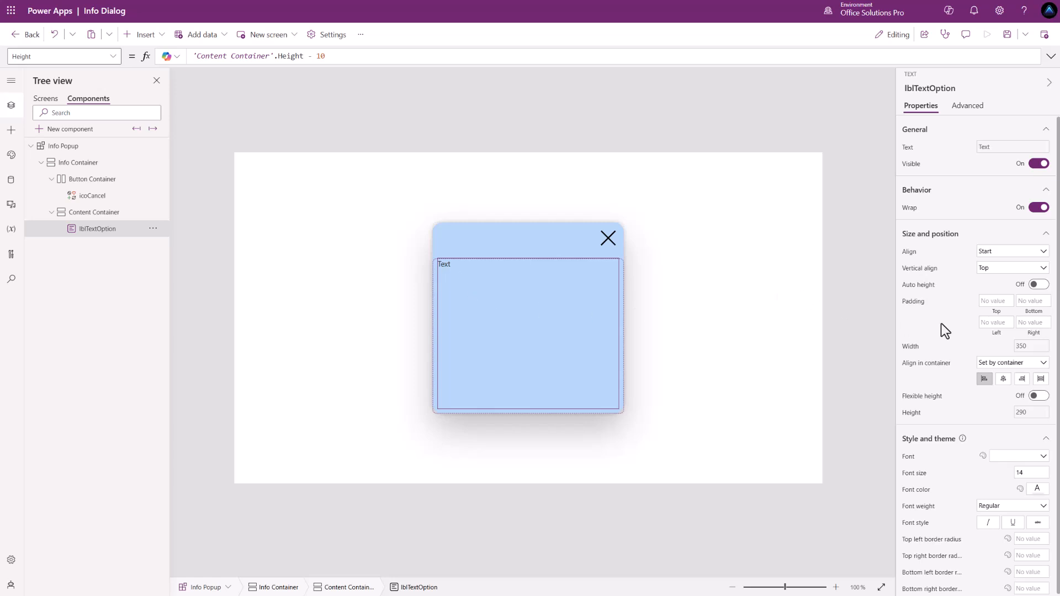
{"action": "left_click", "coordinate": [916, 474]}
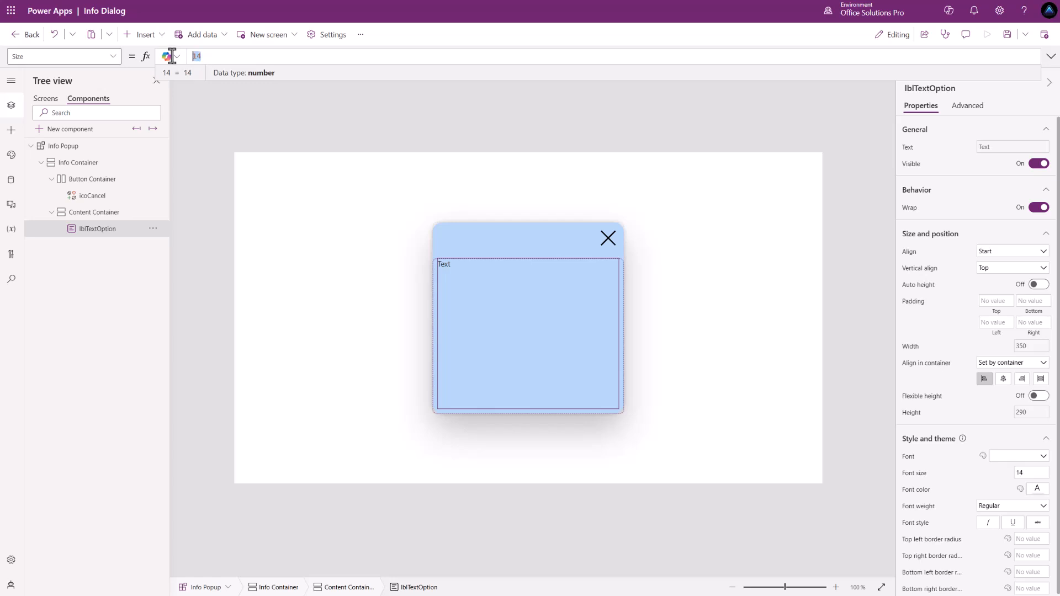
{"action": "type", "text": "Info Po"}
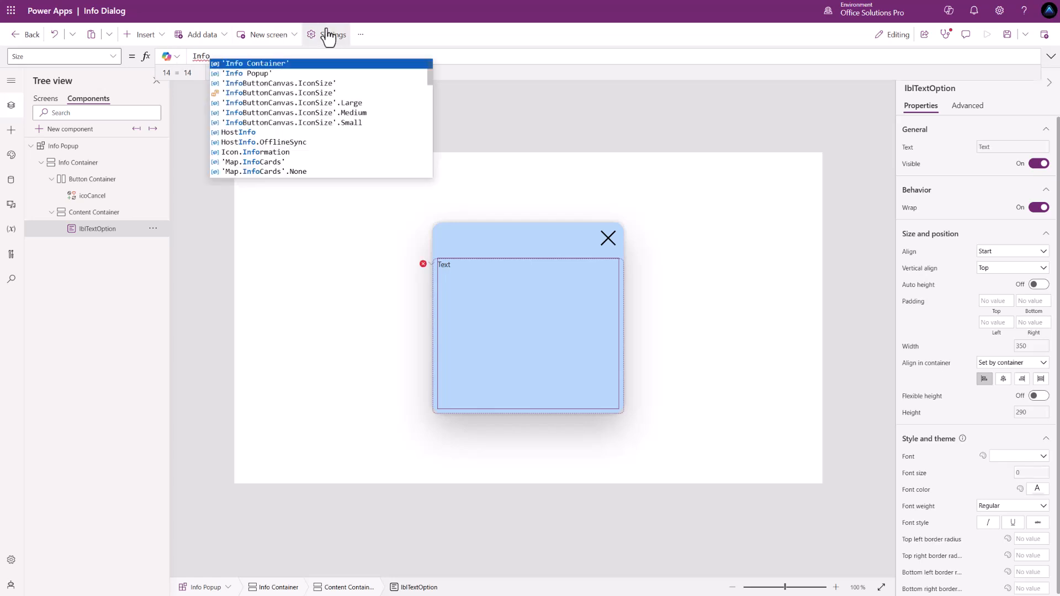
{"action": "key", "text": "Tab"}
{"action": "type", "text": ".F"}
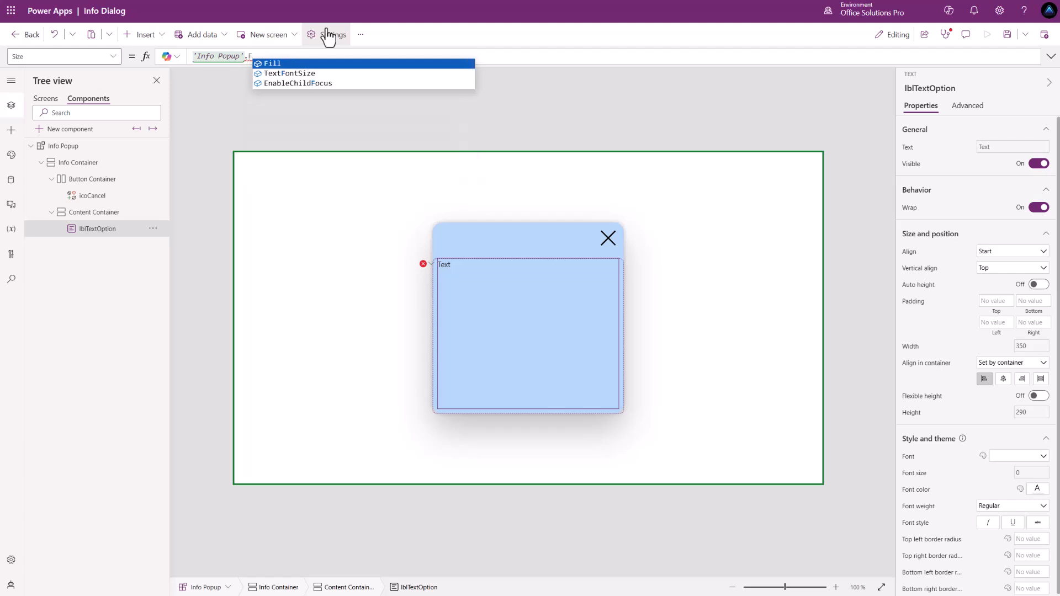
{"action": "left_click", "coordinate": [314, 73]}
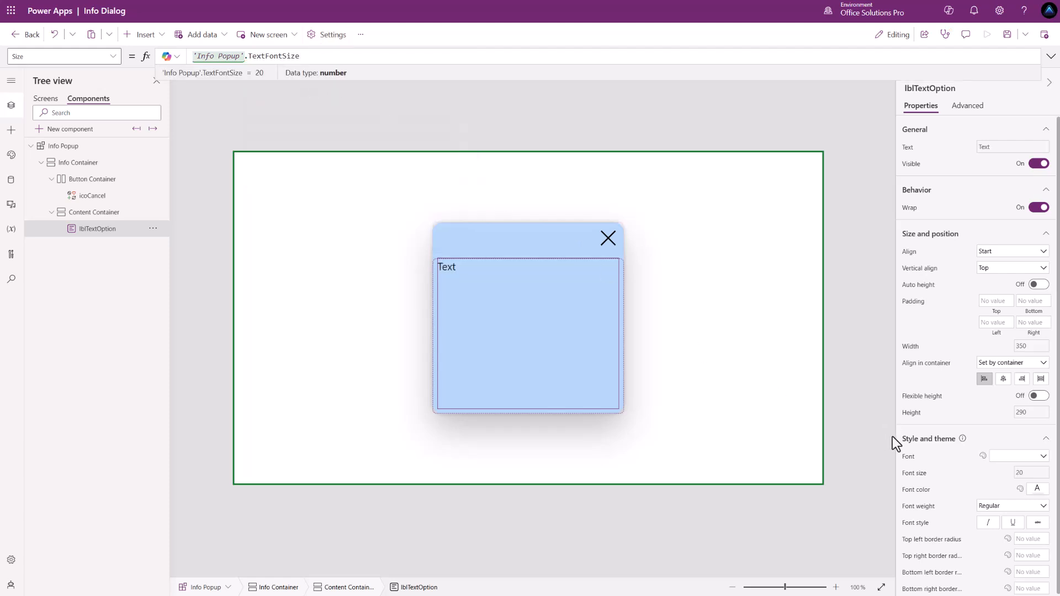
Step: Bind the FontColor of lblTextOption to 'Info Popup'.TextColor
{"action": "left_click", "coordinate": [918, 491]}
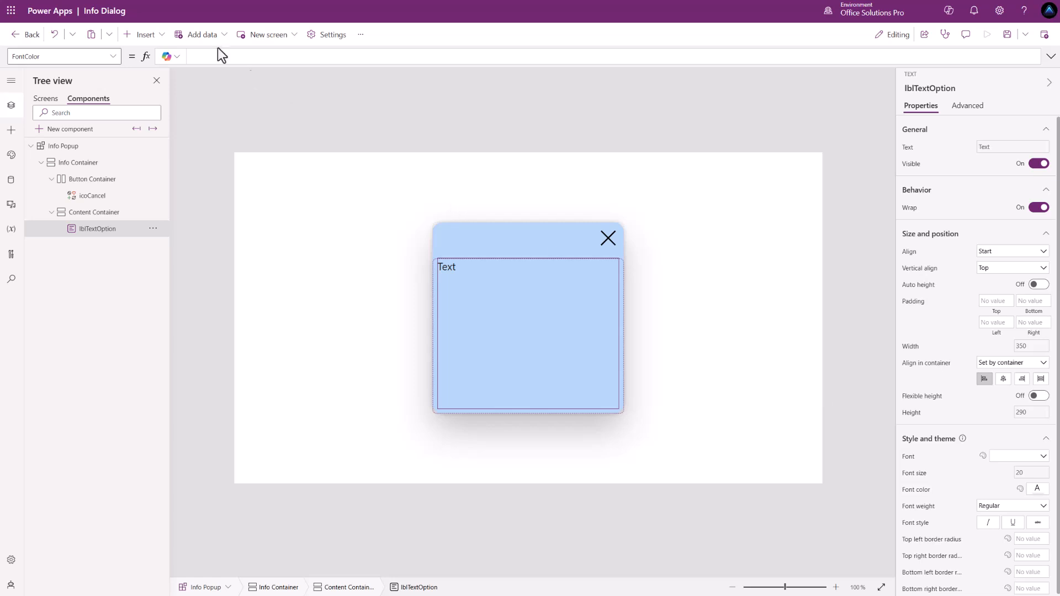
{"action": "type", "text": "Info"}
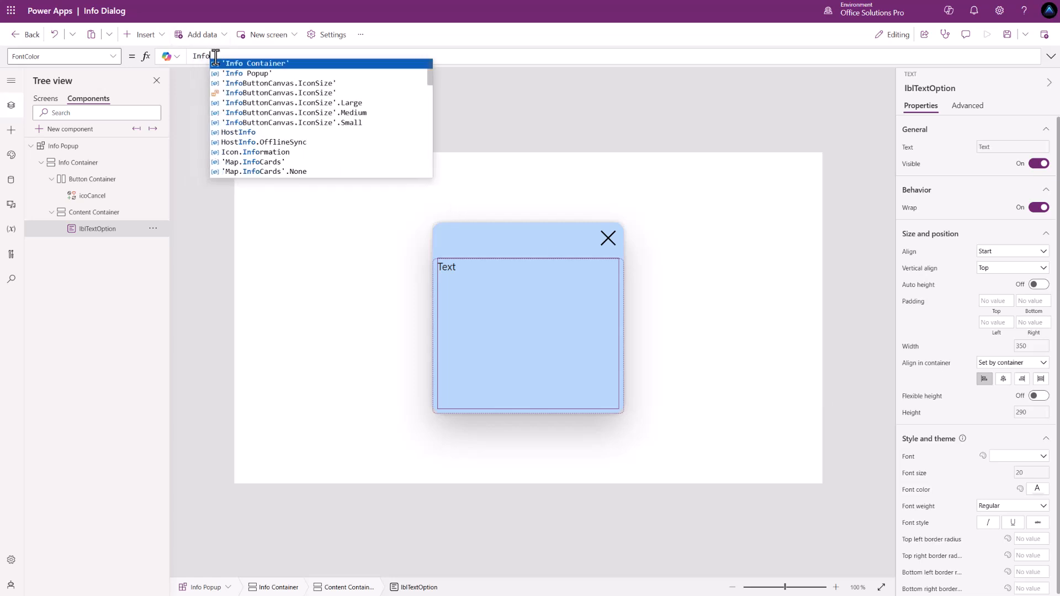
{"action": "key", "text": "Down"}
{"action": "key", "text": "Tab"}
{"action": "type", "text": ".Te"}
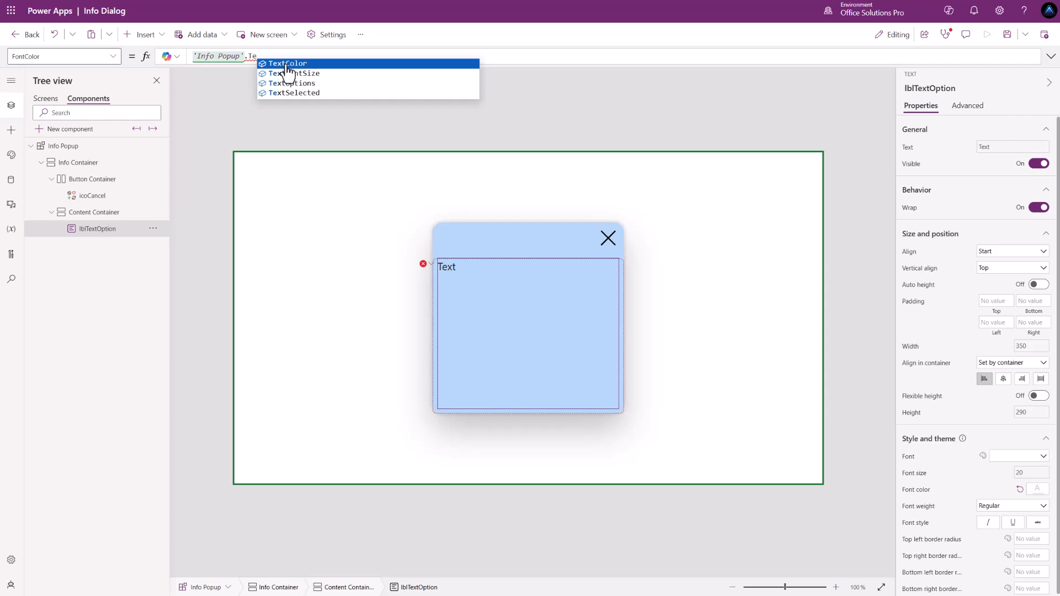
{"action": "left_click", "coordinate": [287, 65]}
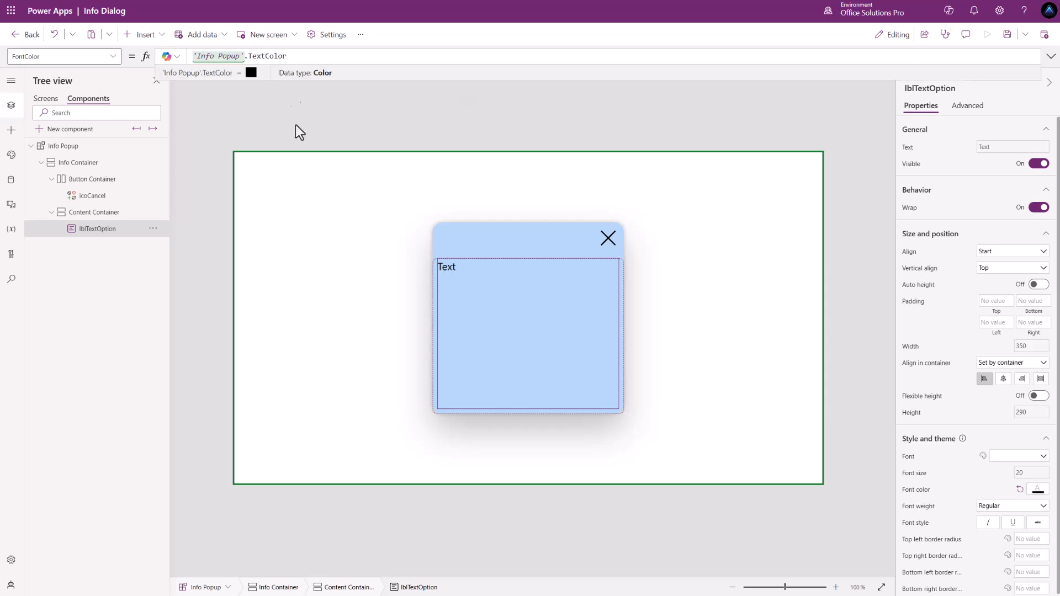
{"action": "left_click", "coordinate": [454, 279]}
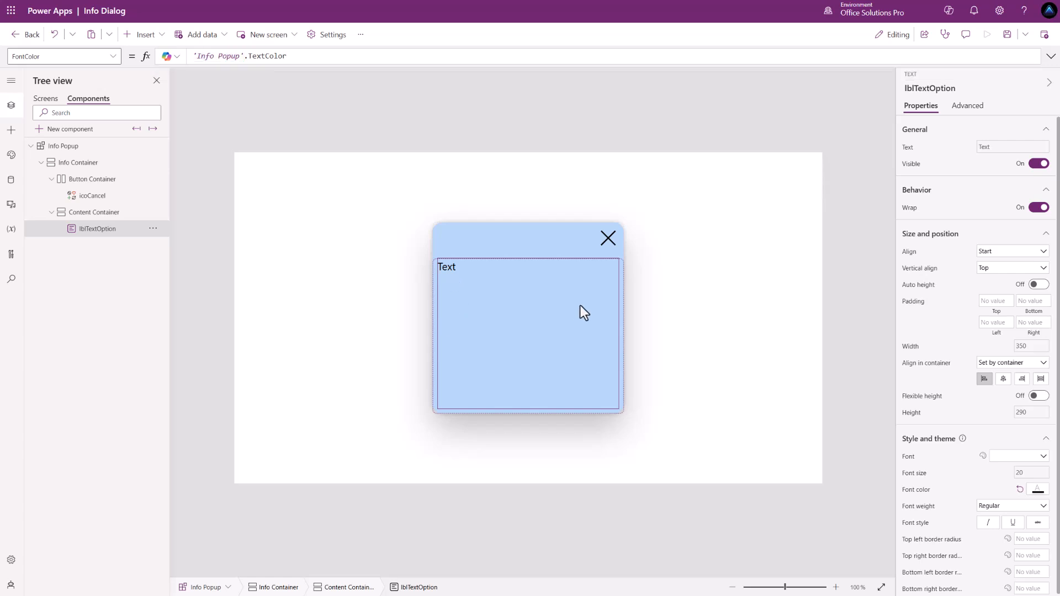
Step: Open the Info Popup component's Text Options default record in an enlarged formula editor and format it across several lines
{"action": "left_click", "coordinate": [849, 315]}
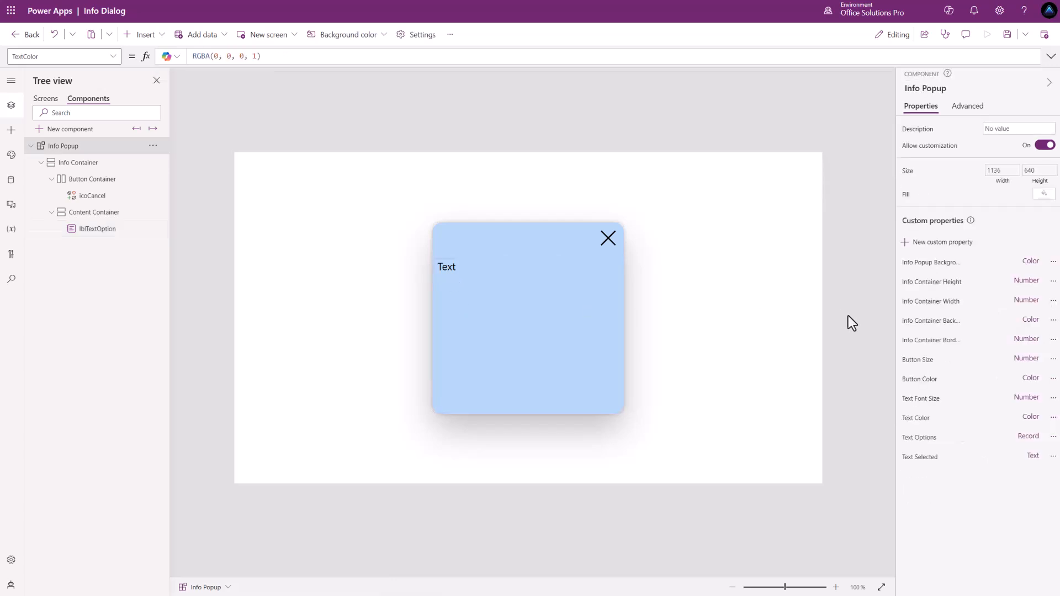
{"action": "left_click", "coordinate": [922, 439]}
{"action": "left_click_drag", "start_coordinate": [588, 81], "coordinate": [497, 253]}
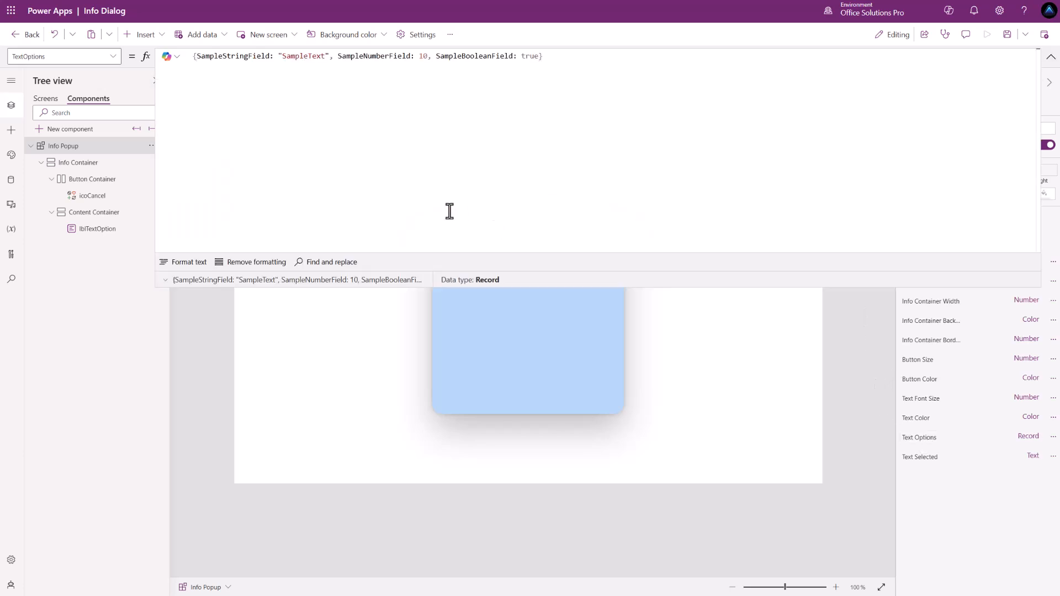
{"action": "left_click", "coordinate": [189, 269]}
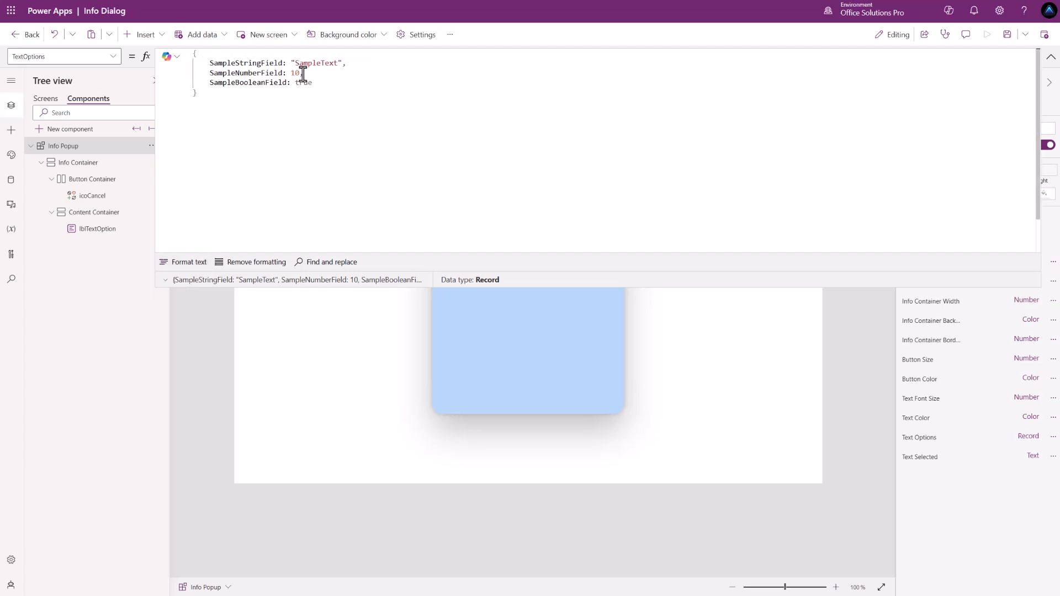
Step: Rename the three sample fields of the Text Options record to SearchBar, FormAsterisk and ApplyFilters
{"action": "left_click_drag", "start_coordinate": [210, 63], "coordinate": [284, 63]}
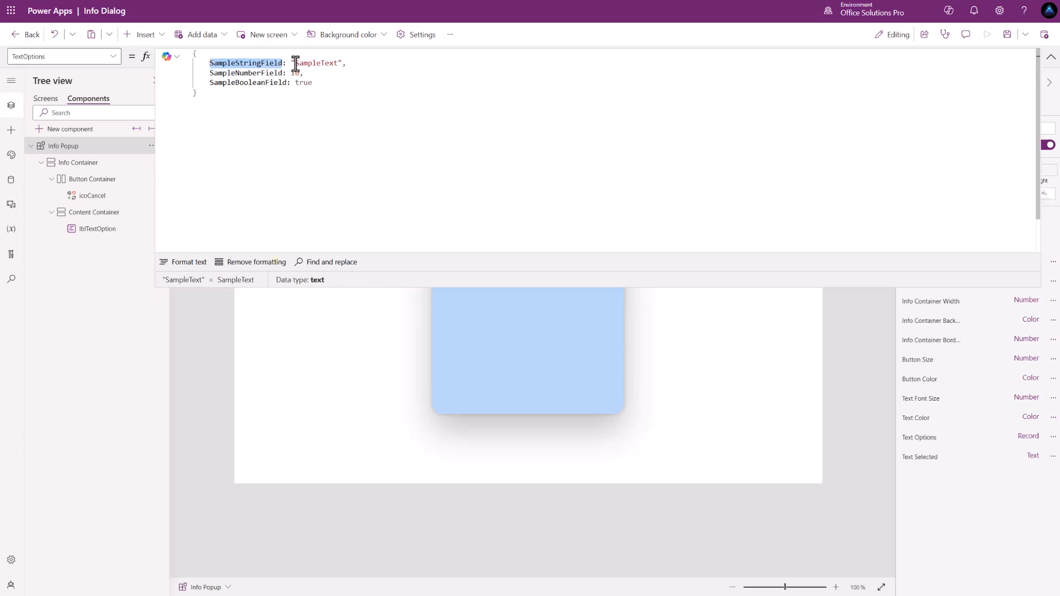
{"action": "type", "text": "SearchBar"}
{"action": "left_click_drag", "start_coordinate": [211, 72], "coordinate": [291, 71]}
{"action": "type", "text": "FormAster"}
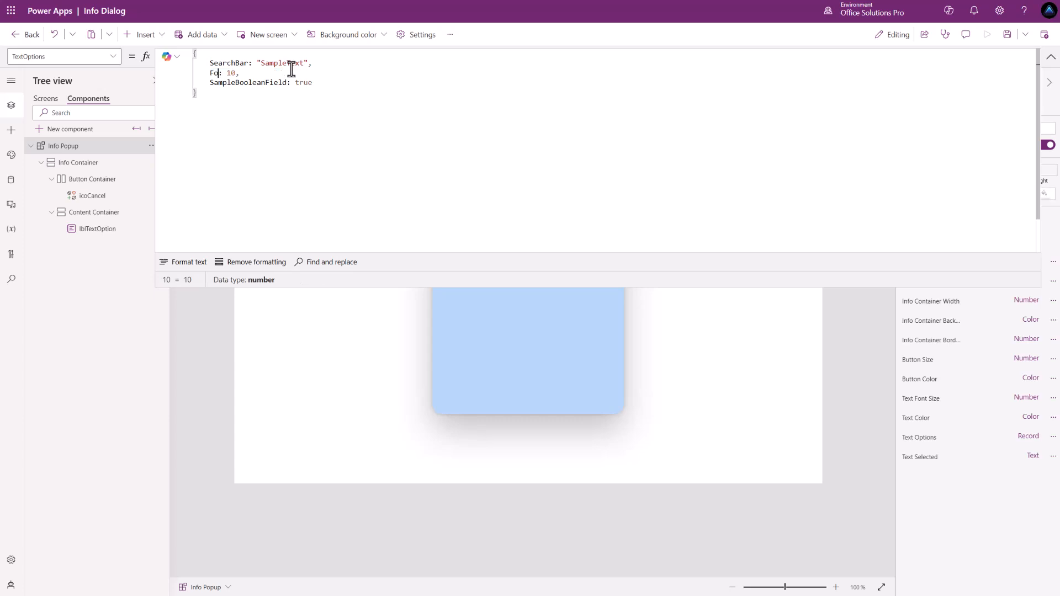
{"action": "type", "text": "isk"}
{"action": "double_click", "coordinate": [212, 84]}
{"action": "left_click_drag", "start_coordinate": [210, 88], "coordinate": [291, 83]}
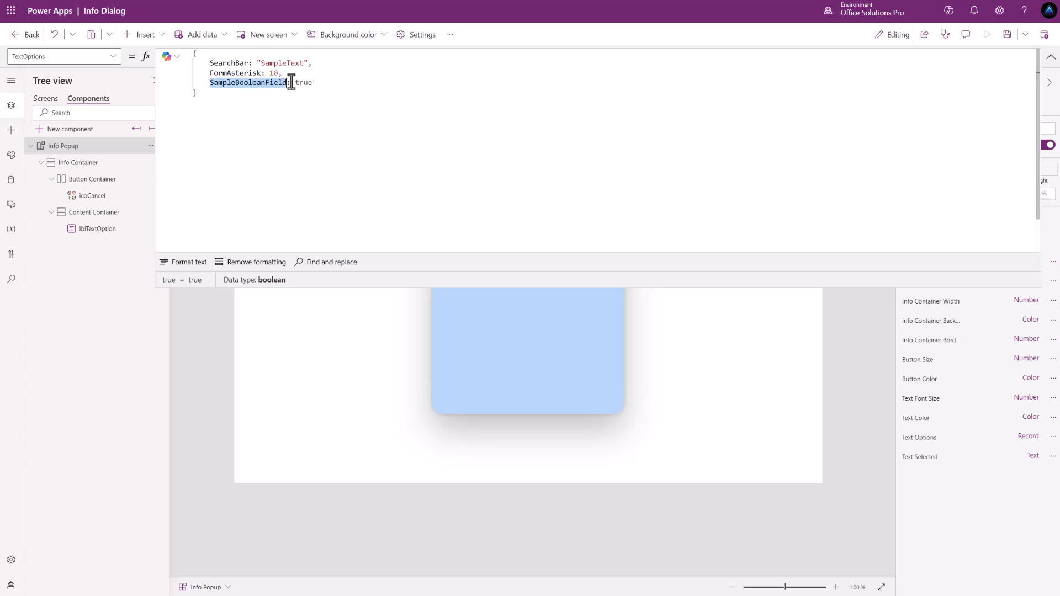
{"action": "type", "text": "ApplyFilters"}
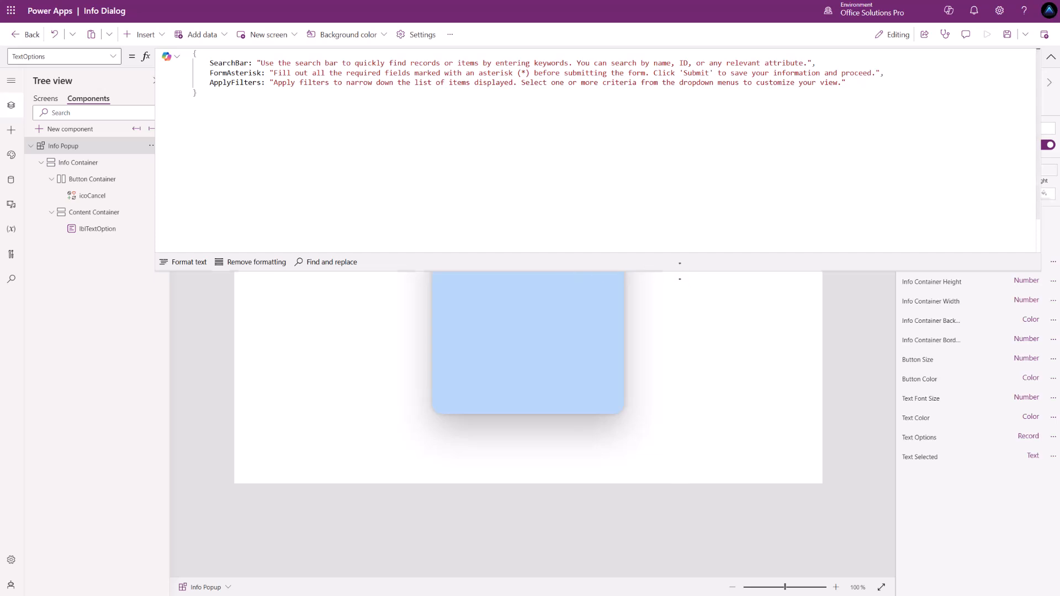
Step: Shrink the enlarged formula editor and set the Info Popup's Text Selected default to 'Info Popup'.TextOptions.SearchBar
{"action": "left_click_drag", "start_coordinate": [683, 272], "coordinate": [683, 70]}
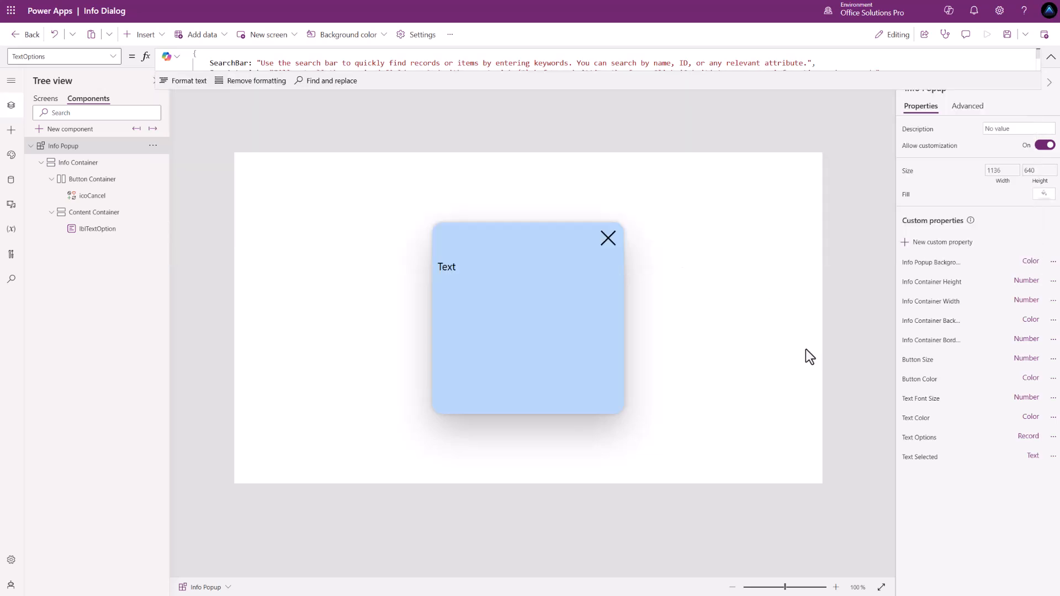
{"action": "left_click", "coordinate": [923, 458]}
{"action": "left_click_drag", "start_coordinate": [194, 56], "coordinate": [222, 57]}
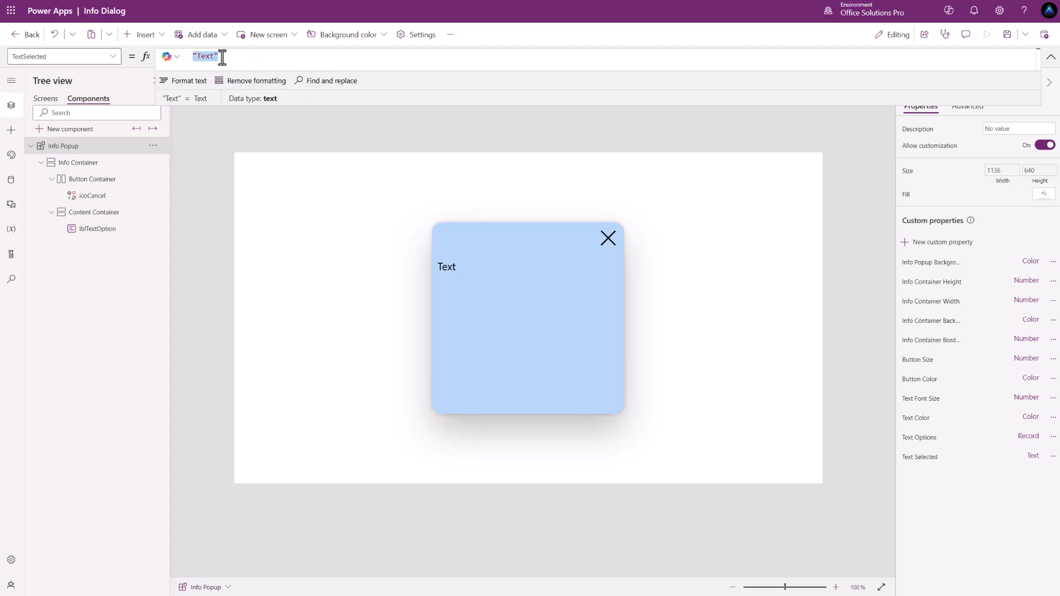
{"action": "type", "text": "'Info Popup'.te"}
{"action": "left_click", "coordinate": [309, 85]}
{"action": "type", "text": "."}
{"action": "left_click", "coordinate": [309, 83]}
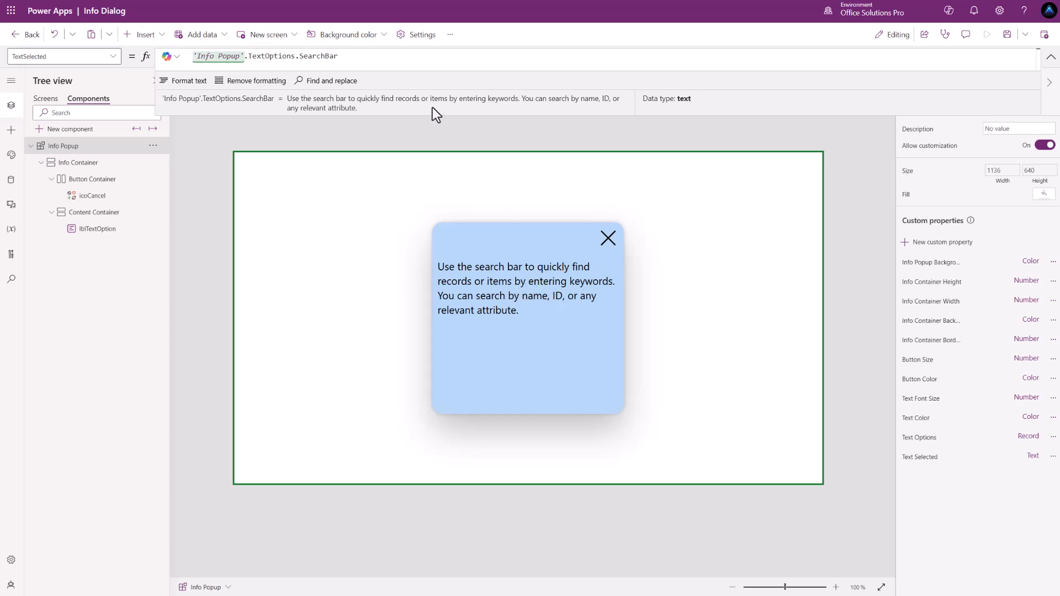
Step: Change the option in the Text Selected formula to ApplyFilters, giving 'Info Popup'.TextOptions.ApplyFilters
{"action": "key", "text": "BackSpace"}
{"action": "key", "text": "BackSpace"}
{"action": "key", "text": "BackSpace"}
{"action": "key", "text": "BackSpace"}
{"action": "key", "text": "BackSpace"}
{"action": "key", "text": "BackSpace"}
{"action": "key", "text": "BackSpace"}
{"action": "key", "text": "BackSpace"}
{"action": "key", "text": "BackSpace"}
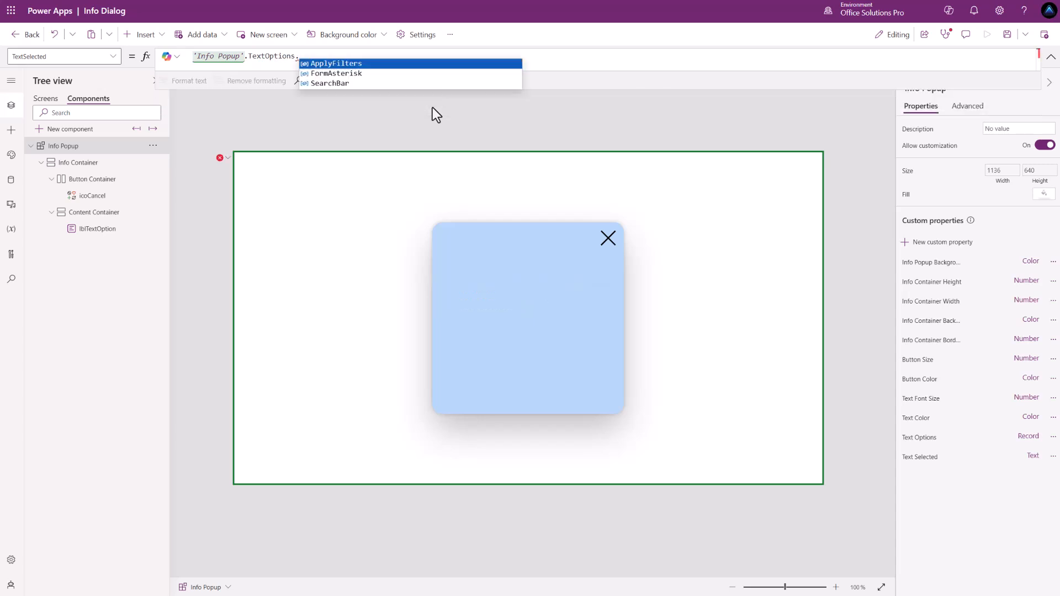
{"action": "left_click", "coordinate": [375, 64]}
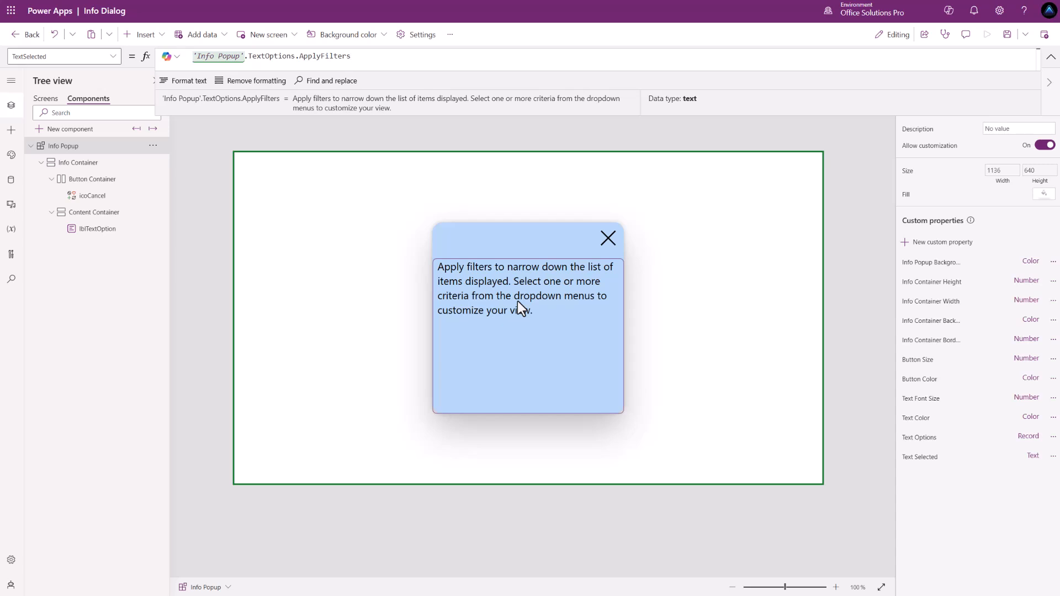
{"action": "left_click", "coordinate": [63, 144]}
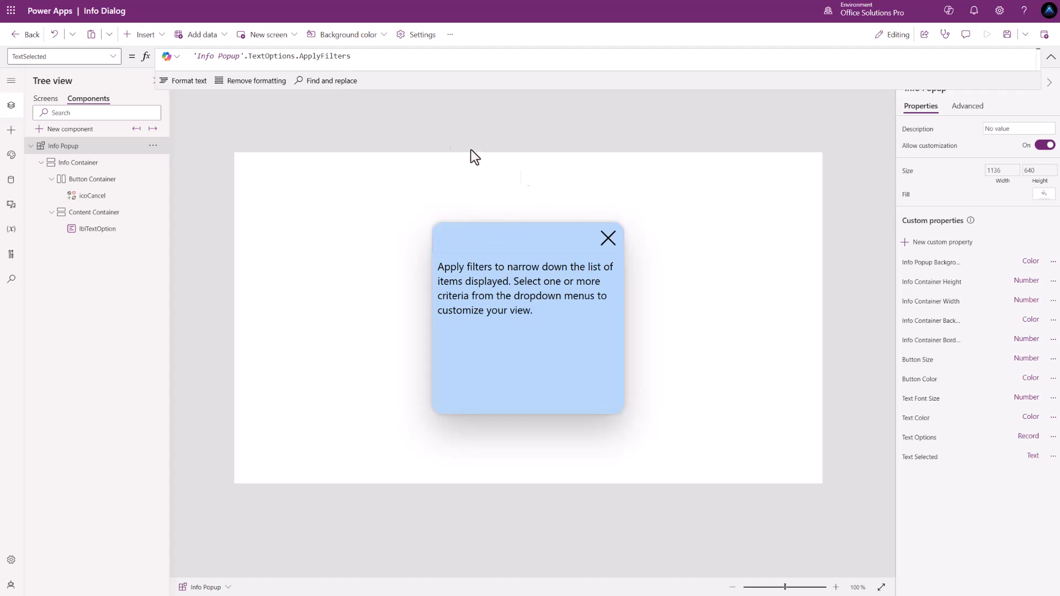
Step: Review the App checker's accessibility results for the component library, and close the checker
{"action": "left_click", "coordinate": [946, 34]}
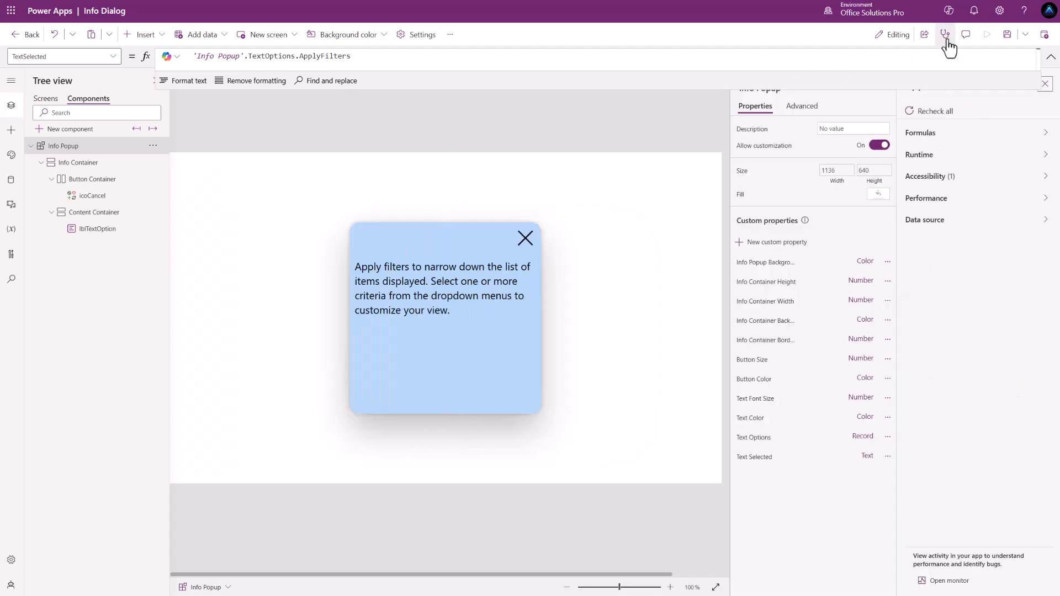
{"action": "left_click", "coordinate": [938, 179]}
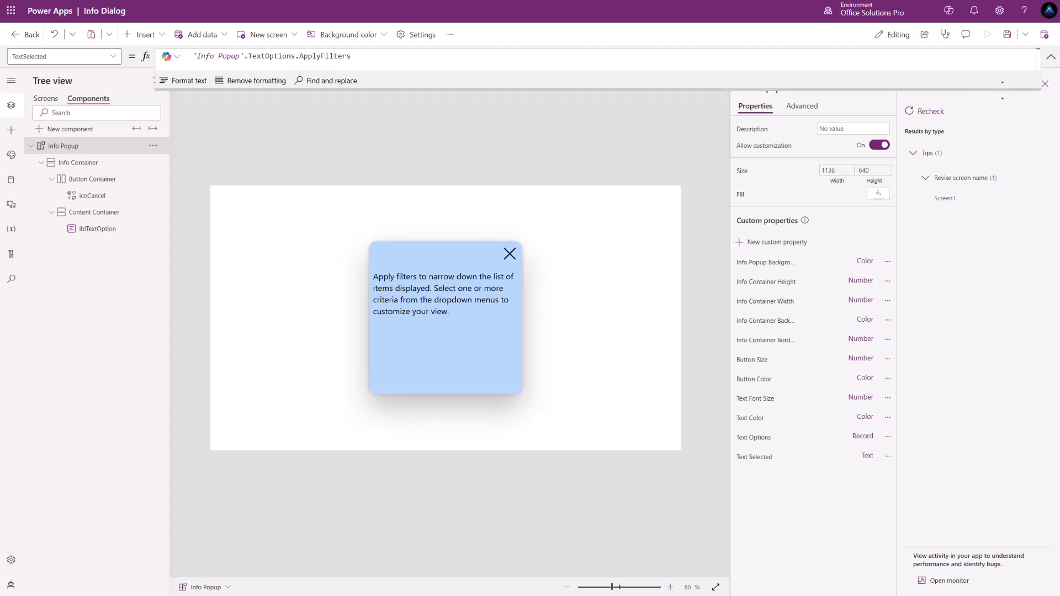
{"action": "left_click", "coordinate": [908, 85]}
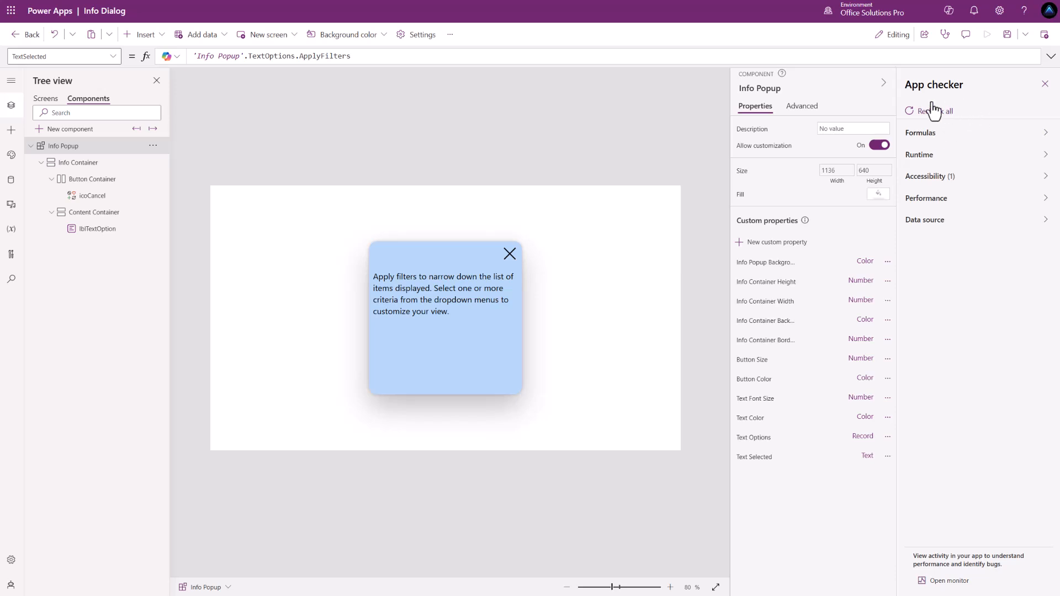
{"action": "left_click", "coordinate": [1045, 85]}
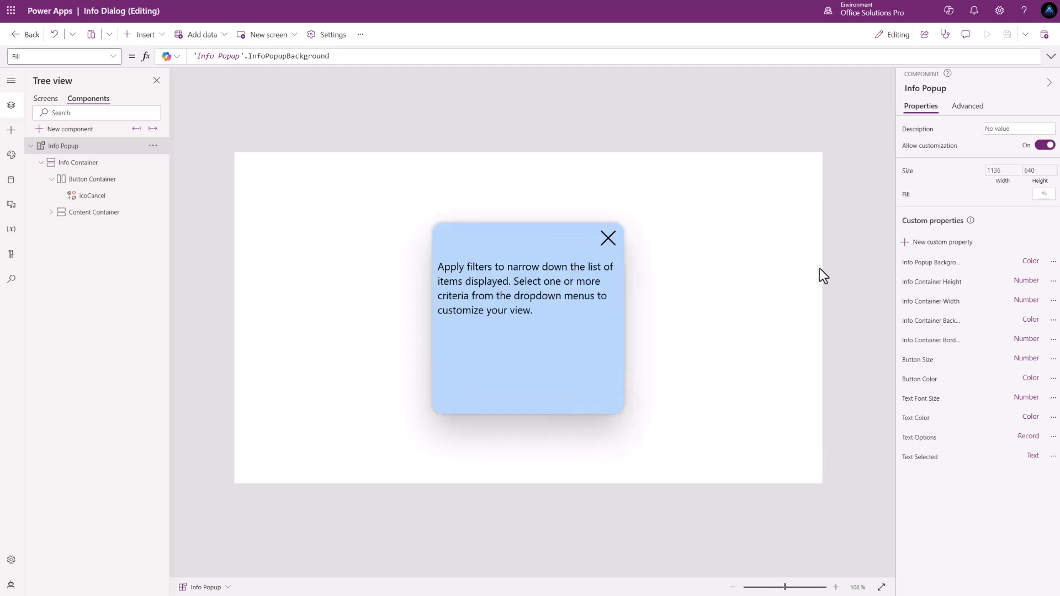
Step: Create a custom property for Info Popup named Close OnSelect, with property type Event and data type Text
{"action": "left_click", "coordinate": [940, 247]}
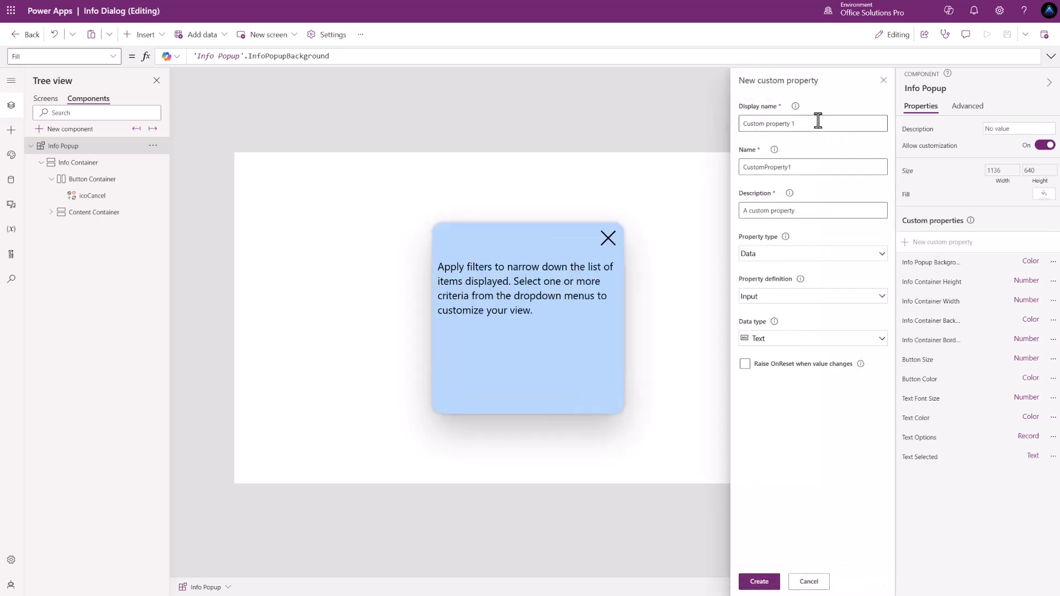
{"action": "left_click_drag", "start_coordinate": [811, 122], "coordinate": [714, 123]}
{"action": "type", "text": "Clo"}
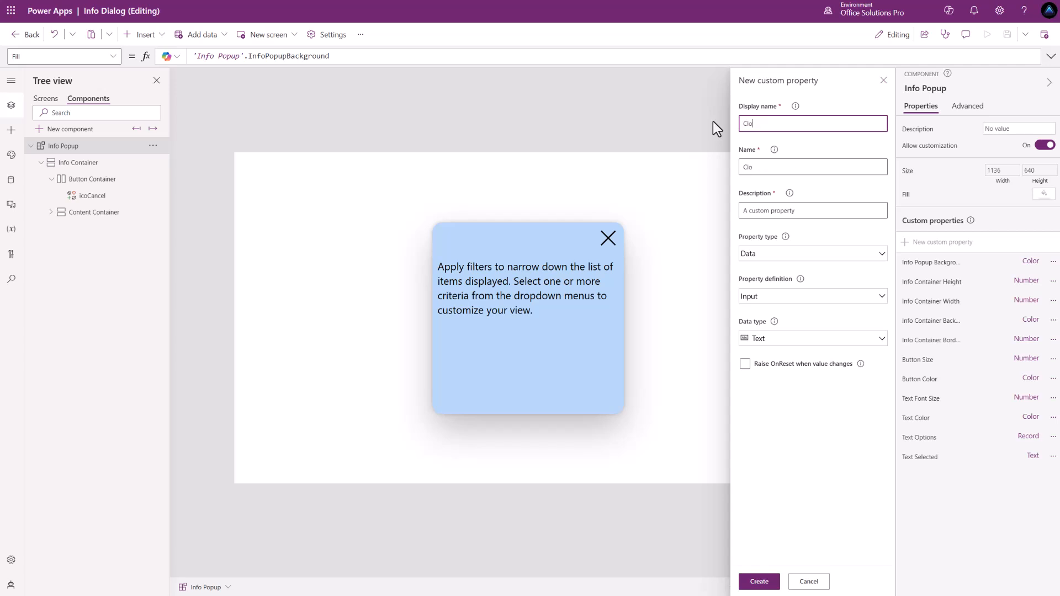
{"action": "type", "text": "se OnSelect"}
{"action": "left_click", "coordinate": [805, 257]}
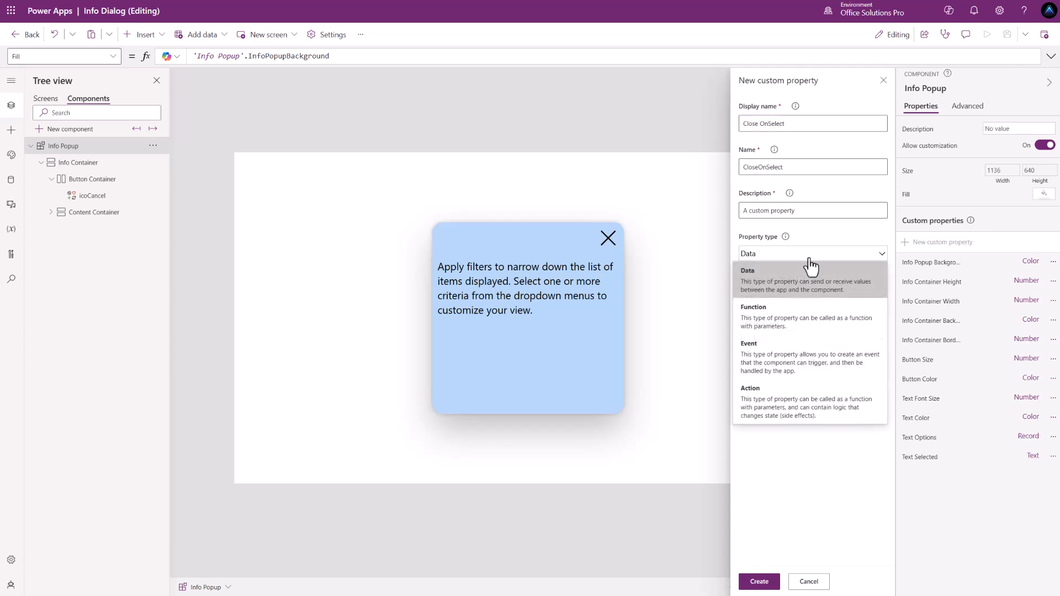
{"action": "left_click", "coordinate": [778, 356]}
{"action": "left_click", "coordinate": [794, 298]}
{"action": "left_click", "coordinate": [777, 317]}
{"action": "left_click", "coordinate": [758, 581]}
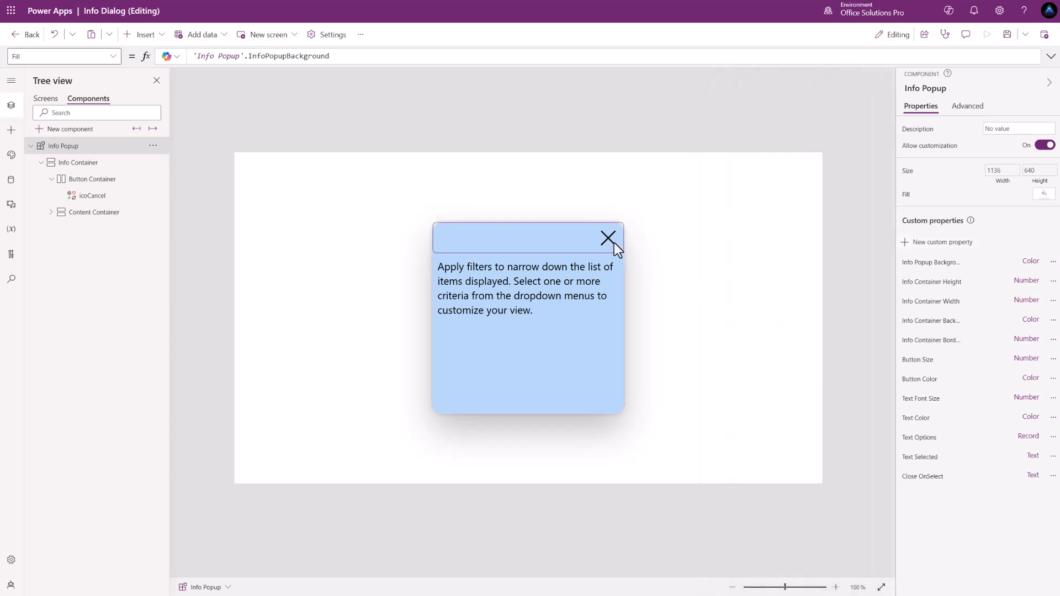
Step: Set the OnSelect of the icoCancel icon to 'Info Popup'.CloseOnSelect()
{"action": "left_click", "coordinate": [613, 242]}
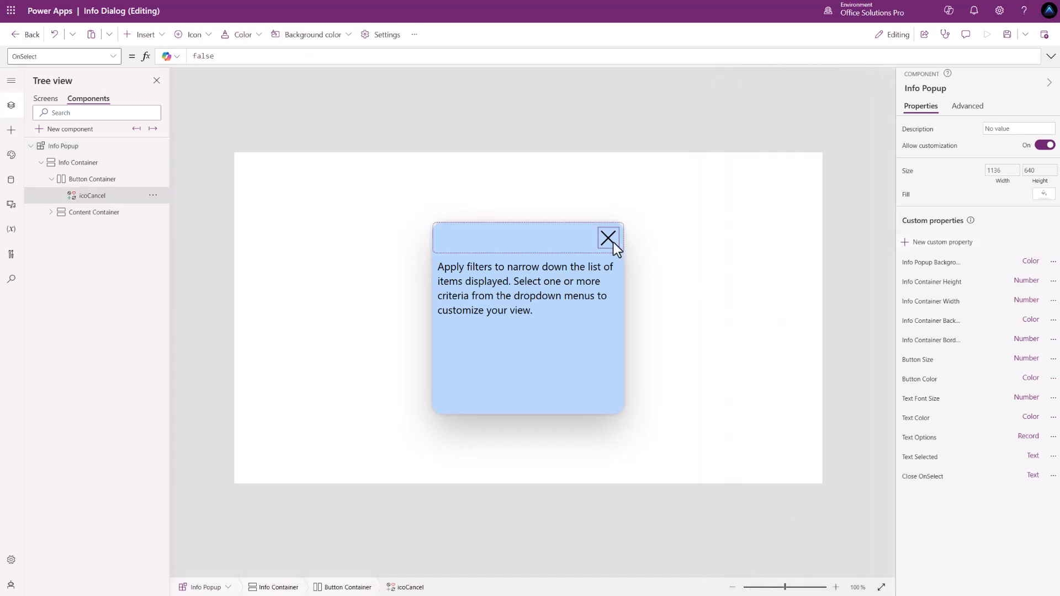
{"action": "left_click", "coordinate": [966, 109]}
{"action": "left_click", "coordinate": [937, 191]}
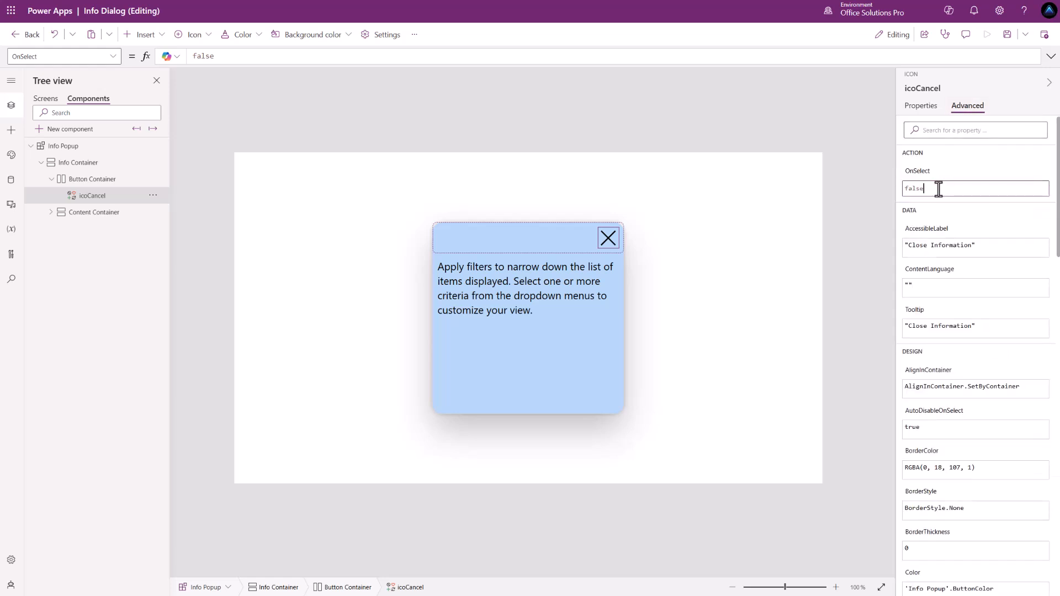
{"action": "type", "text": "A"}
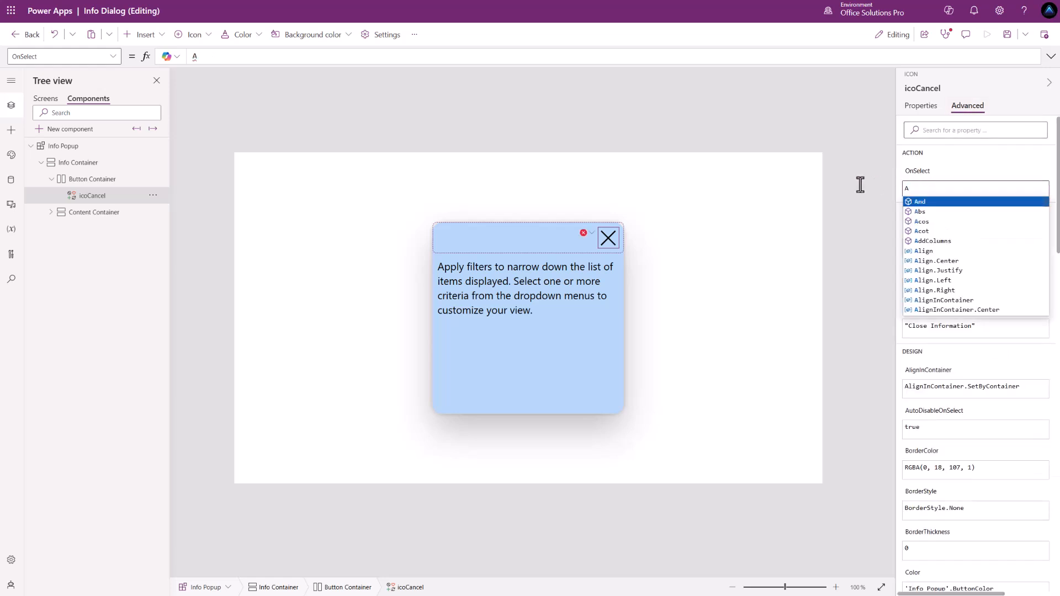
{"action": "key", "text": "BackSpace"}
{"action": "type", "text": "Info"}
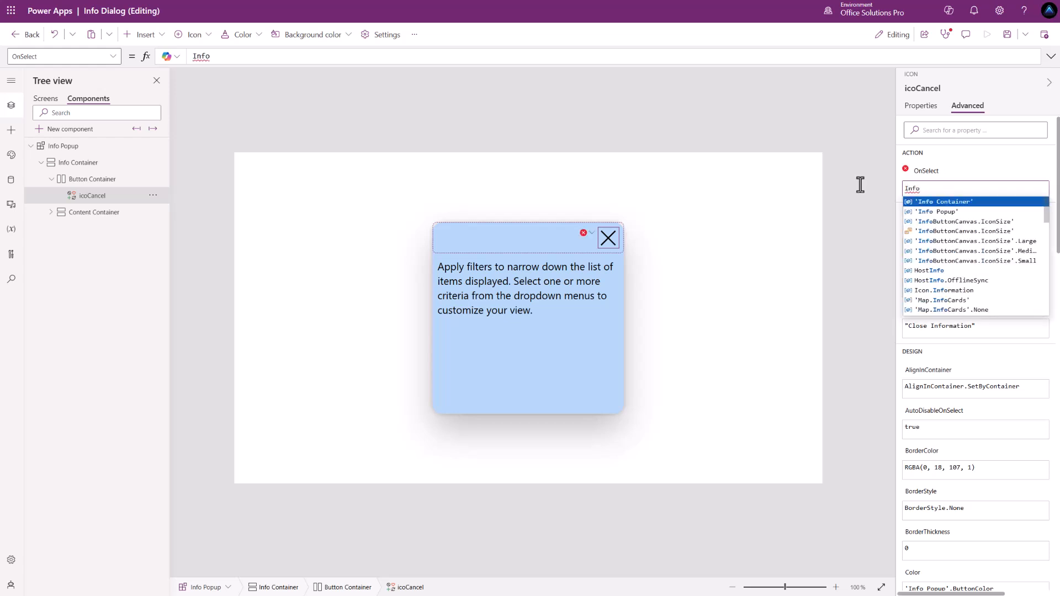
{"action": "key", "text": "Tab"}
{"action": "type", "text": ".Cl"}
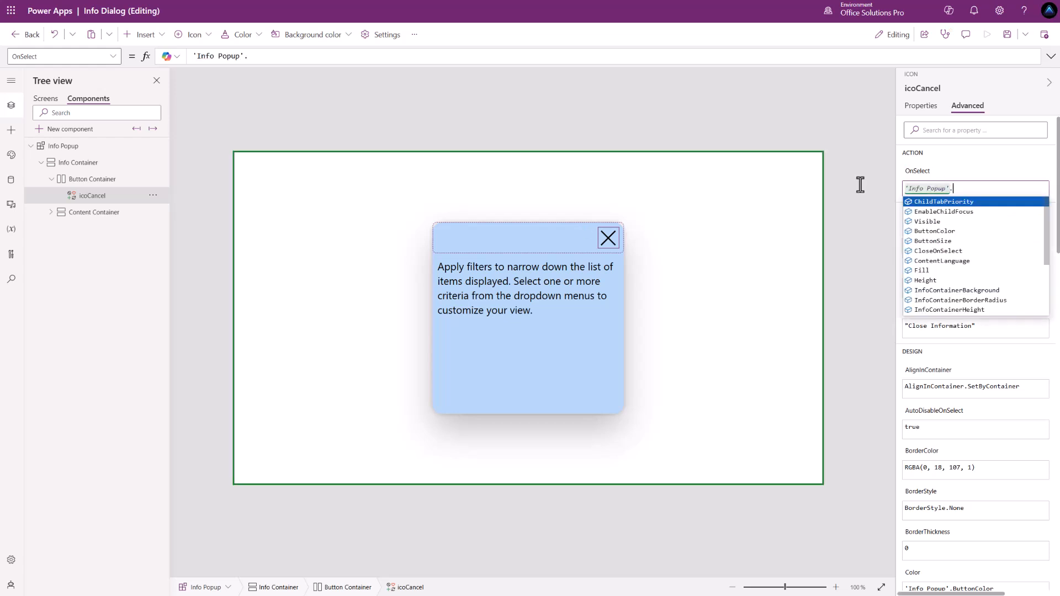
{"action": "key", "text": "Tab"}
{"action": "type", "text": "("}
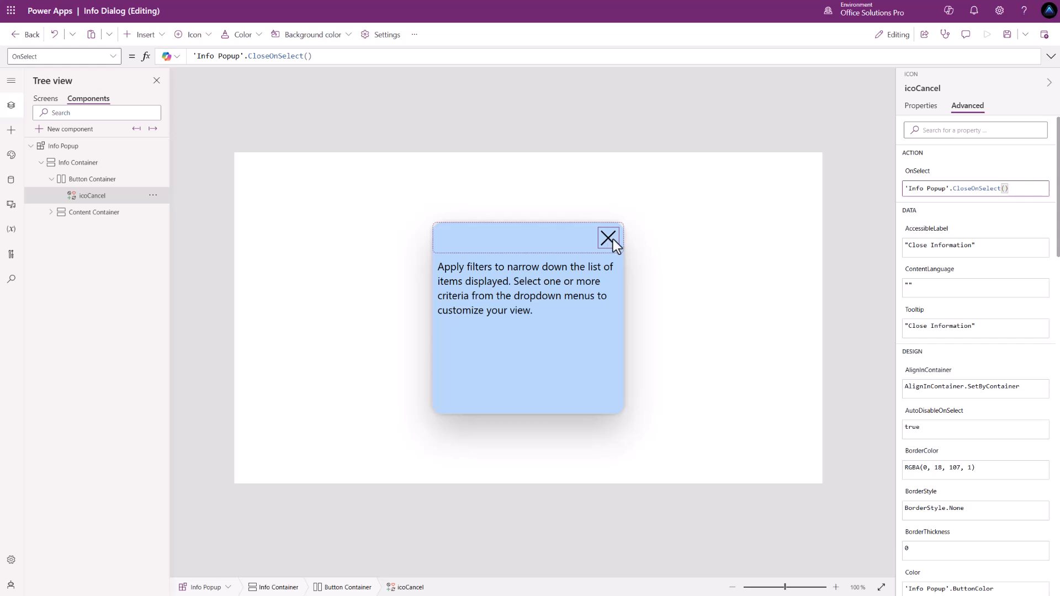
Step: Return to the Info Popup component's custom properties and save the component library
{"action": "left_click", "coordinate": [868, 352]}
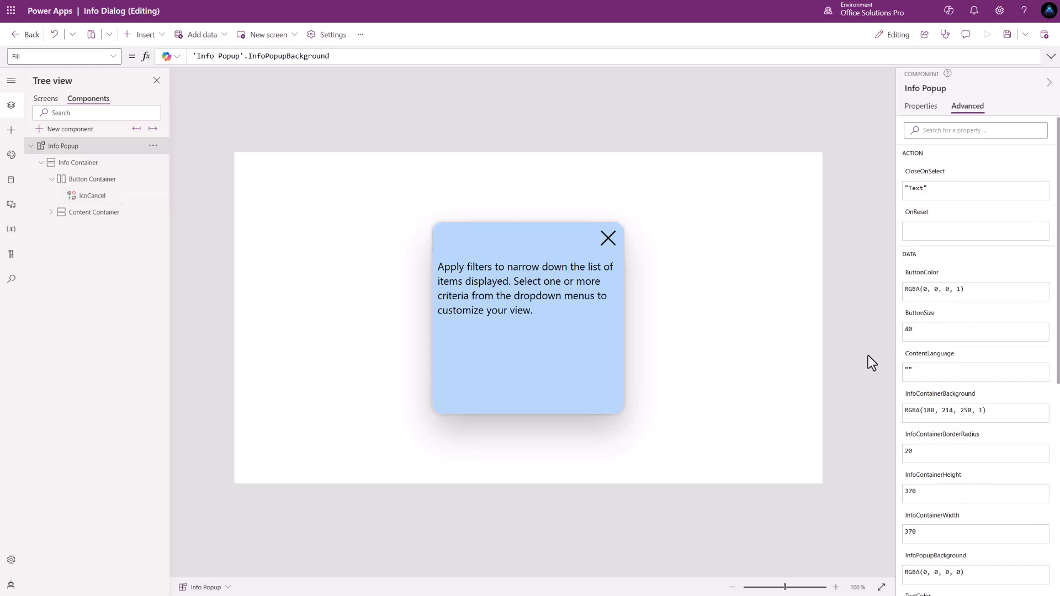
{"action": "left_click", "coordinate": [921, 108]}
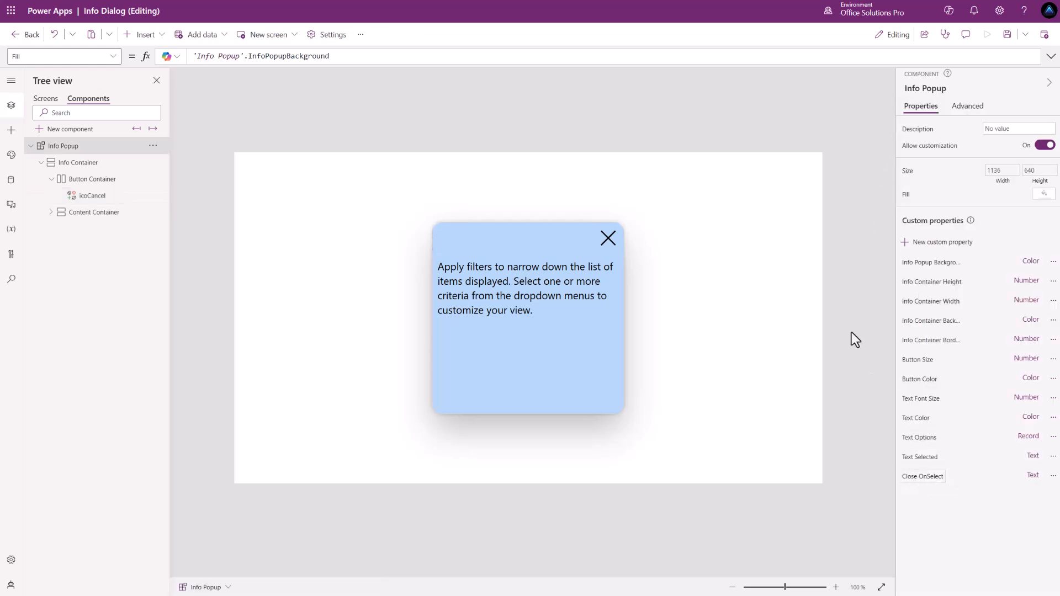
{"action": "left_click", "coordinate": [1008, 36]}
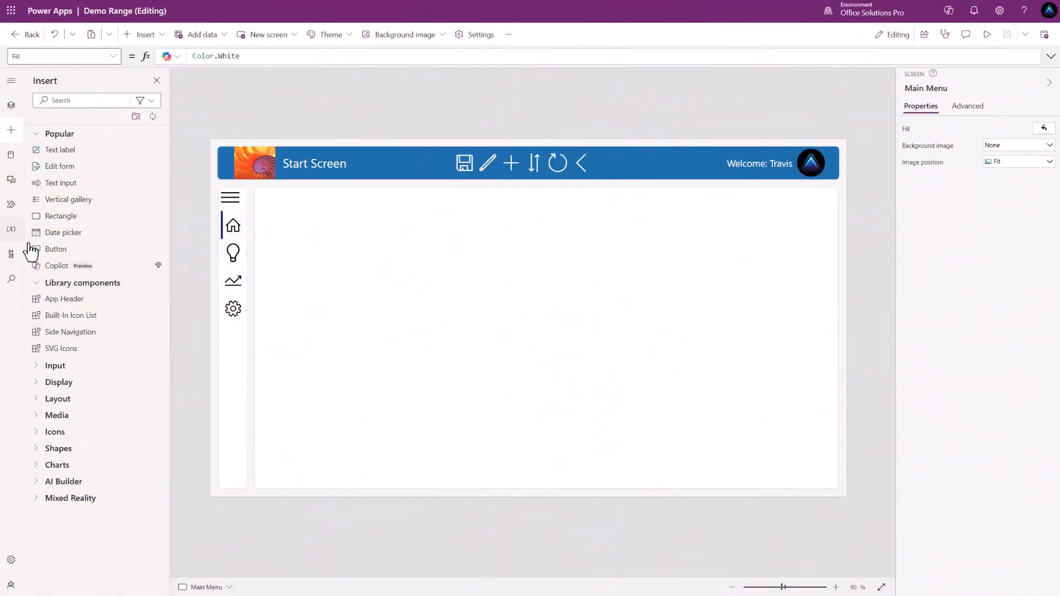
Step: In the Demo Range app, import Info Popup from the Info Dialog library and insert it on the Main Menu screen
{"action": "left_click", "coordinate": [136, 117]}
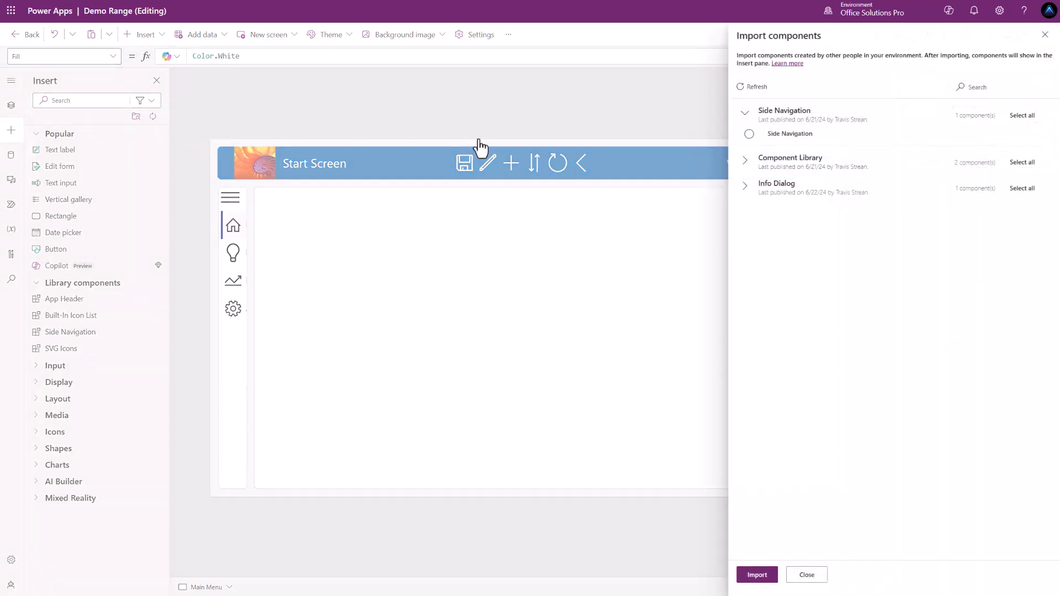
{"action": "left_click", "coordinate": [745, 187]}
{"action": "left_click", "coordinate": [749, 207]}
{"action": "left_click", "coordinate": [772, 576]}
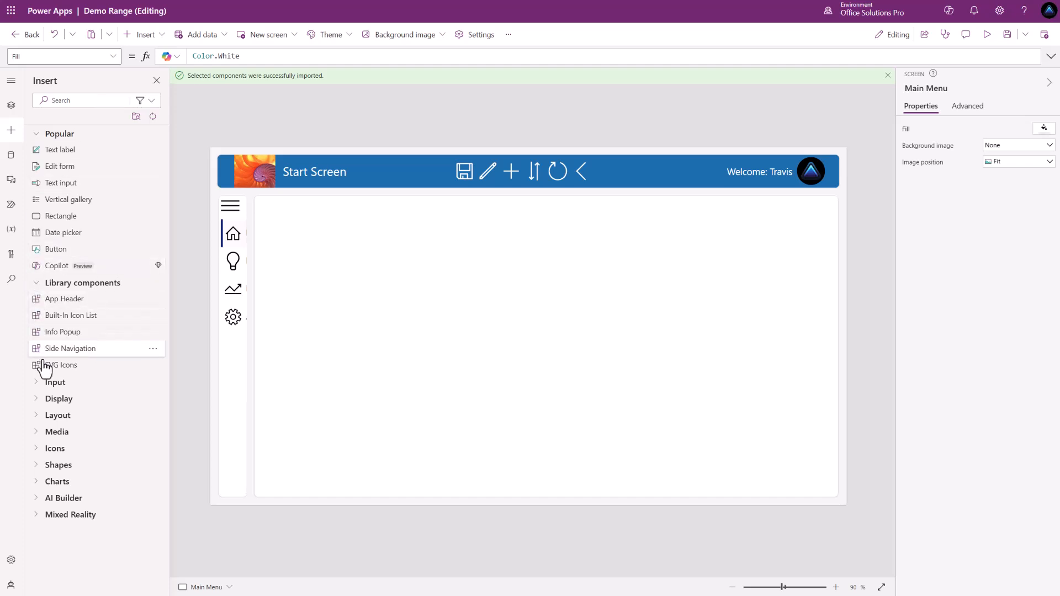
{"action": "left_click", "coordinate": [60, 334]}
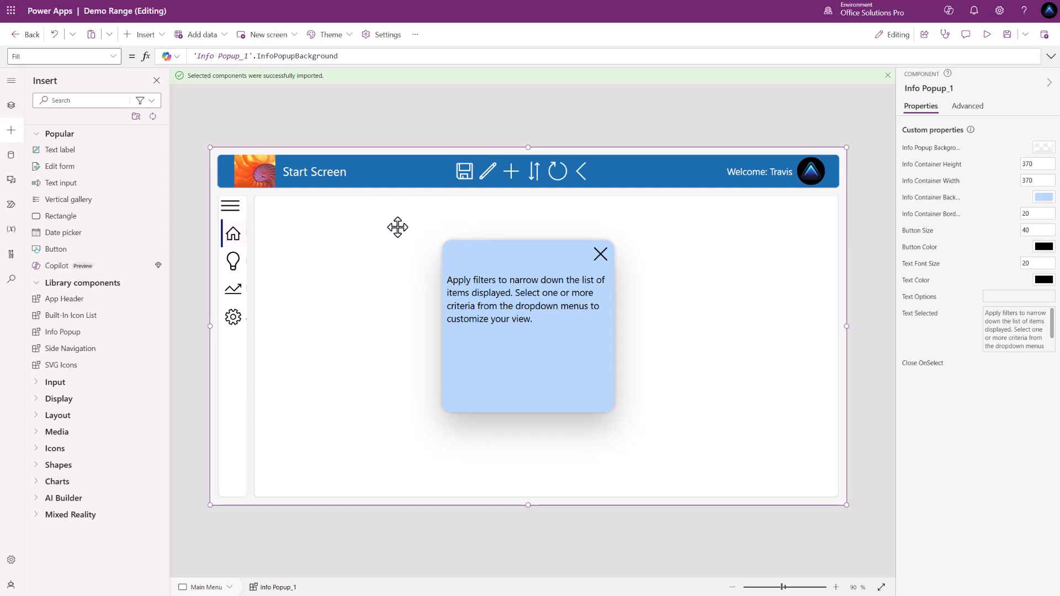
Step: Add UpdateContext({locInfoVisible: false}); as a new line in the Main Menu screen's OnVisible formula
{"action": "left_click", "coordinate": [303, 133]}
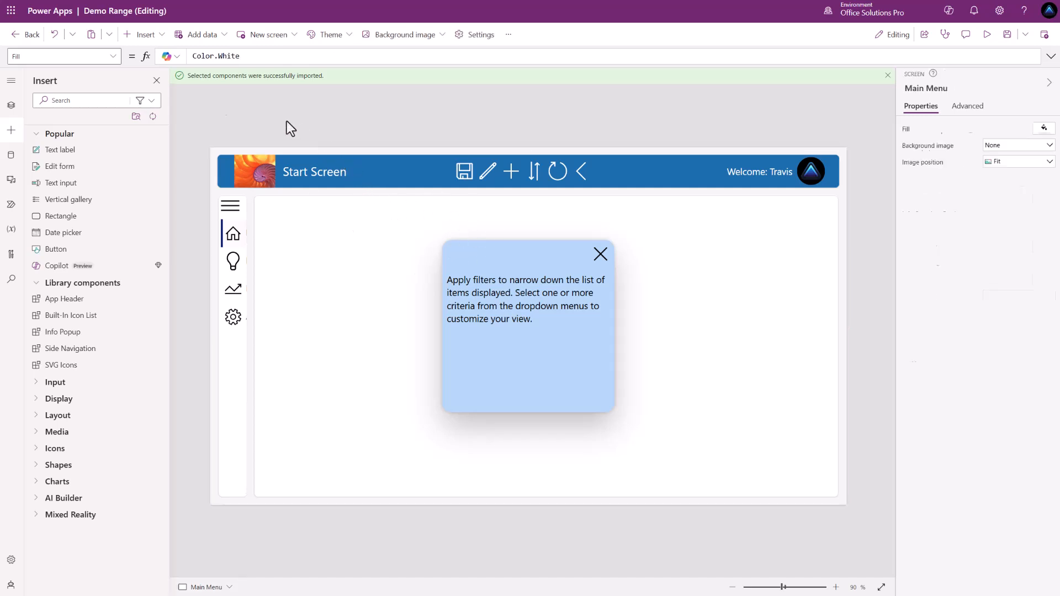
{"action": "left_click", "coordinate": [113, 56]}
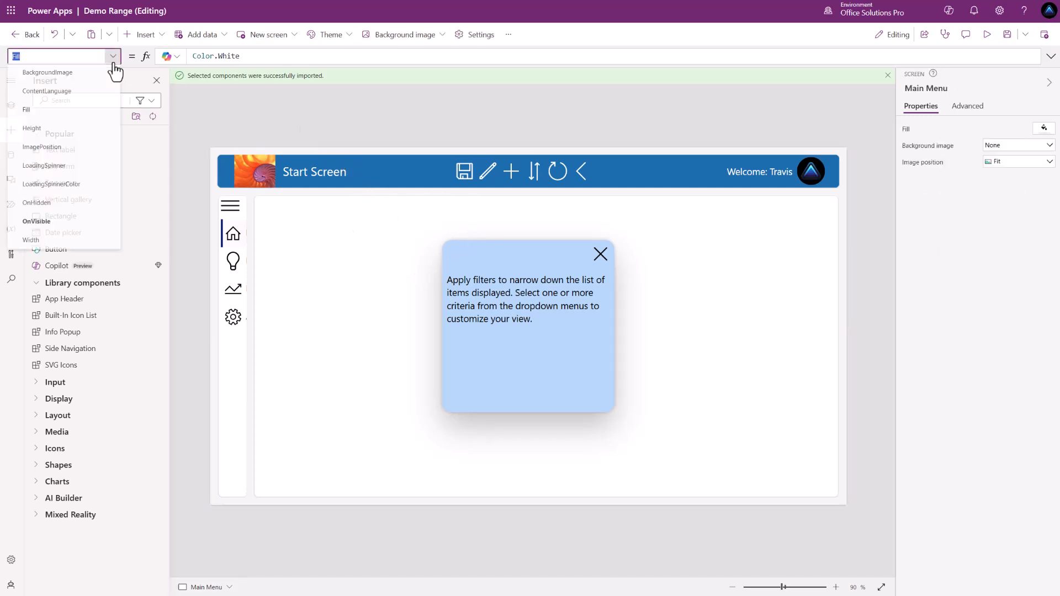
{"action": "left_click", "coordinate": [48, 227]}
{"action": "left_click_drag", "start_coordinate": [335, 65], "coordinate": [335, 145]}
{"action": "key", "text": "Return"}
{"action": "type", "text": "UpdateC"}
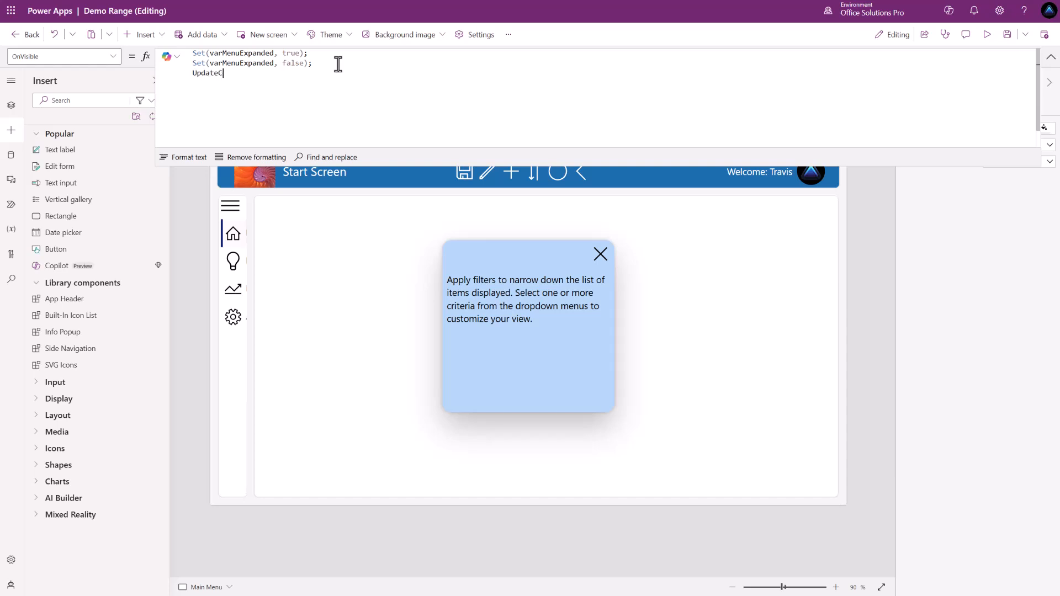
{"action": "type", "text": "ontext({"}
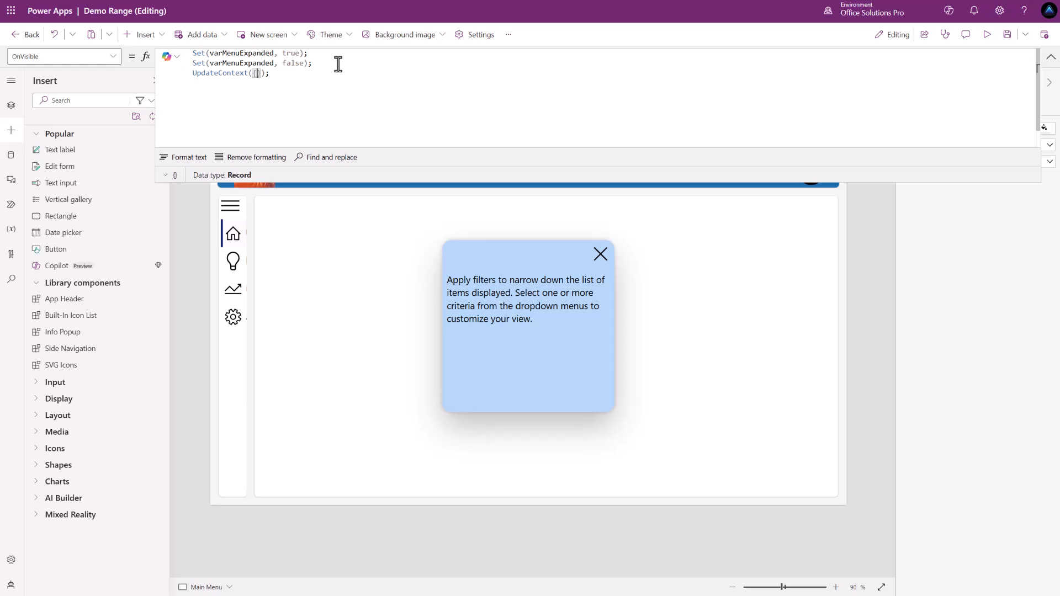
{"action": "type", "text": "locInfoVisible: false"}
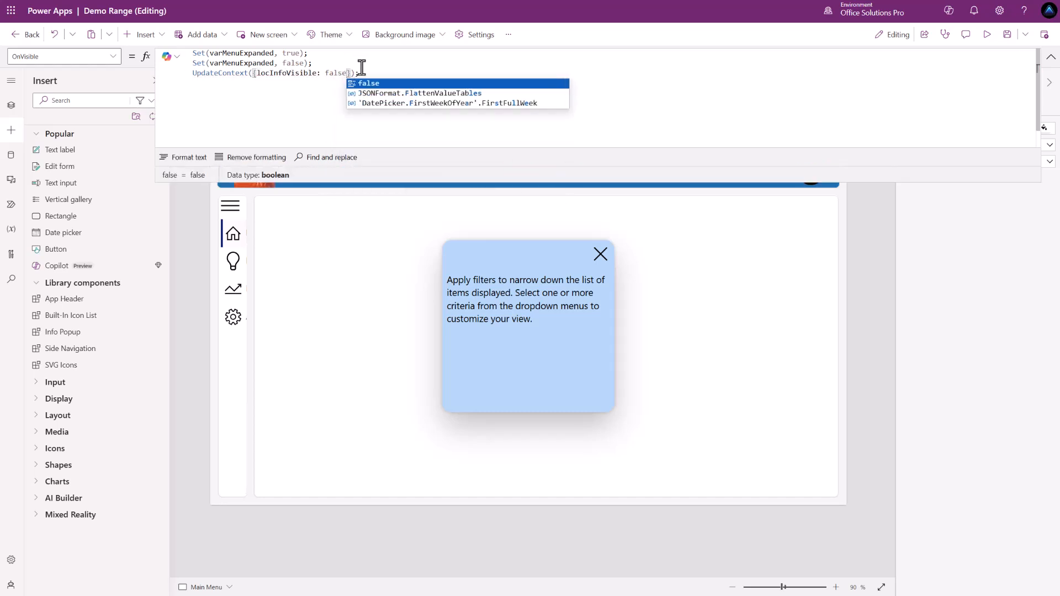
Step: Copy the UpdateContext({locInfoVisible: false}); line from OnVisible and use it as the inserted popup's Close OnSelect formula, replacing the default text
{"action": "left_click_drag", "start_coordinate": [365, 73], "coordinate": [193, 73]}
{"action": "key", "text": "ctrl+c"}
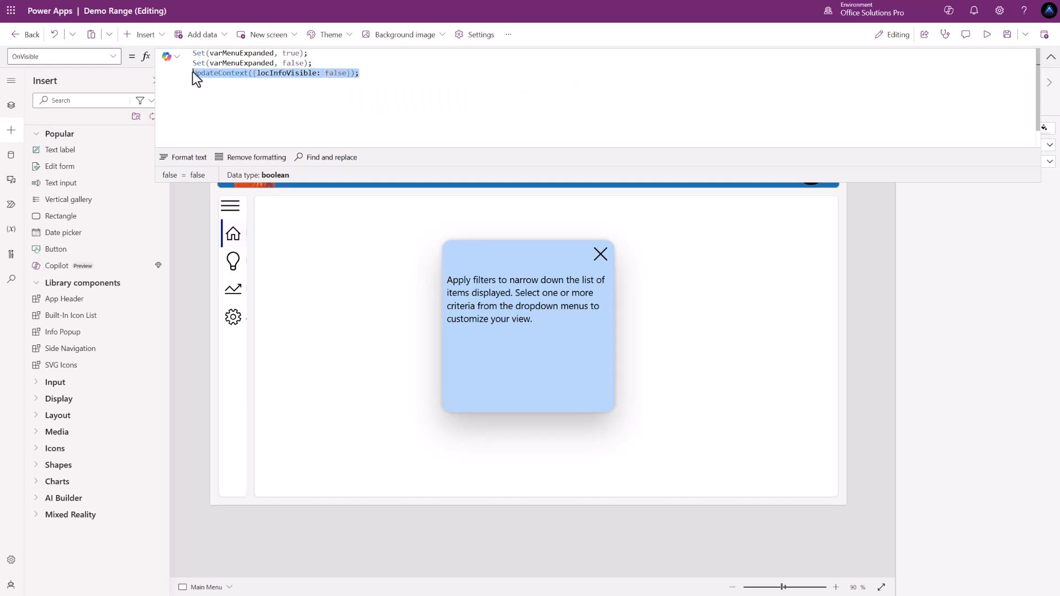
{"action": "left_click", "coordinate": [600, 258]}
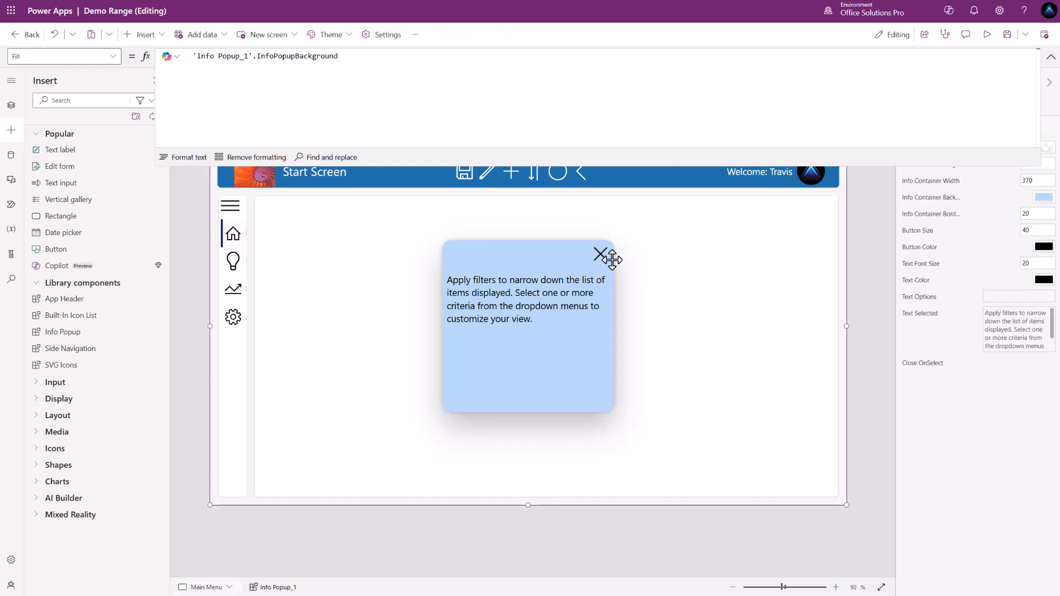
{"action": "left_click", "coordinate": [928, 365]}
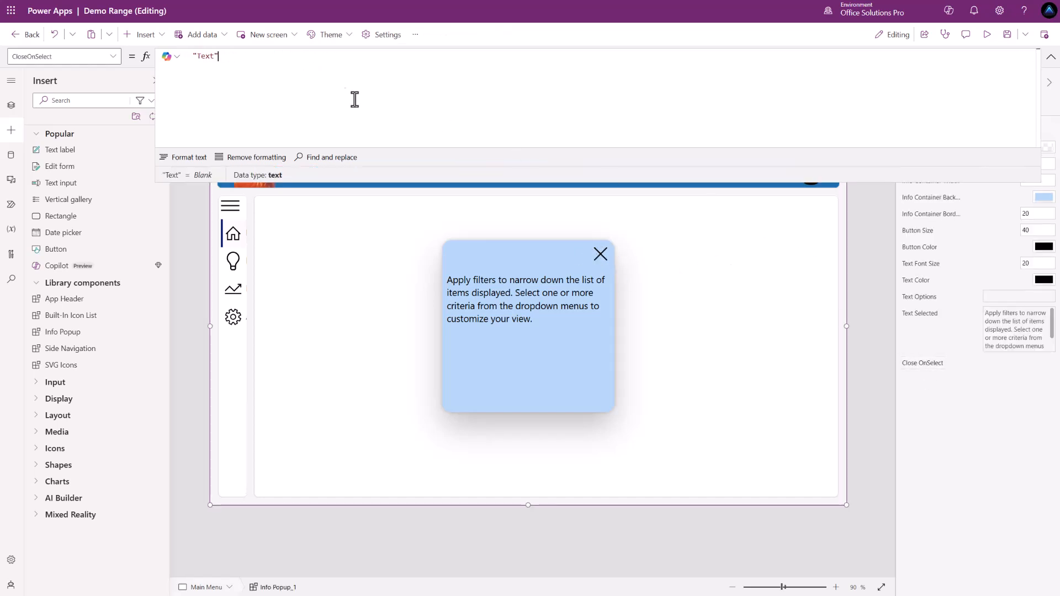
{"action": "left_click_drag", "start_coordinate": [198, 59], "coordinate": [160, 59]}
{"action": "type", "text": "UpdateContext({locInfoVisible:false});"}
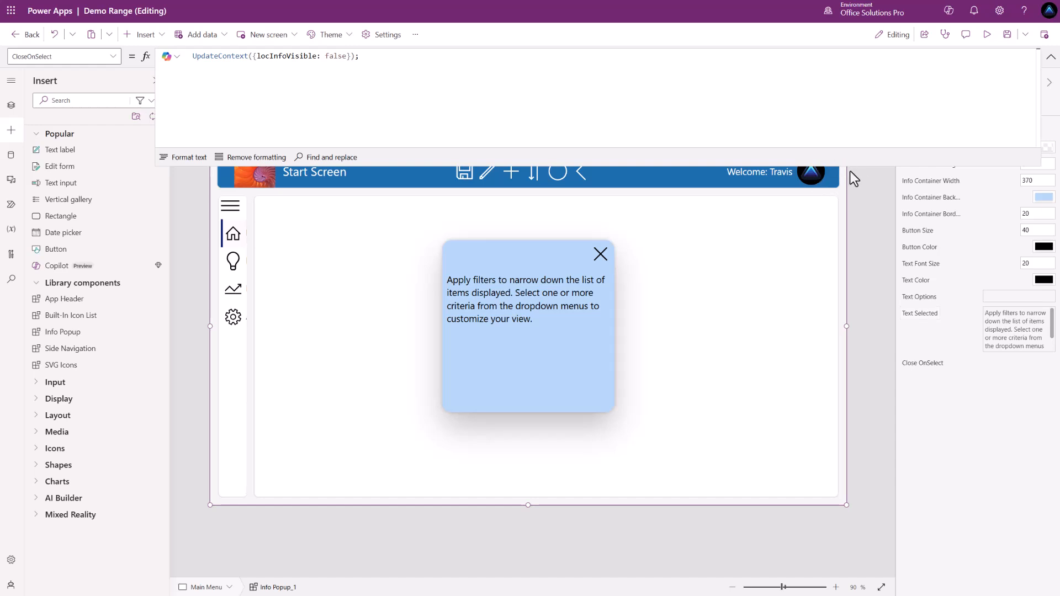
Step: Set the Visible property of the Info Popup on the Main Menu screen to locInfoVisible
{"action": "left_click_drag", "start_coordinate": [855, 166], "coordinate": [855, 69]}
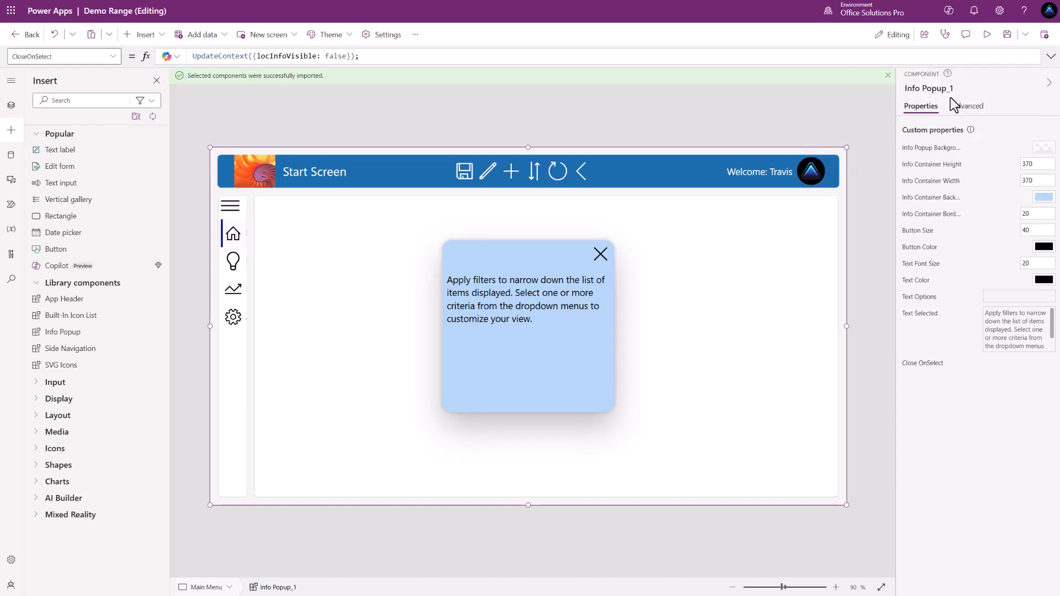
{"action": "left_click", "coordinate": [969, 106]}
{"action": "scroll", "coordinate": [964, 293], "scroll_direction": "down", "scroll_amount": 8}
{"action": "left_click", "coordinate": [928, 456]}
{"action": "type", "text": "locInfoVisible"}
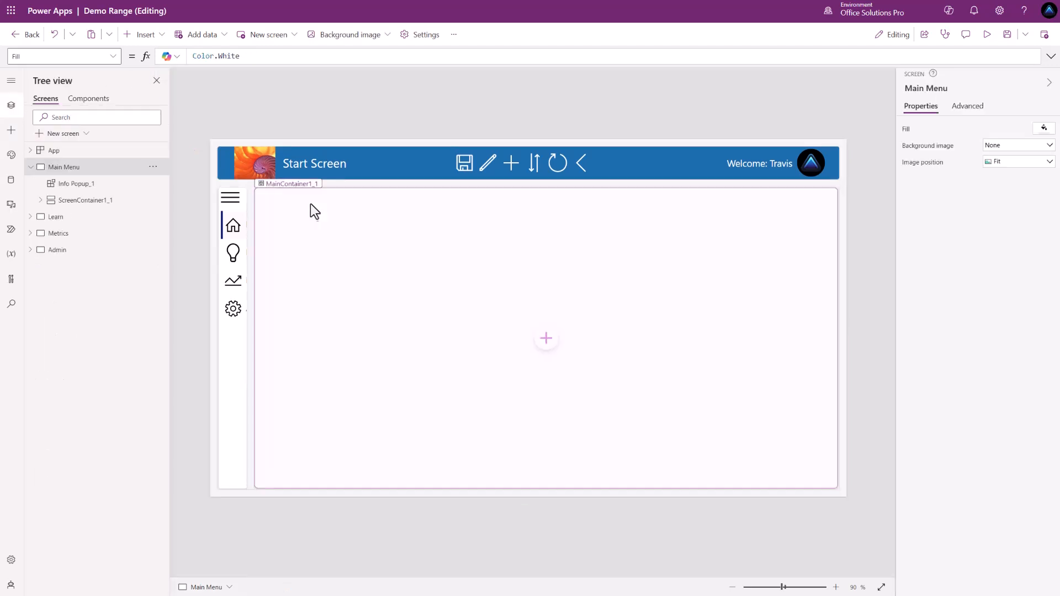
Step: Insert an Information button into MainContainer1_1 on the Main Menu screen
{"action": "left_click", "coordinate": [315, 222]}
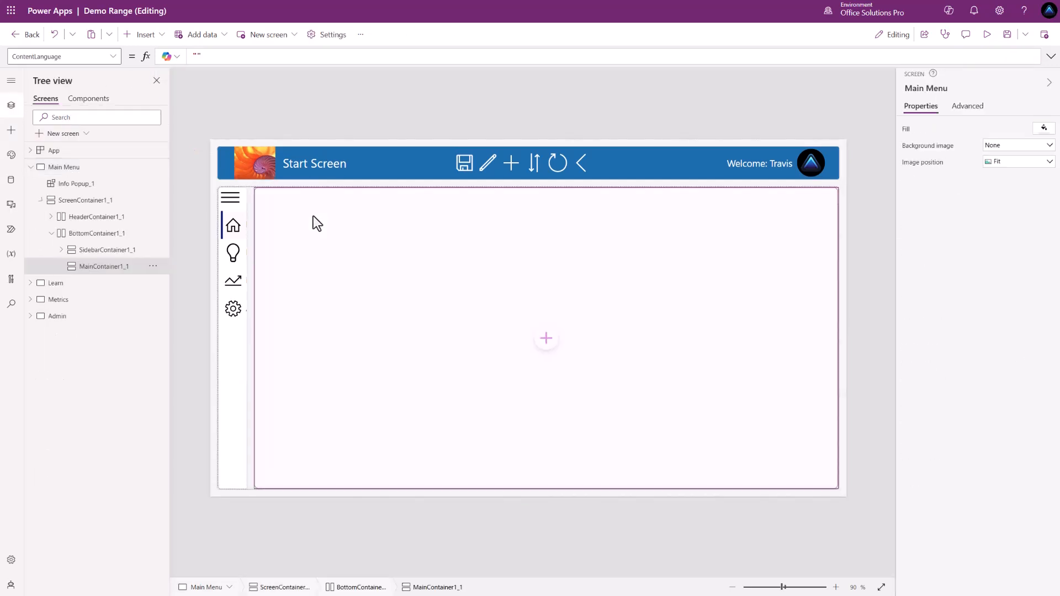
{"action": "left_click", "coordinate": [142, 35]}
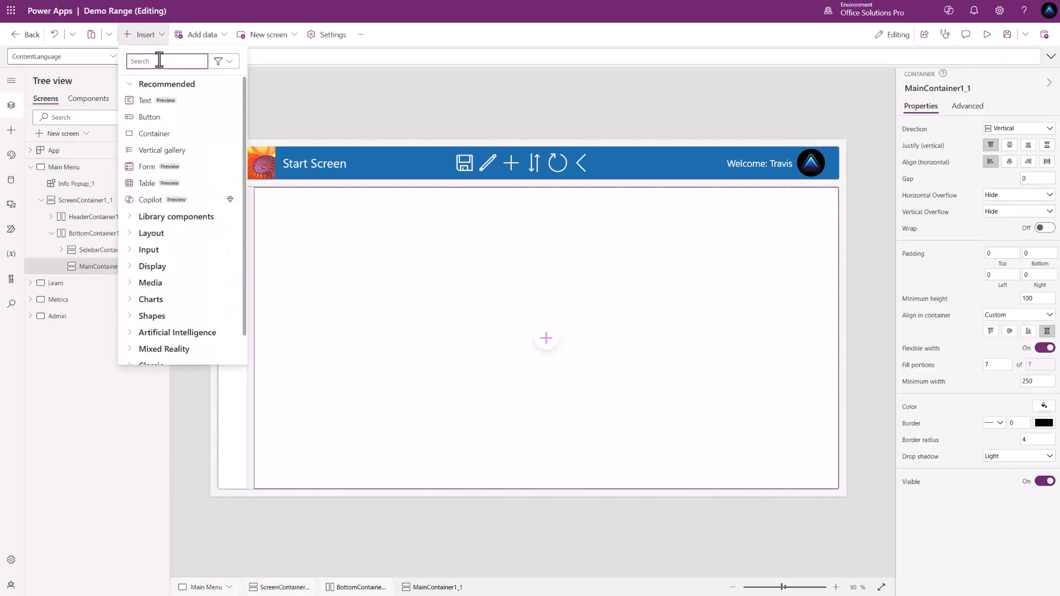
{"action": "type", "text": "info"}
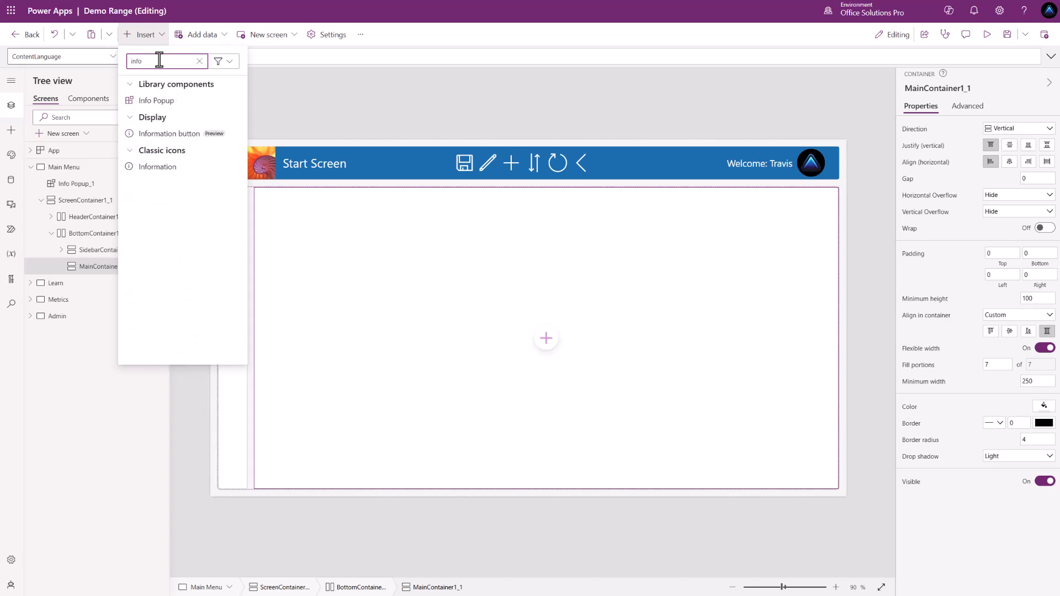
{"action": "left_click", "coordinate": [160, 133]}
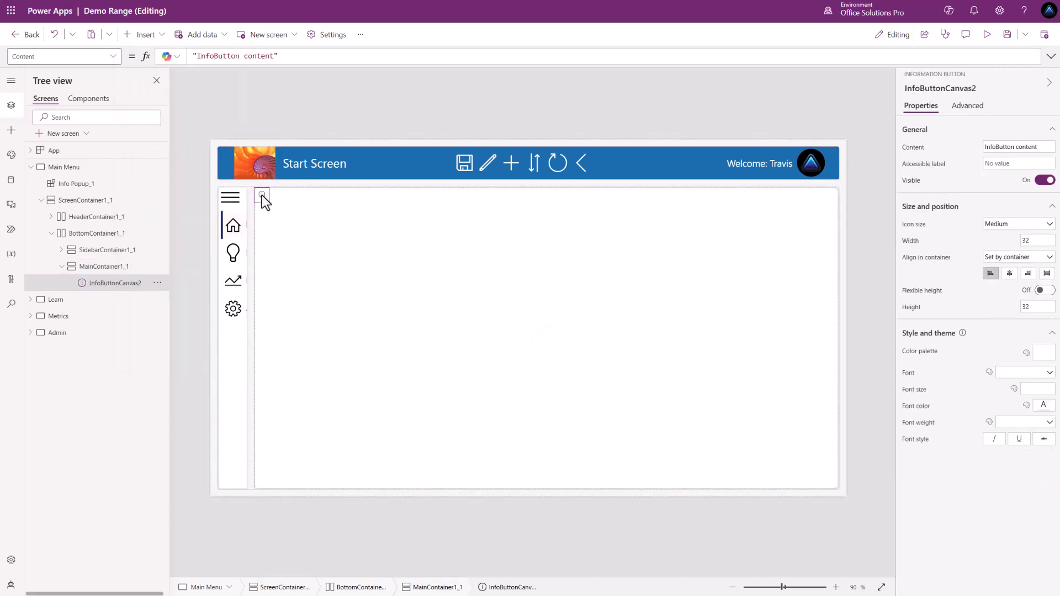
Step: Change the information button's icon size and set both its width and height to 40
{"action": "left_click", "coordinate": [1017, 232]}
{"action": "left_click", "coordinate": [1012, 260]}
{"action": "left_click_drag", "start_coordinate": [1034, 241], "coordinate": [1014, 238]}
{"action": "type", "text": "40"}
{"action": "left_click_drag", "start_coordinate": [1034, 308], "coordinate": [1006, 306]}
{"action": "type", "text": "40"}
{"action": "key", "text": "Return"}
Step: Set the information button's OnSelect formula to UpdateContext({locInfoVisible: true}); and trigger the button to test it
{"action": "left_click", "coordinate": [961, 108]}
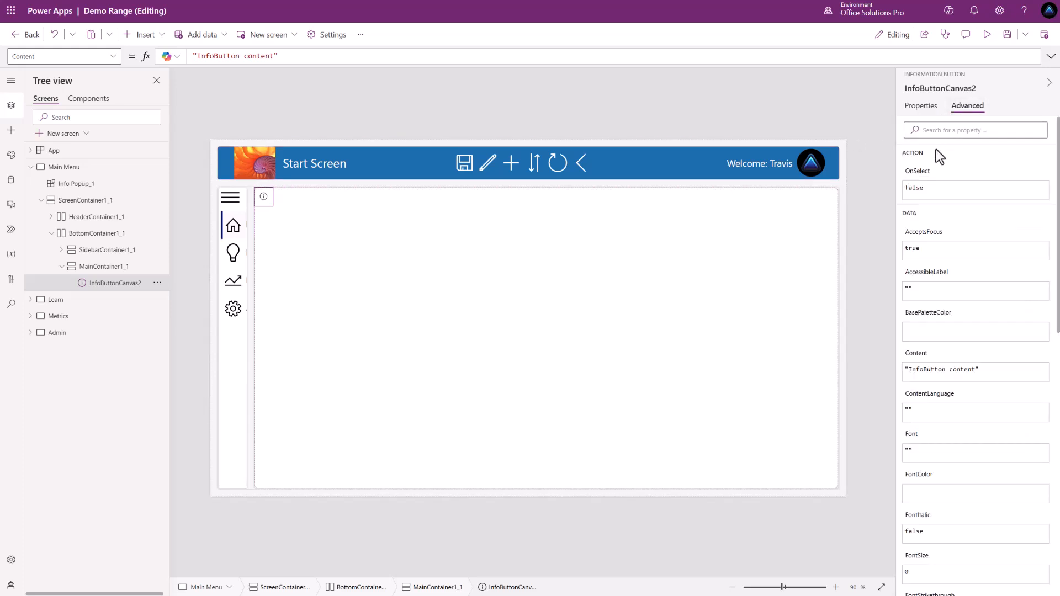
{"action": "left_click", "coordinate": [931, 191]}
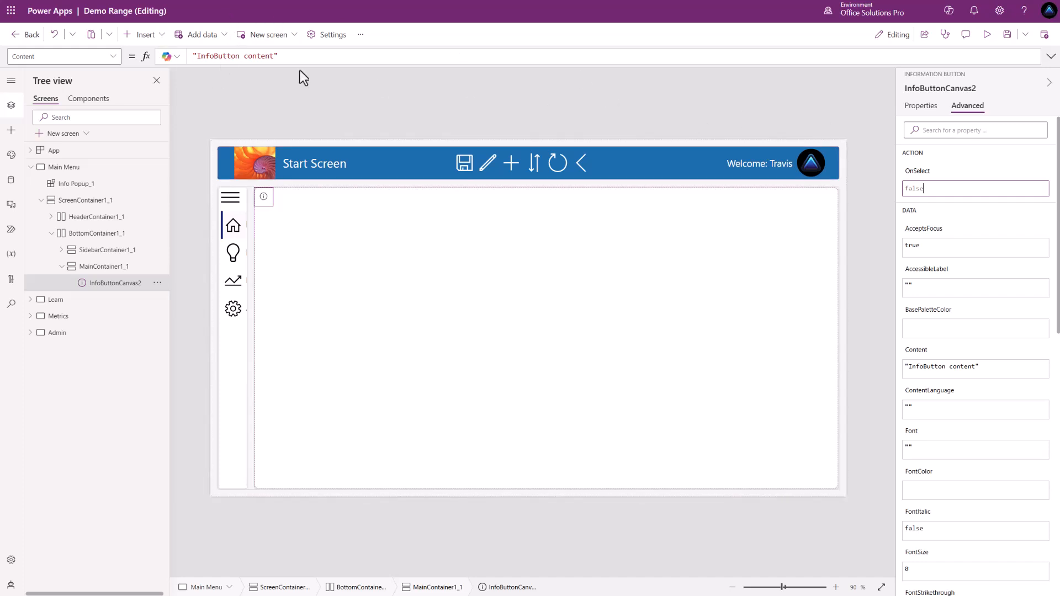
{"action": "left_click", "coordinate": [918, 171]}
{"action": "left_click_drag", "start_coordinate": [217, 56], "coordinate": [146, 50]}
{"action": "key", "text": "BackSpace"}
{"action": "key", "text": "ctrl+v"}
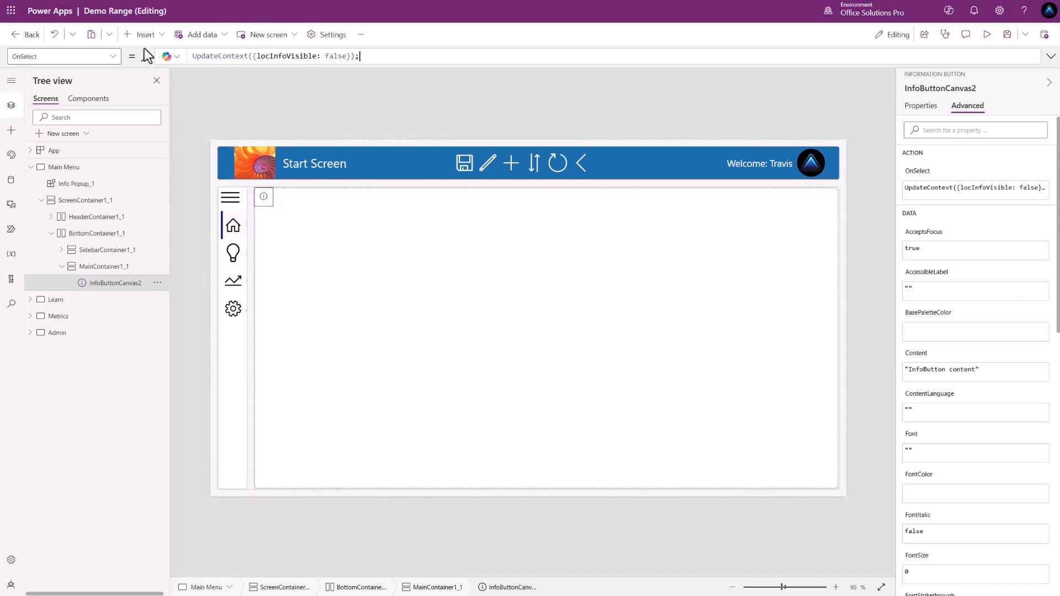
{"action": "left_click_drag", "start_coordinate": [360, 56], "coordinate": [342, 57]}
{"action": "double_click", "coordinate": [334, 56]}
{"action": "type", "text": "true"}
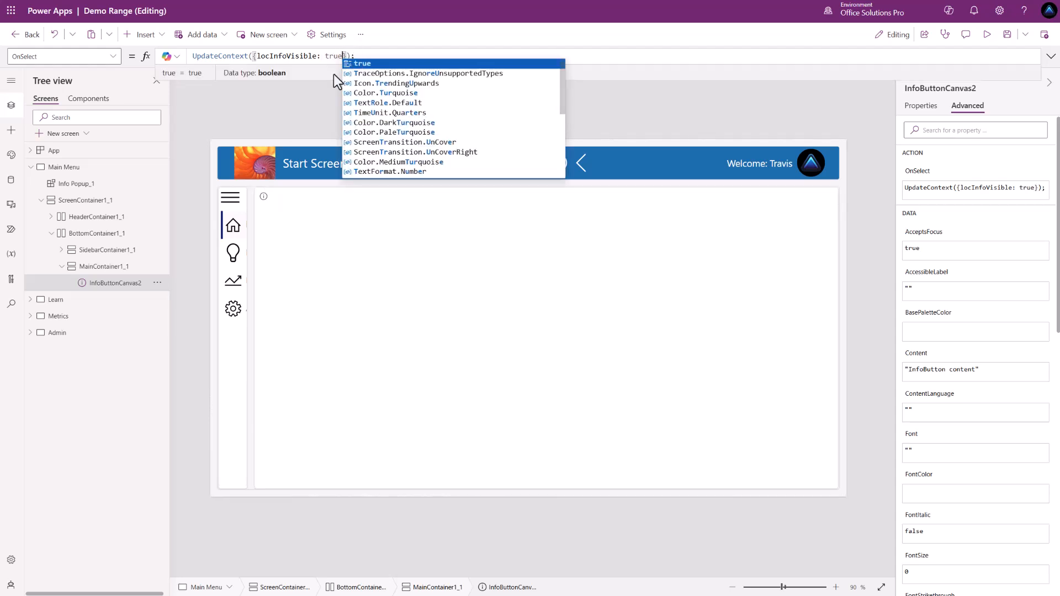
{"action": "left_click", "coordinate": [264, 197]}
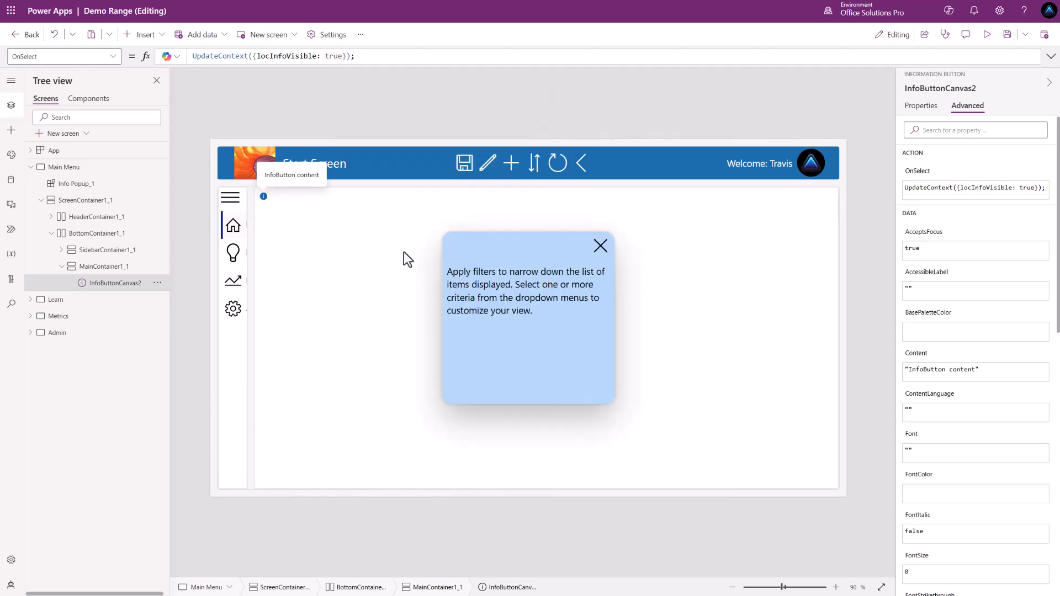
Step: Set the Info Popup Background to light gray D6DDE0 with alpha 20, and test closing and reopening the popup
{"action": "left_click", "coordinate": [705, 255]}
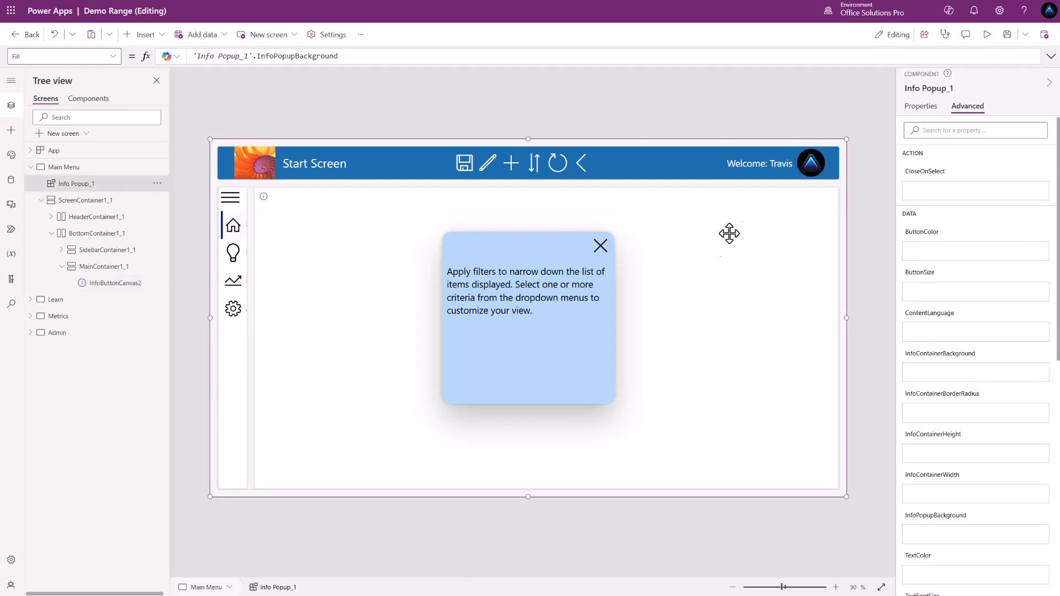
{"action": "left_click", "coordinate": [921, 107]}
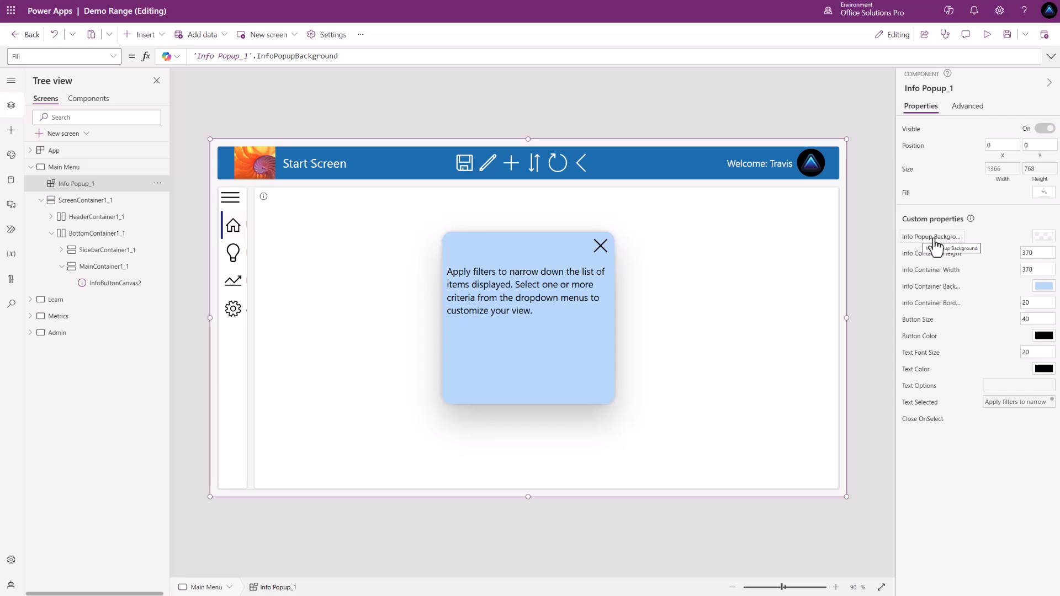
{"action": "left_click", "coordinate": [1045, 241]}
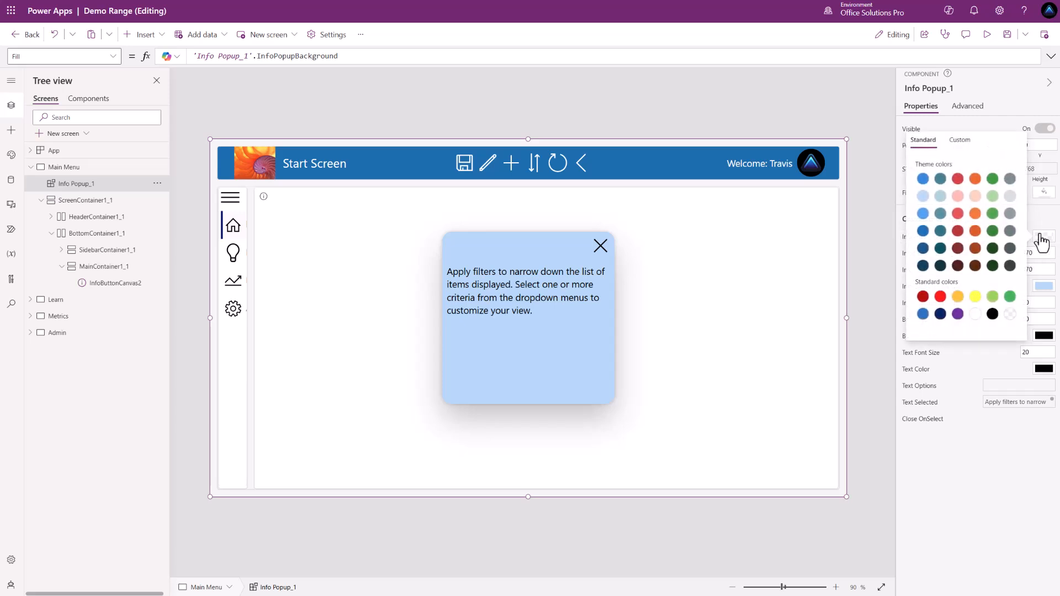
{"action": "left_click", "coordinate": [1011, 198]}
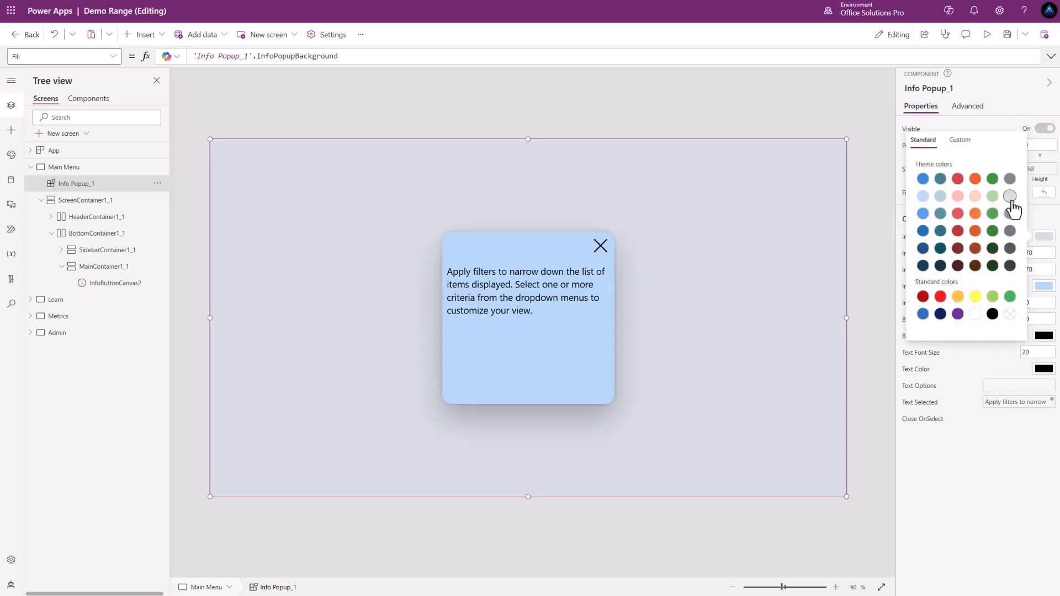
{"action": "left_click", "coordinate": [960, 140]}
{"action": "double_click", "coordinate": [1003, 324]}
{"action": "type", "text": "20"}
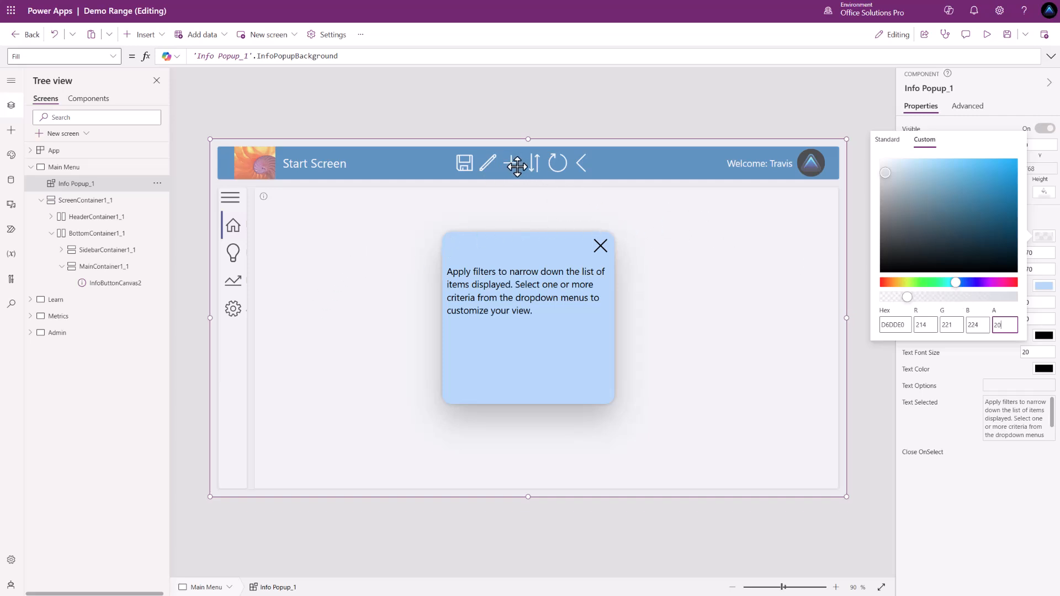
{"action": "left_click", "coordinate": [598, 251], "text": "alt"}
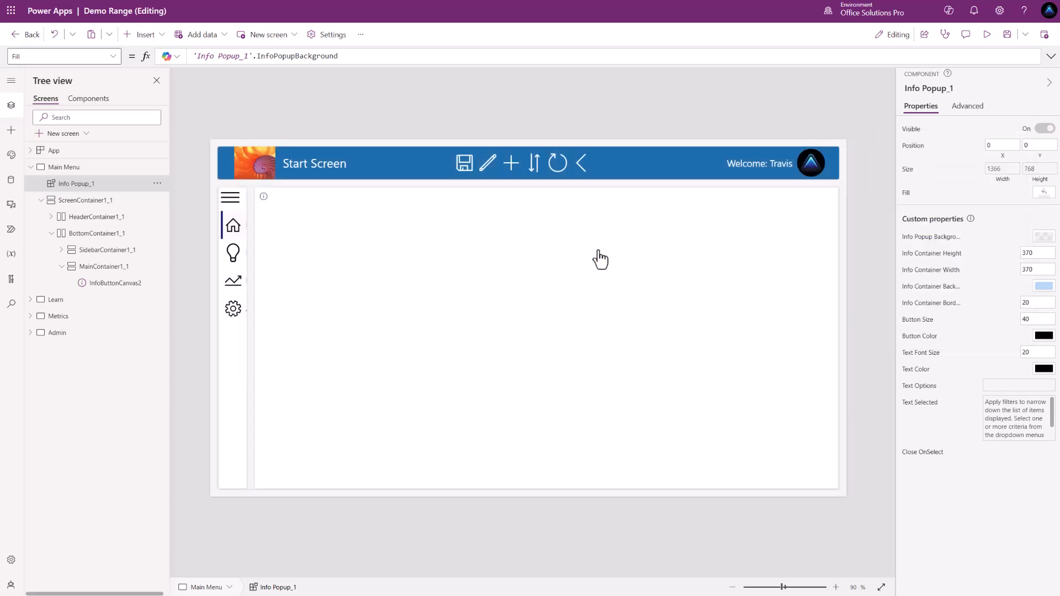
{"action": "left_click", "coordinate": [264, 199], "text": "alt"}
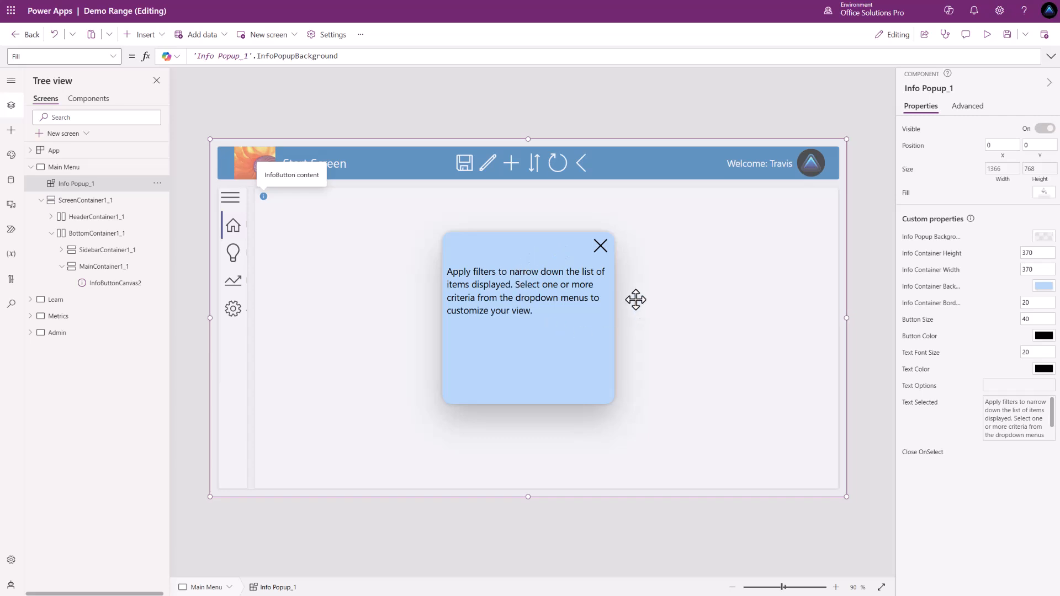
Step: Change the popup's Text Selected formula to 'Info Popup_1'.TextOptions.FormAsterisk
{"action": "left_click", "coordinate": [920, 410]}
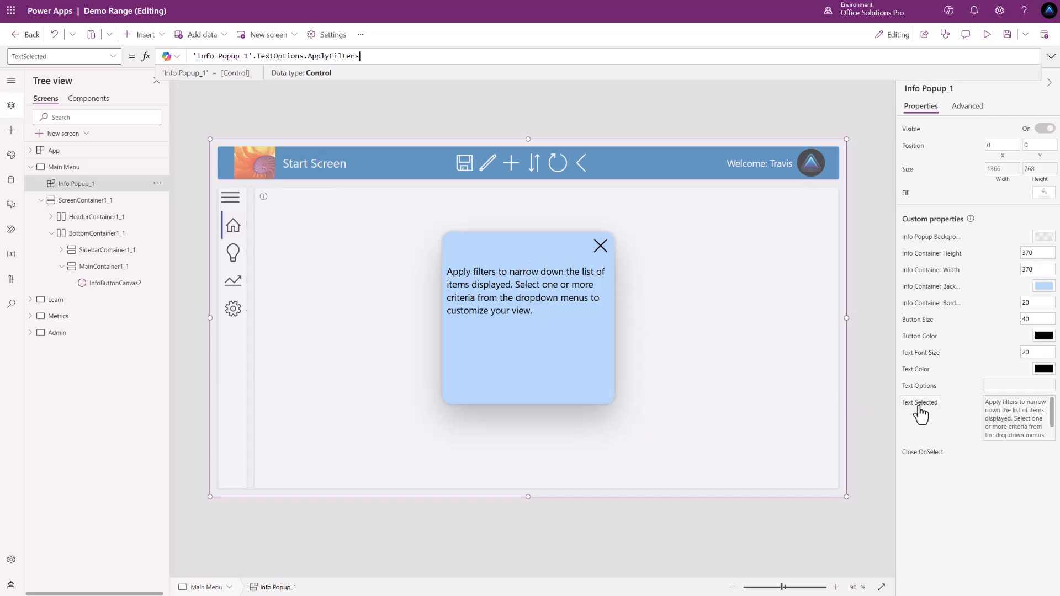
{"action": "left_click", "coordinate": [387, 56]}
{"action": "key", "text": "BackSpace"}
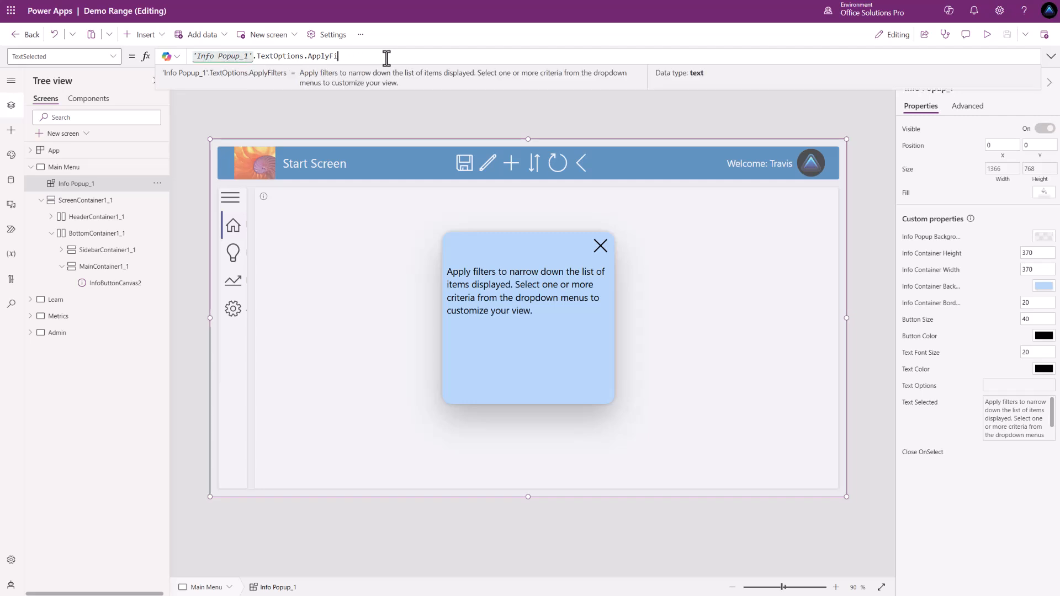
{"action": "type", "text": "."}
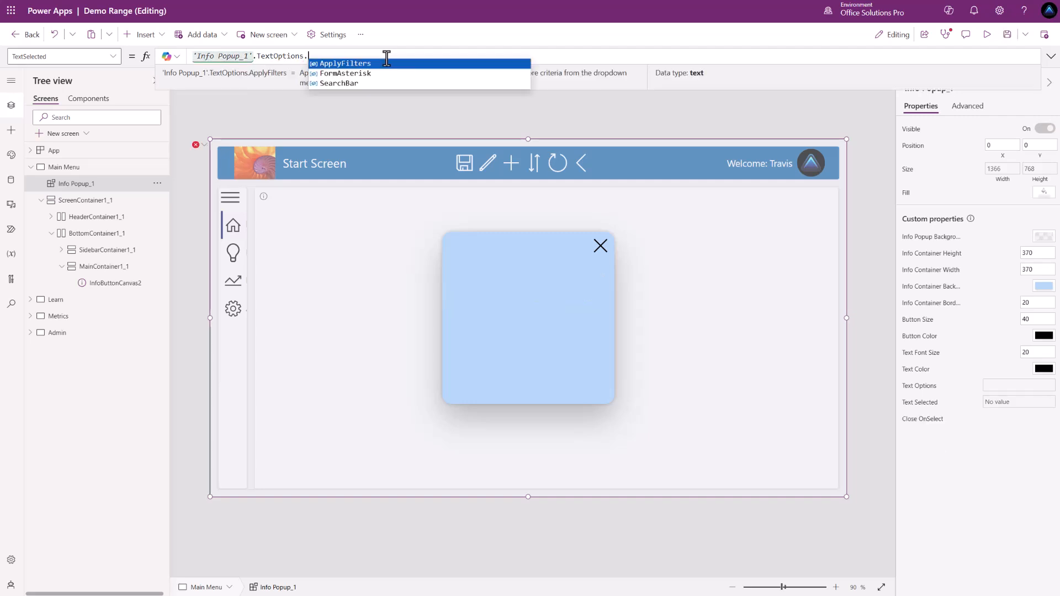
{"action": "left_click", "coordinate": [381, 74]}
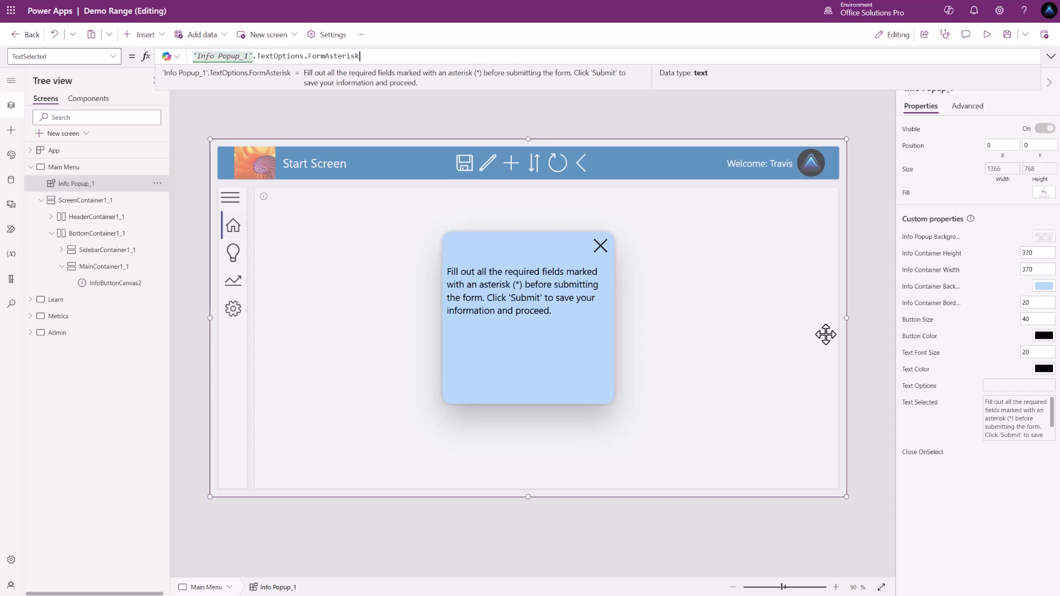
Step: Review the popup's Text Options formula and copy the whole record of SearchBar, FormAsterisk and ApplyFilters messages
{"action": "left_click", "coordinate": [920, 387]}
{"action": "left_click_drag", "start_coordinate": [555, 80], "coordinate": [563, 254]}
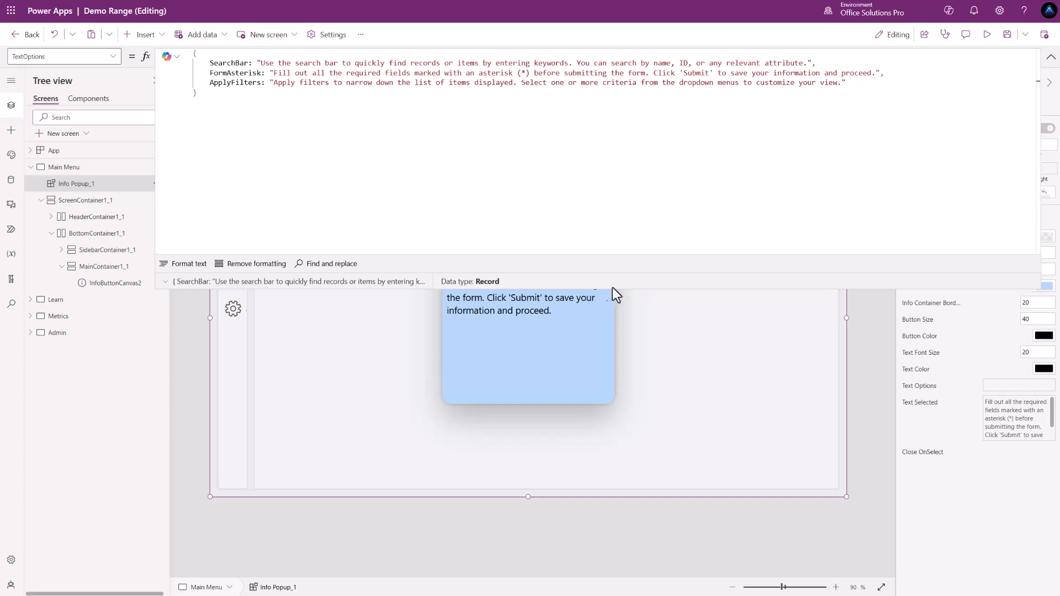
{"action": "left_click_drag", "start_coordinate": [608, 288], "coordinate": [603, 104]}
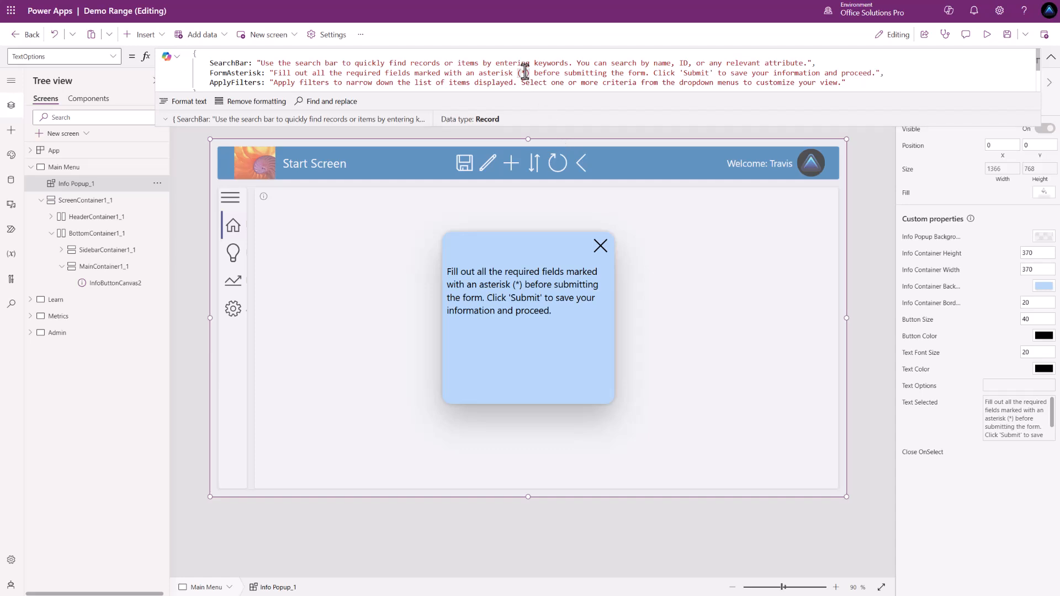
{"action": "key", "text": "ctrl+a"}
{"action": "key", "text": "ctrl+c"}
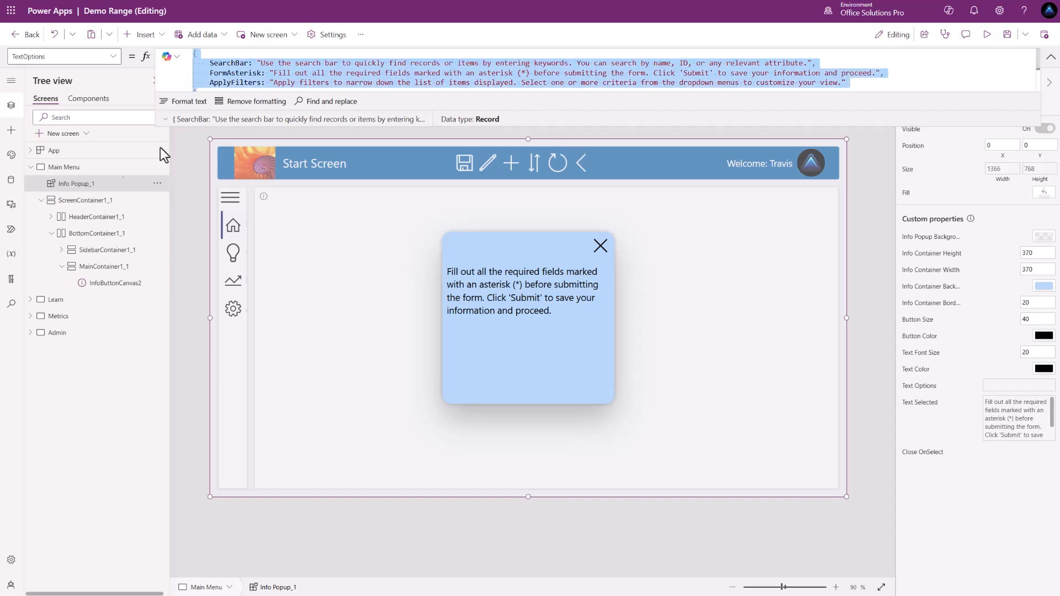
Step: Paste the copied text options record into the App object's Formulas property
{"action": "left_click", "coordinate": [72, 150]}
{"action": "left_click", "coordinate": [112, 57]}
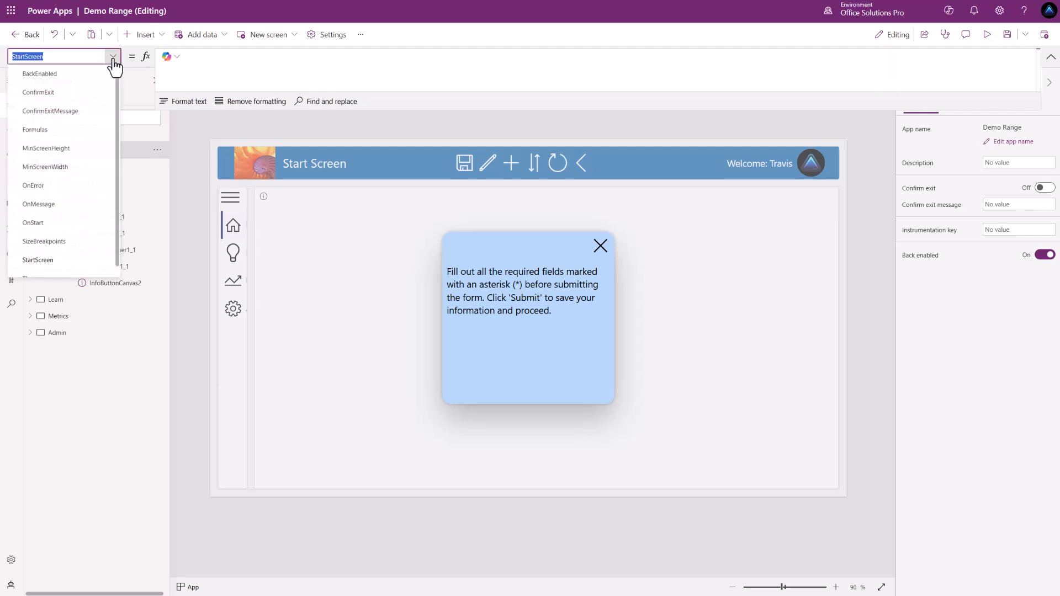
{"action": "left_click", "coordinate": [34, 129]}
{"action": "left_click", "coordinate": [219, 60]}
{"action": "key", "text": "ctrl+v"}
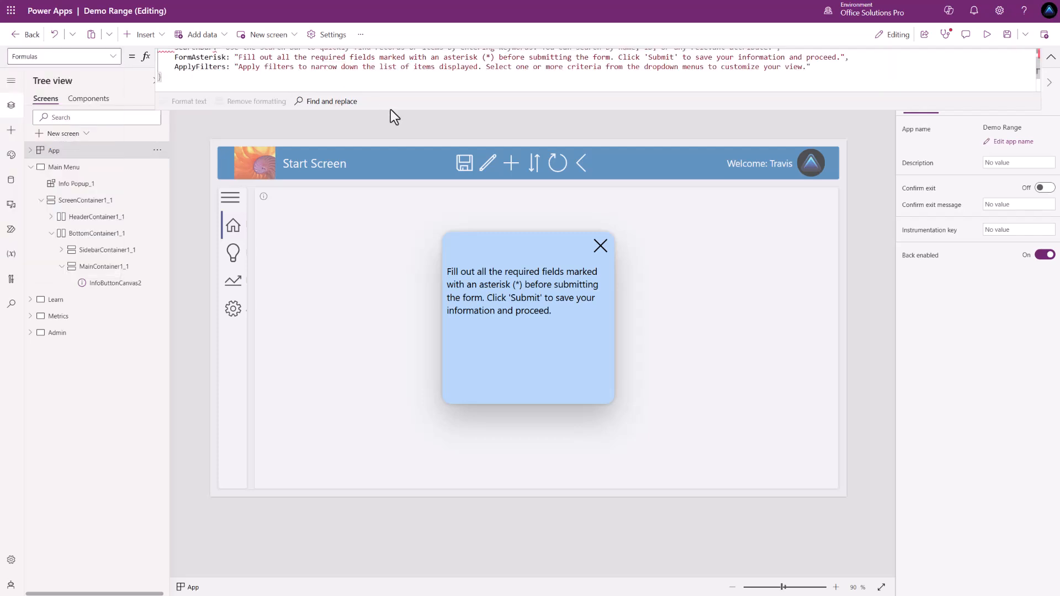
Step: Enlarge the formula editor and delete the closing brace of the pasted record in the app's Formulas
{"action": "left_click_drag", "start_coordinate": [391, 111], "coordinate": [391, 250]}
{"action": "scroll", "coordinate": [248, 110], "scroll_direction": "up", "scroll_amount": 1}
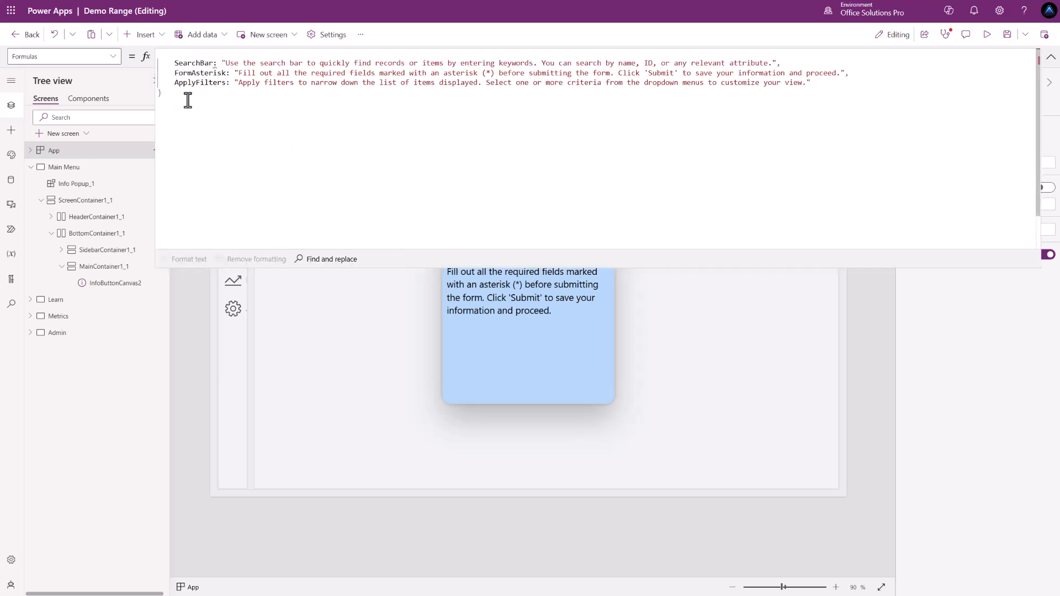
{"action": "scroll", "coordinate": [188, 99], "scroll_direction": "down", "scroll_amount": 1}
{"action": "left_click_drag", "start_coordinate": [178, 92], "coordinate": [147, 86]}
{"action": "key", "text": "BackSpace"}
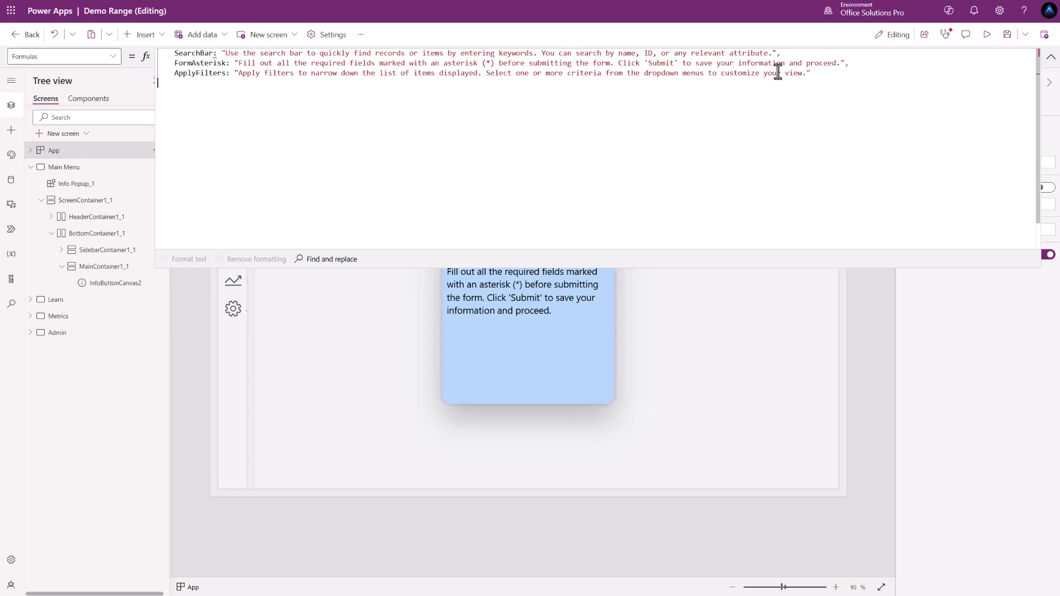
Step: Replace the colons after SearchBar, FormAsterisk and ApplyFilters with equals signs to turn them into named formulas
{"action": "left_click", "coordinate": [825, 76]}
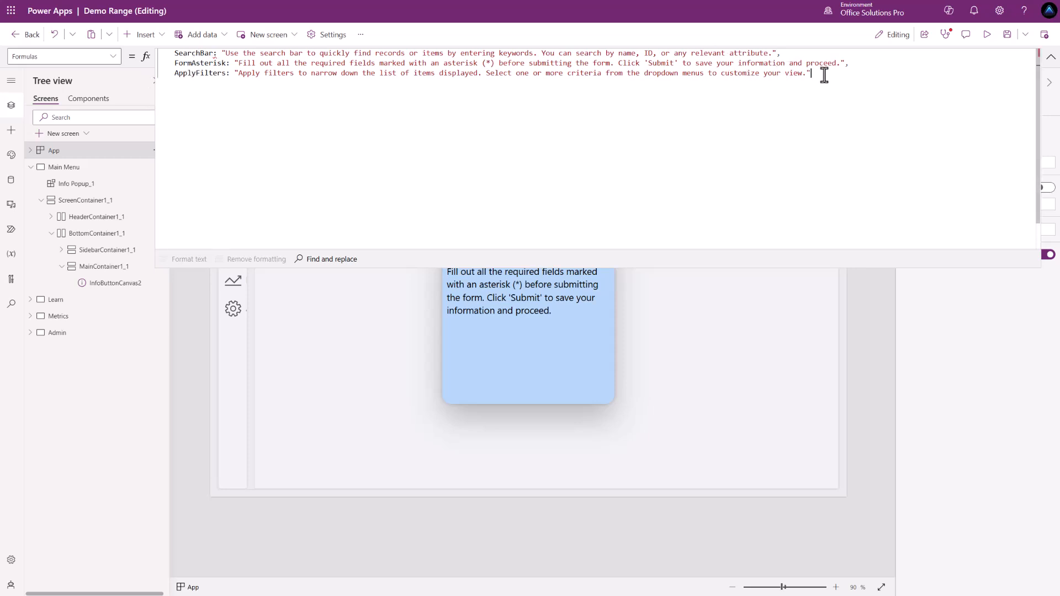
{"action": "double_click", "coordinate": [178, 54]}
{"action": "left_click", "coordinate": [221, 53]}
{"action": "key", "text": "BackSpace"}
{"action": "type", "text": "="}
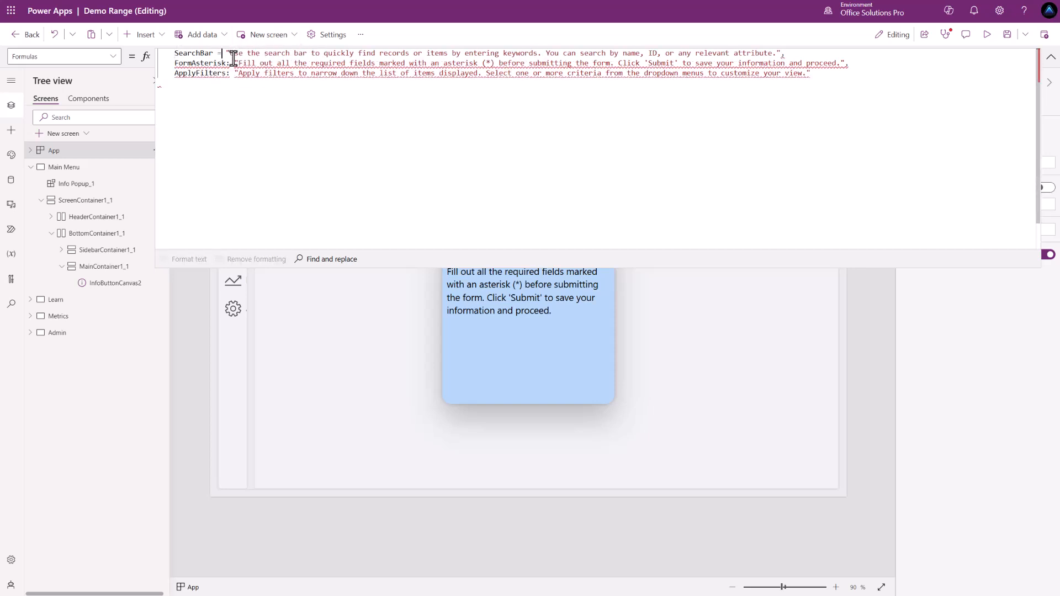
{"action": "key", "text": "BackSpace"}
{"action": "type", "text": "="}
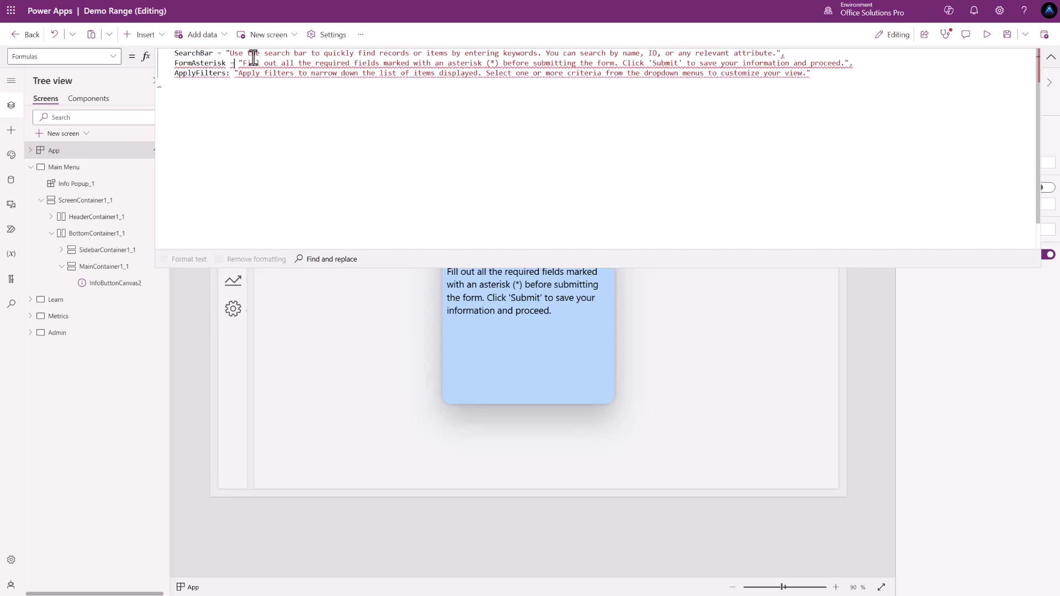
{"action": "left_click", "coordinate": [232, 78]}
{"action": "key", "text": "BackSpace"}
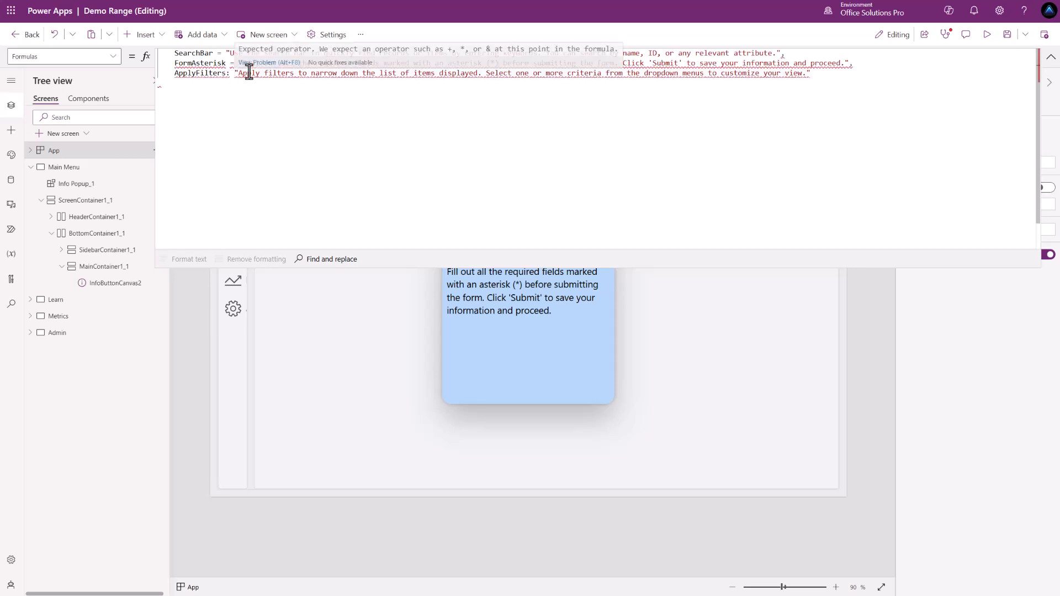
{"action": "type", "text": "="}
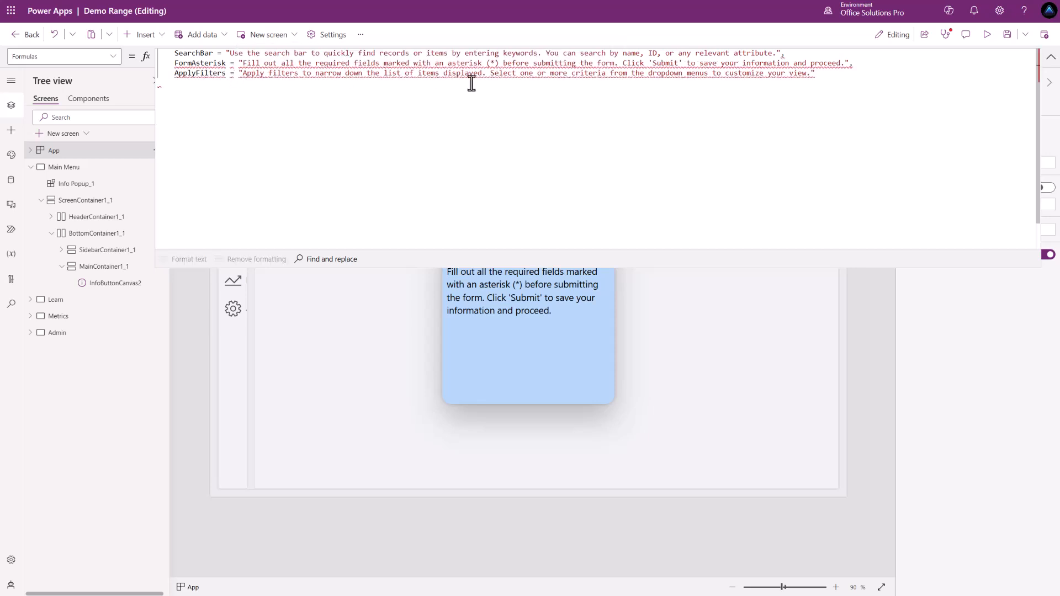
Step: End the SearchBar, FormAsterisk and ApplyFilters formulas with semicolons, keep the last closing quote, and shrink the formula editor
{"action": "left_click", "coordinate": [798, 52]}
{"action": "key", "text": "BackSpace"}
{"action": "type", "text": ";;"}
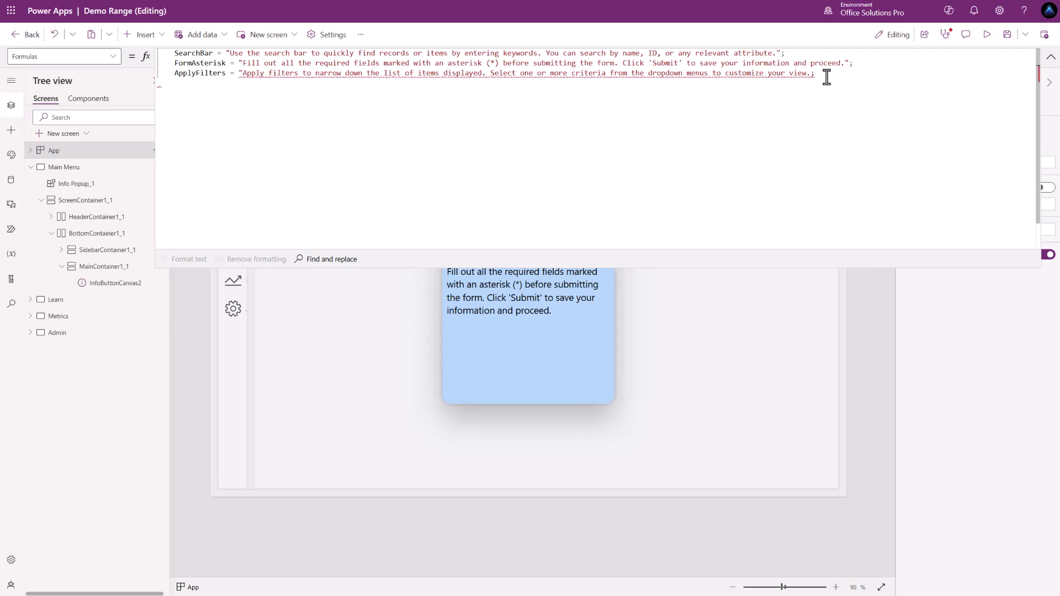
{"action": "key", "text": "BackSpace"}
{"action": "type", "text": "\""}
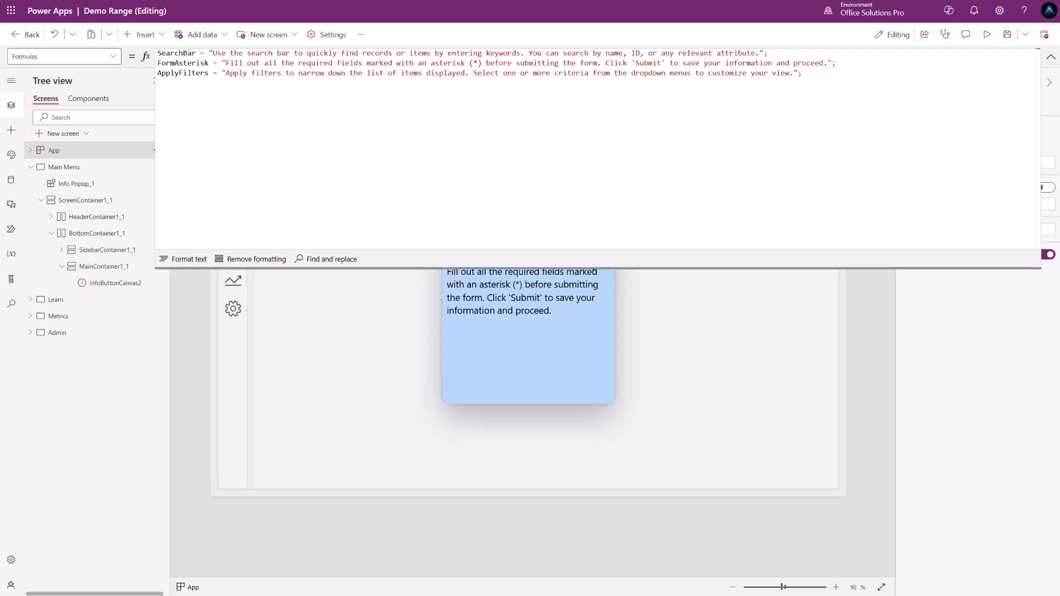
{"action": "left_click_drag", "start_coordinate": [637, 268], "coordinate": [624, 118]}
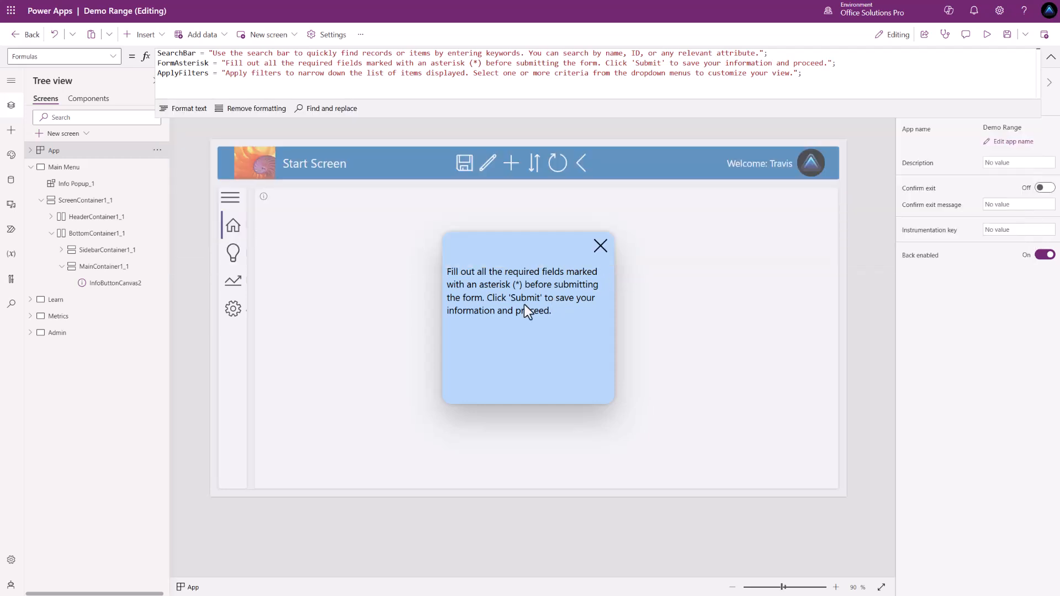
Step: Dismiss the popup and add an UpdateContext({}); line above the existing statement in the information button's OnSelect
{"action": "left_click", "coordinate": [600, 247]}
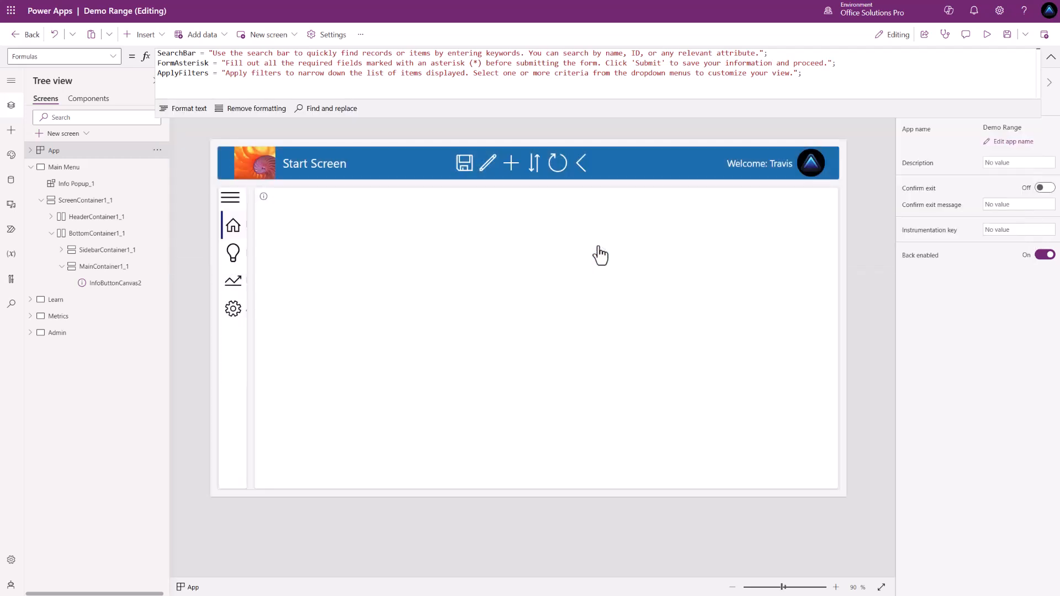
{"action": "left_click", "coordinate": [264, 197]}
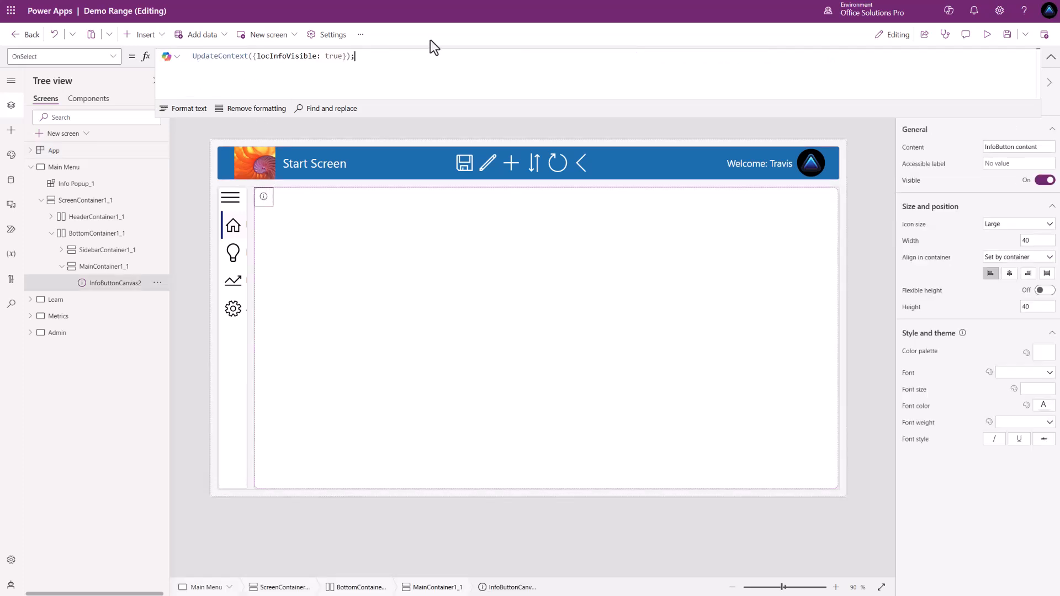
{"action": "left_click", "coordinate": [191, 56]}
{"action": "left_click", "coordinate": [222, 53]}
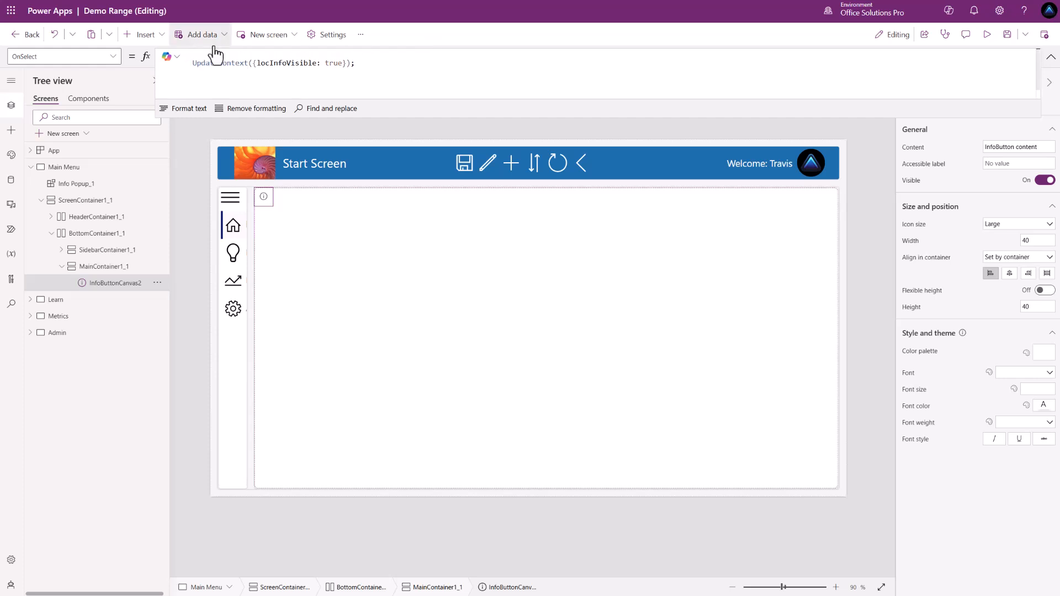
{"action": "type", "text": "UpdateContext"}
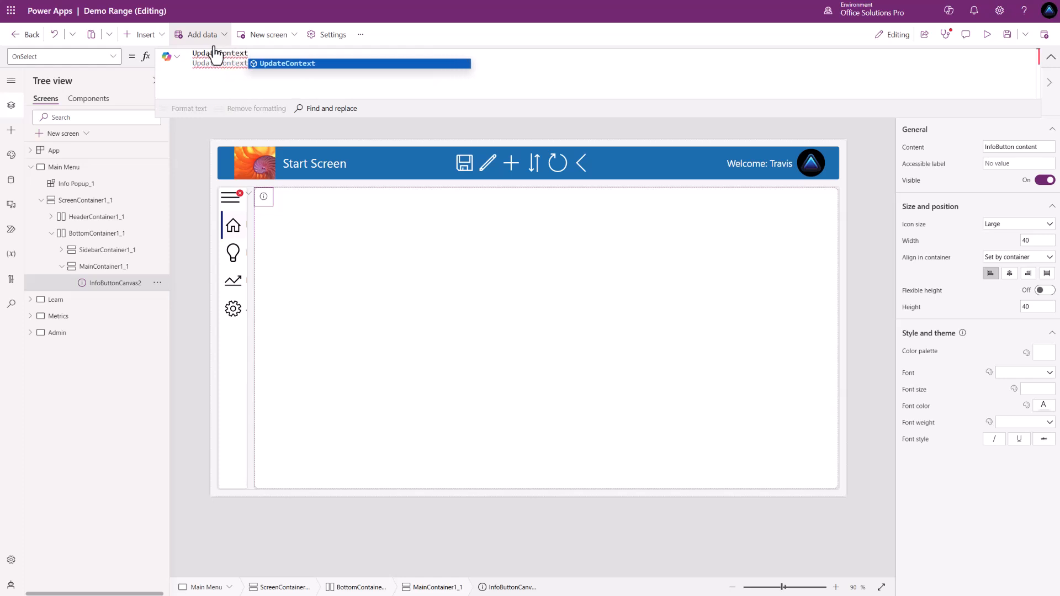
{"action": "key", "text": "Tab"}
{"action": "type", "text": ";"}
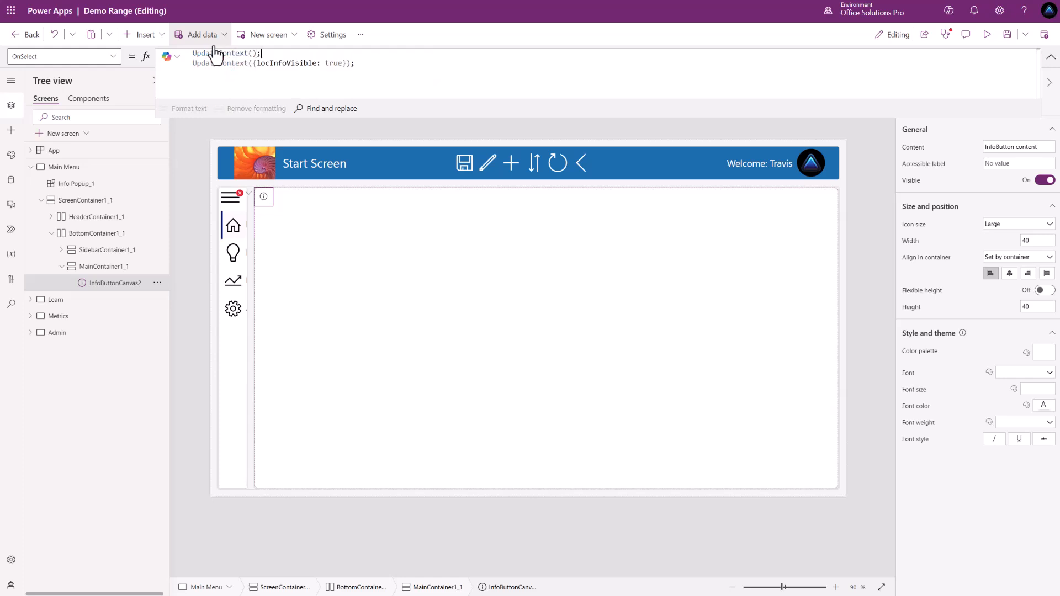
{"action": "key", "text": "Left"}
{"action": "key", "text": "Left"}
{"action": "type", "text": "{"}
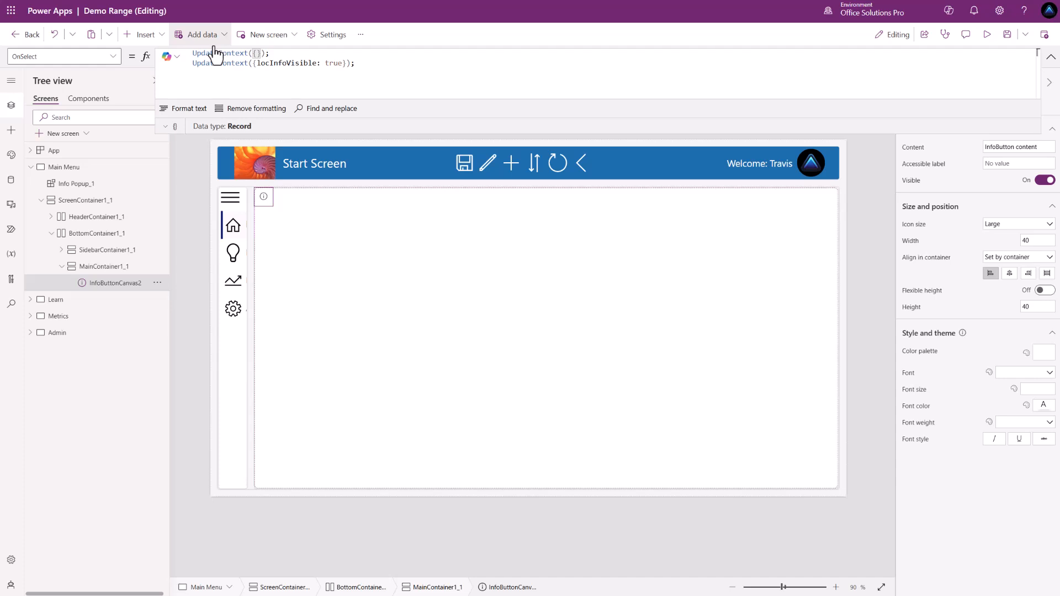
Step: Fill the new UpdateContext record with the variable InfoBoxMessage set to the named formula ApplyFilters
{"action": "type", "text": "In"}
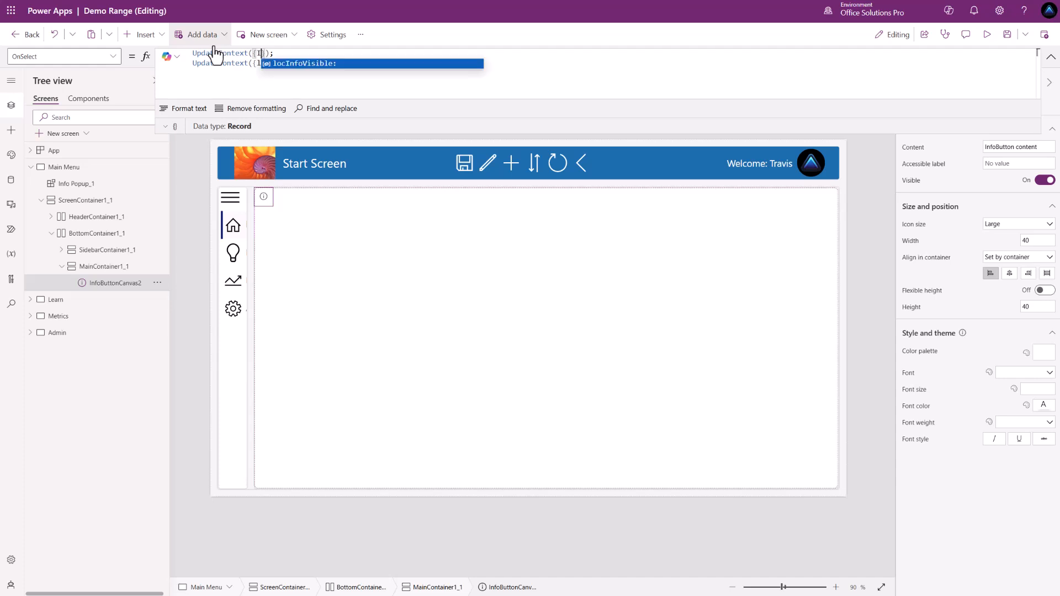
{"action": "type", "text": "fo"}
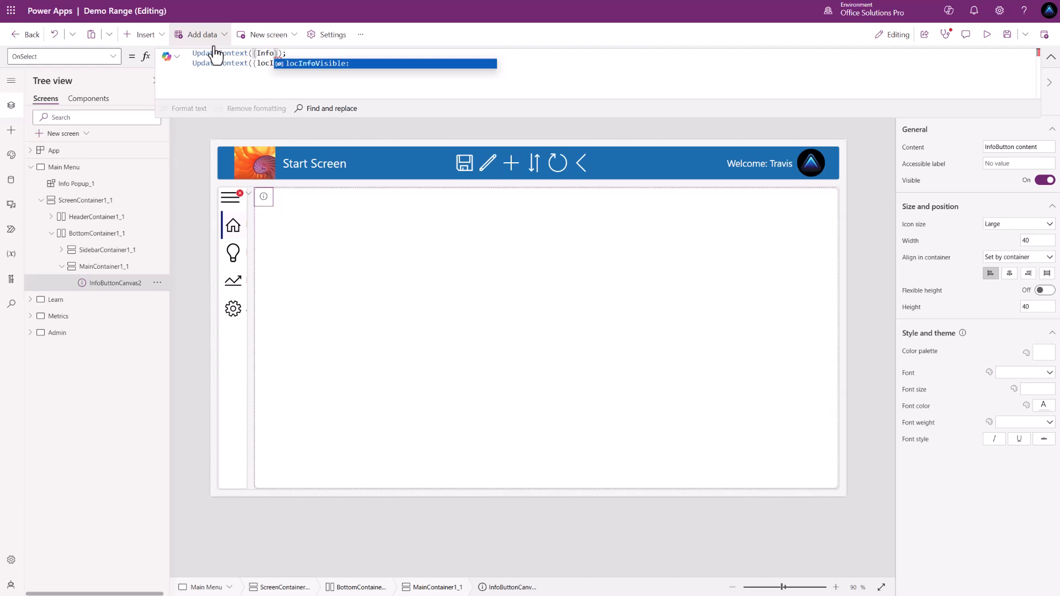
{"action": "type", "text": "BoxMessage"}
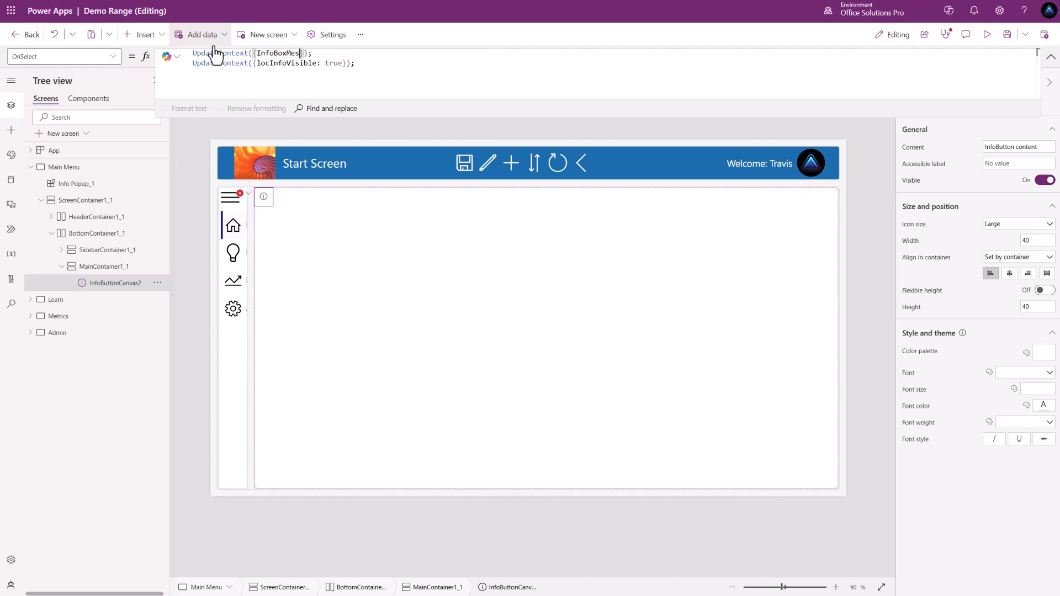
{"action": "type", "text": ":"}
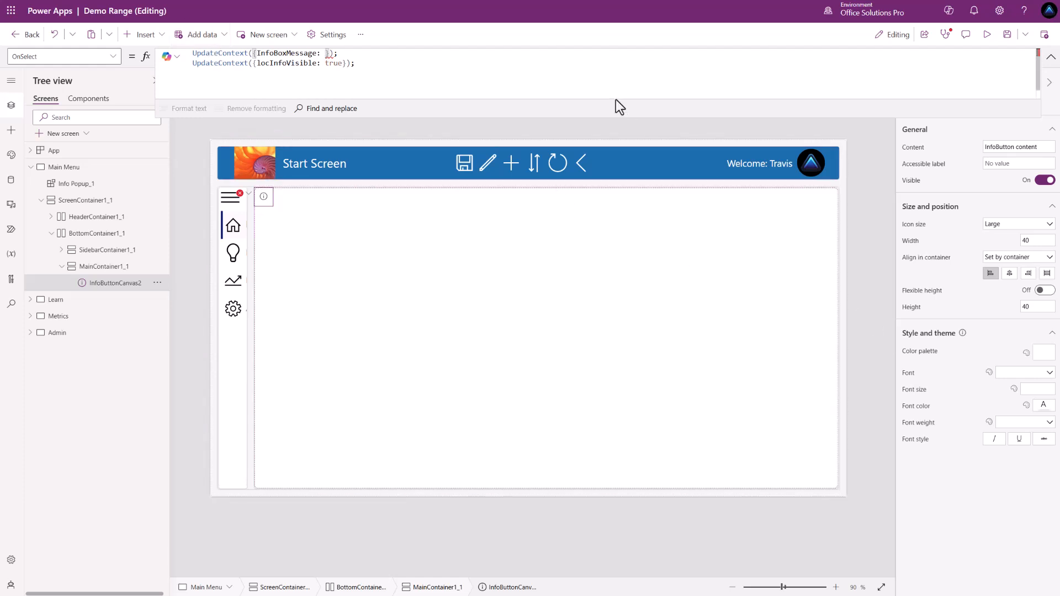
{"action": "type", "text": "A"}
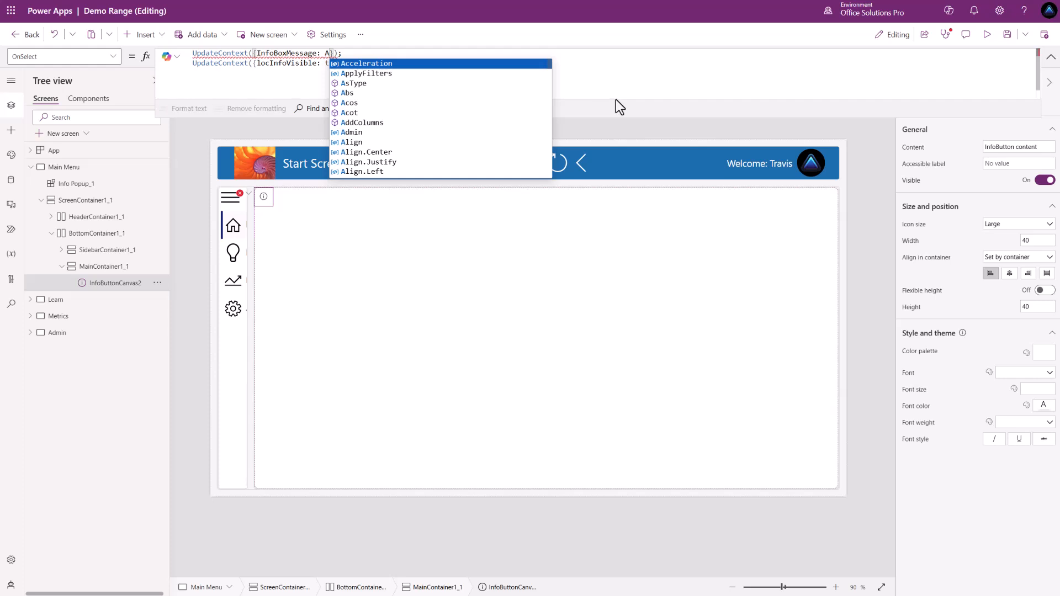
{"action": "left_click", "coordinate": [458, 75]}
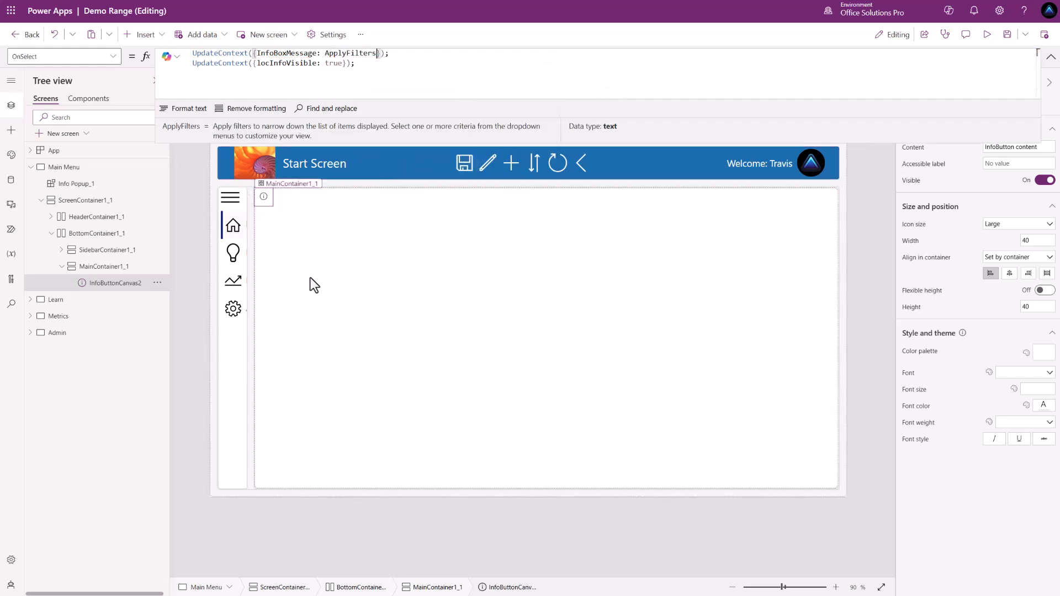
Step: Set Info Popup_1's Text Selected property to InfoBoxMessage, then test the popup from the information button and dismiss it
{"action": "left_click", "coordinate": [89, 187]}
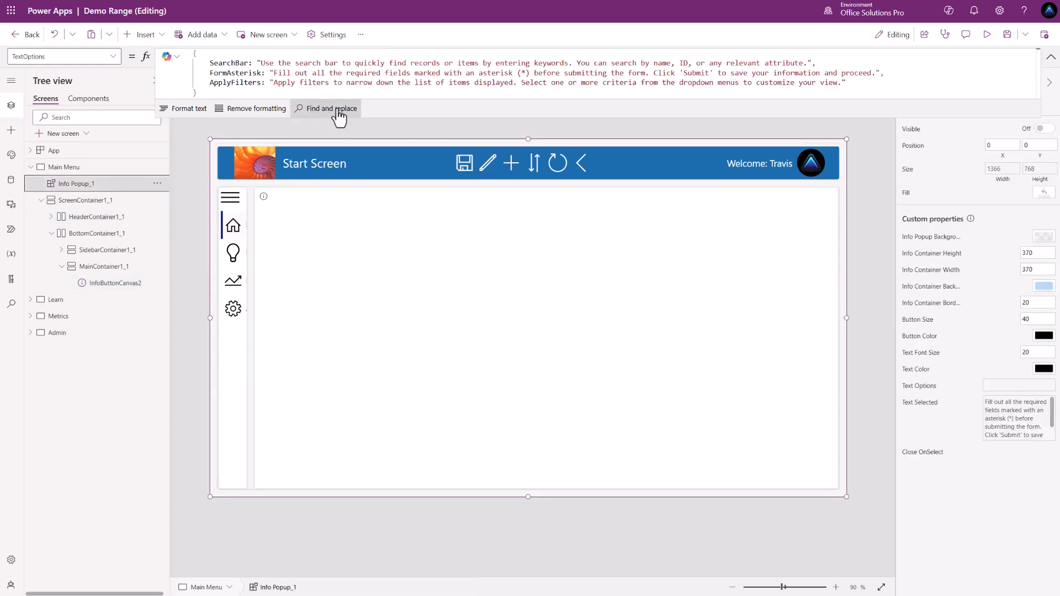
{"action": "left_click", "coordinate": [918, 403]}
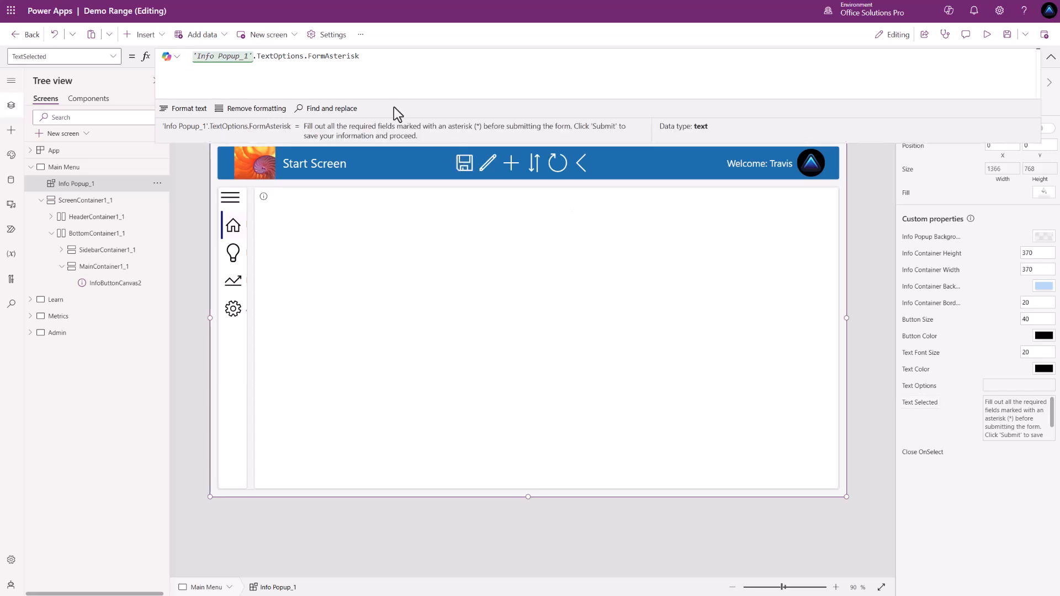
{"action": "left_click_drag", "start_coordinate": [394, 59], "coordinate": [142, 57]}
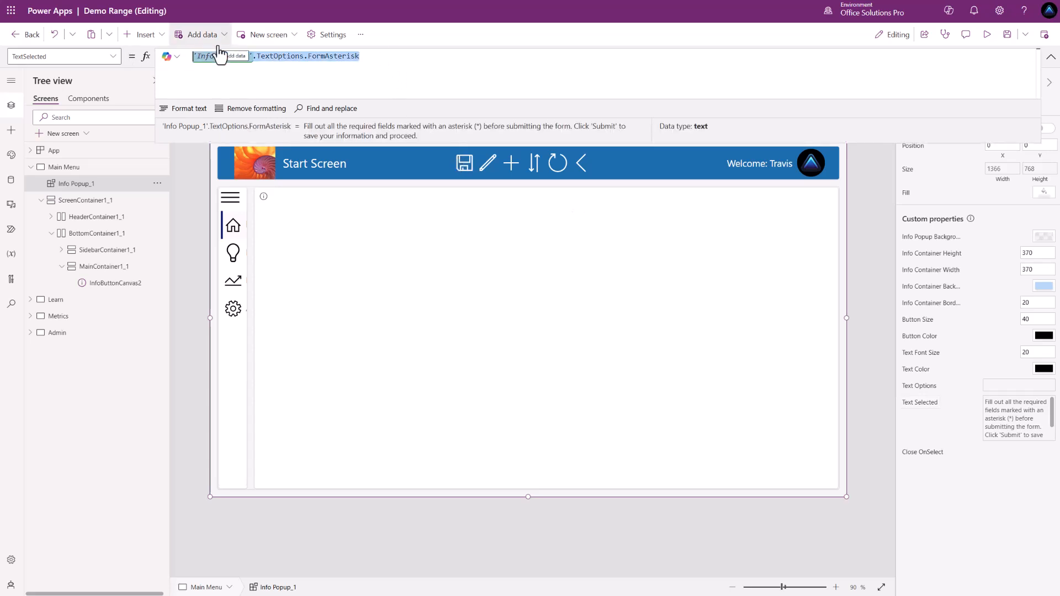
{"action": "type", "text": "in"}
{"action": "left_click", "coordinate": [248, 74]}
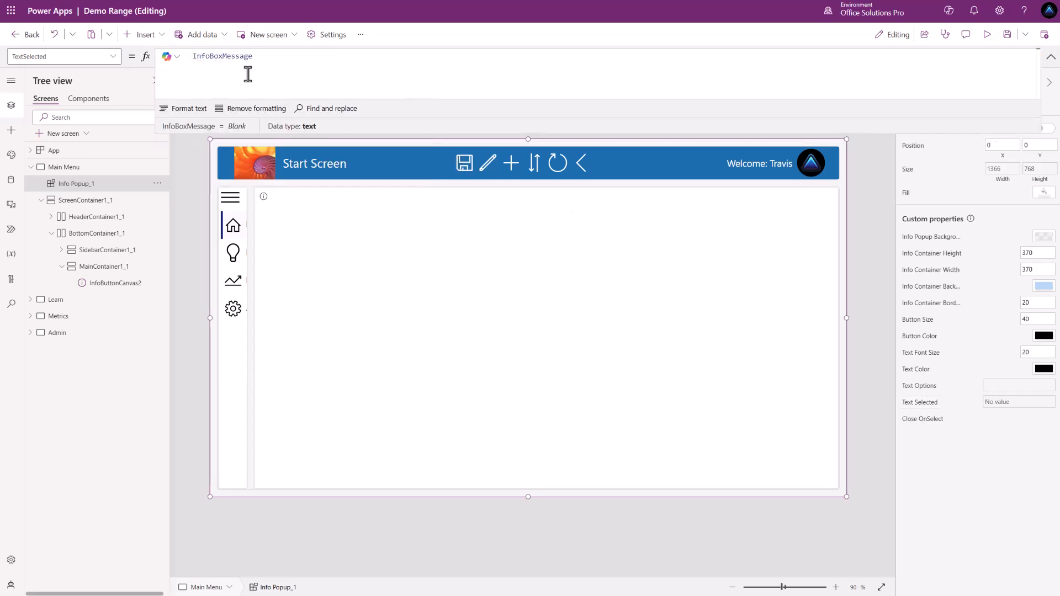
{"action": "left_click", "coordinate": [264, 197]}
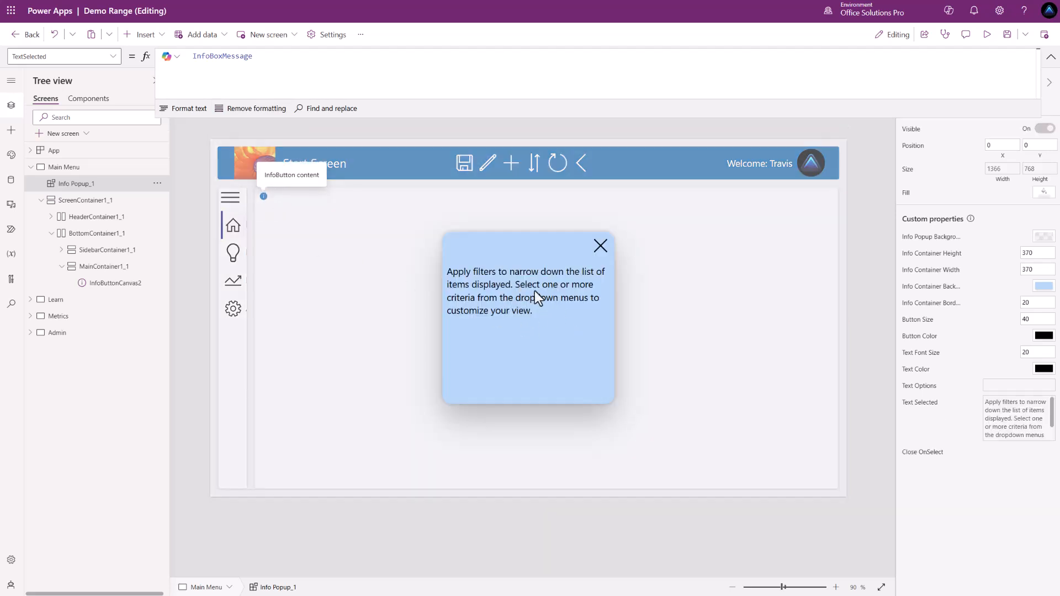
{"action": "left_click", "coordinate": [601, 246]}
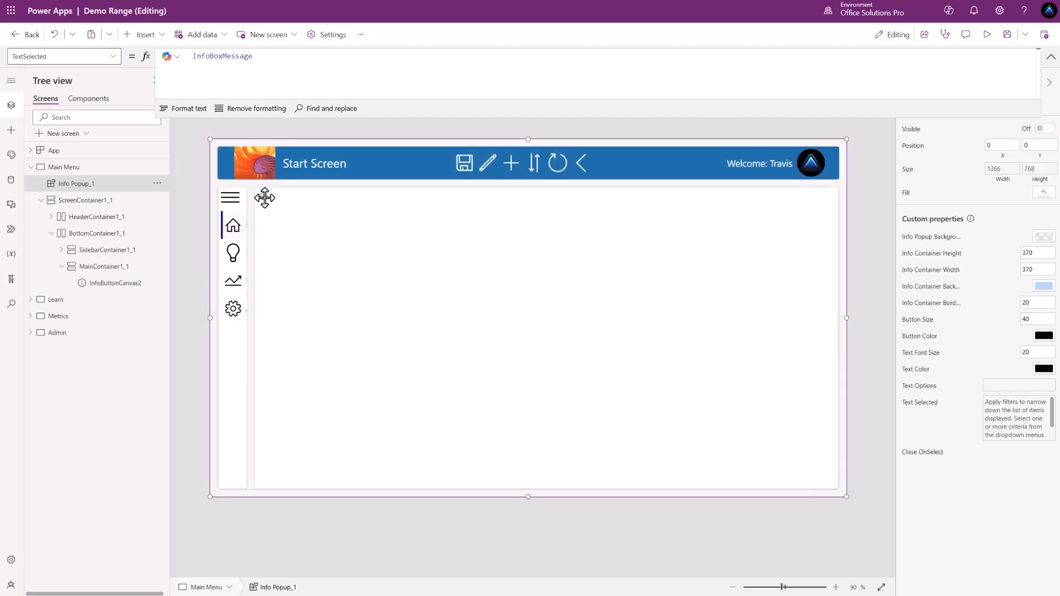
Step: Change InfoBoxMessage to SearchBar in the information button's OnSelect and test the button
{"action": "left_click", "coordinate": [116, 283]}
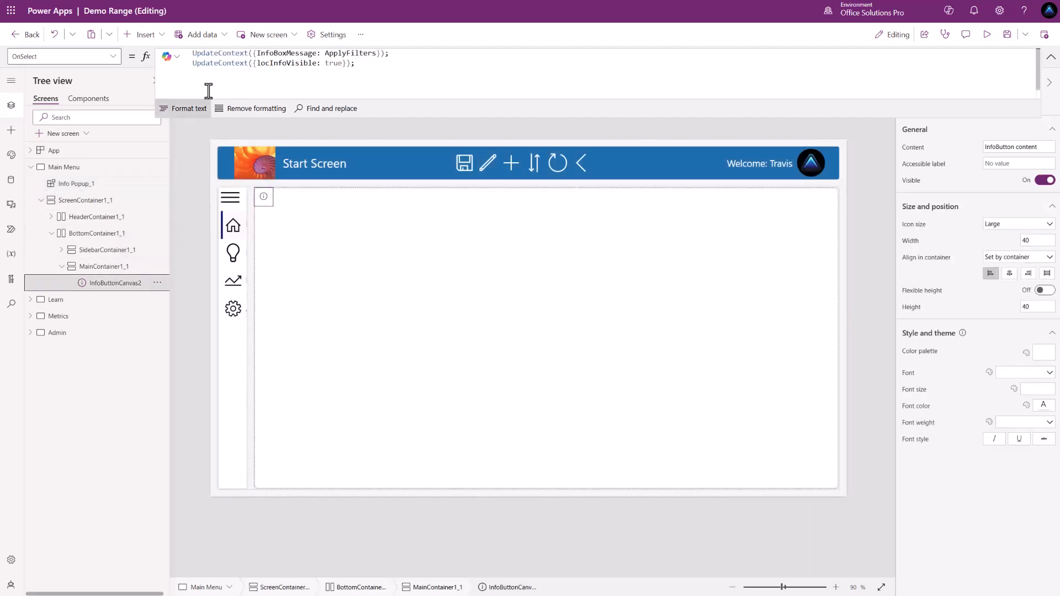
{"action": "left_click", "coordinate": [326, 55]}
{"action": "left_click_drag", "start_coordinate": [326, 53], "coordinate": [385, 54]}
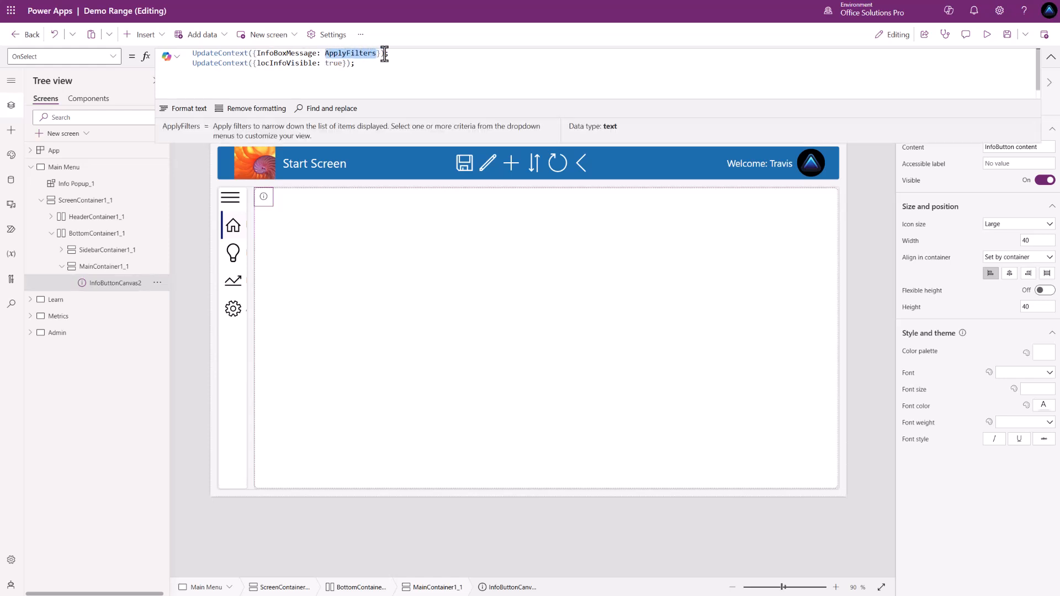
{"action": "type", "text": "S"}
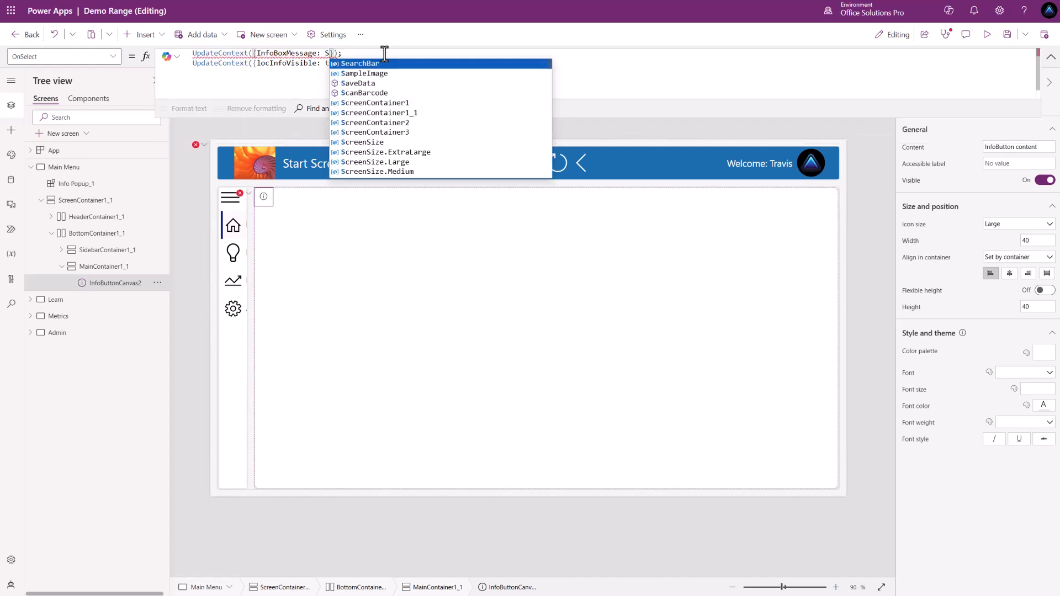
{"action": "left_click", "coordinate": [387, 63]}
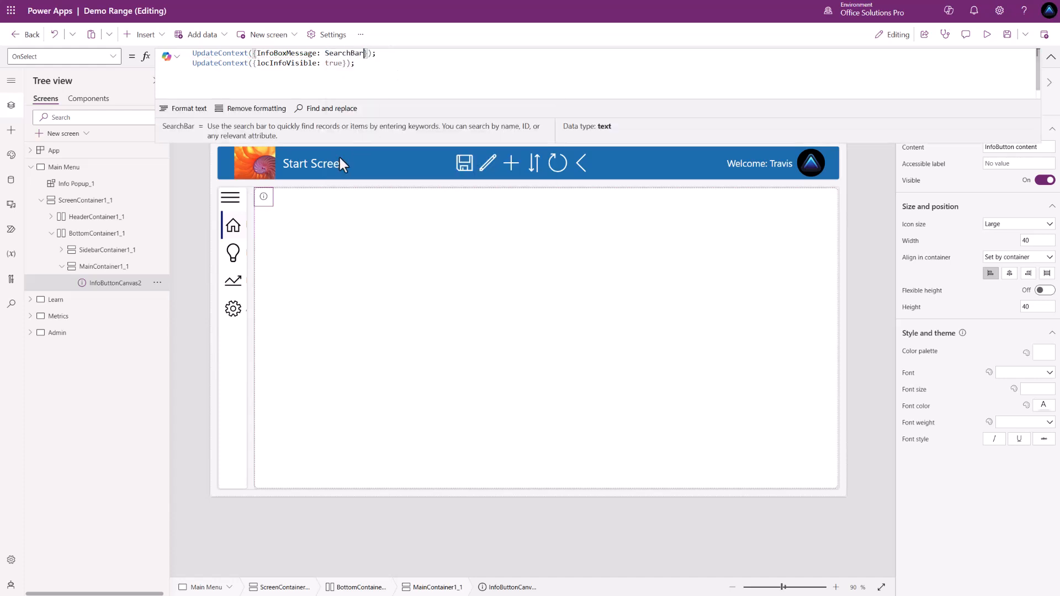
{"action": "left_click", "coordinate": [264, 196], "text": "alt"}
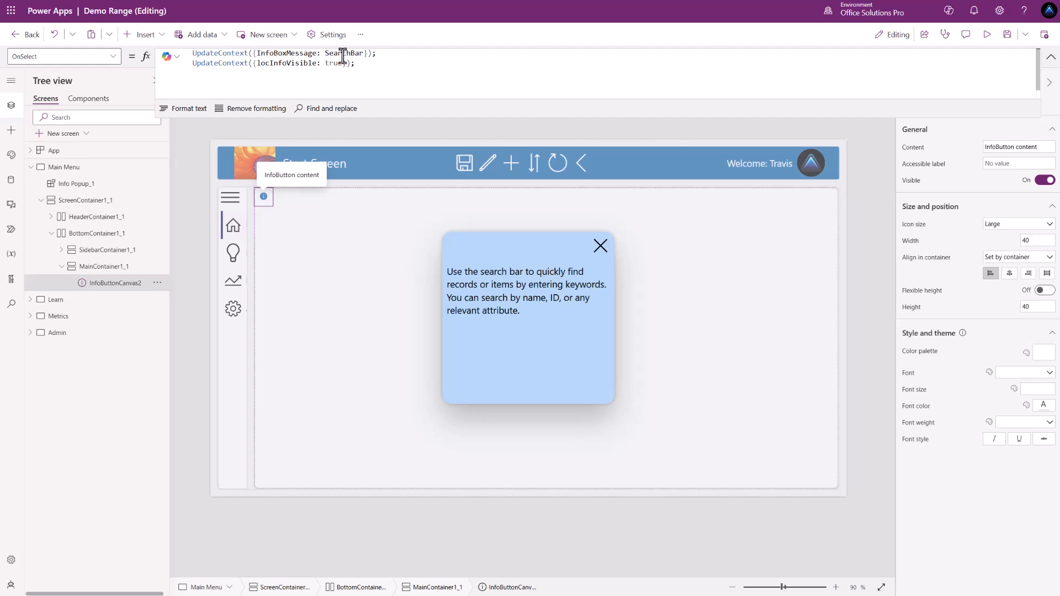
Step: Review the popup's Text Selected and Text Options formulas and compare them with the app's named formulas
{"action": "left_click", "coordinate": [359, 62]}
{"action": "type", "text": ";"}
{"action": "left_click", "coordinate": [772, 310]}
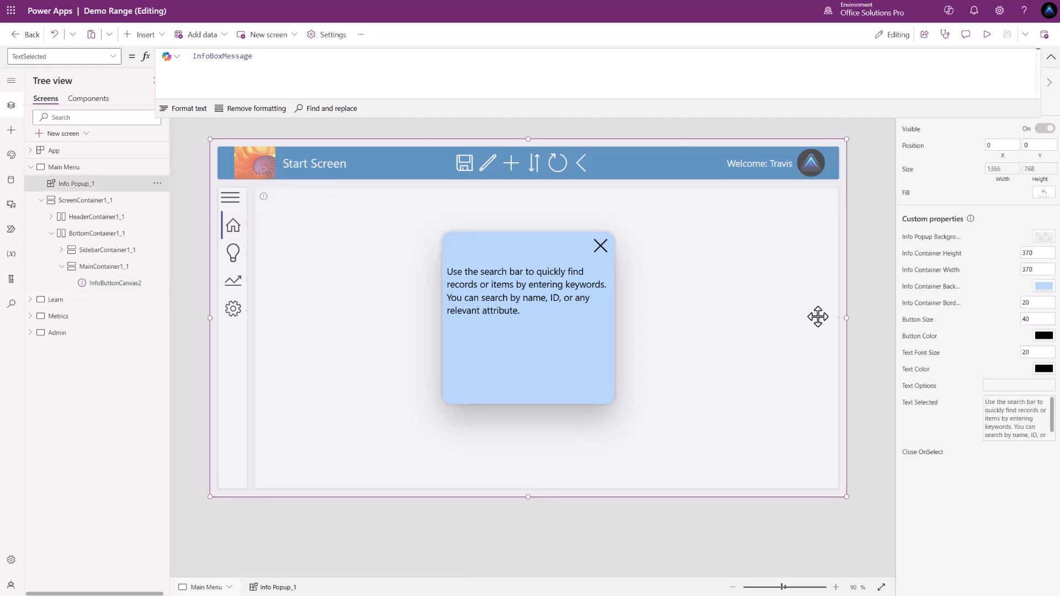
{"action": "left_click", "coordinate": [919, 403]}
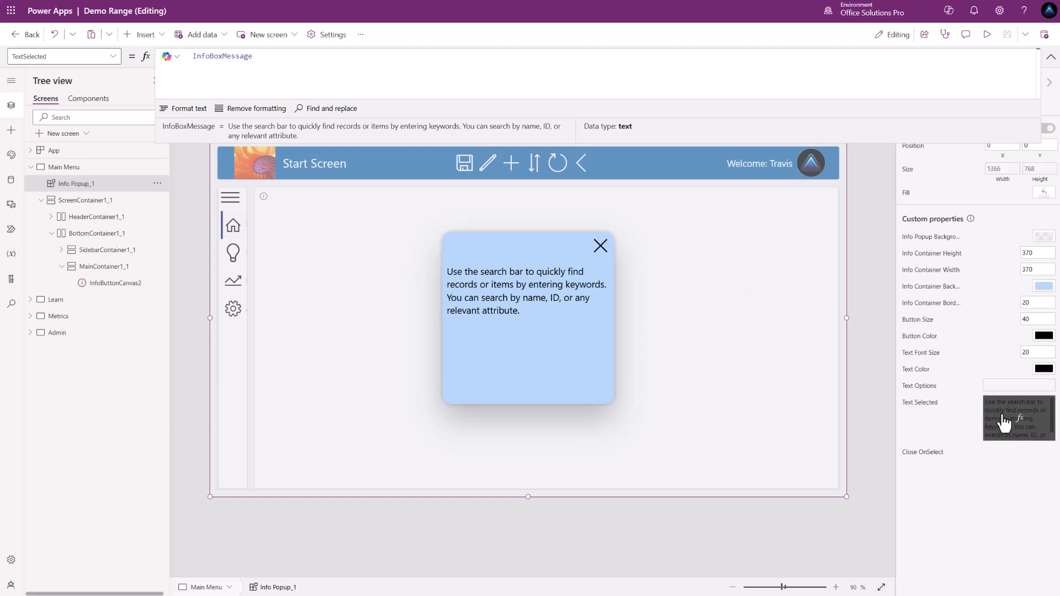
{"action": "left_click", "coordinate": [919, 386]}
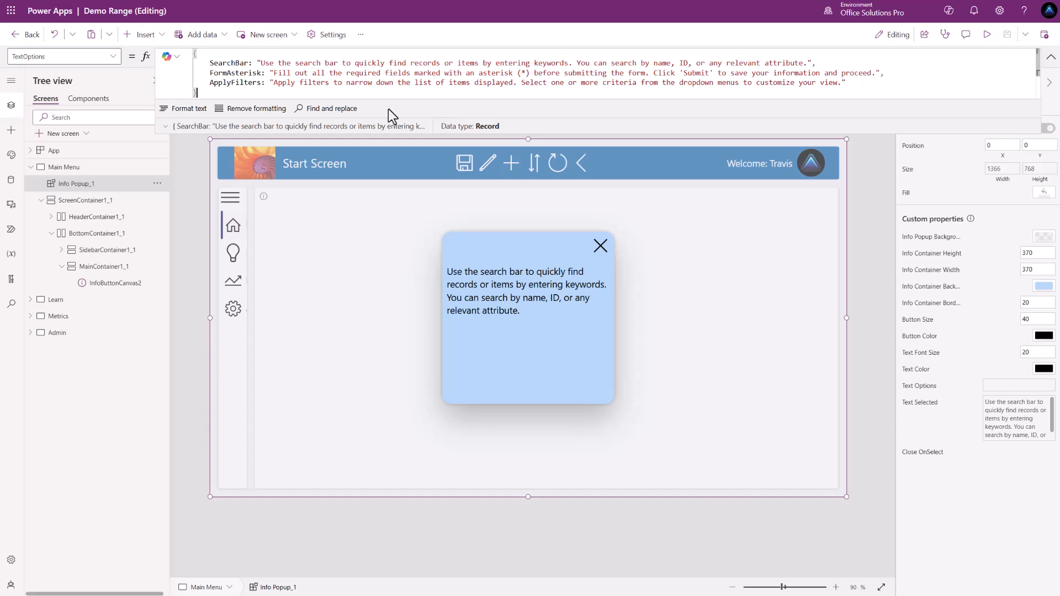
{"action": "left_click", "coordinate": [69, 157]}
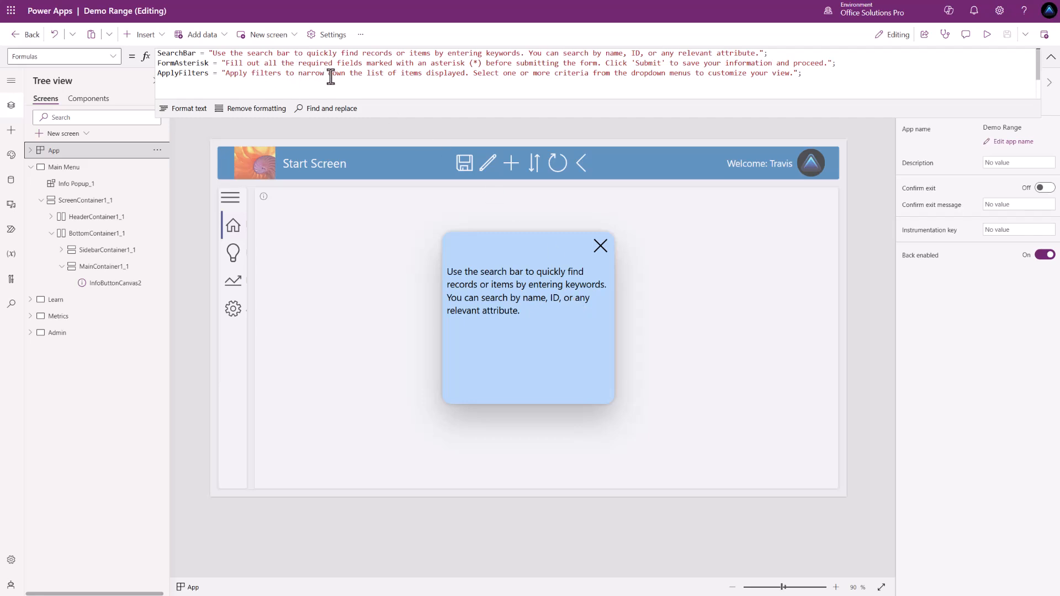
{"action": "left_click", "coordinate": [641, 267]}
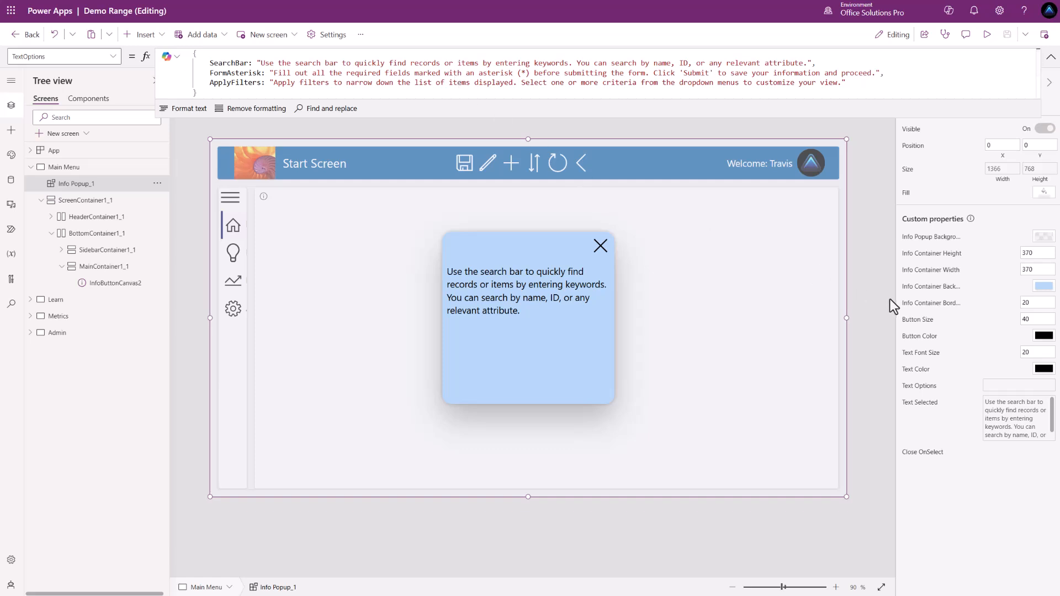
Step: Try info container border values of 0 and 100 on the popup, and return the border to 20
{"action": "left_click", "coordinate": [1019, 303]}
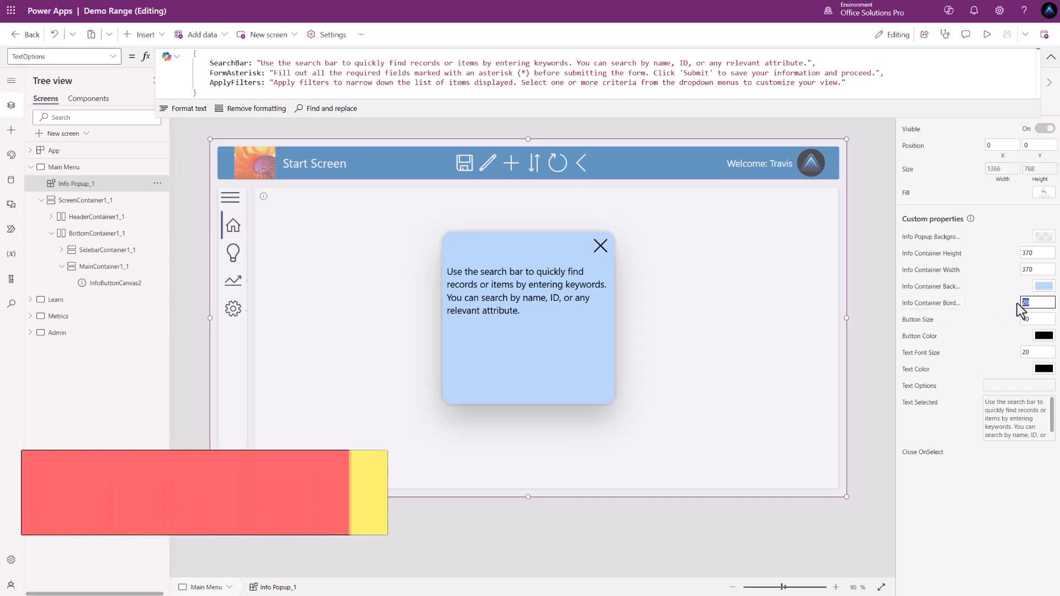
{"action": "type", "text": "0"}
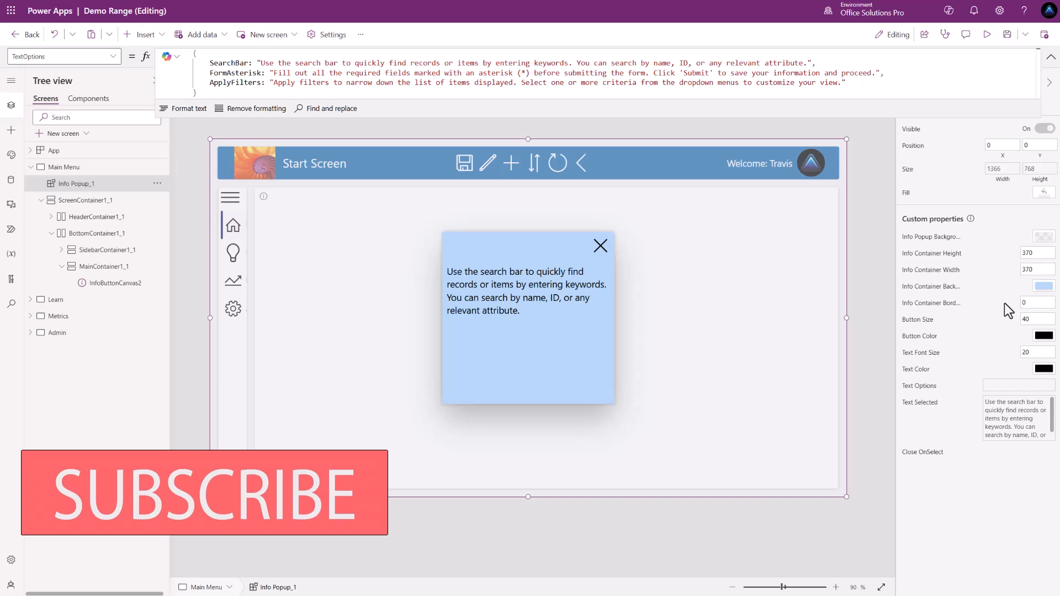
{"action": "left_click", "coordinate": [1020, 303]}
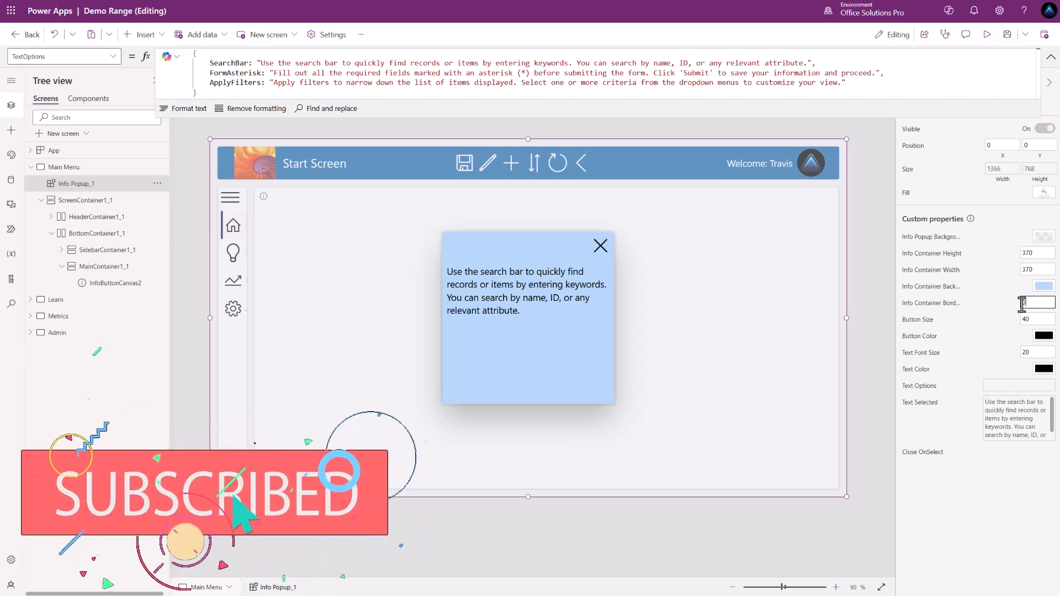
{"action": "type", "text": "100"}
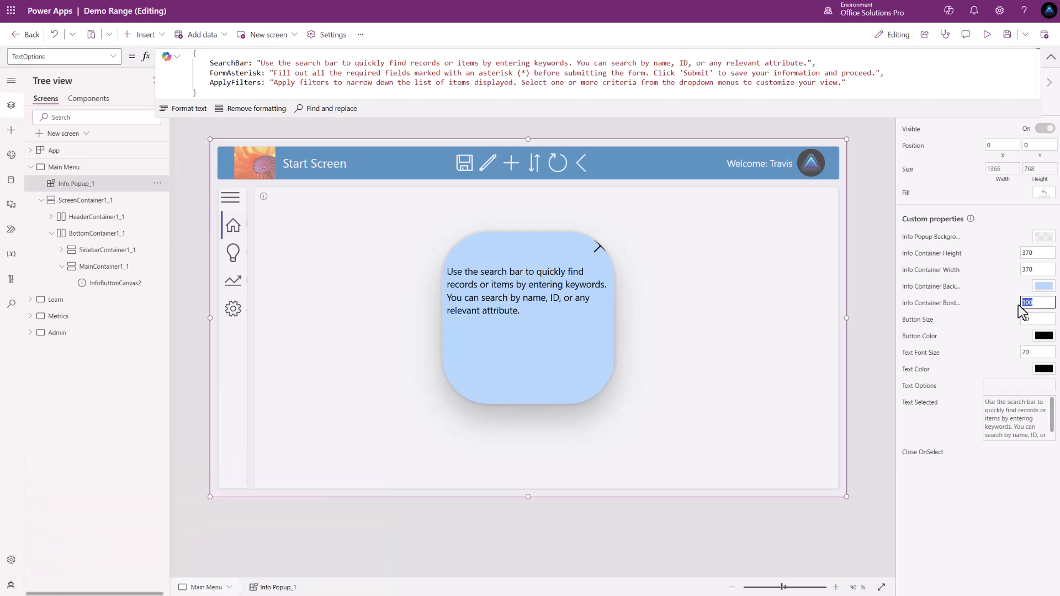
{"action": "type", "text": "20"}
Step: Try popup button sizes of 60 and 10, and return the button size to 40
{"action": "left_click", "coordinate": [1031, 320]}
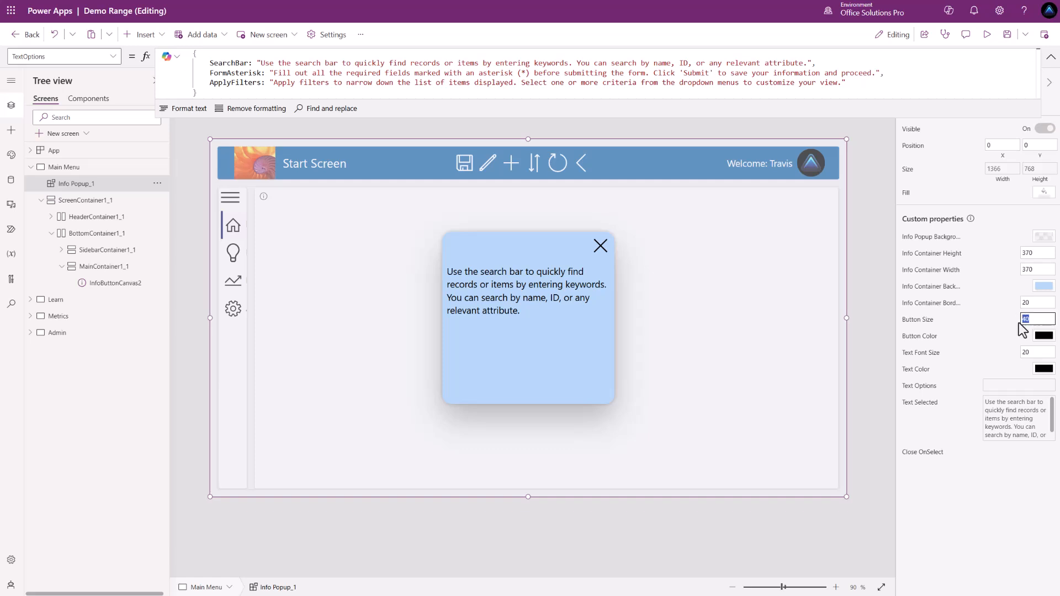
{"action": "type", "text": "60"}
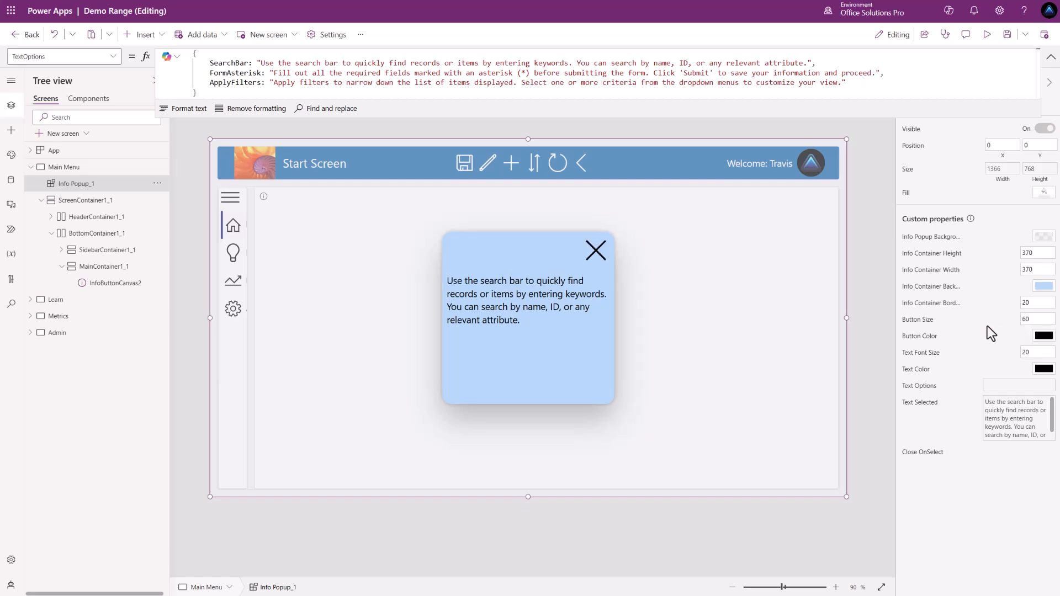
{"action": "left_click", "coordinate": [1032, 321]}
{"action": "type", "text": "10"}
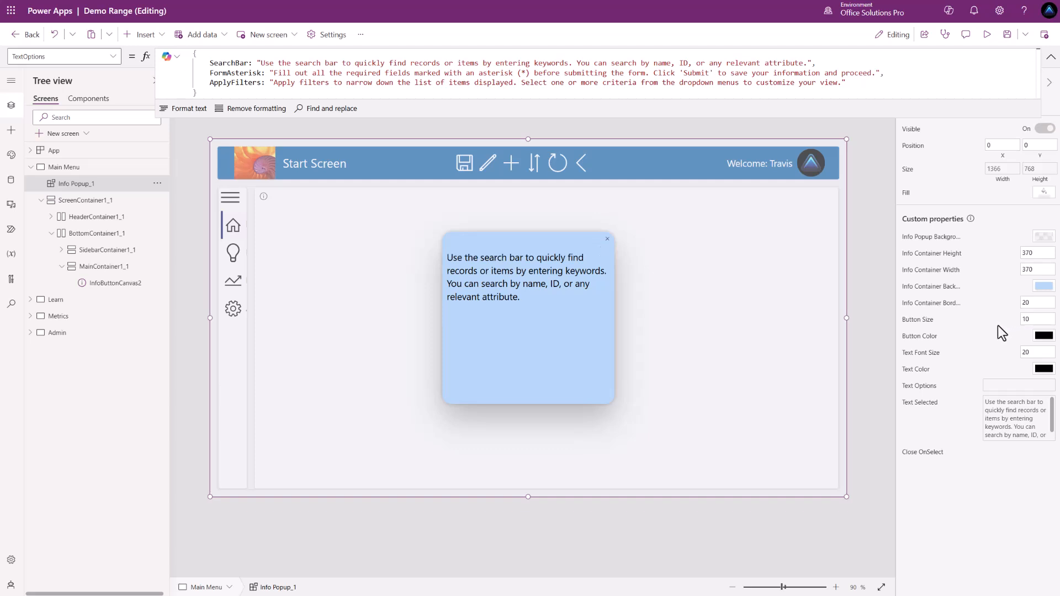
{"action": "left_click", "coordinate": [1022, 320]}
{"action": "type", "text": "40"}
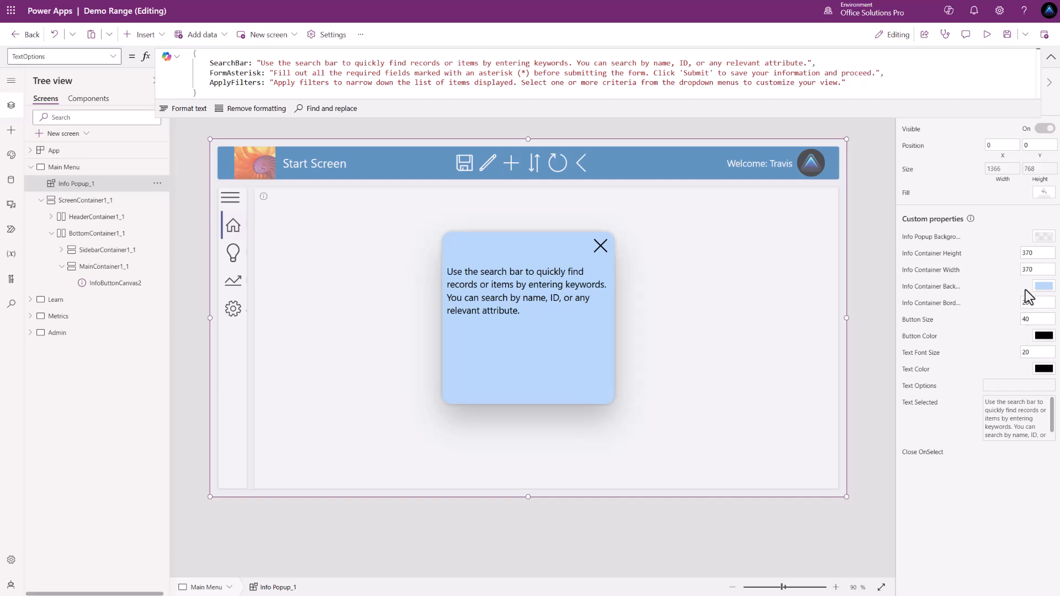
Step: Set both the info container width and height of the popup to 500
{"action": "left_click", "coordinate": [1034, 270]}
{"action": "type", "text": "500"}
{"action": "left_click", "coordinate": [1026, 255]}
{"action": "type", "text": "500"}
{"action": "left_click", "coordinate": [999, 264]}
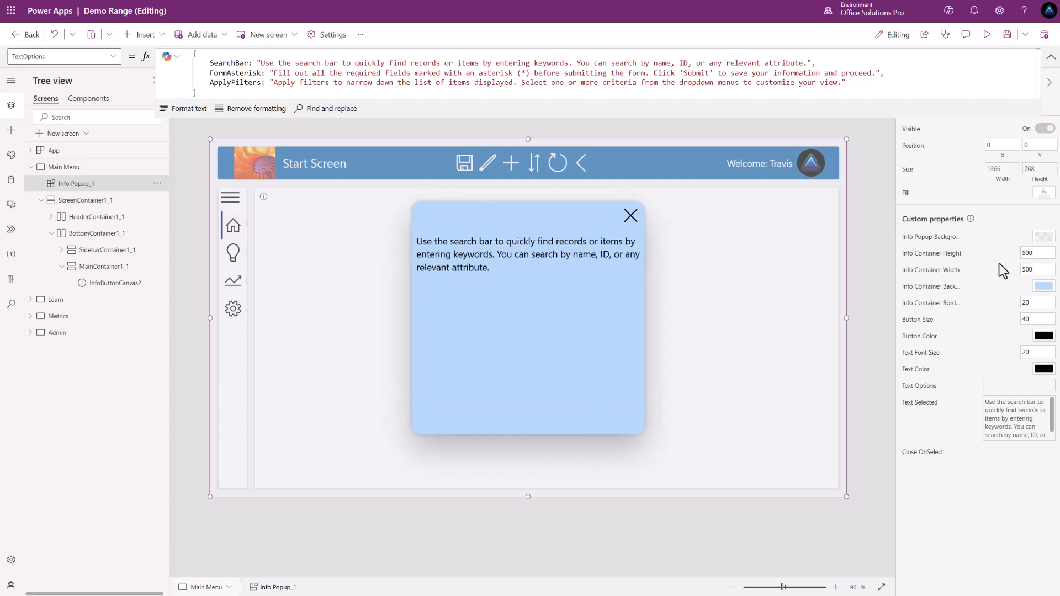